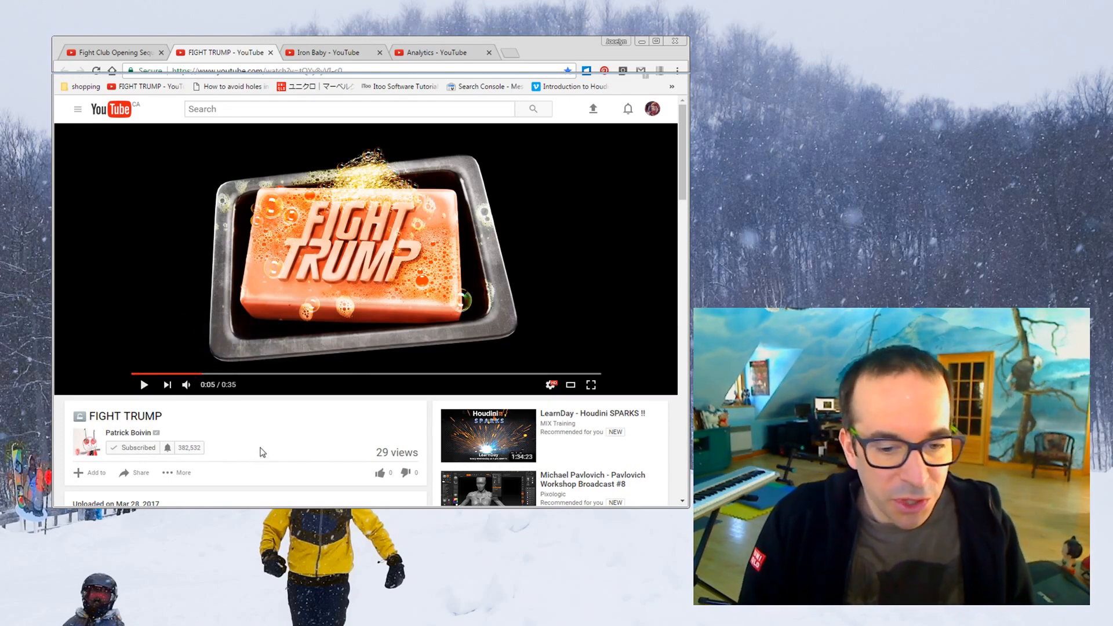
# Review the watch-time analytics of the Iron Baby video for Mar 20 to Mar 28, 2017
pyautogui.click(439, 53)
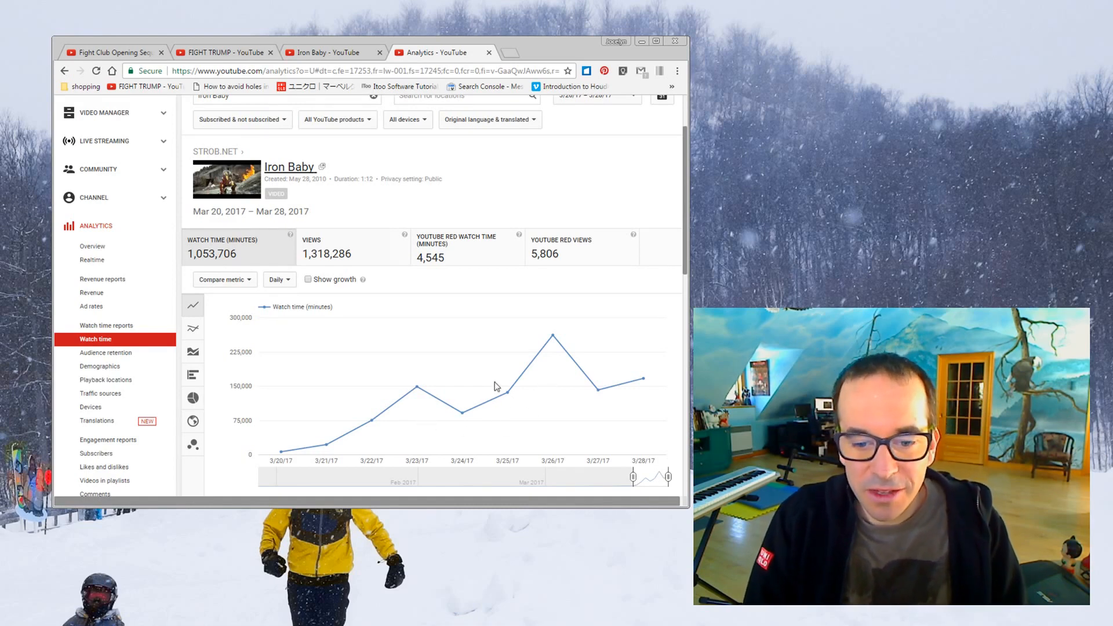
pyautogui.moveTo(530, 382)
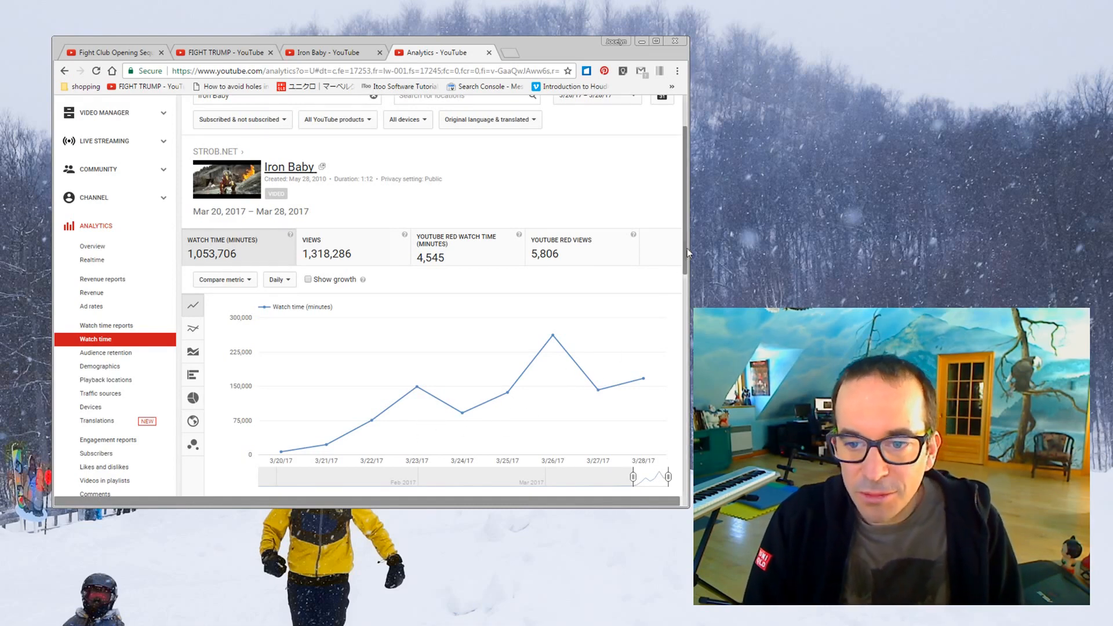
pyautogui.moveTo(686, 250)
pyautogui.mouseDown()
pyautogui.moveTo(694, 278)
pyautogui.moveTo(689, 246)
pyautogui.mouseUp()
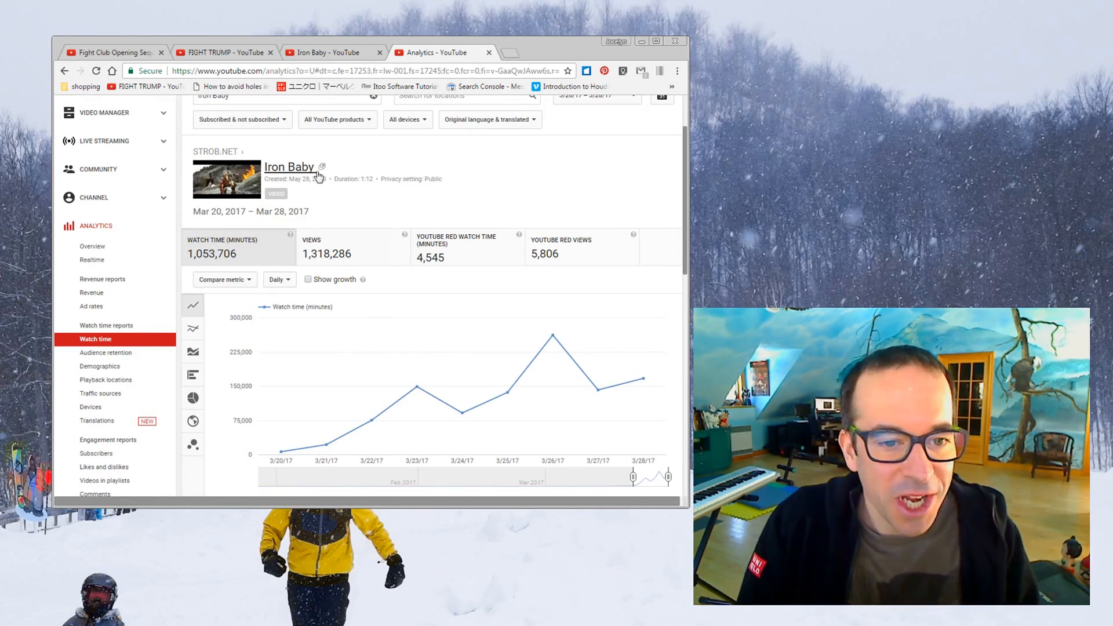
# Open the Iron Baby video from its analytics report, pause playback and expand the video's info cards
pyautogui.click(270, 170)
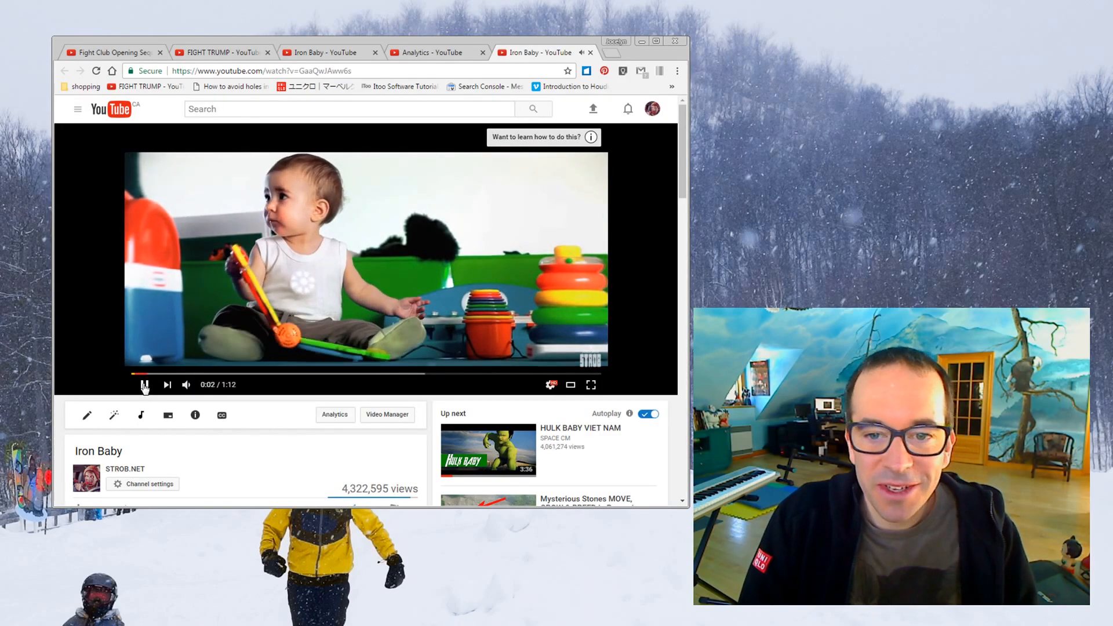
pyautogui.click(145, 385)
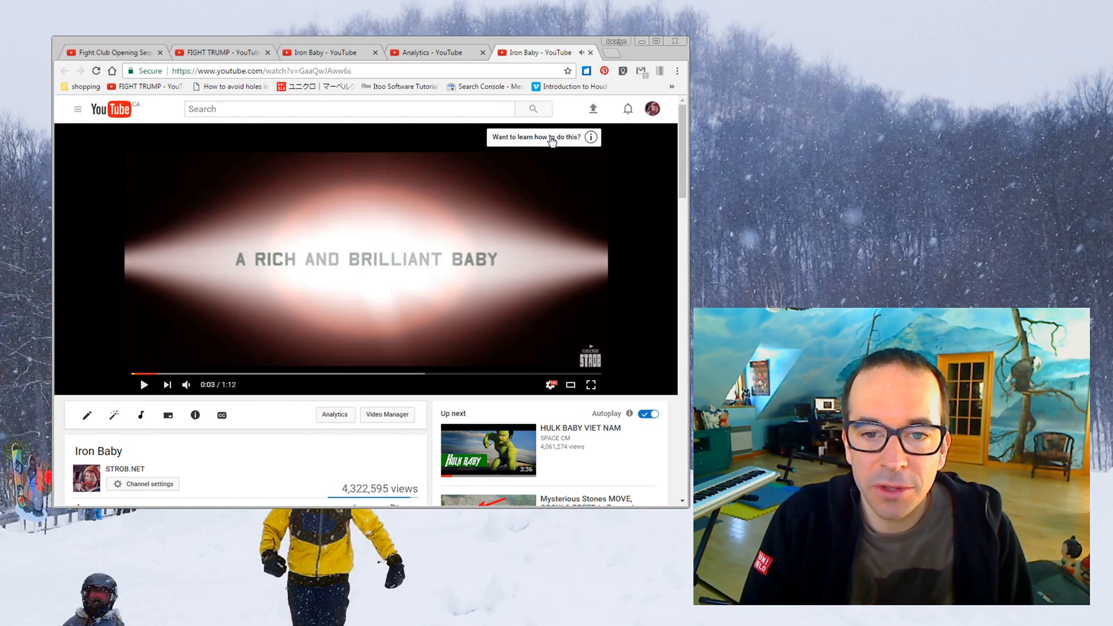
pyautogui.click(552, 139)
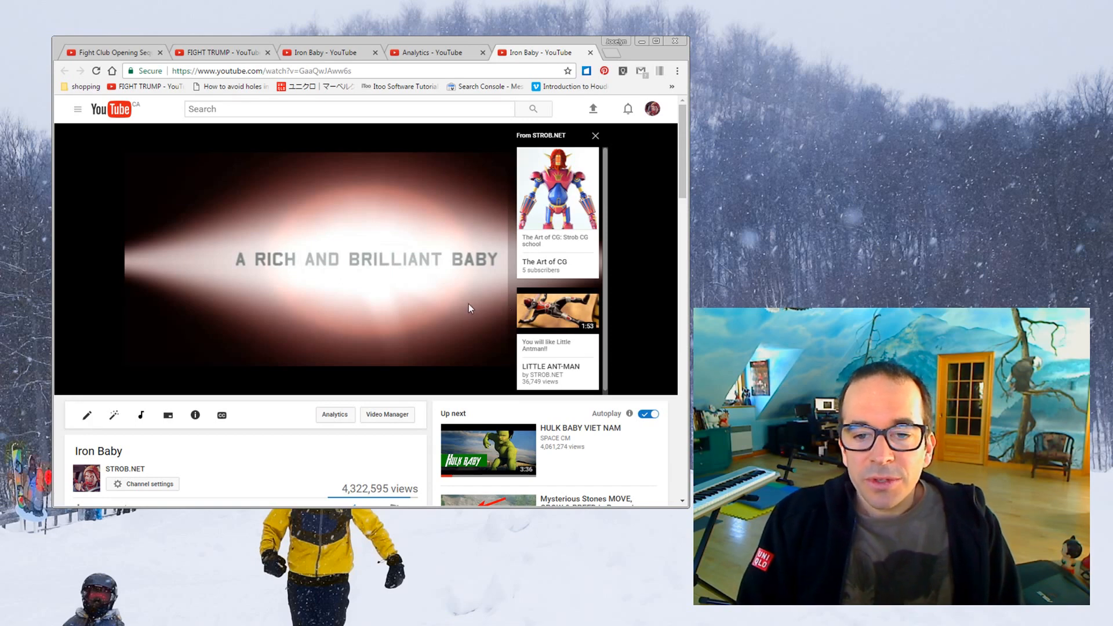
# Open The Art of CG channel from the info card and visit its linked website
pyautogui.moveTo(551, 250)
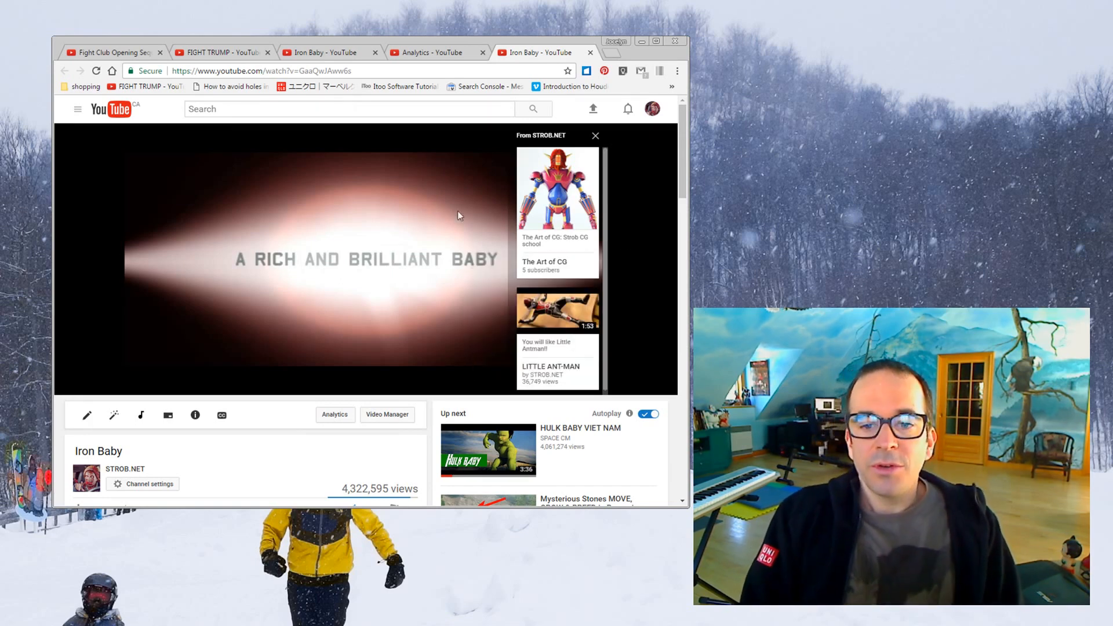
pyautogui.moveTo(555, 207)
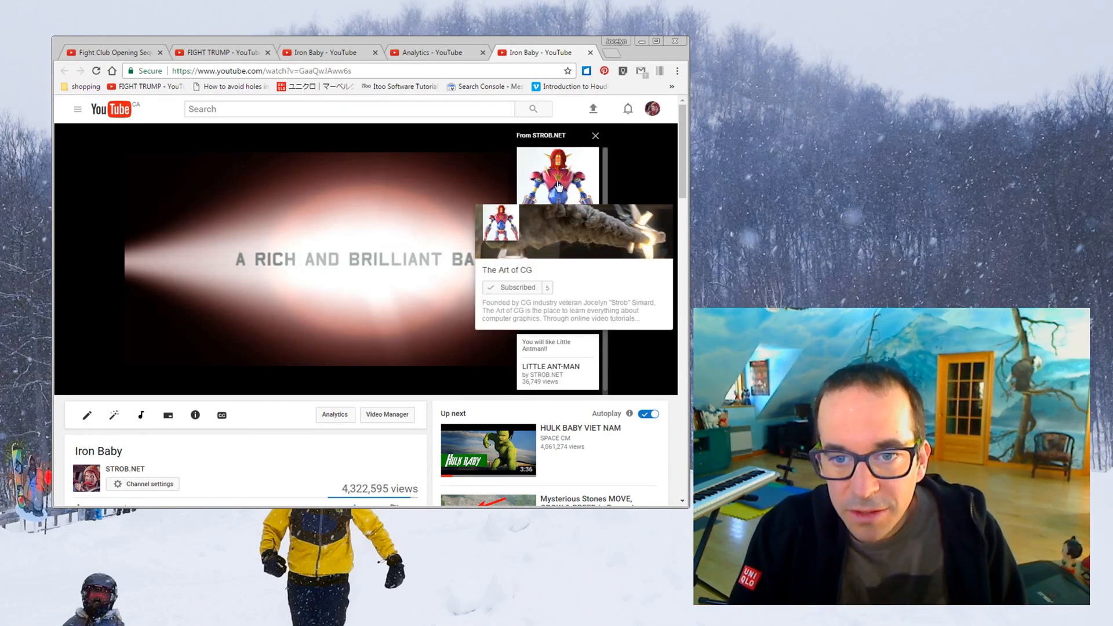
pyautogui.click(557, 188)
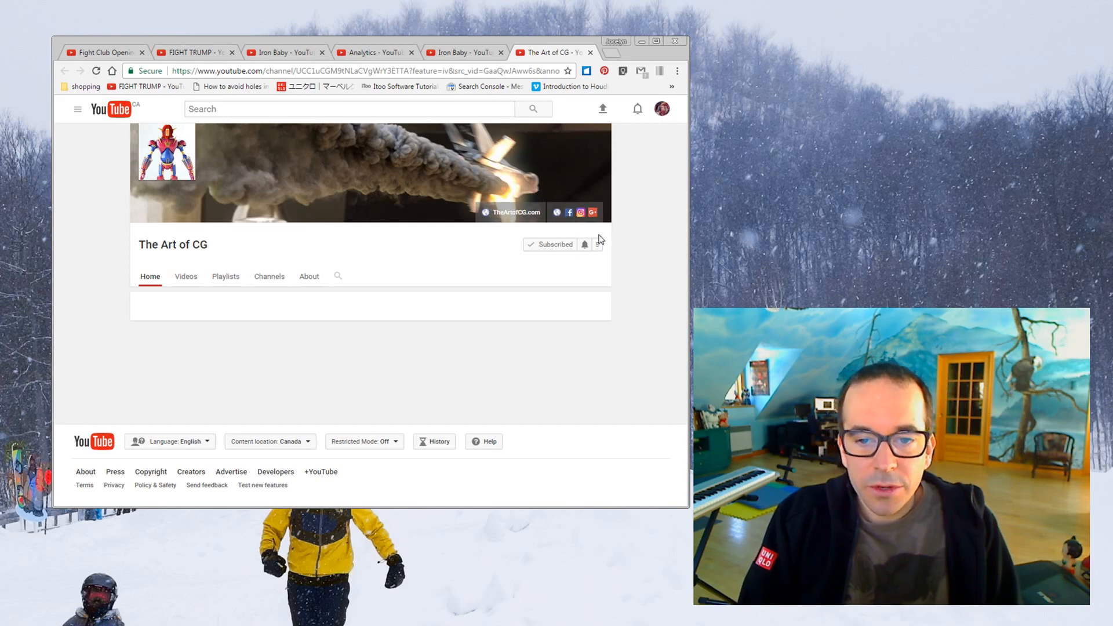
pyautogui.click(512, 213)
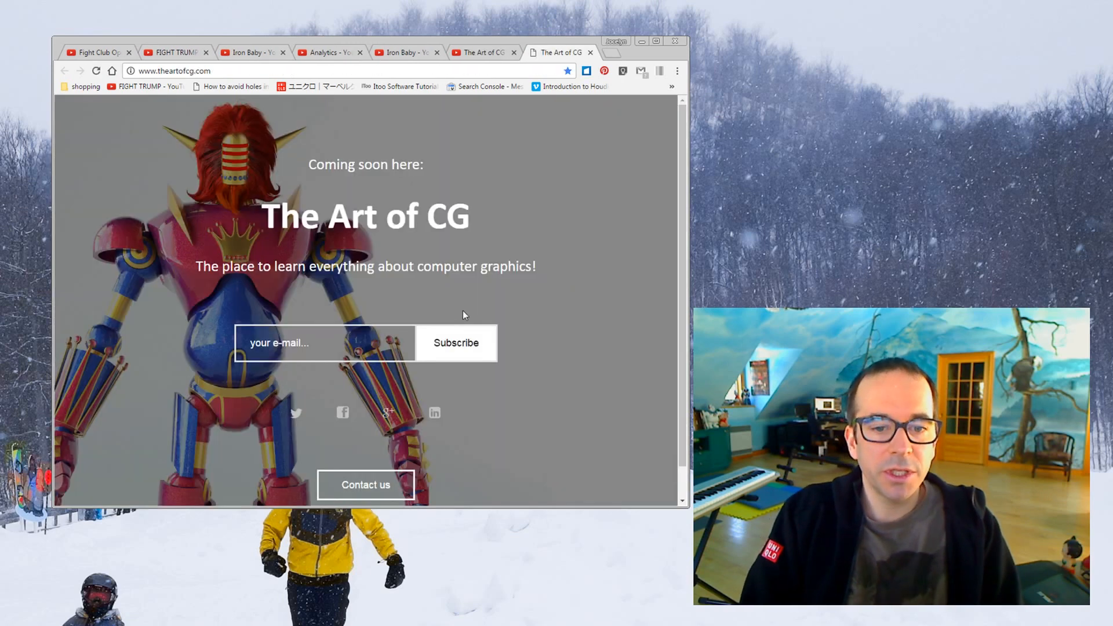
pyautogui.moveTo(683, 194); pyautogui.dragTo(680, 242)
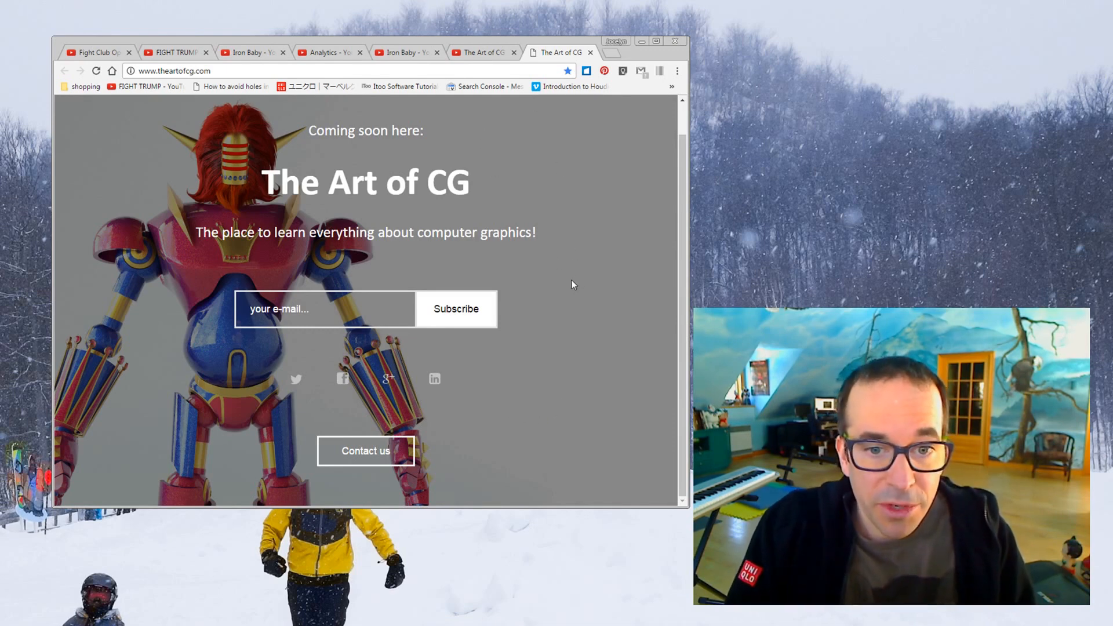
# Return to the FIGHT TRUMP video, play it on to the podium scene and pause it
pyautogui.click(484, 52)
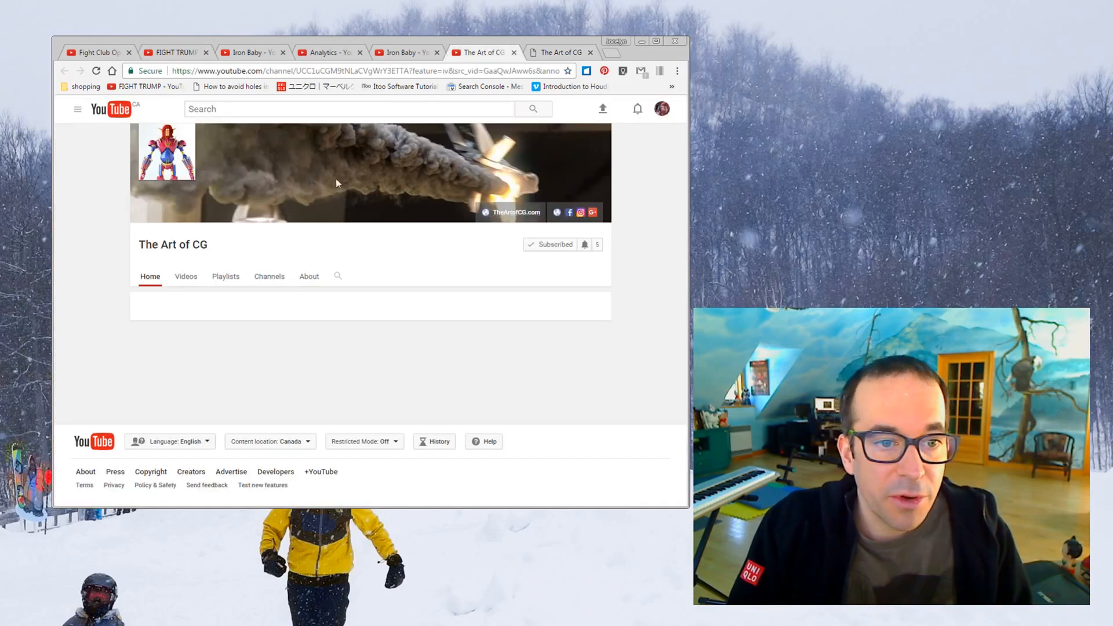
pyautogui.click(342, 53)
pyautogui.click(173, 53)
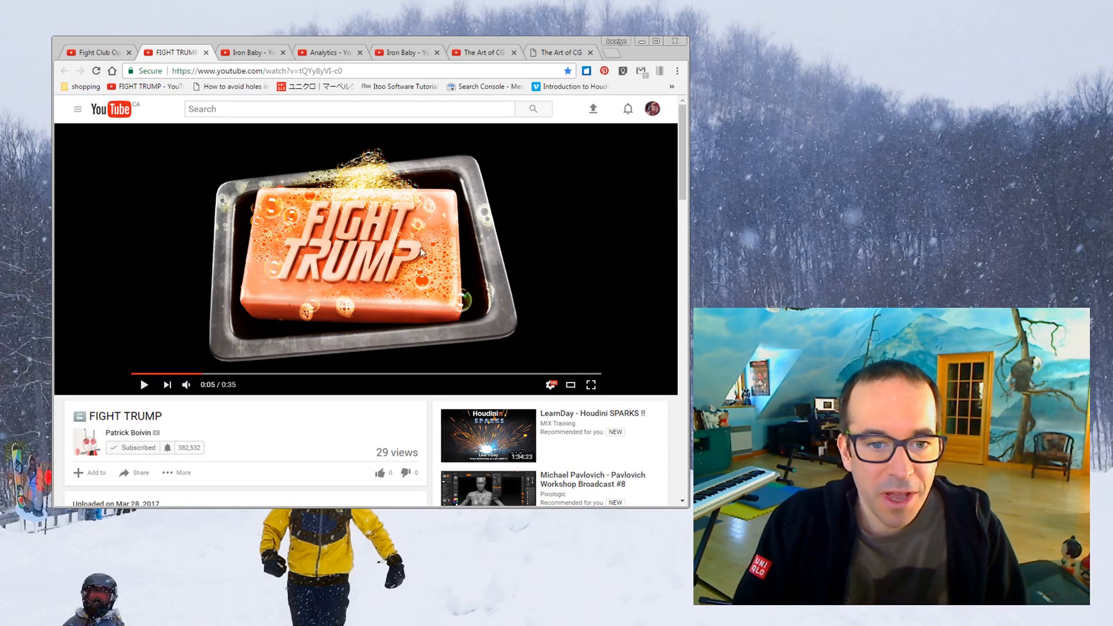
pyautogui.click(143, 385)
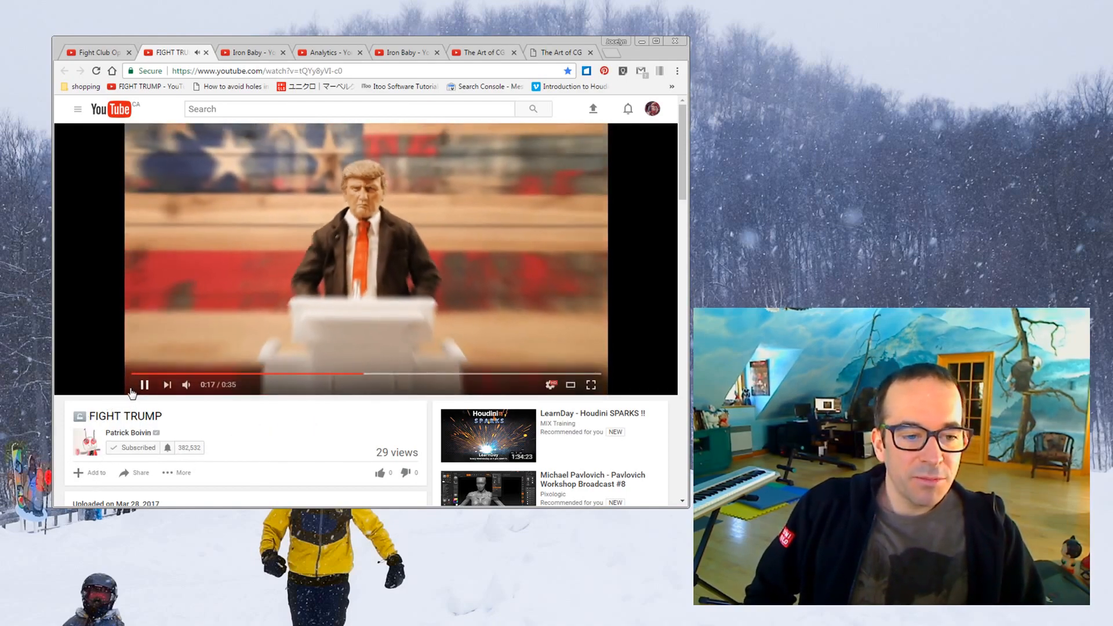
pyautogui.click(144, 385)
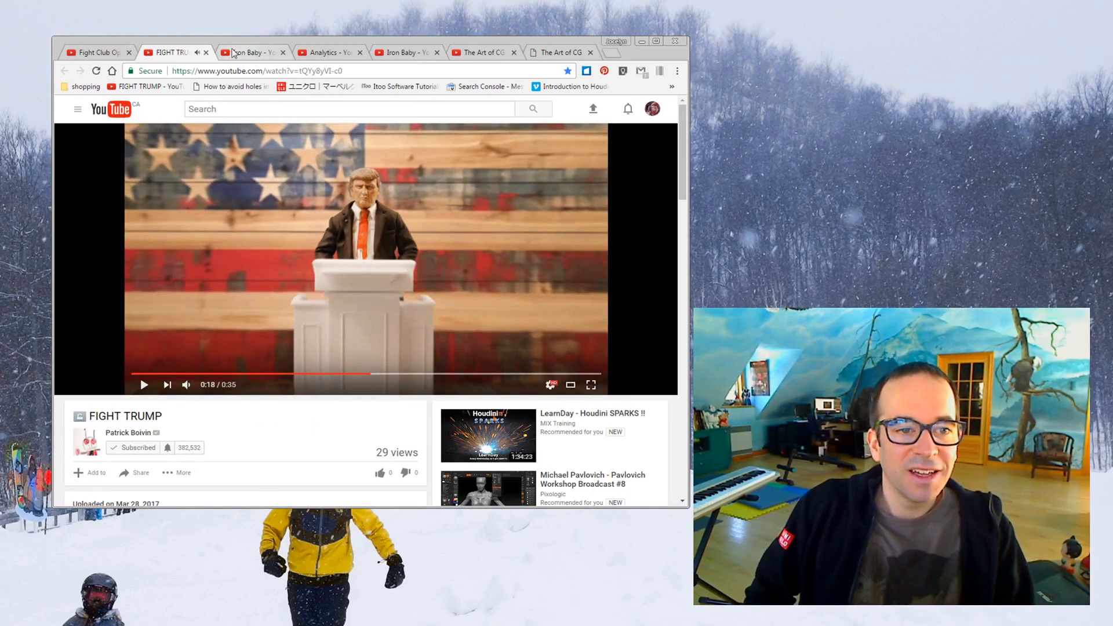
# Compare the Fight Club Opening Sequence with the FIGHT TRUMP video by playing an excerpt of each
pyautogui.click(96, 52)
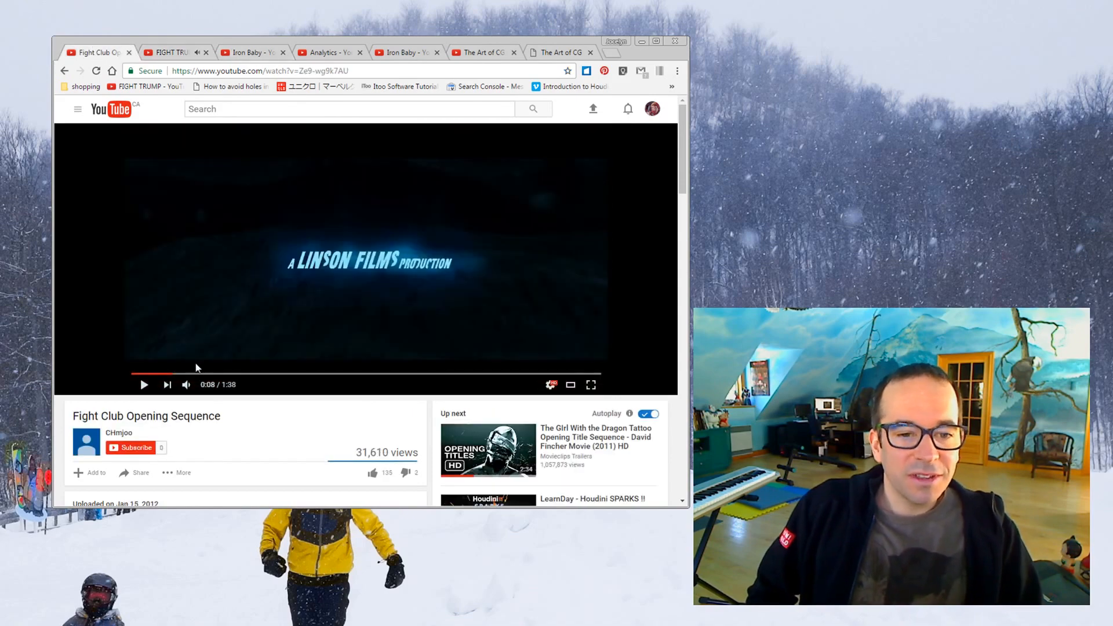
pyautogui.click(145, 385)
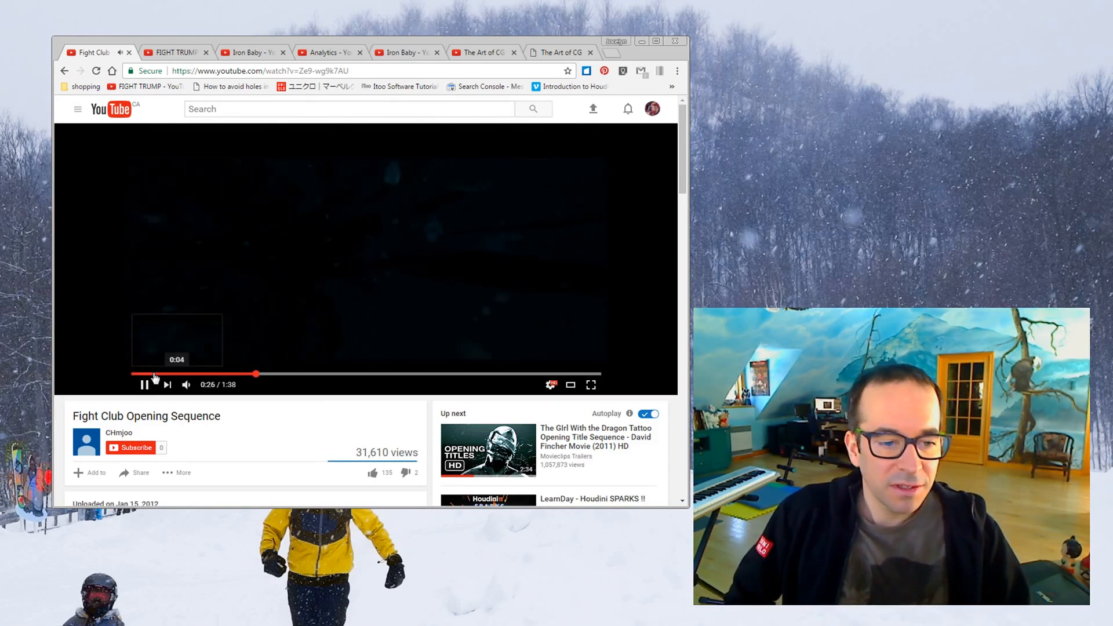
pyautogui.click(174, 56)
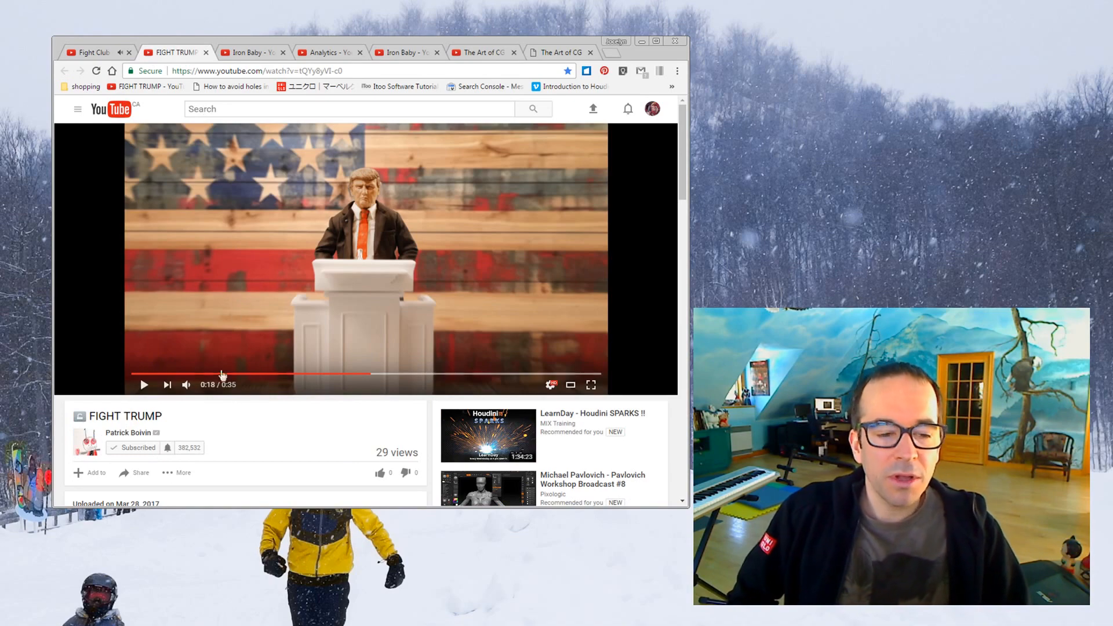
pyautogui.click(193, 373)
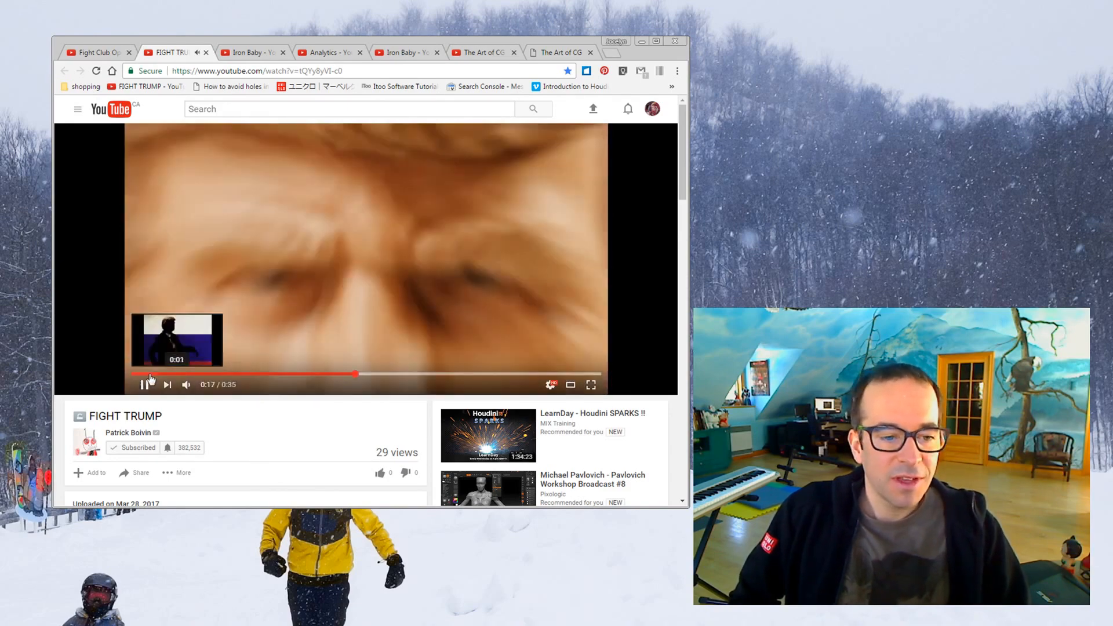
pyautogui.click(145, 384)
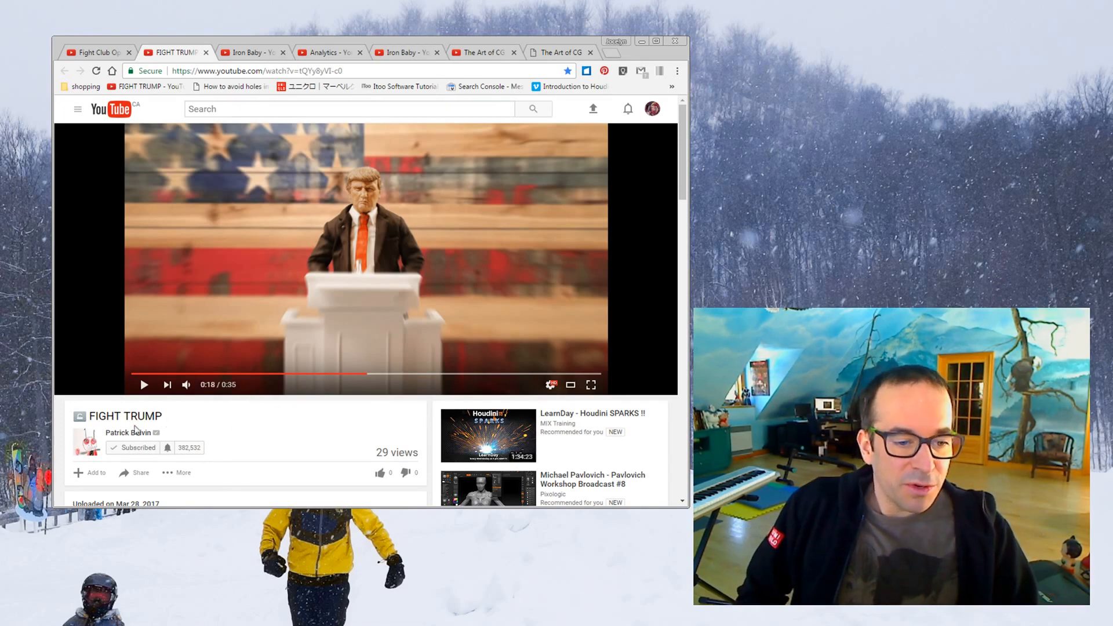
pyautogui.moveTo(126, 439)
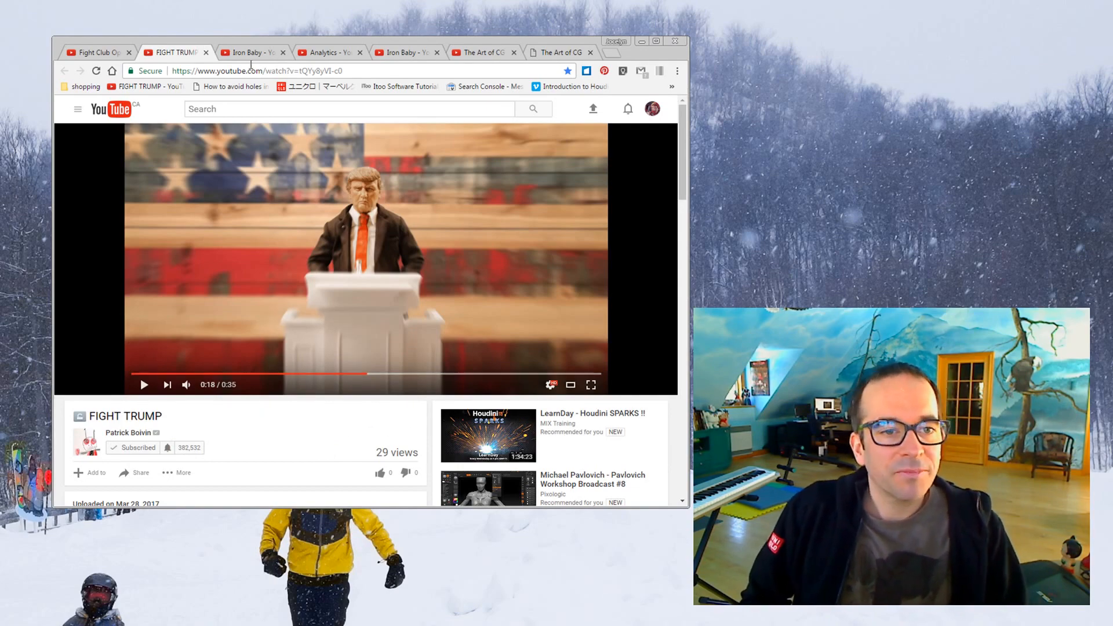
# Switch from the browser to ZBrush and examine the neuron model, including its branches and long axon
pyautogui.click(100, 54)
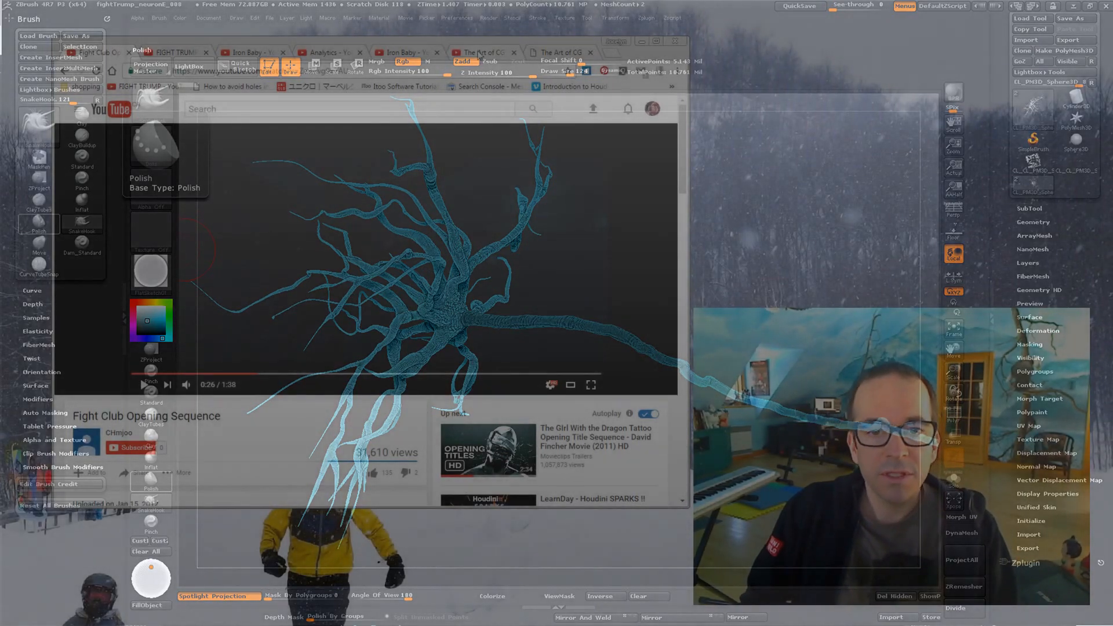
pyautogui.click(478, 53)
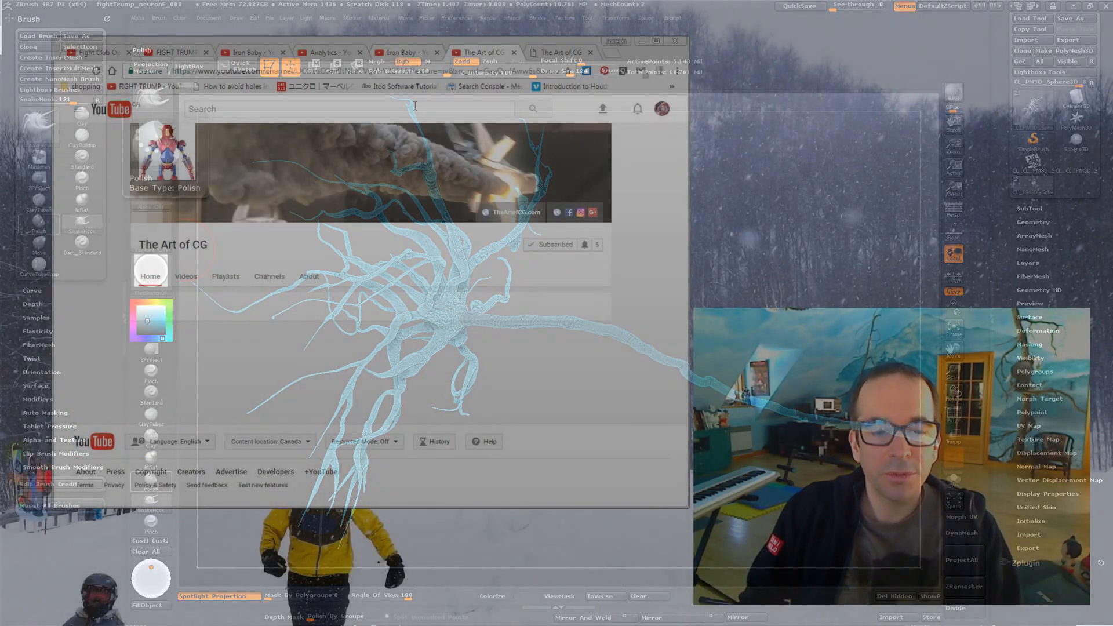
pyautogui.click(642, 41)
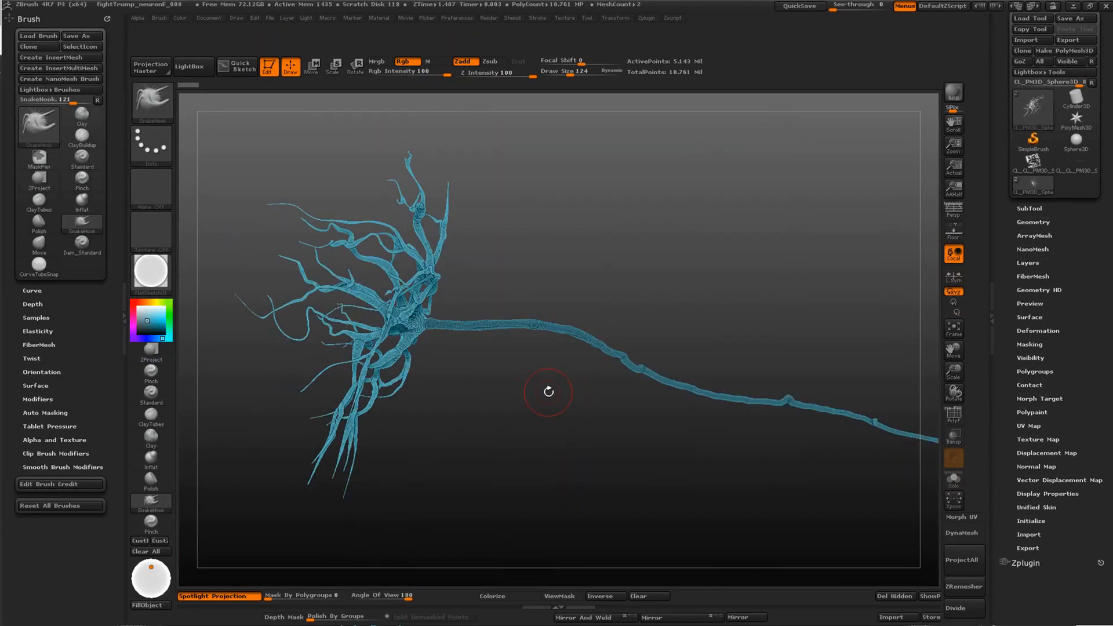
pyautogui.keyDown('alt'); pyautogui.moveTo(549, 392); pyautogui.dragTo(487, 408); pyautogui.keyUp('alt')
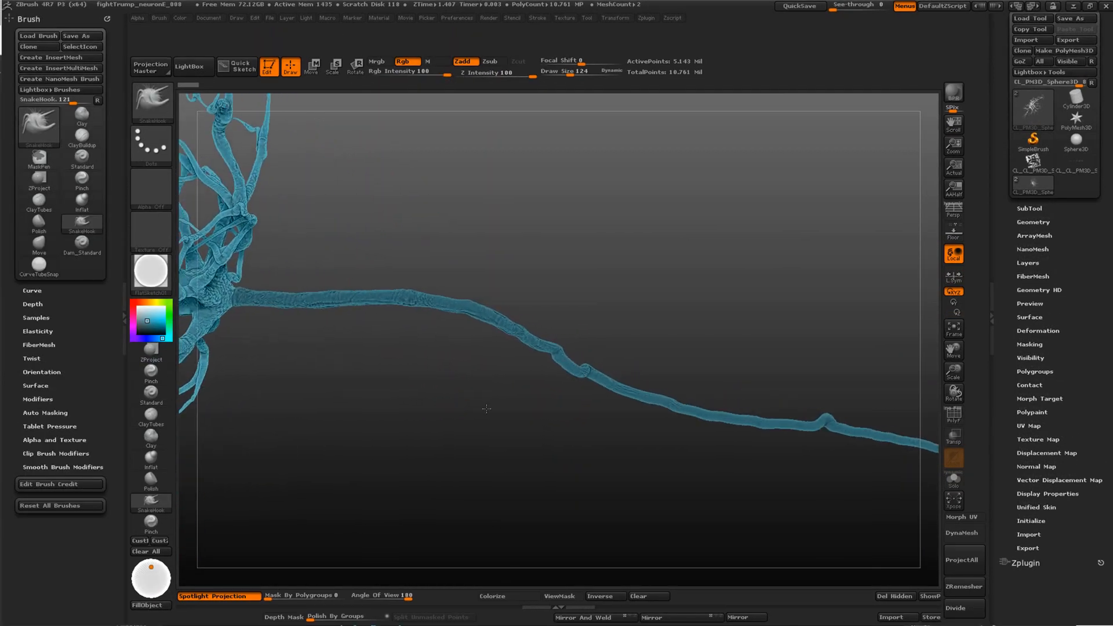
pyautogui.moveTo(405, 385); pyautogui.dragTo(579, 424)
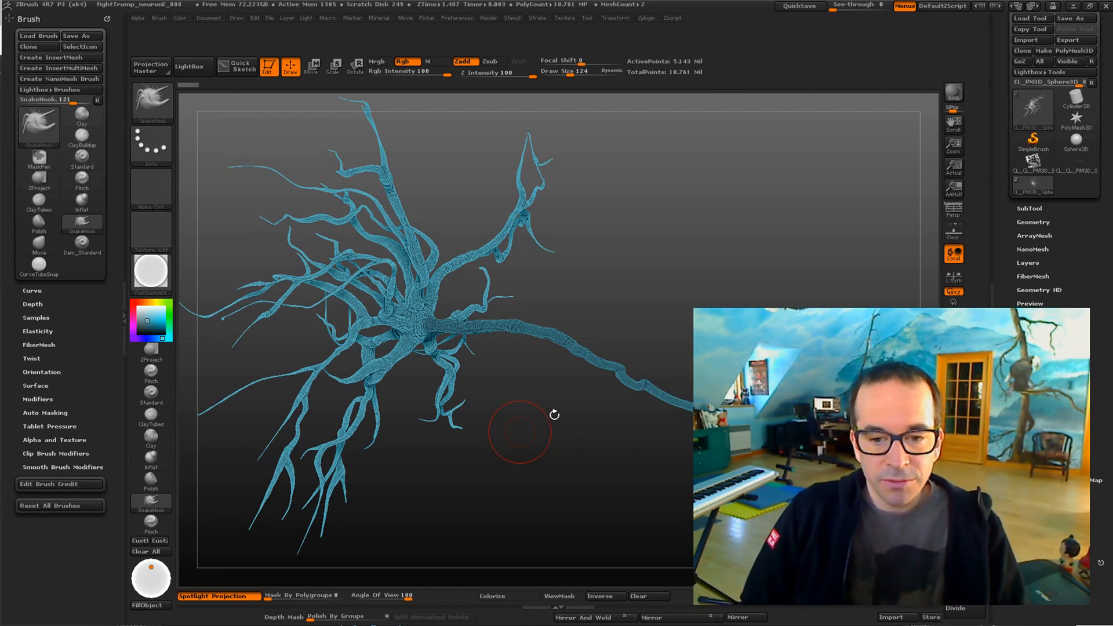
pyautogui.moveTo(558, 398); pyautogui.dragTo(496, 400)
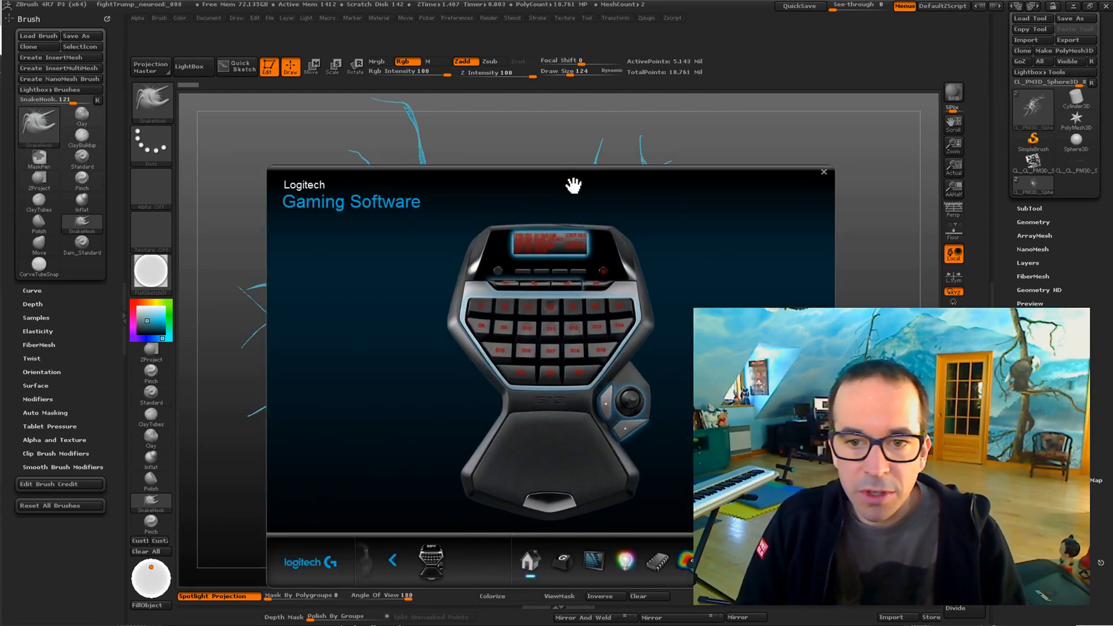
# Review the G-key assignments of the Zbrush profile in Logitech Gaming Software and close the program
pyautogui.moveTo(572, 177); pyautogui.dragTo(562, 120)
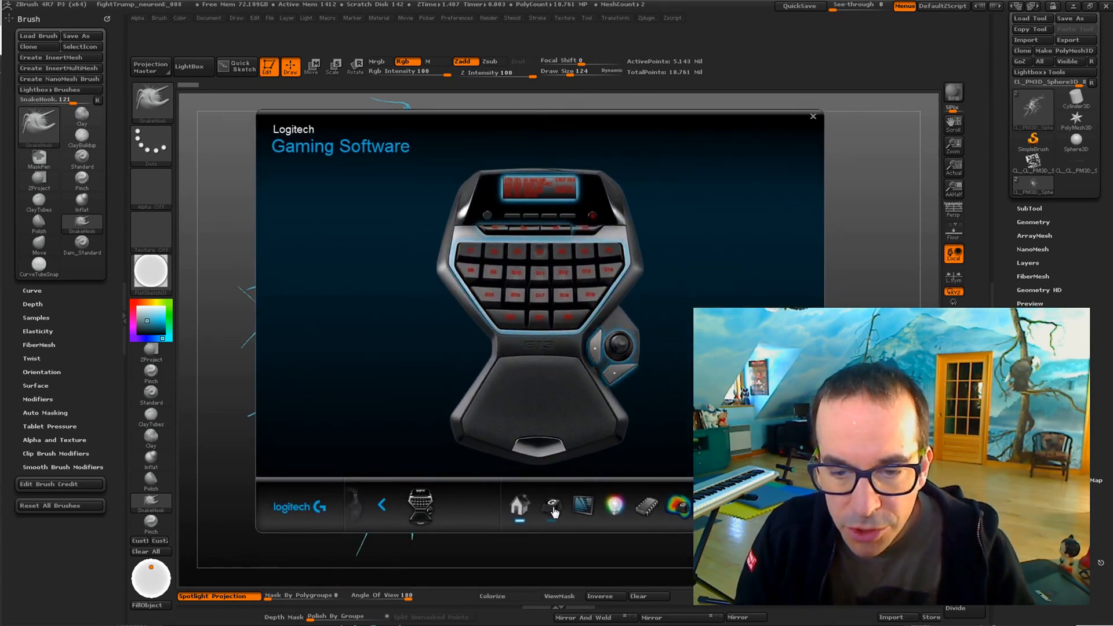
pyautogui.click(544, 267)
pyautogui.click(566, 149)
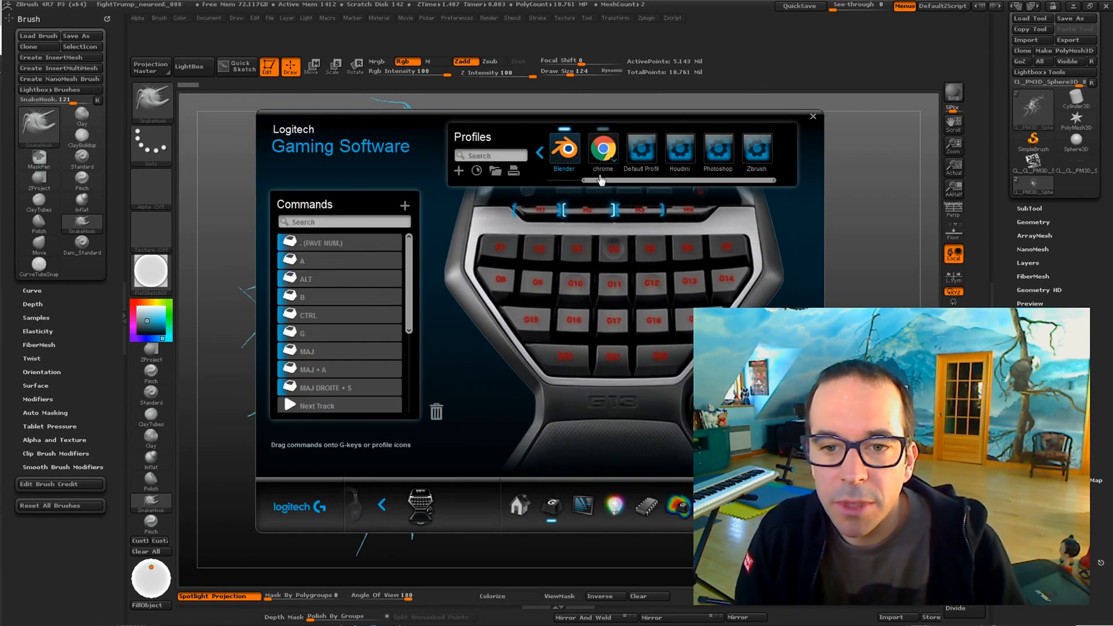
pyautogui.moveTo(601, 180); pyautogui.dragTo(632, 180)
pyautogui.click(568, 154)
pyautogui.click(760, 156)
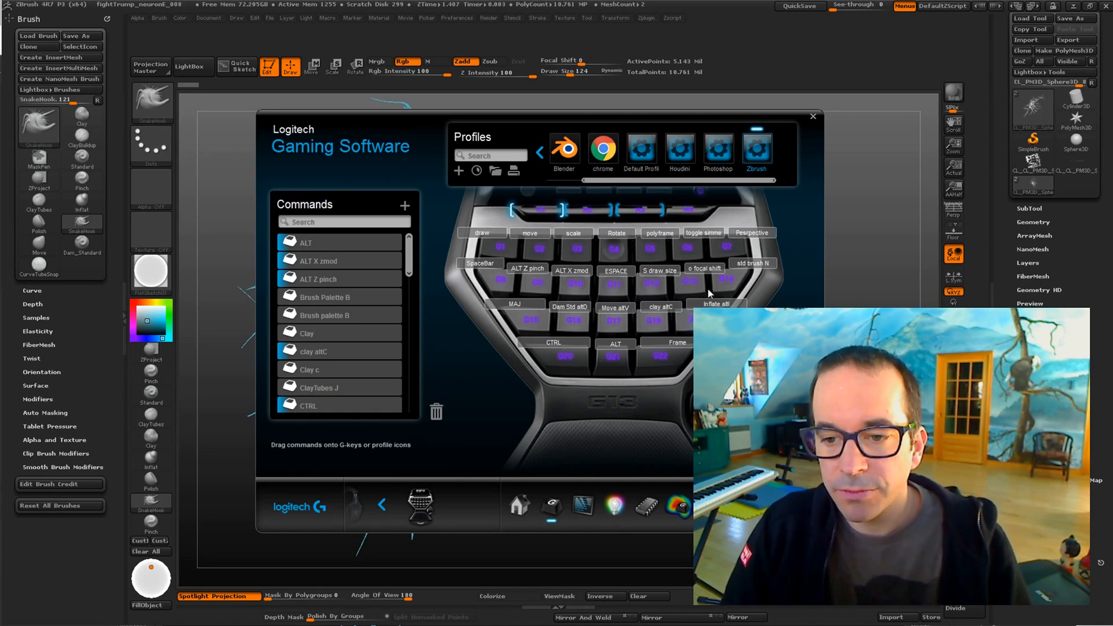
pyautogui.click(813, 119)
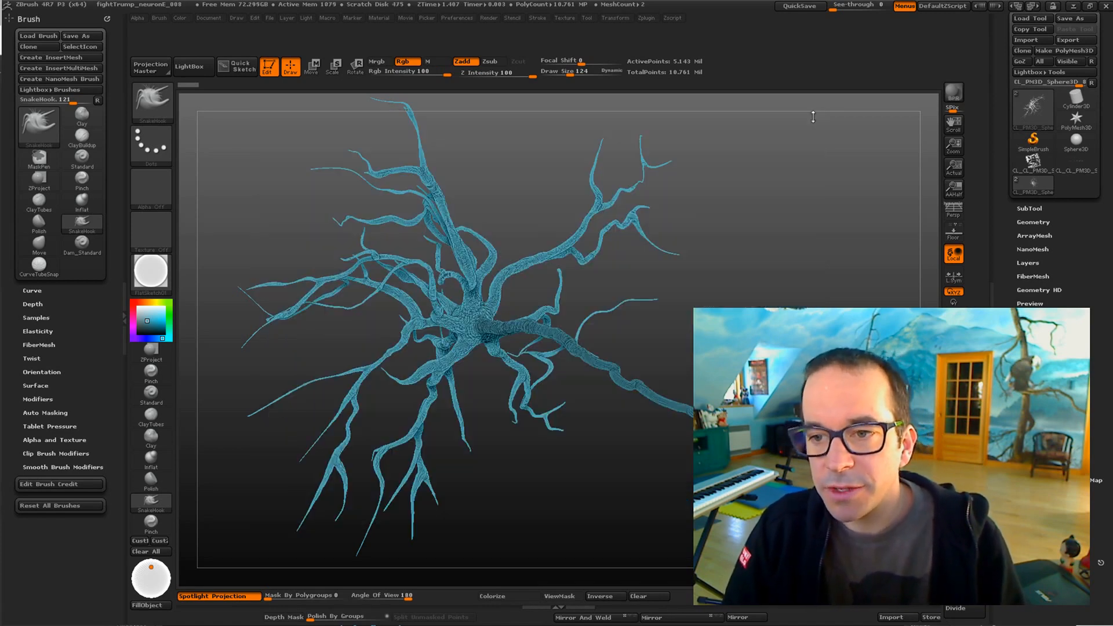
# Activate the Clay brush and switch from it to the Move brush
pyautogui.moveTo(540, 392); pyautogui.dragTo(565, 406)
pyautogui.press('b')
pyautogui.press('c')
pyautogui.press('l')
pyautogui.press('b')
pyautogui.press('m')
pyautogui.press('v')
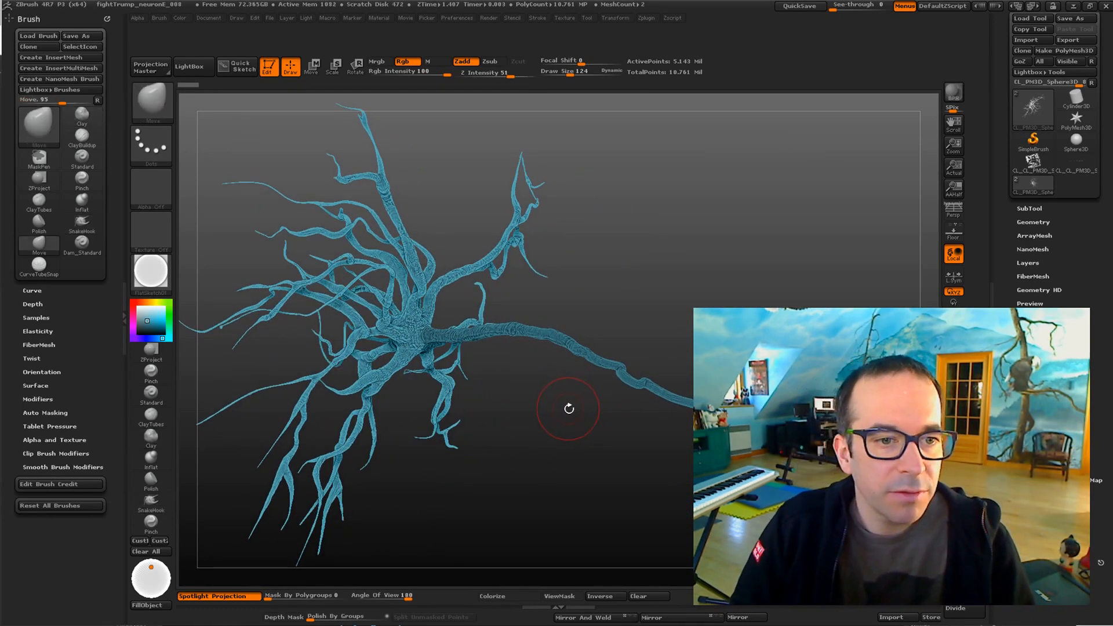
# Cycle through the Clay and Move brushes to the Dam_Standard brush
pyautogui.press('b')
pyautogui.press('c')
pyautogui.press('l')
pyautogui.press('b')
pyautogui.press('m')
pyautogui.press('v')
pyautogui.press('b')
pyautogui.press('d')
pyautogui.press('s')
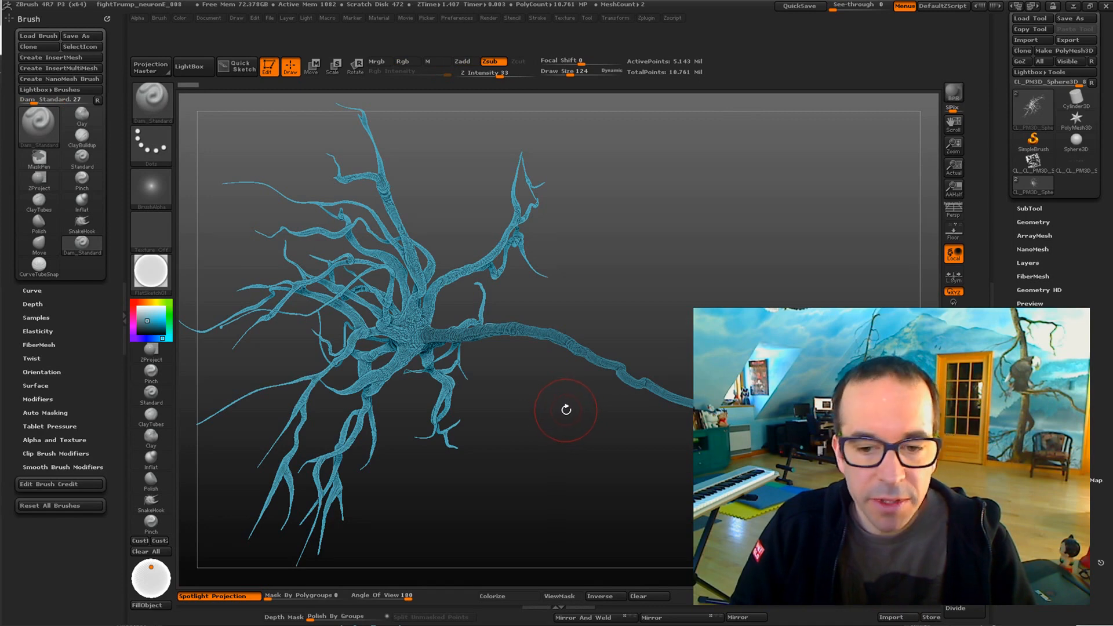
# Switch to the Clay brush and on to the Inflat brush
pyautogui.press('b')
pyautogui.press('c')
pyautogui.press('l')
pyautogui.press('b')
pyautogui.press('i')
pyautogui.press('n')
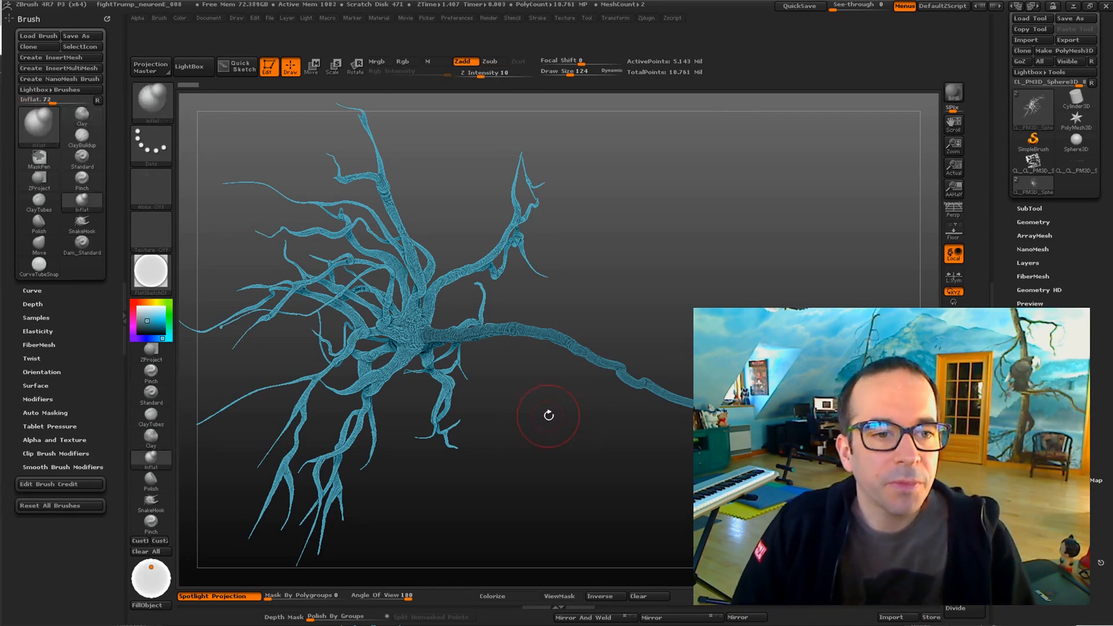
pyautogui.moveTo(556, 410); pyautogui.dragTo(536, 394)
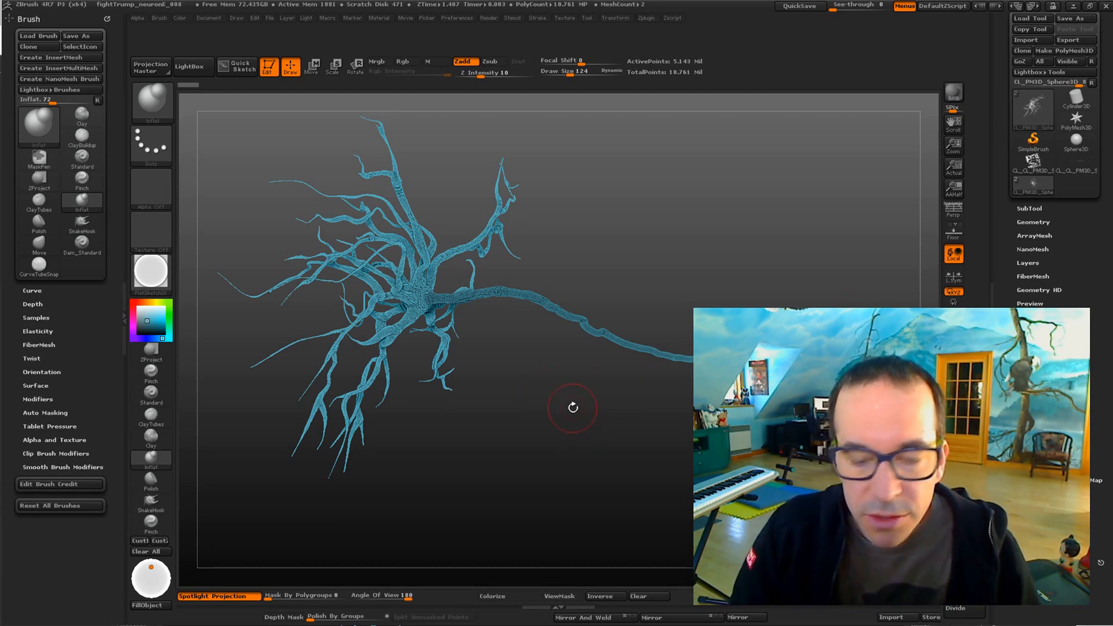
# Switch from the neuron to the Sphere3D primitive and convert it to a PolyMesh3D
pyautogui.moveTo(569, 400); pyautogui.dragTo(528, 416)
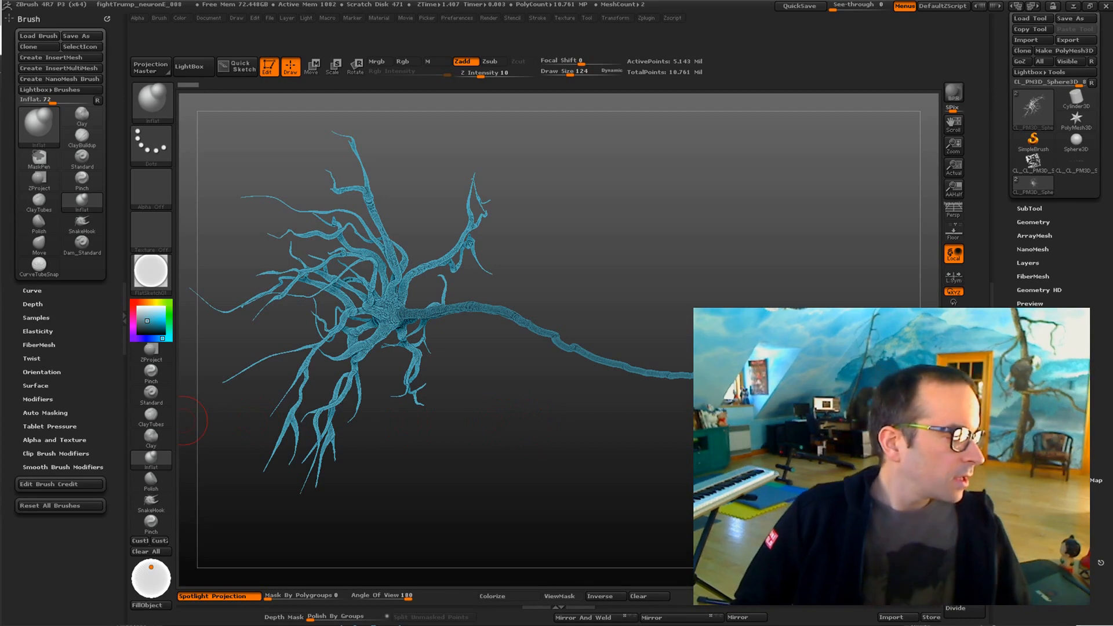
pyautogui.moveTo(619, 393); pyautogui.dragTo(571, 411)
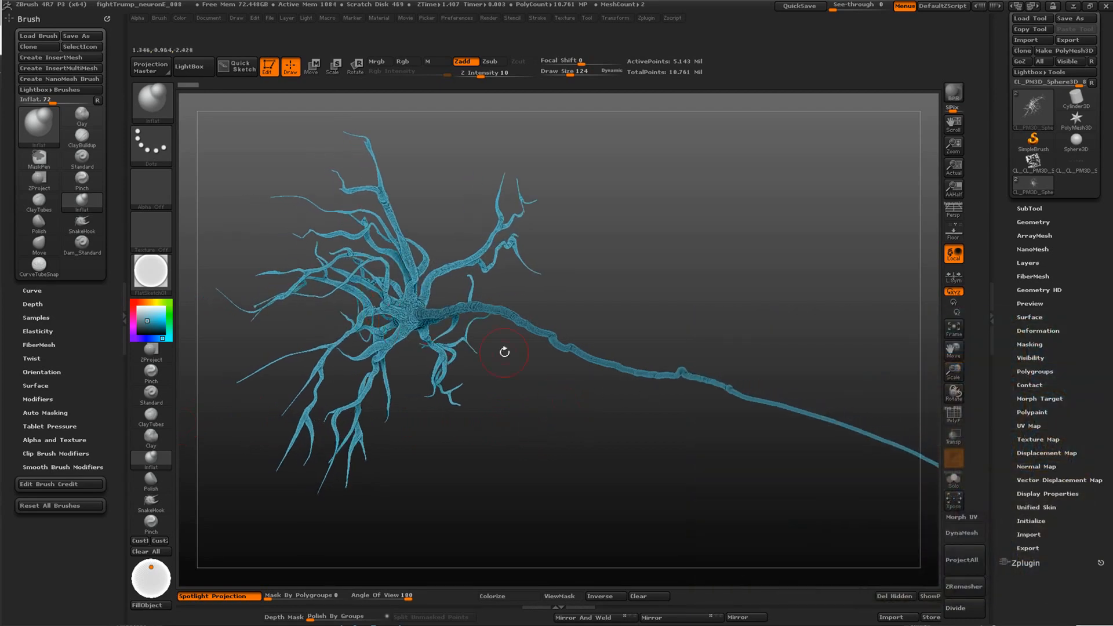
pyautogui.click(1076, 139)
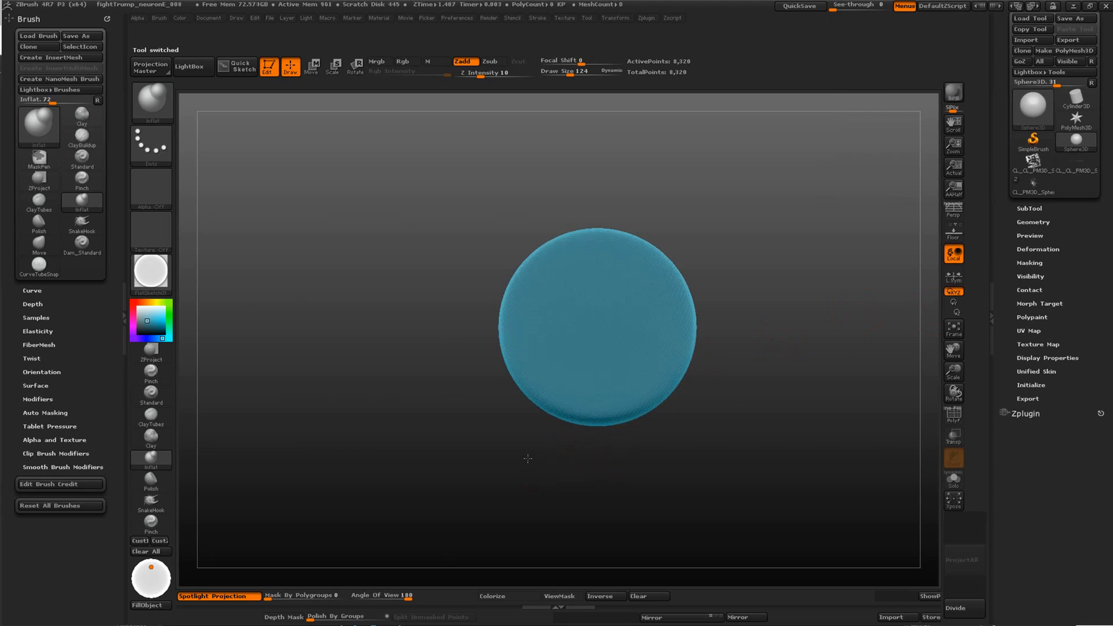
pyautogui.click(1061, 50)
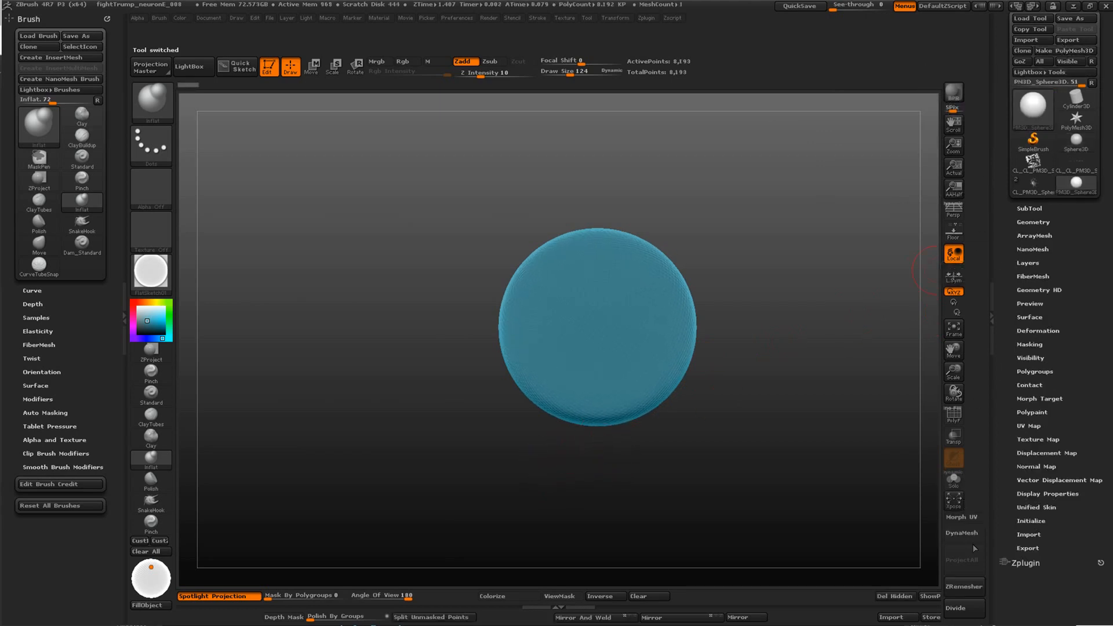
# Enable DynaMesh on the sphere and show where its settings are found in the Geometry section
pyautogui.click(961, 538)
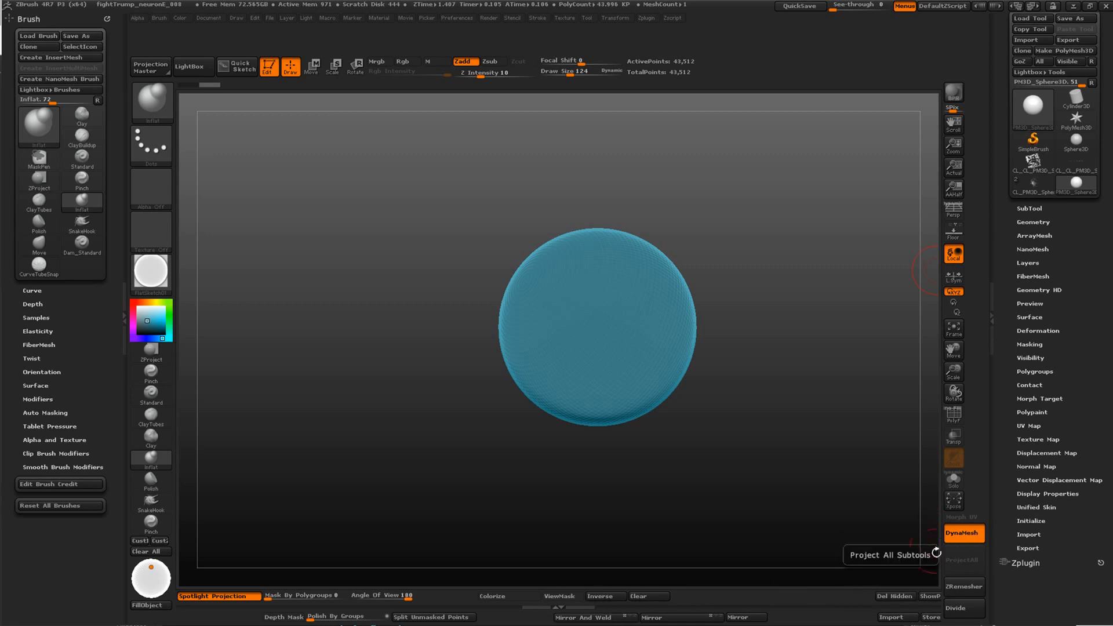
pyautogui.click(1027, 222)
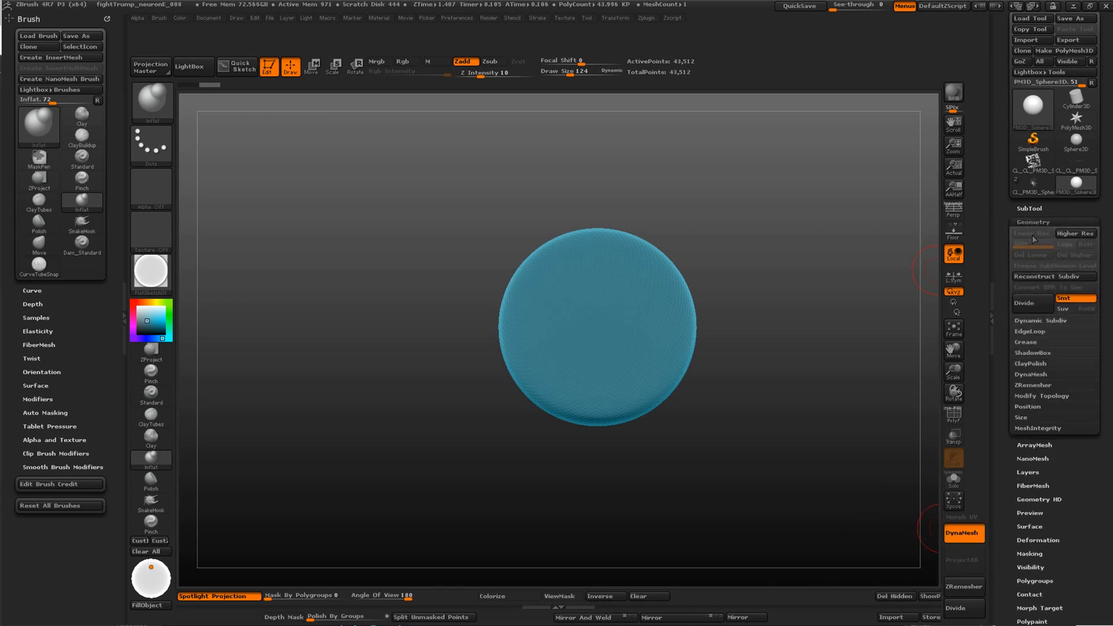
pyautogui.click(1032, 374)
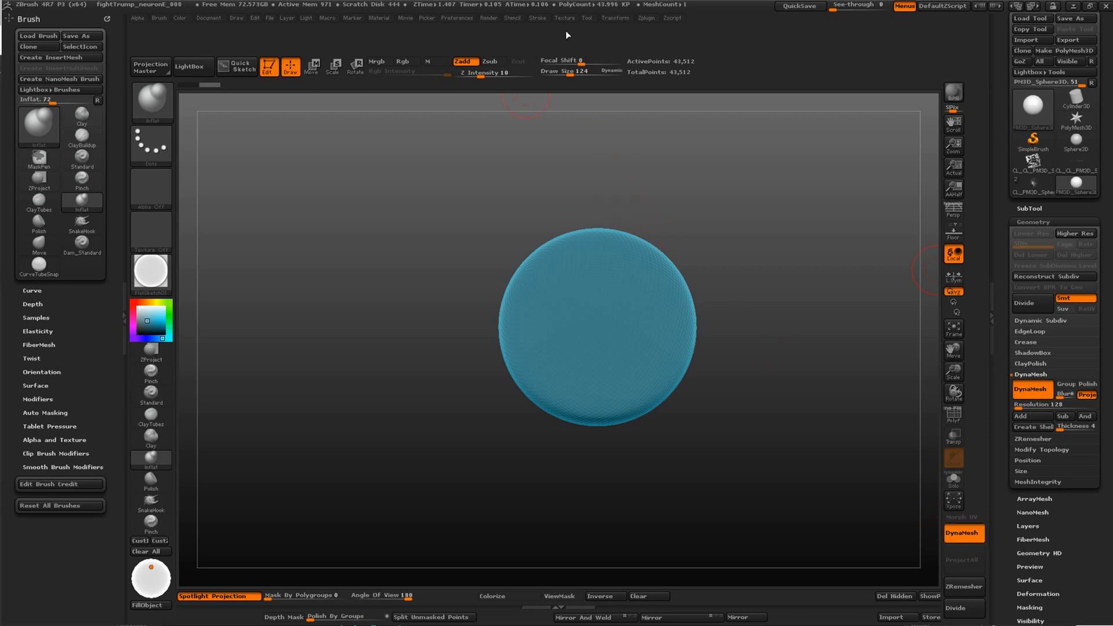
pyautogui.click(458, 18)
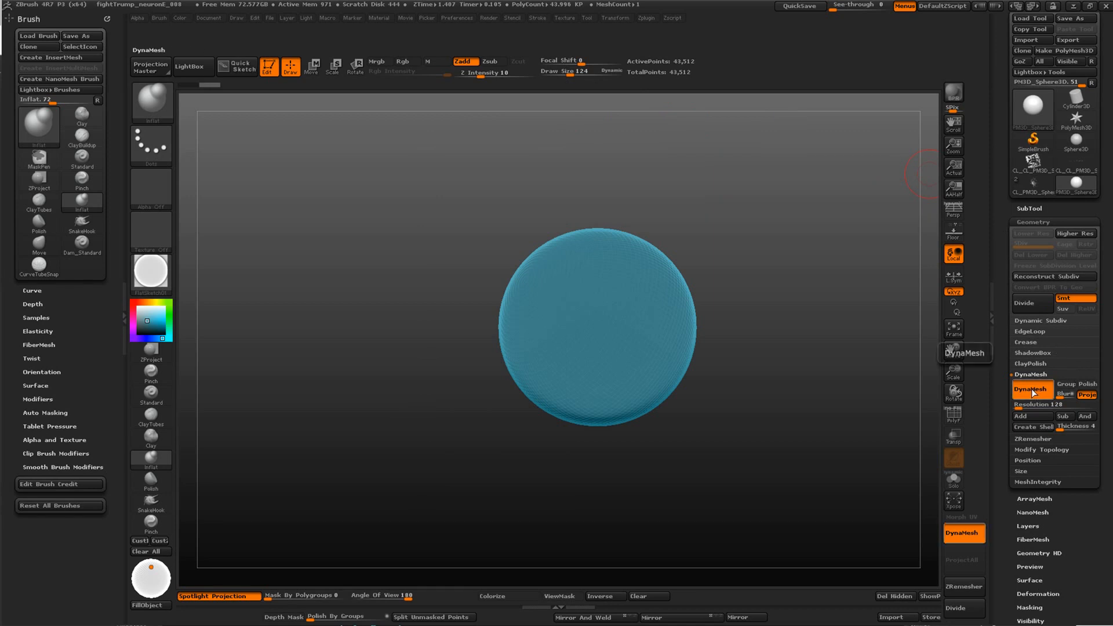
pyautogui.press('ctrl')
pyautogui.moveTo(1036, 391)
pyautogui.keyDown('ctrl'); pyautogui.keyDown('alt'); pyautogui.mouseDown()
pyautogui.moveTo(749, 442)
pyautogui.moveTo(872, 533)
pyautogui.moveTo(905, 487)
pyautogui.moveTo(944, 563)
pyautogui.mouseUp(); pyautogui.keyUp('alt'); pyautogui.keyUp('ctrl')
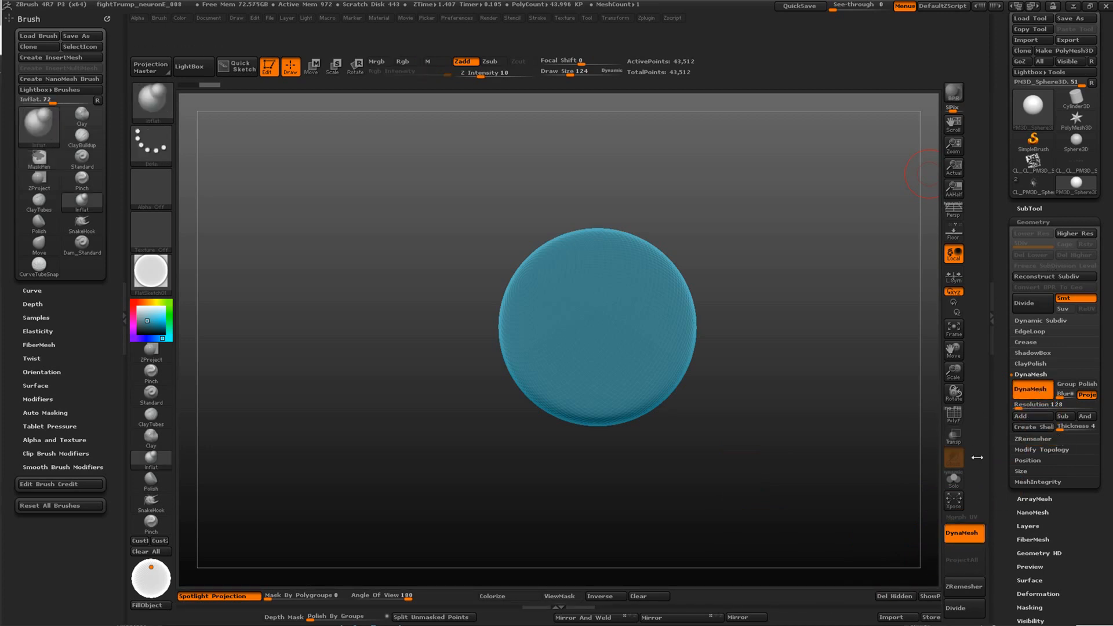
pyautogui.click(1035, 222)
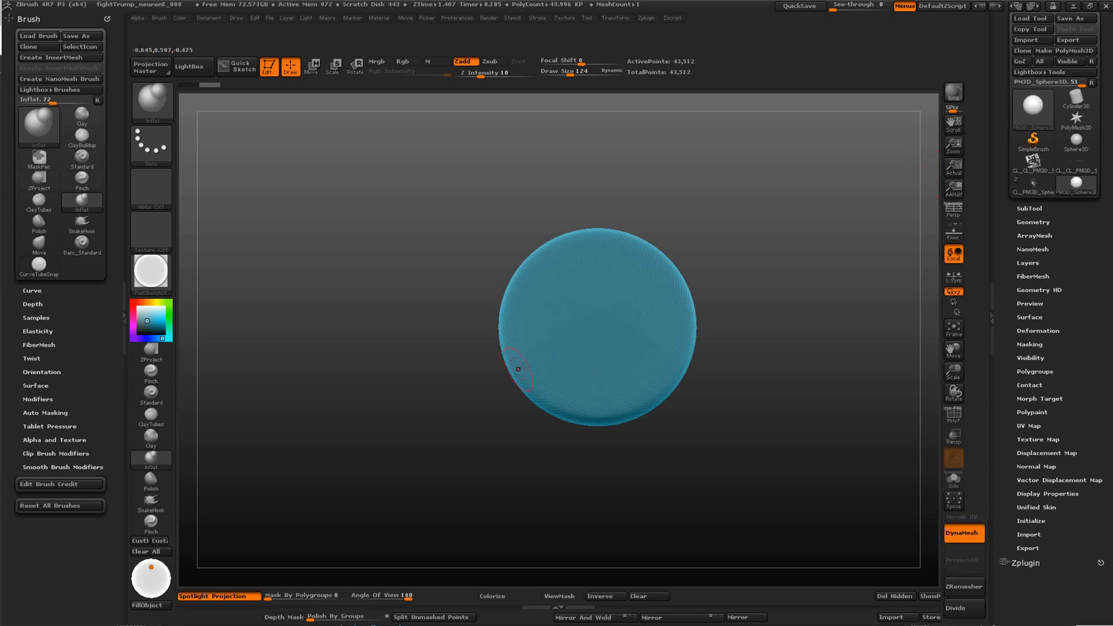
# Pull a long, curved tentacle up and outward from the sphere's side with the SnakeHook brush
pyautogui.click(152, 505)
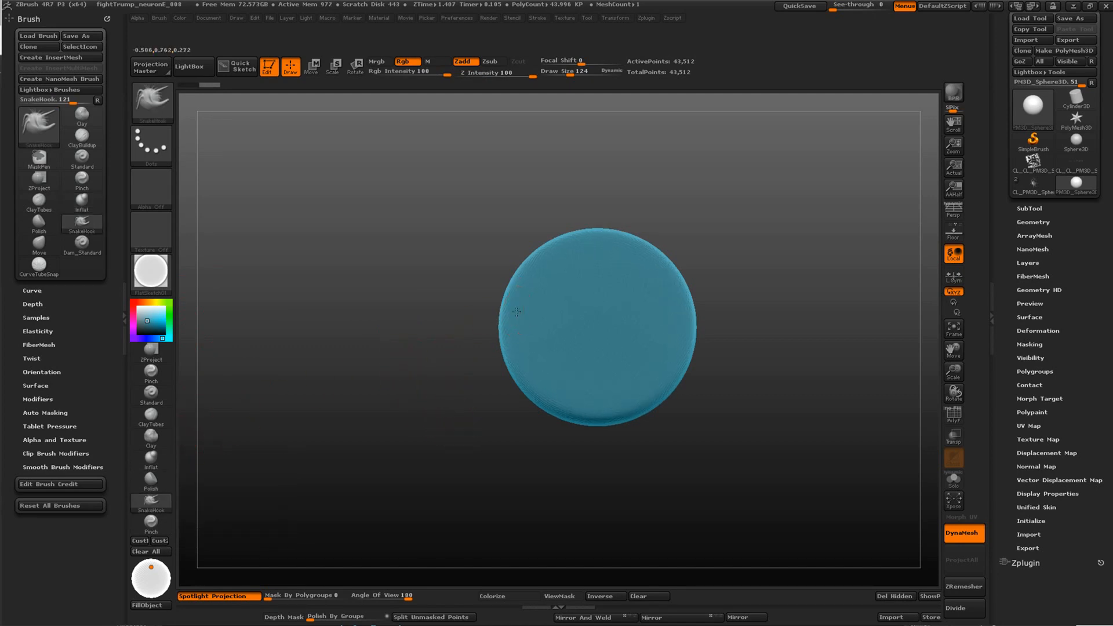
pyautogui.moveTo(516, 312); pyautogui.dragTo(462, 298)
pyautogui.moveTo(390, 186); pyautogui.dragTo(369, 159)
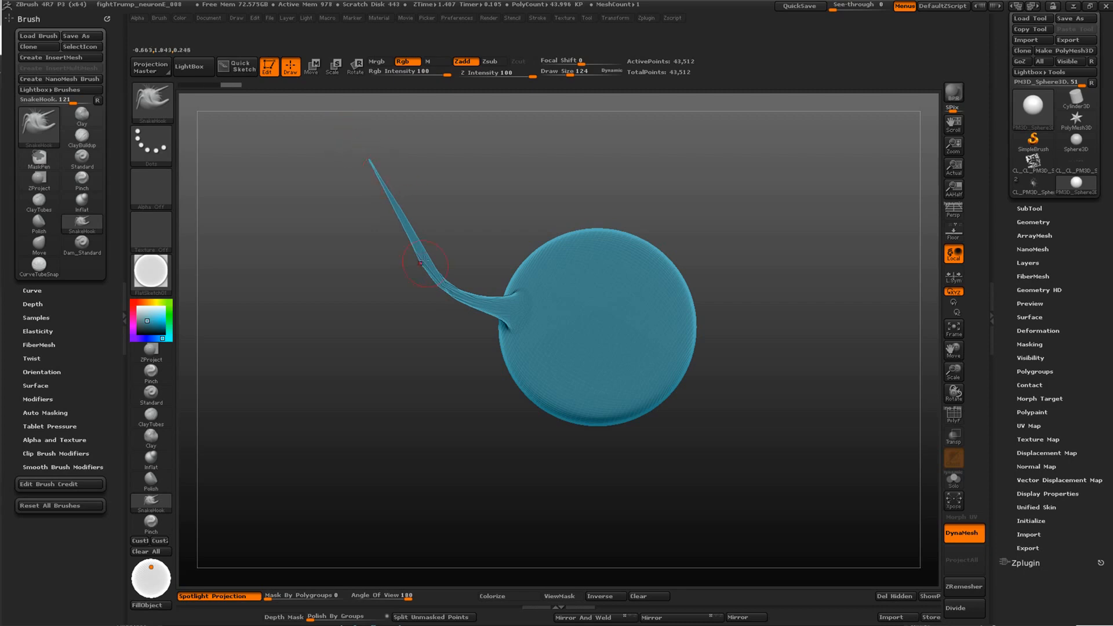
pyautogui.moveTo(440, 411); pyautogui.dragTo(416, 416)
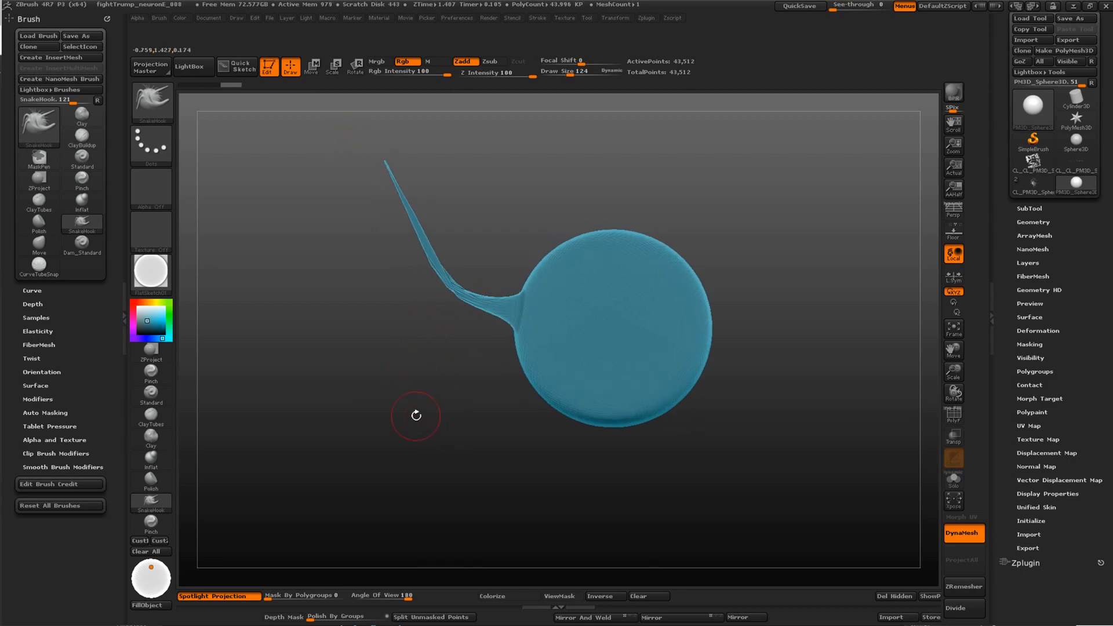
# Display the wireframe and examine the stretched polygons along the tentacle up close
pyautogui.click(954, 414)
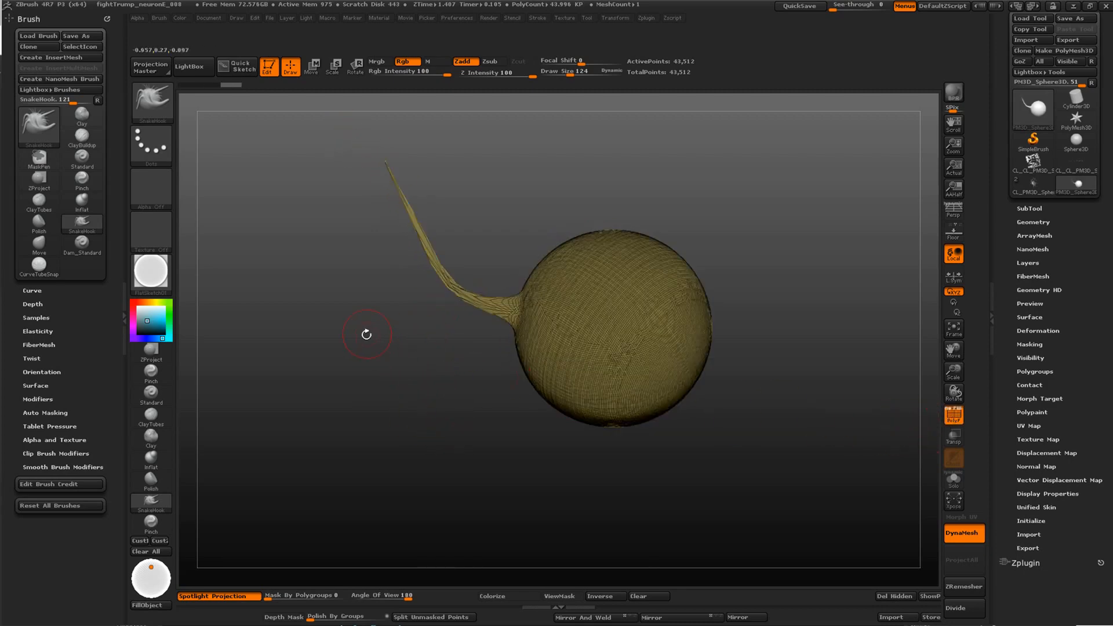
pyautogui.moveTo(392, 312)
pyautogui.mouseDown()
pyautogui.moveTo(395, 325)
pyautogui.moveTo(325, 323)
pyautogui.mouseUp()
pyautogui.keyDown('alt'); pyautogui.moveTo(290, 270); pyautogui.dragTo(492, 415); pyautogui.keyUp('alt')
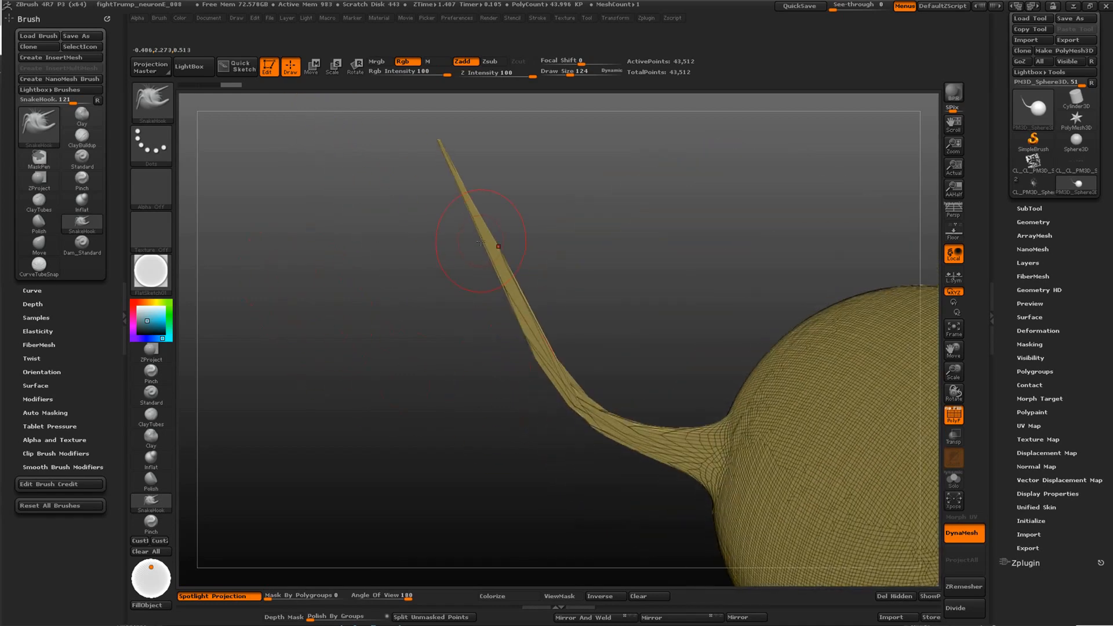
pyautogui.moveTo(388, 365); pyautogui.dragTo(480, 293)
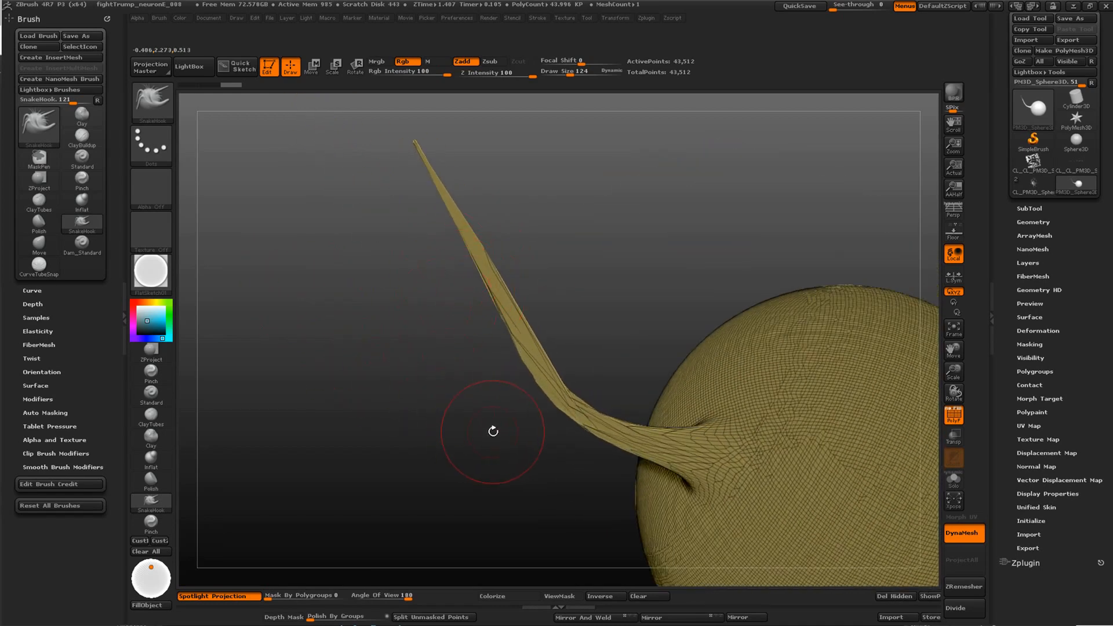
pyautogui.keyDown('alt'); pyautogui.moveTo(494, 431); pyautogui.dragTo(517, 422); pyautogui.keyUp('alt')
pyautogui.keyDown('alt'); pyautogui.moveTo(553, 460); pyautogui.dragTo(468, 386); pyautogui.keyUp('alt')
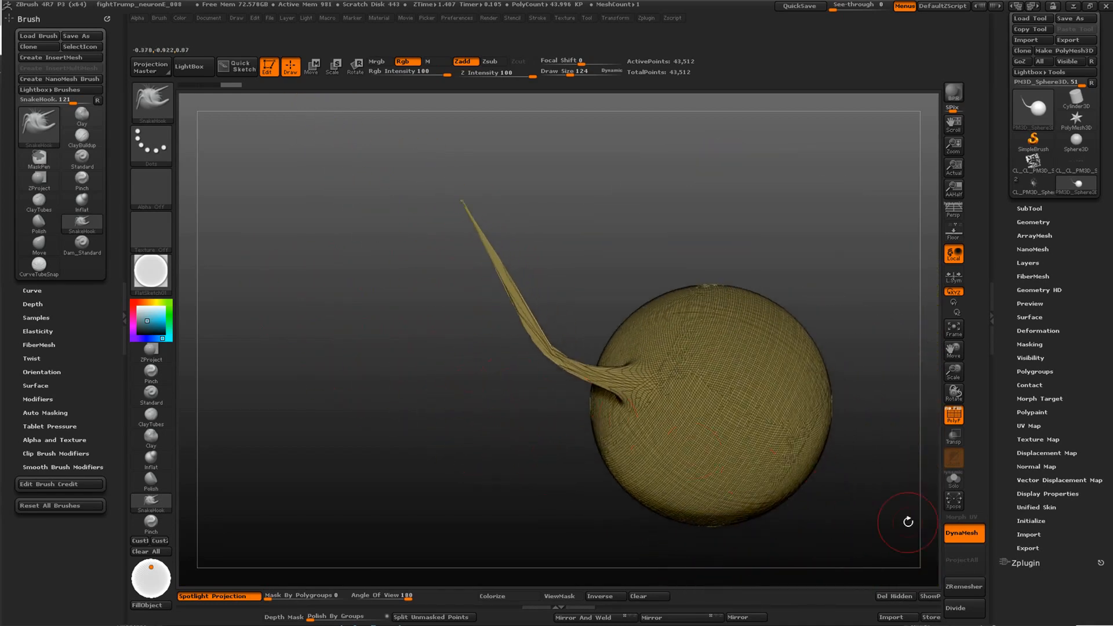
# Recalculate the DynaMesh to redistribute the tentacle's stretched polygons, and inspect the new topology
pyautogui.click(957, 531)
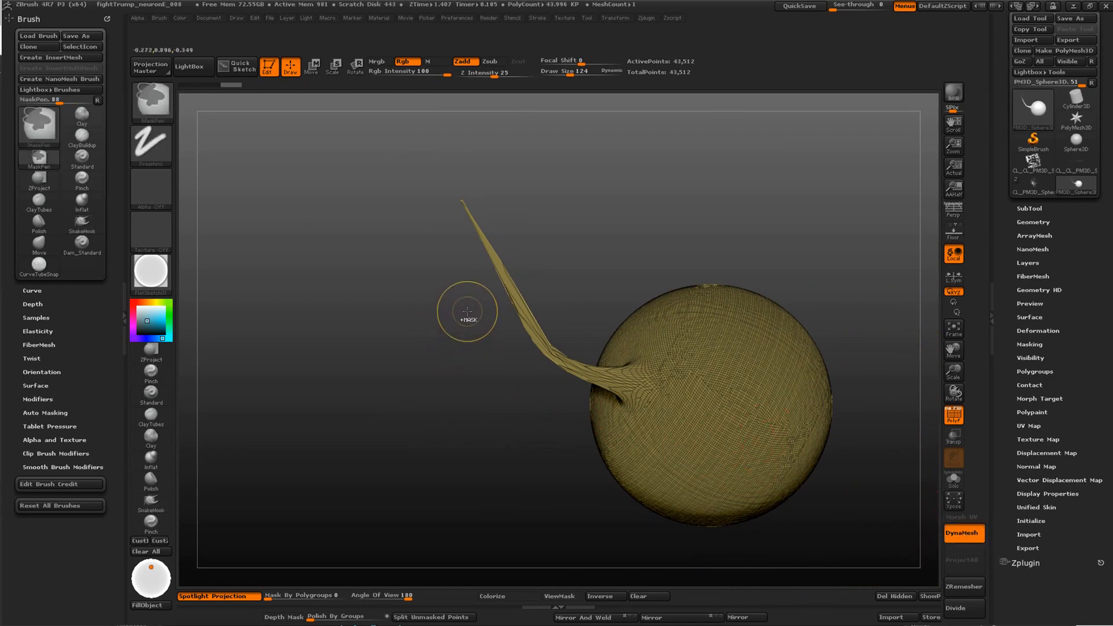
pyautogui.keyDown('ctrl'); pyautogui.moveTo(467, 313); pyautogui.dragTo(409, 392); pyautogui.keyUp('ctrl')
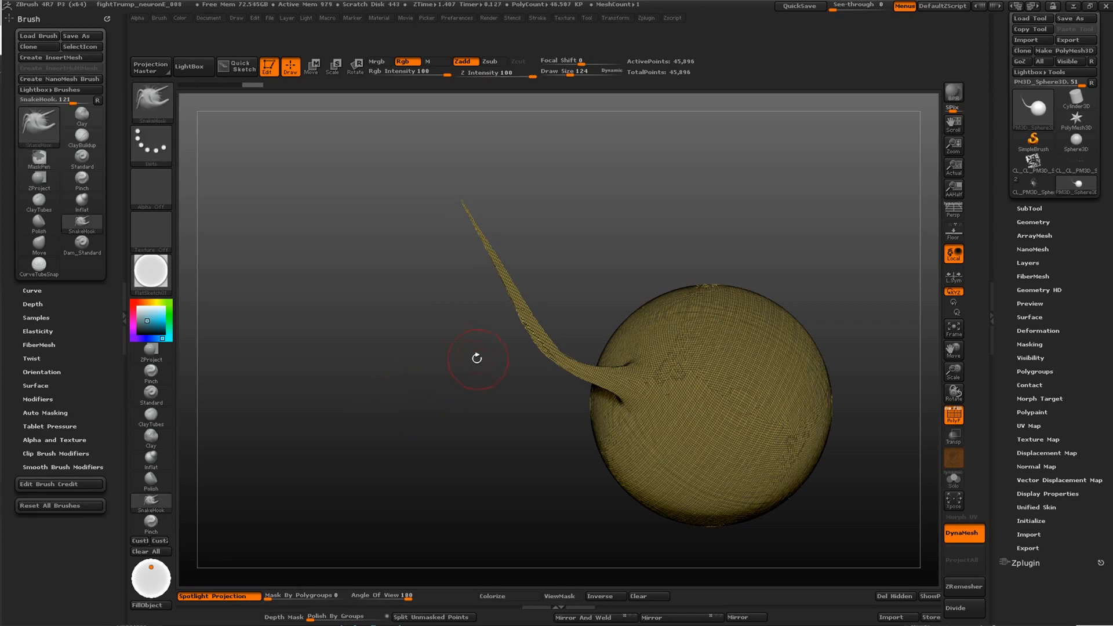
pyautogui.moveTo(470, 358)
pyautogui.mouseDown()
pyautogui.moveTo(459, 360)
pyautogui.moveTo(472, 392)
pyautogui.mouseUp()
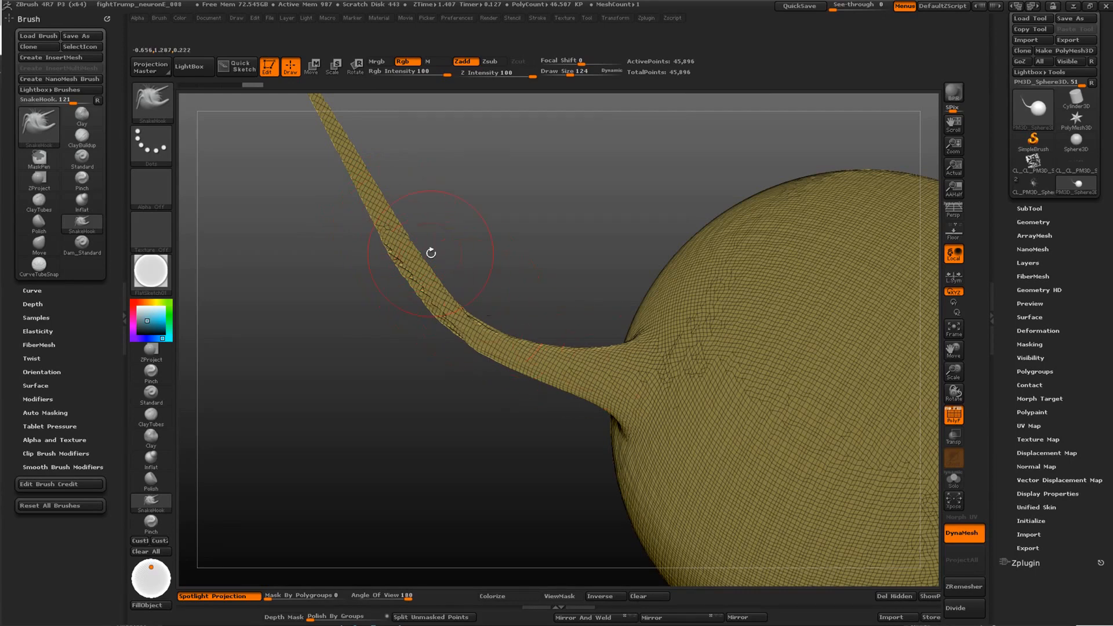
pyautogui.moveTo(410, 388); pyautogui.dragTo(429, 328)
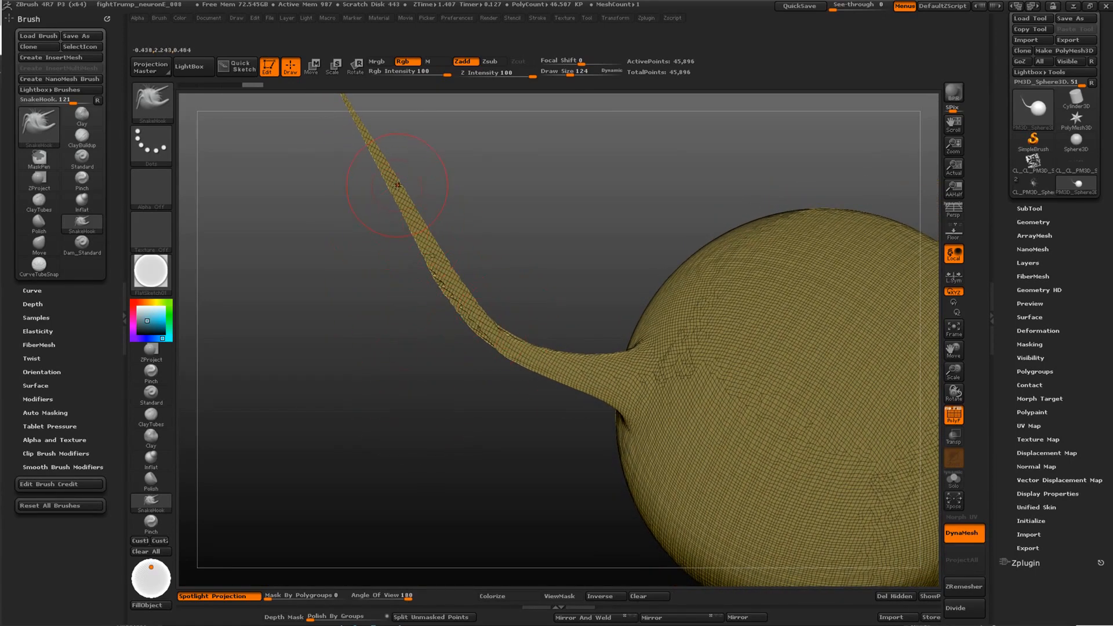
pyautogui.moveTo(382, 330); pyautogui.dragTo(464, 333)
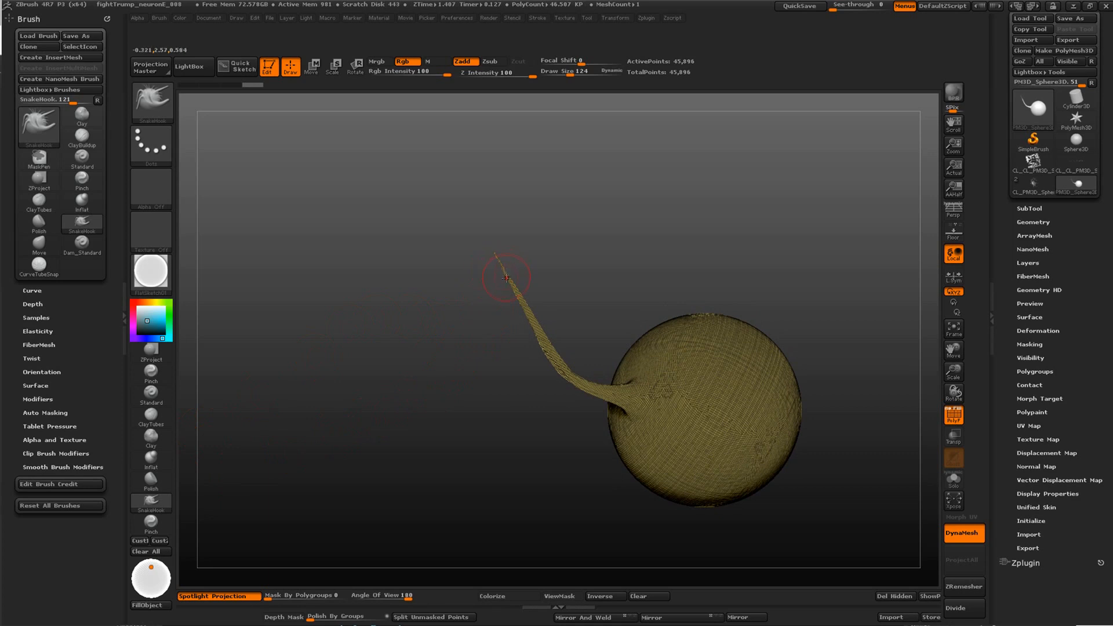
# Extend the tentacle's tip much farther outward with SnakeHook and recalculate the DynaMesh
pyautogui.moveTo(379, 213)
pyautogui.mouseDown()
pyautogui.moveTo(293, 154)
pyautogui.moveTo(197, 162)
pyautogui.mouseUp()
pyautogui.press('ctrl')
pyautogui.press('ctrl')
pyautogui.keyDown('ctrl'); pyautogui.moveTo(269, 285); pyautogui.dragTo(261, 292); pyautogui.keyUp('ctrl')
pyautogui.moveTo(343, 298)
pyautogui.mouseDown()
pyautogui.moveTo(464, 348)
pyautogui.moveTo(337, 367)
pyautogui.moveTo(343, 346)
pyautogui.mouseUp()
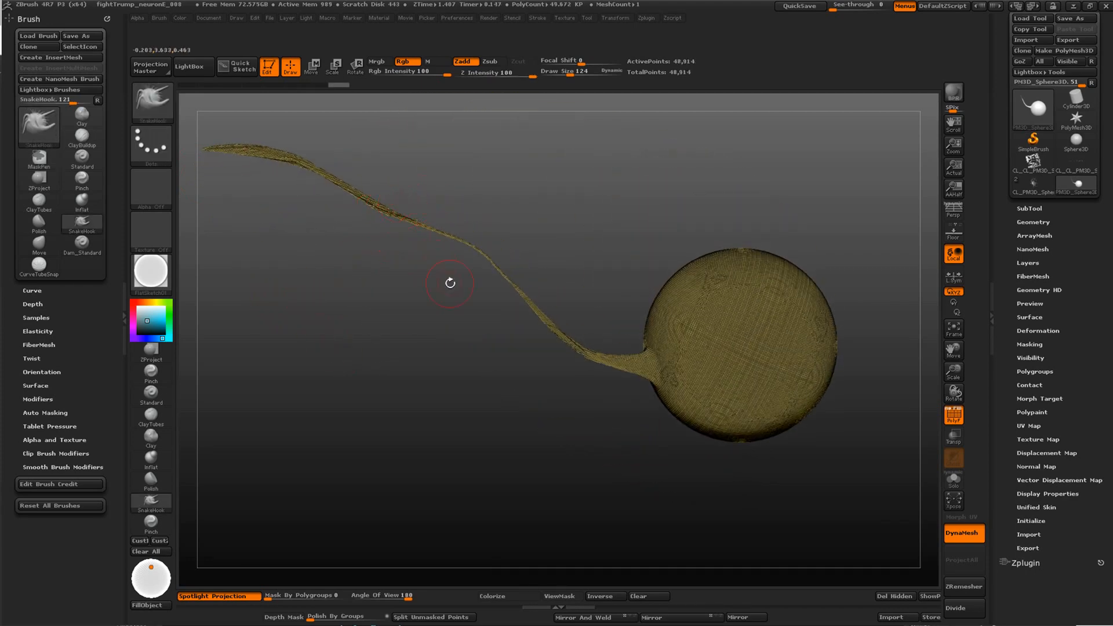
pyautogui.moveTo(422, 321); pyautogui.dragTo(418, 265)
pyautogui.moveTo(354, 283)
pyautogui.mouseDown()
pyautogui.moveTo(467, 327)
pyautogui.moveTo(456, 293)
pyautogui.moveTo(457, 336)
pyautogui.moveTo(437, 365)
pyautogui.moveTo(468, 297)
pyautogui.moveTo(487, 336)
pyautogui.mouseUp()
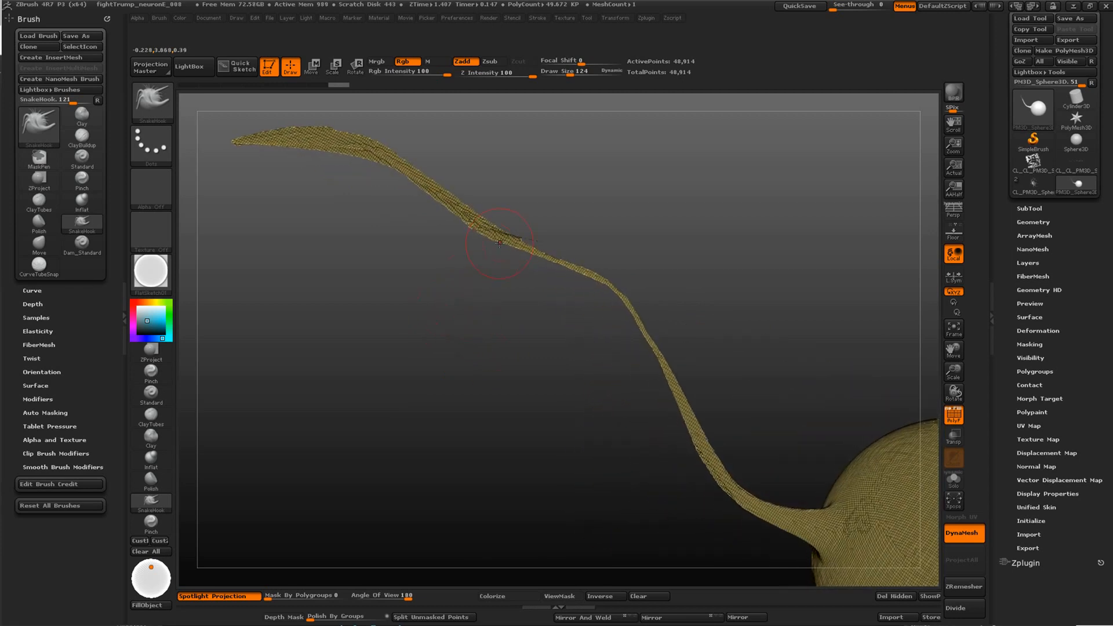
# Thicken the thin middle section of the tentacle with the Inflat brush and update the DynaMesh
pyautogui.press('b')
pyautogui.press('i')
pyautogui.press('n')
pyautogui.moveTo(510, 234)
pyautogui.mouseDown()
pyautogui.moveTo(588, 272)
pyautogui.moveTo(641, 327)
pyautogui.moveTo(557, 260)
pyautogui.moveTo(372, 169)
pyautogui.mouseUp()
pyautogui.moveTo(400, 332); pyautogui.dragTo(448, 309)
pyautogui.keyDown('ctrl'); pyautogui.moveTo(456, 292); pyautogui.dragTo(421, 327); pyautogui.keyUp('ctrl')
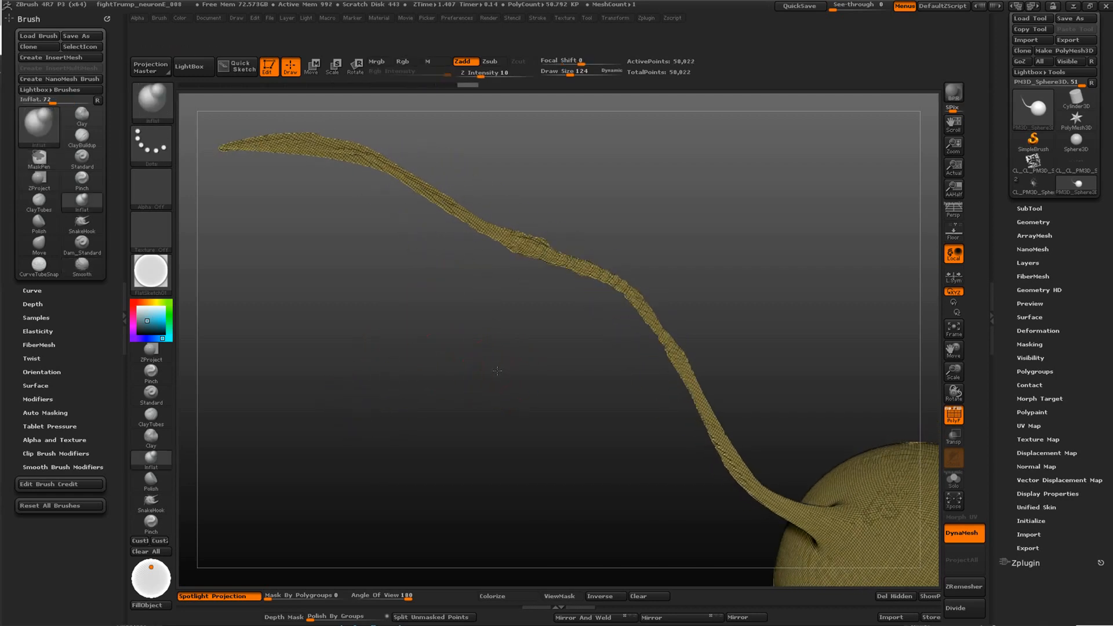
pyautogui.moveTo(499, 372)
pyautogui.keyDown('alt'); pyautogui.mouseDown()
pyautogui.moveTo(460, 304)
pyautogui.moveTo(487, 302)
pyautogui.moveTo(446, 297)
pyautogui.mouseUp(); pyautogui.keyUp('alt')
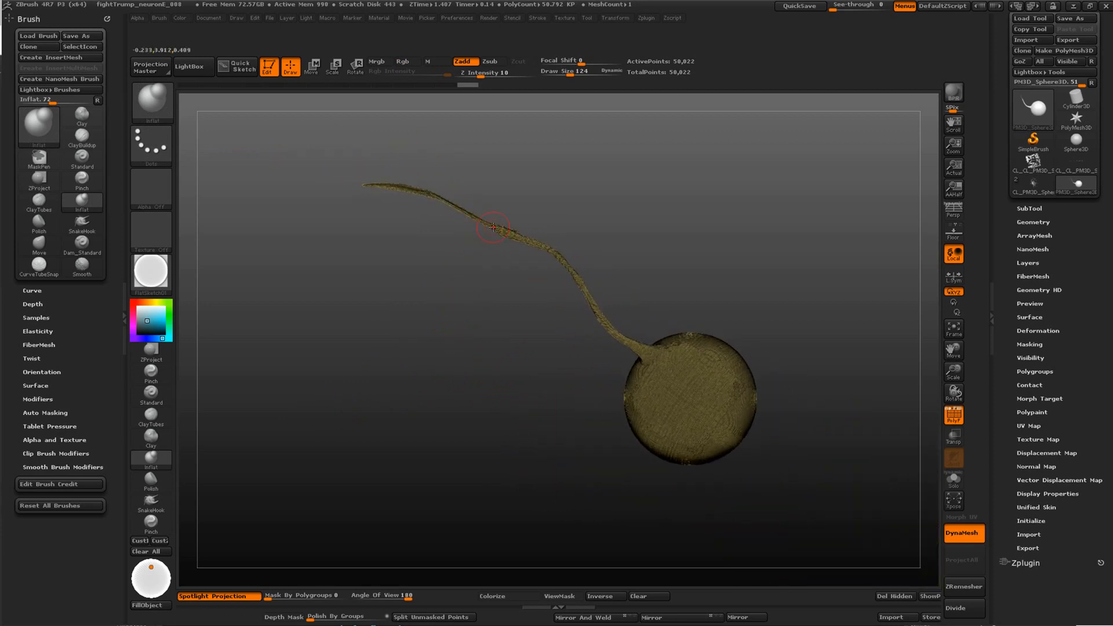
pyautogui.moveTo(454, 203)
pyautogui.mouseDown()
pyautogui.moveTo(373, 184)
pyautogui.moveTo(558, 255)
pyautogui.mouseUp()
pyautogui.moveTo(490, 328); pyautogui.dragTo(509, 331)
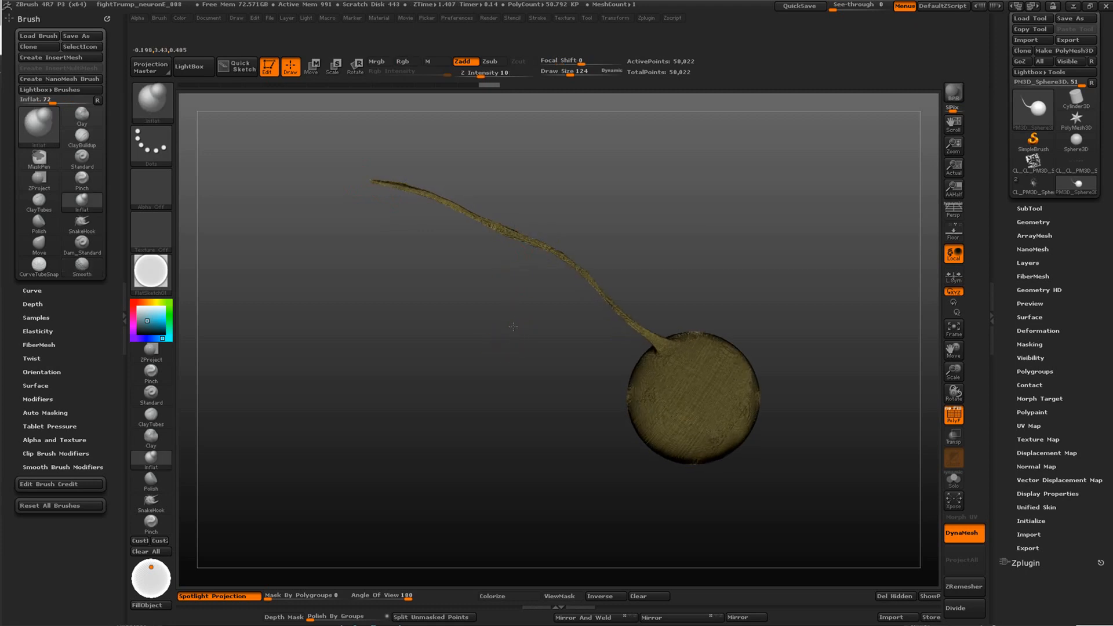
# Grow a second long branch from the tentacle near the sphere with SnakeHook, recalculating the DynaMesh between pulls
pyautogui.click(151, 501)
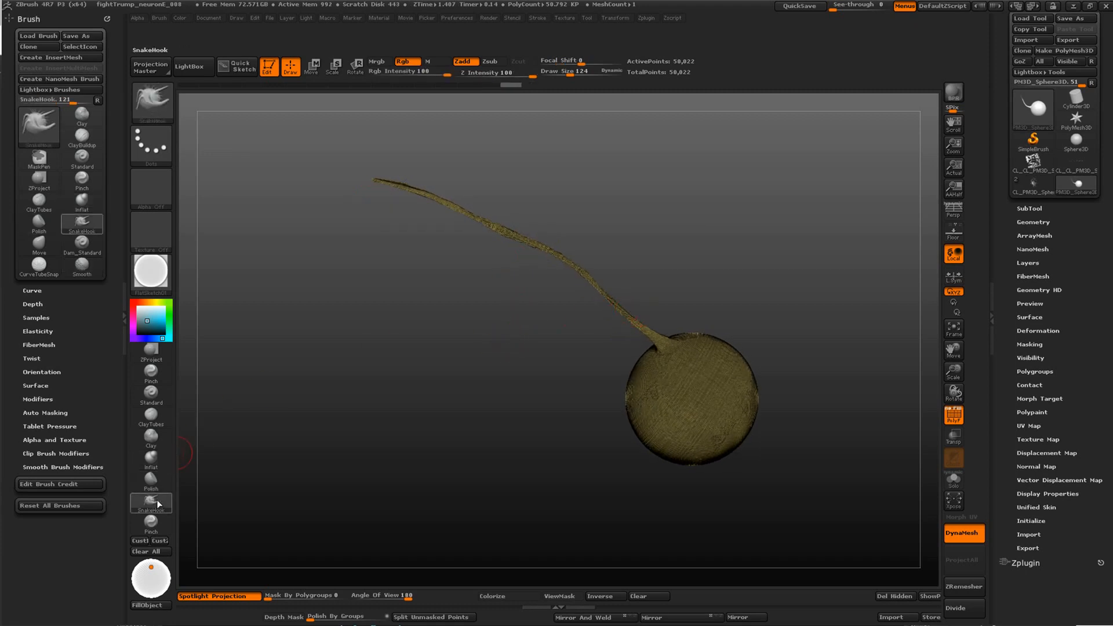
pyautogui.moveTo(638, 236); pyautogui.dragTo(612, 210)
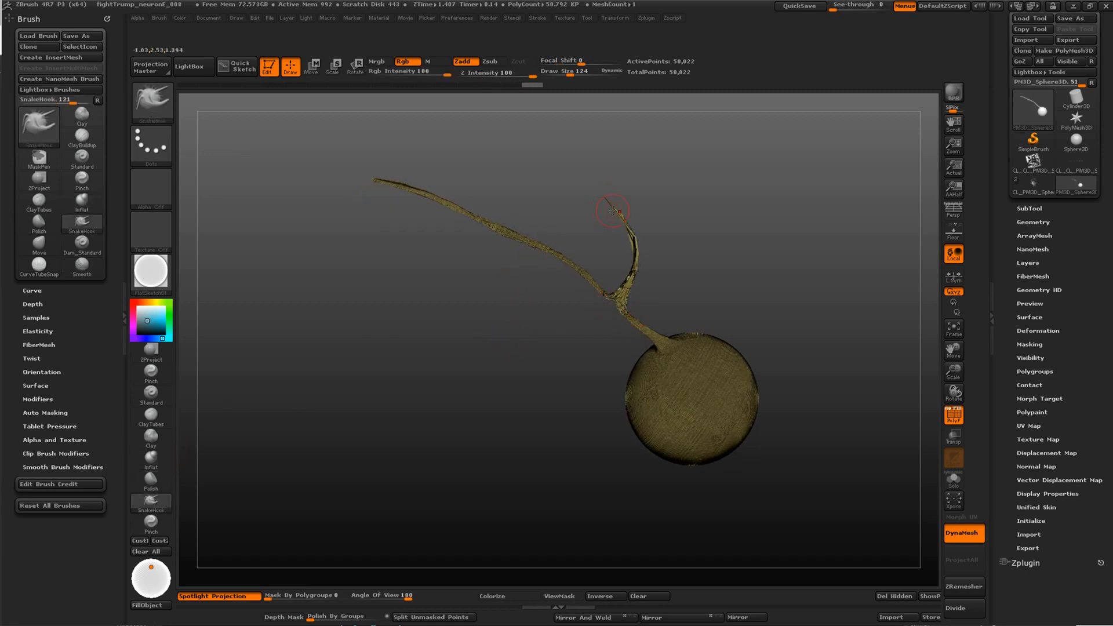
pyautogui.keyDown('ctrl'); pyautogui.moveTo(538, 188); pyautogui.dragTo(554, 225); pyautogui.keyUp('ctrl')
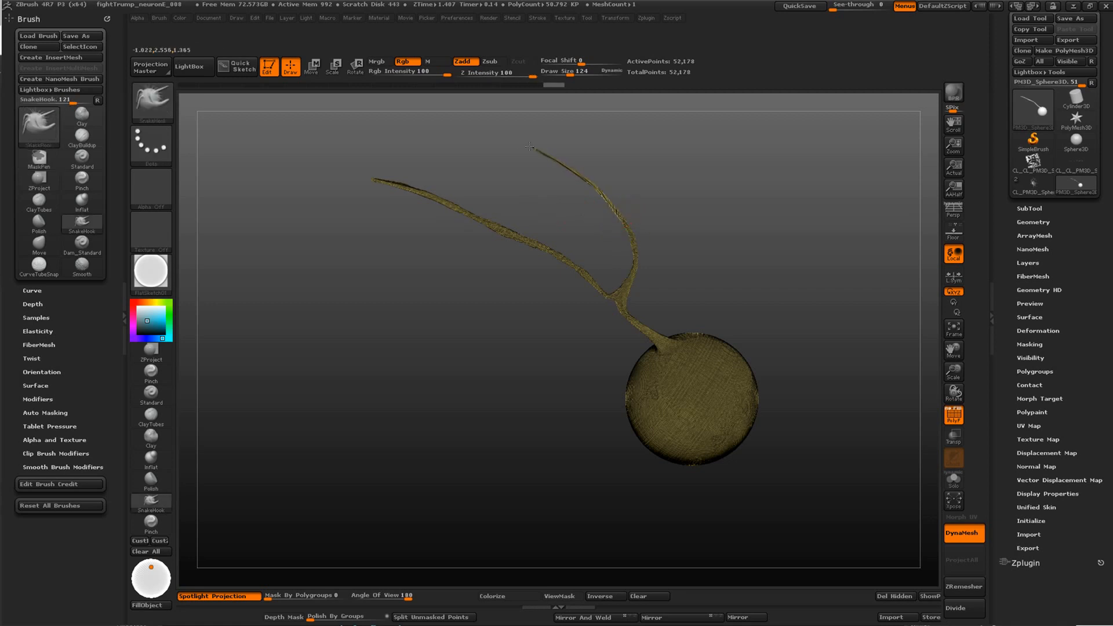
pyautogui.moveTo(529, 146)
pyautogui.mouseDown()
pyautogui.moveTo(499, 143)
pyautogui.moveTo(466, 194)
pyautogui.mouseUp()
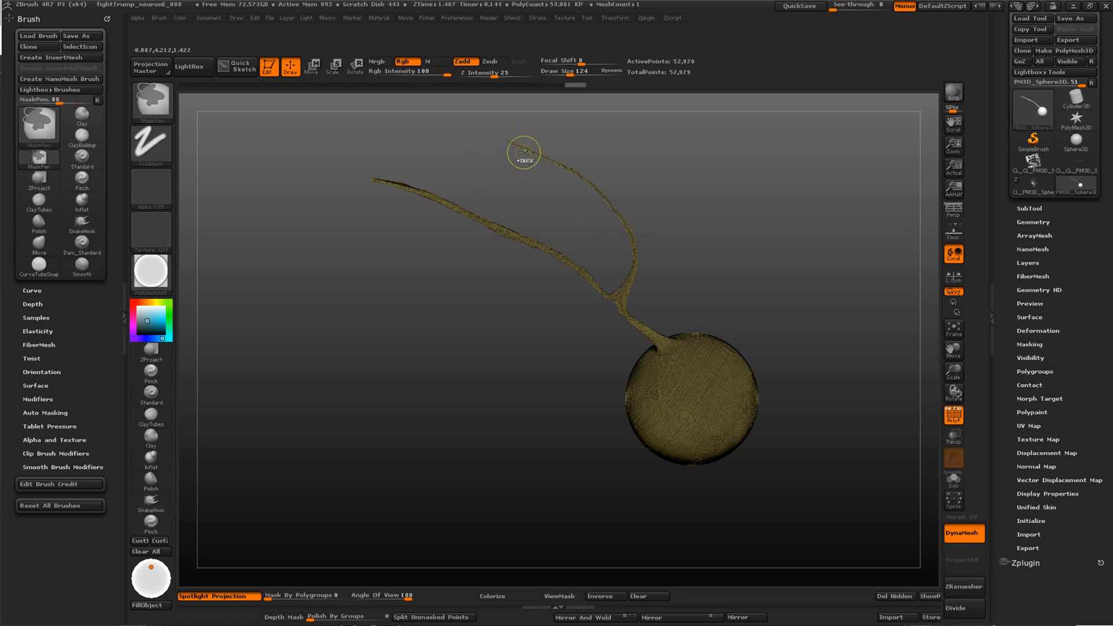
pyautogui.moveTo(511, 144); pyautogui.dragTo(413, 124)
pyautogui.keyDown('ctrl'); pyautogui.moveTo(466, 167); pyautogui.dragTo(451, 183); pyautogui.keyUp('ctrl')
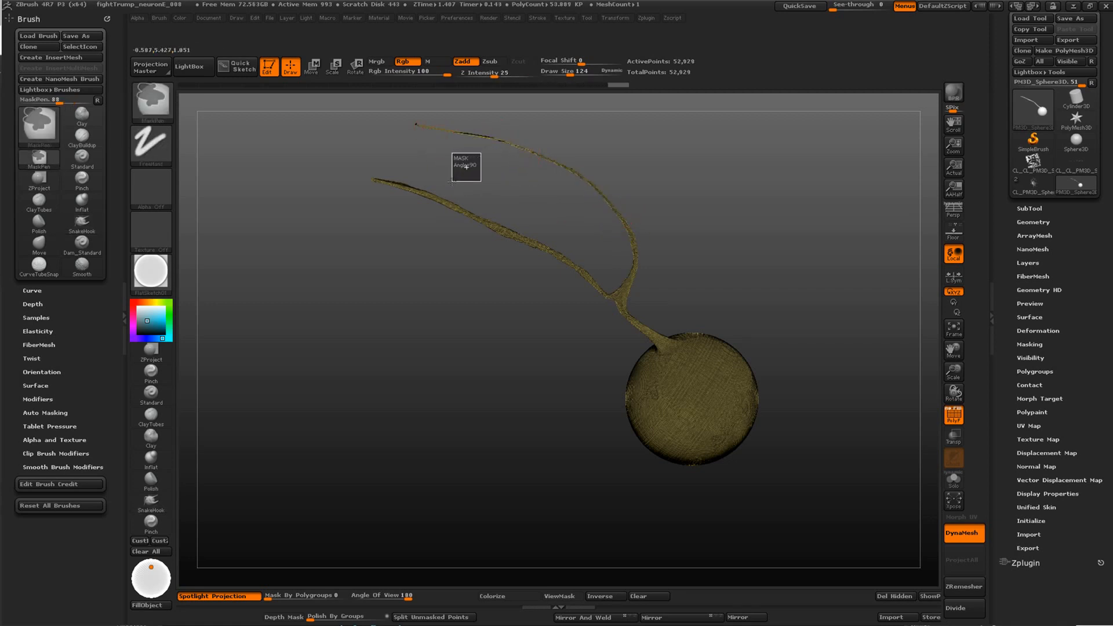
# Thicken the thin second branch along its length with the Inflat brush
pyautogui.moveTo(503, 340); pyautogui.dragTo(568, 299)
pyautogui.click(166, 463)
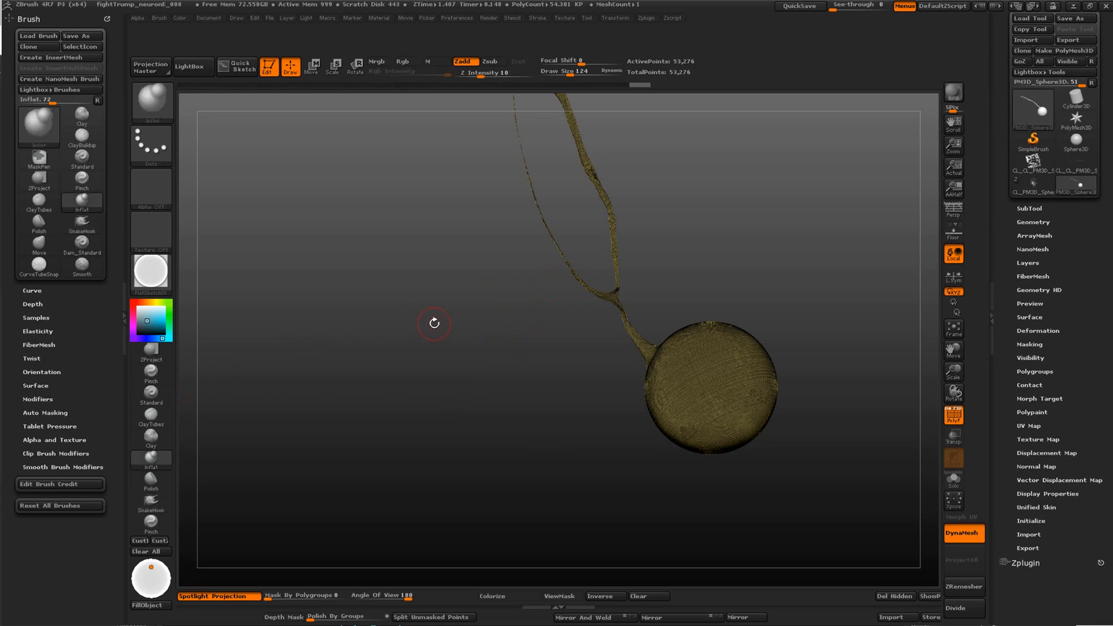
pyautogui.moveTo(469, 290); pyautogui.dragTo(468, 383)
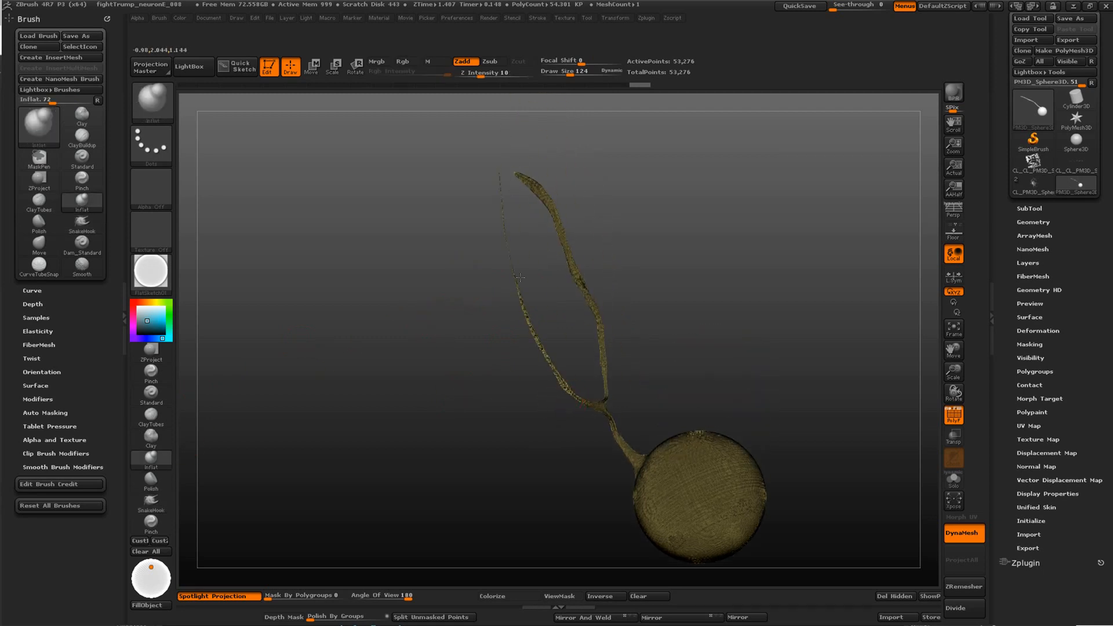
pyautogui.moveTo(393, 325); pyautogui.dragTo(502, 254)
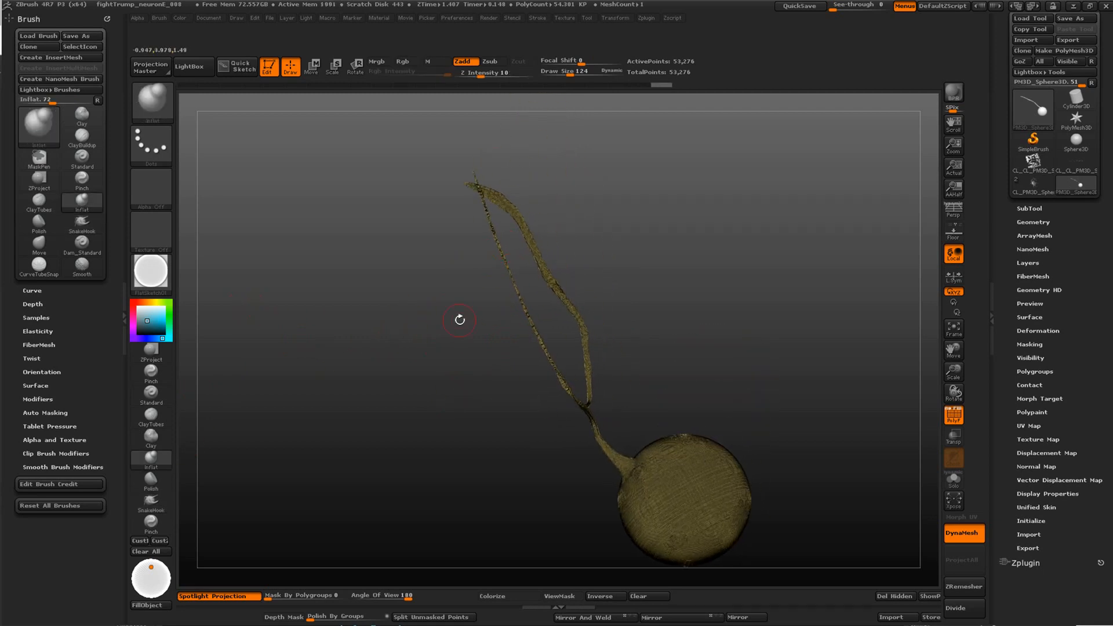
# Bend the thin second branch into an irregular, wavy course using the Move brush with a larger draw size
pyautogui.press('b')
pyautogui.press('m')
pyautogui.press('v')
pyautogui.press('space')
pyautogui.moveTo(526, 315); pyautogui.dragTo(544, 315)
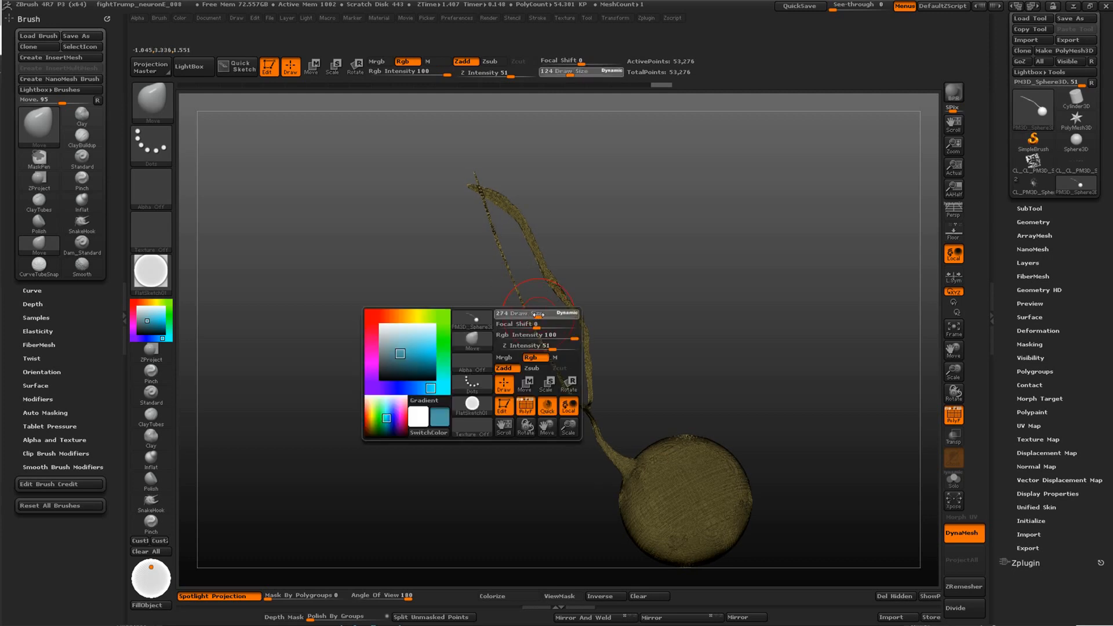
pyautogui.moveTo(494, 232); pyautogui.dragTo(548, 200)
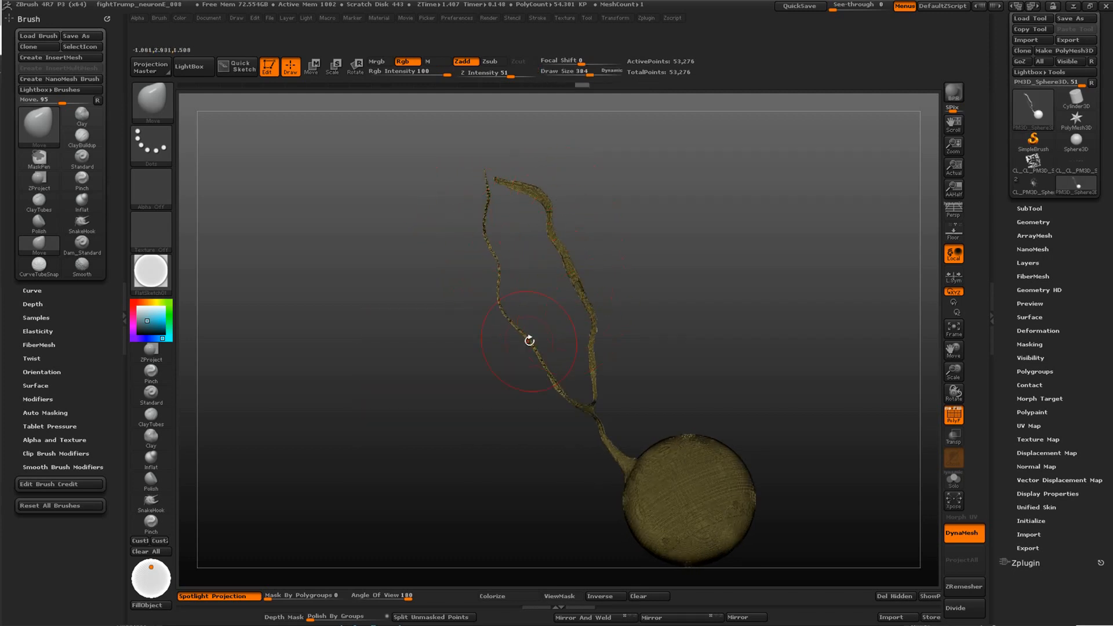
pyautogui.moveTo(530, 336)
pyautogui.mouseDown()
pyautogui.moveTo(458, 376)
pyautogui.moveTo(404, 368)
pyautogui.moveTo(436, 397)
pyautogui.mouseUp()
# Grow a third thin branch from the middle of the main tentacle with SnakeHook at draw size 135, and update the DynaMesh
pyautogui.click(160, 500)
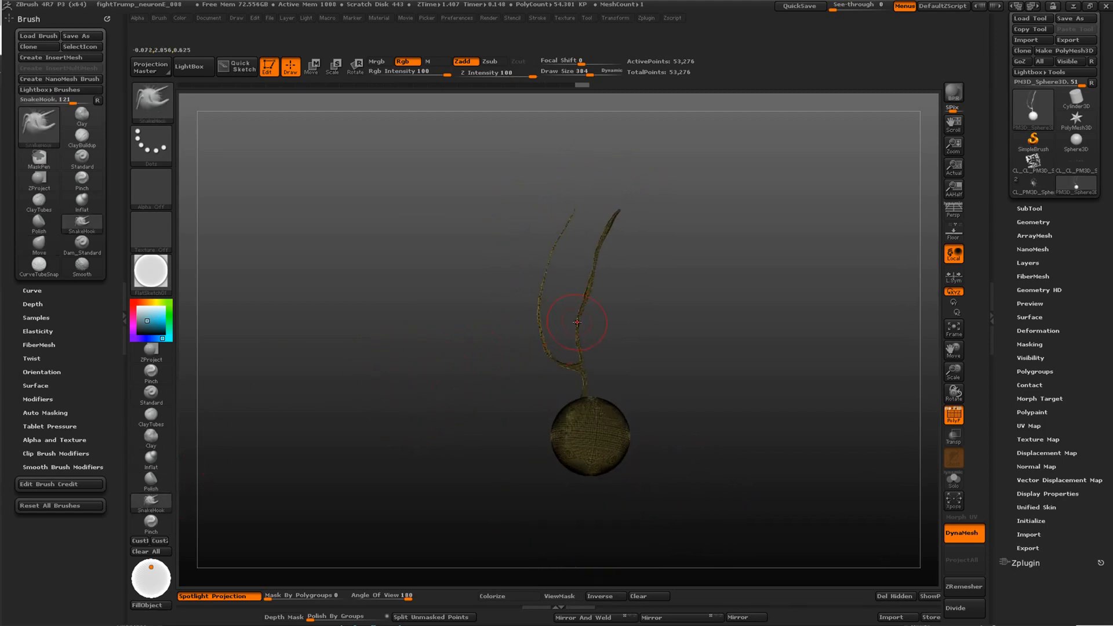
pyautogui.moveTo(577, 323); pyautogui.dragTo(691, 263)
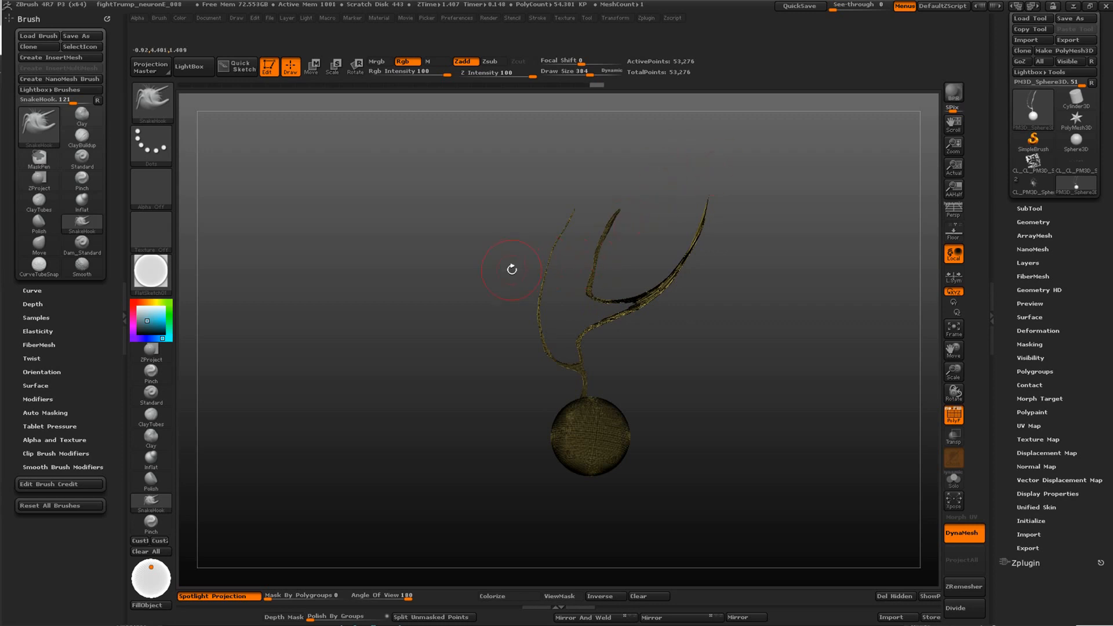
pyautogui.hotkey('ctrl', 'z')
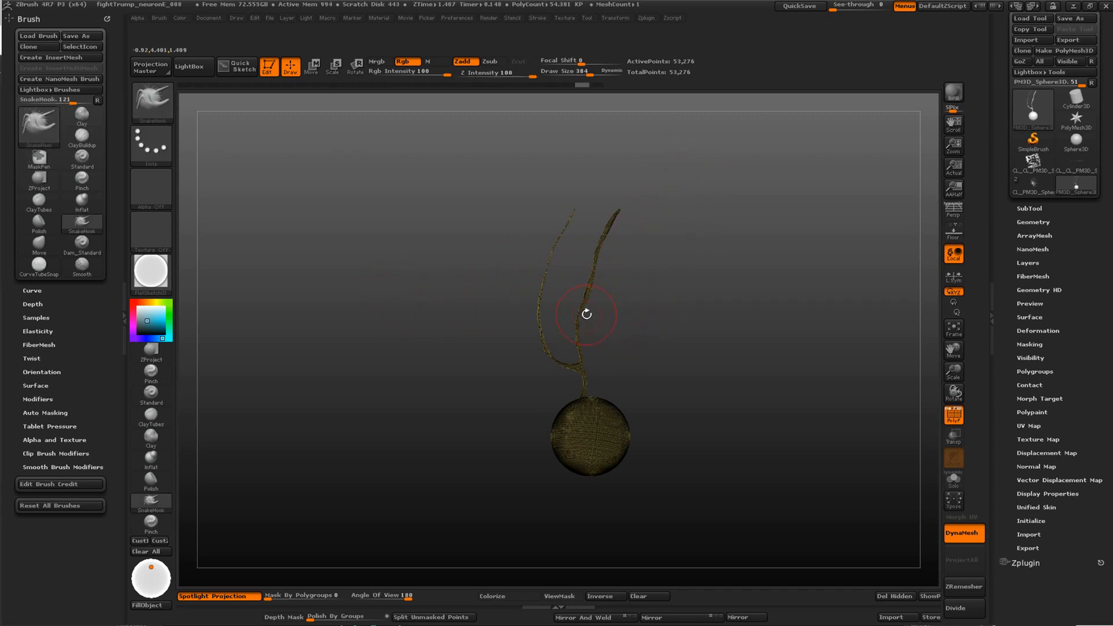
pyautogui.moveTo(596, 314)
pyautogui.mouseDown()
pyautogui.moveTo(659, 332)
pyautogui.moveTo(641, 367)
pyautogui.moveTo(467, 408)
pyautogui.moveTo(454, 440)
pyautogui.mouseUp()
pyautogui.press('space')
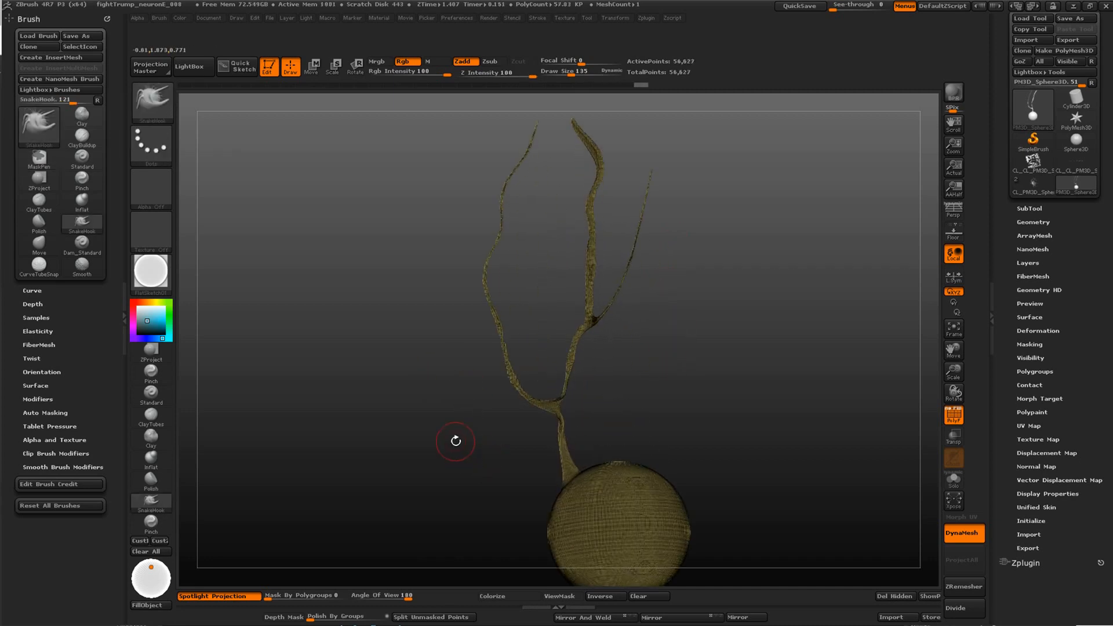
# Switch to the finished neuron tool, turn off its polyframe, and examine its surface detail and the separate long axon mesh
pyautogui.click(1034, 184)
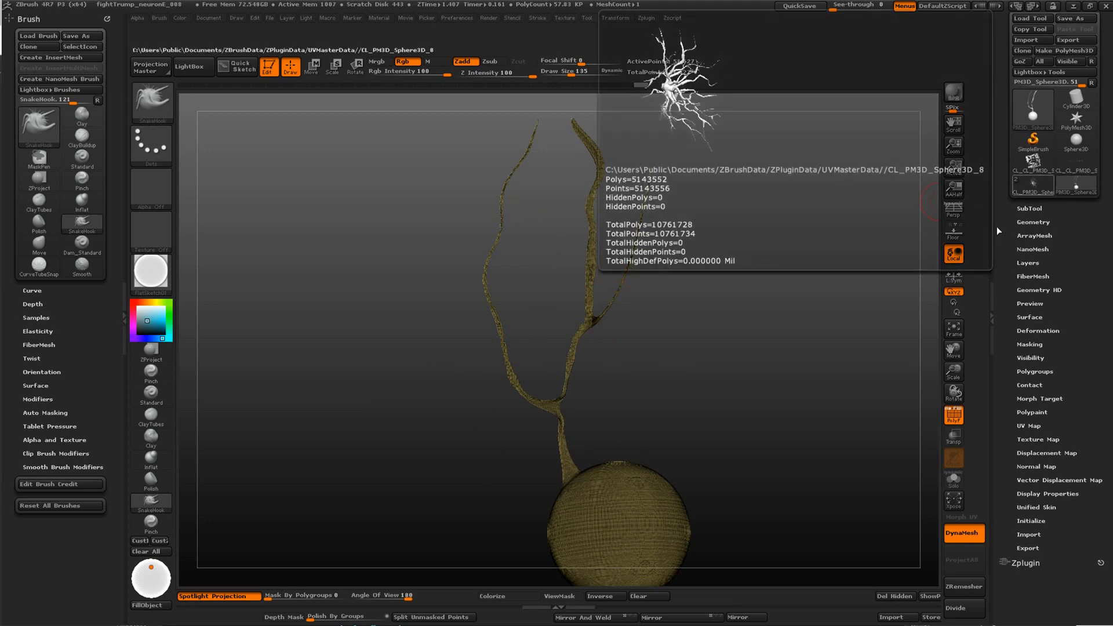
pyautogui.moveTo(484, 390); pyautogui.dragTo(664, 475)
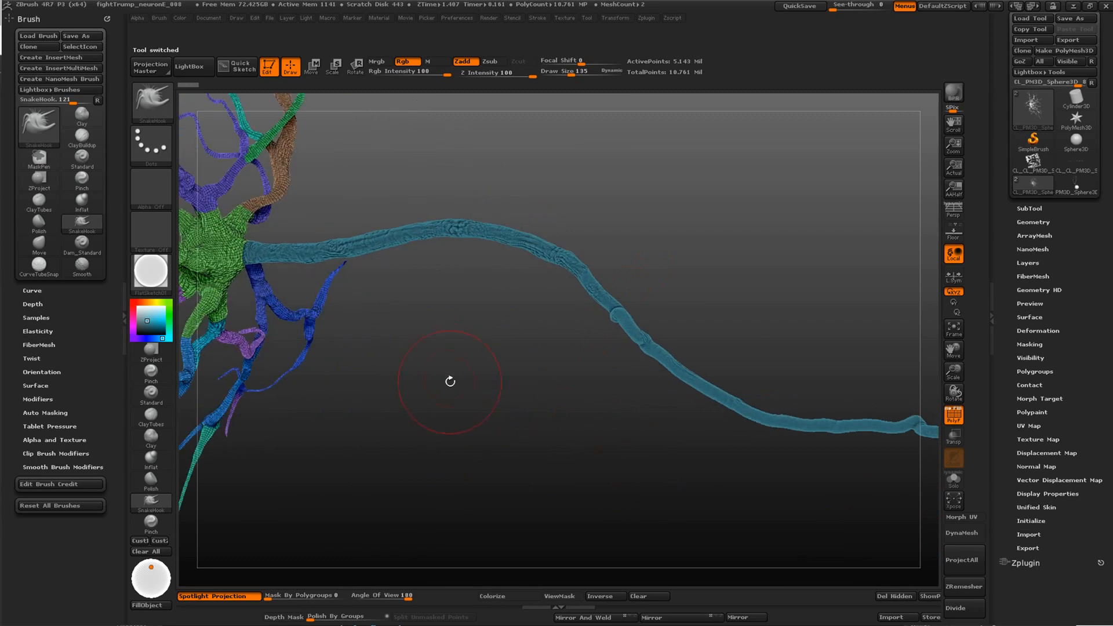
pyautogui.keyDown('alt'); pyautogui.moveTo(450, 381); pyautogui.dragTo(740, 442); pyautogui.keyUp('alt')
pyautogui.click(953, 418)
pyautogui.keyDown('alt'); pyautogui.moveTo(521, 188); pyautogui.dragTo(811, 336); pyautogui.keyUp('alt')
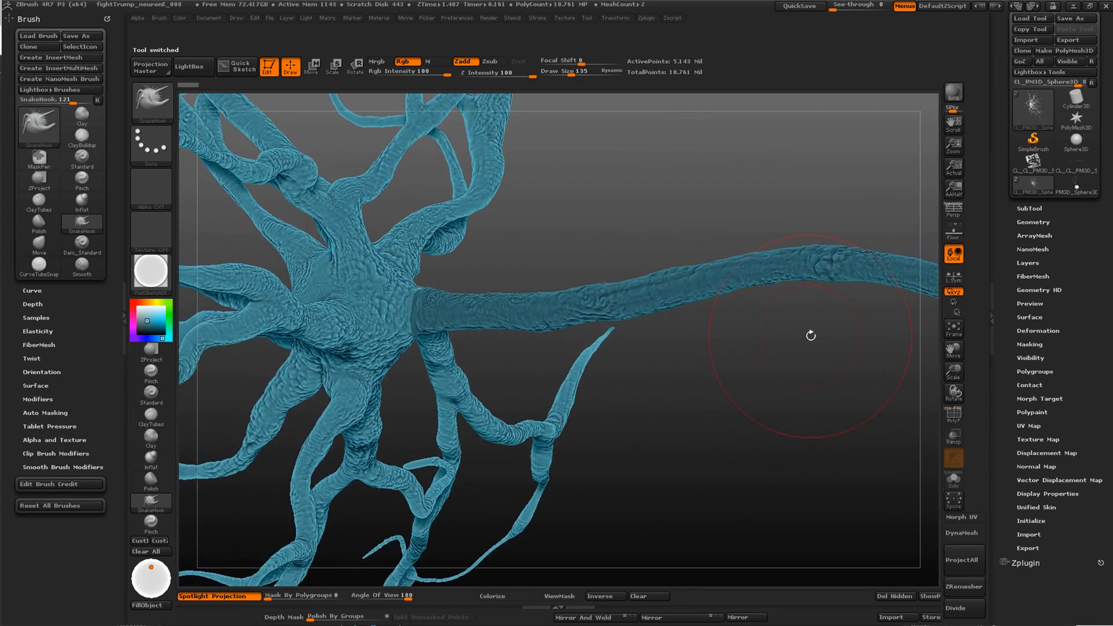
pyautogui.click(1073, 164)
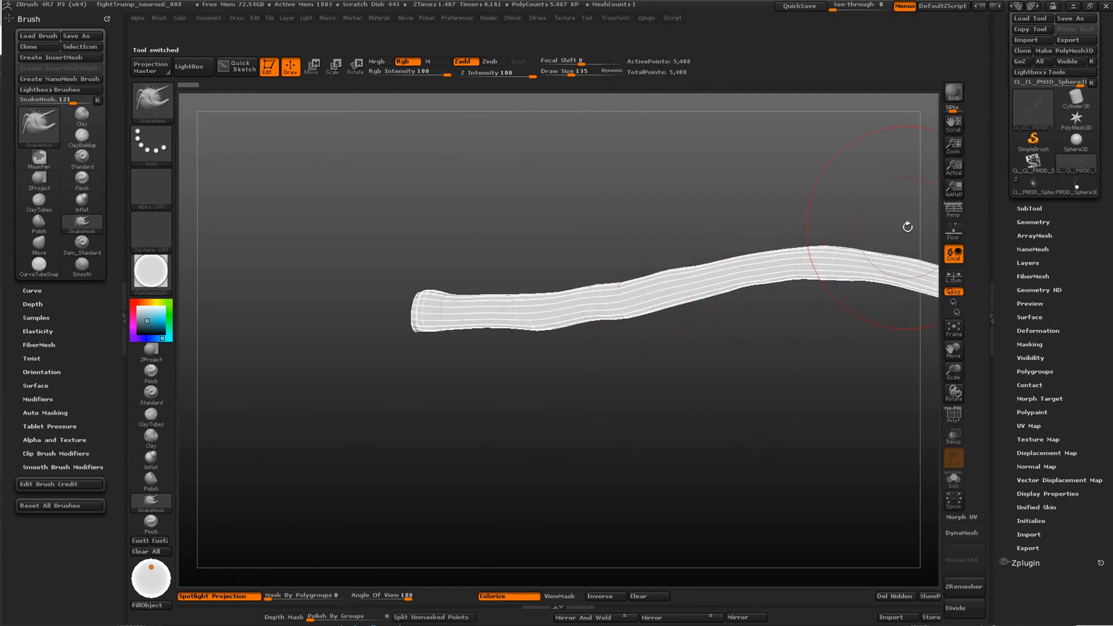
pyautogui.moveTo(866, 295); pyautogui.dragTo(729, 371)
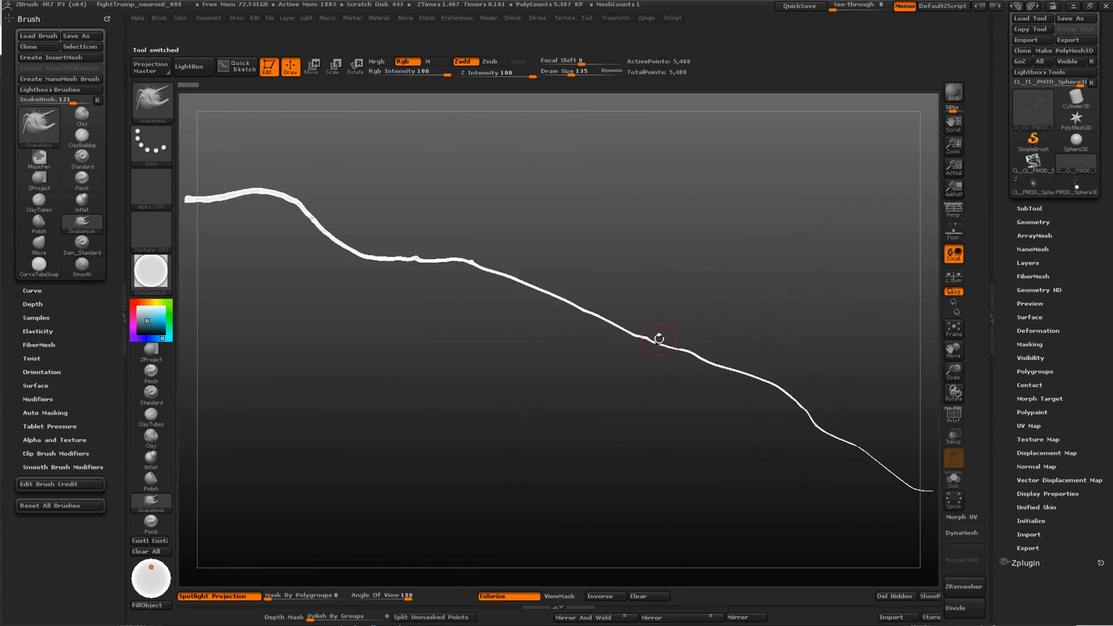
# Return to the PM3D_Sphere3D branch model and subdivide its mesh twice
pyautogui.click(1071, 190)
pyautogui.moveTo(525, 237); pyautogui.dragTo(434, 347)
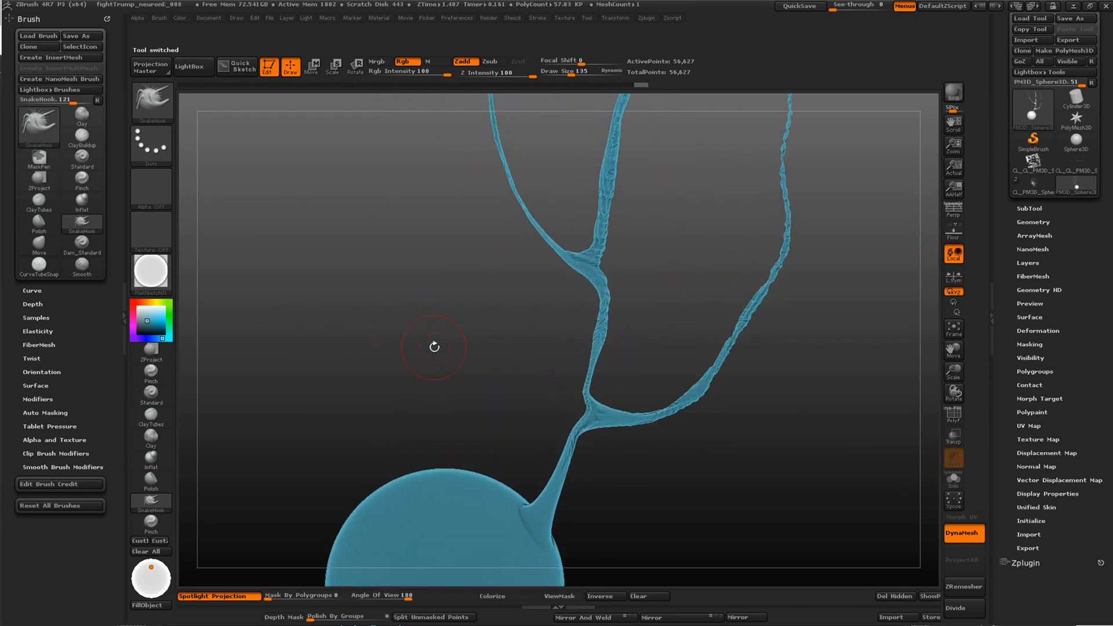
pyautogui.click(967, 610)
pyautogui.click(967, 610)
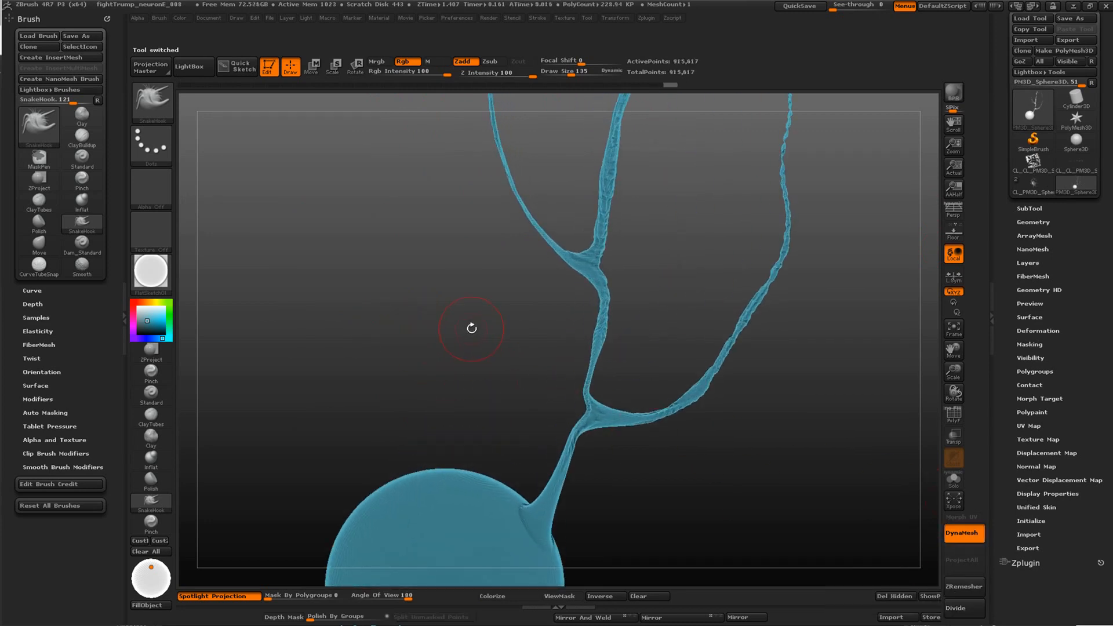
pyautogui.moveTo(468, 325); pyautogui.dragTo(492, 380)
pyautogui.press('b')
pyautogui.press('m')
pyautogui.press('v')
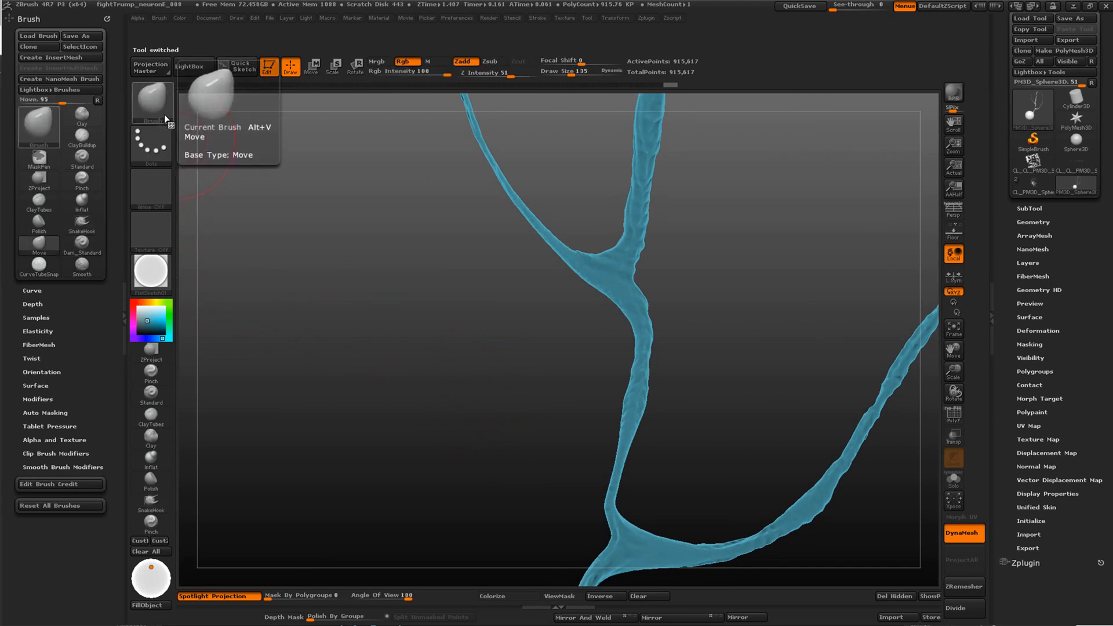
pyautogui.press('b')
pyautogui.press('z')
pyautogui.press('m')
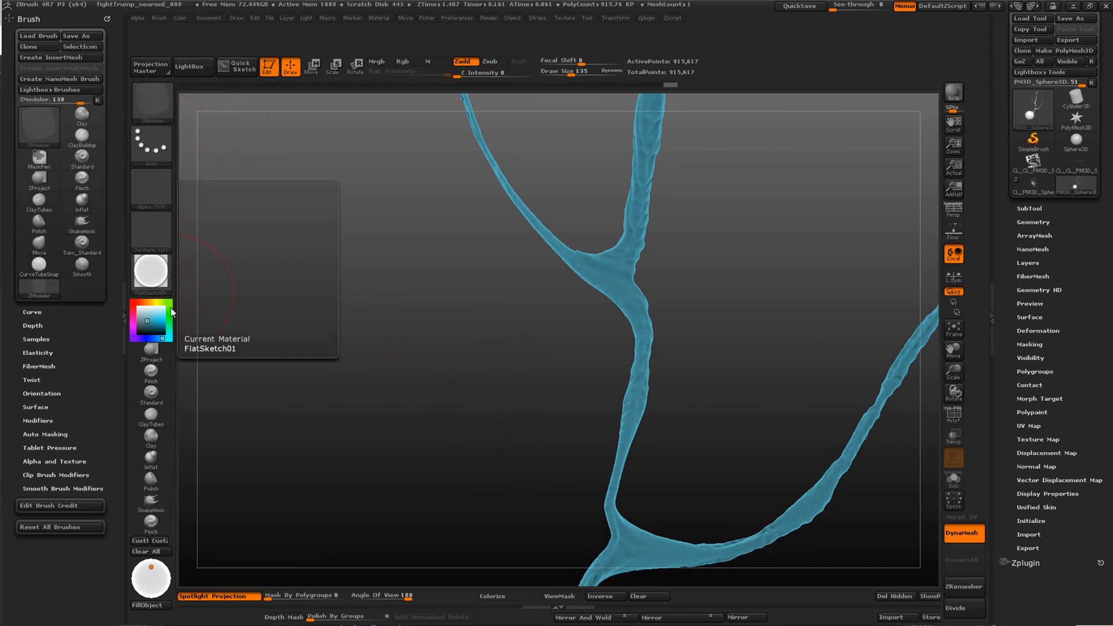
# Set up the Clay brush with Alpha 23 and the Spray stroke
pyautogui.click(151, 436)
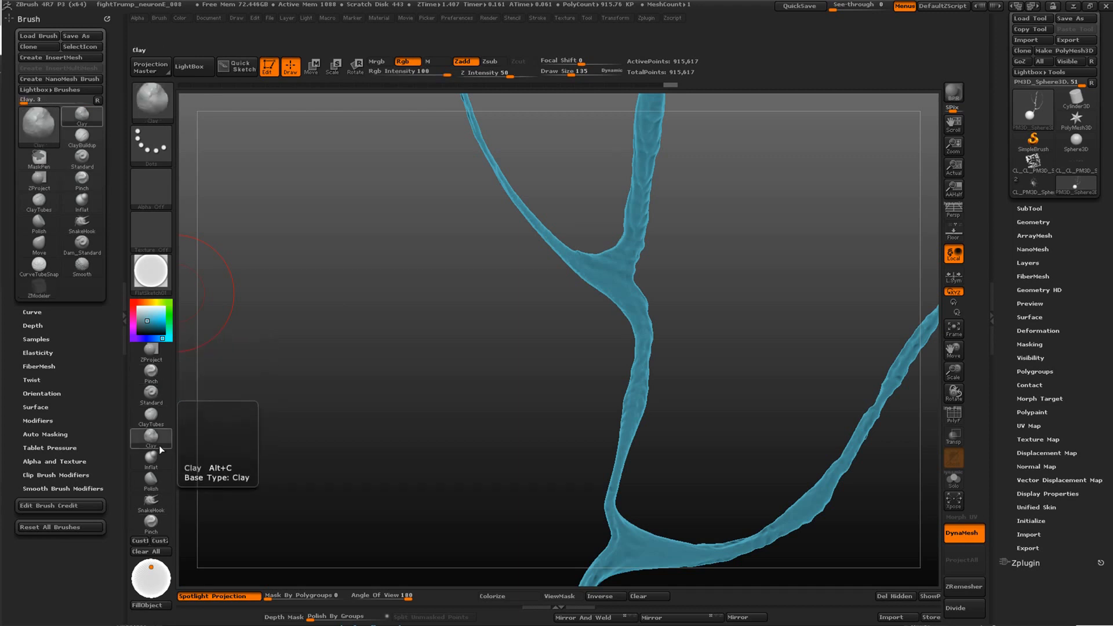
pyautogui.click(149, 185)
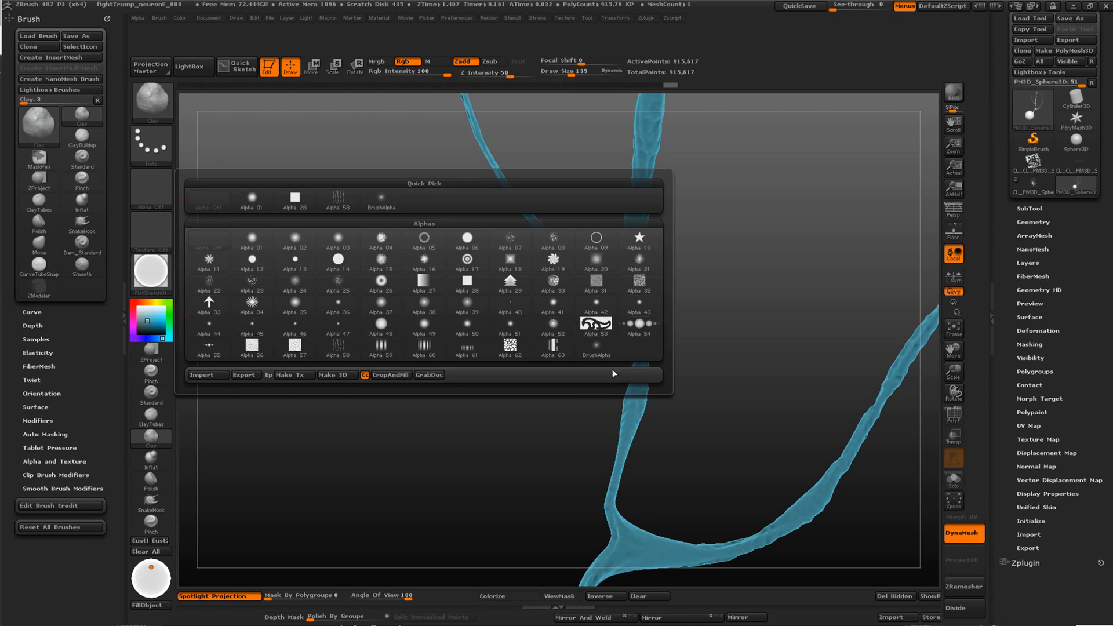
pyautogui.click(250, 286)
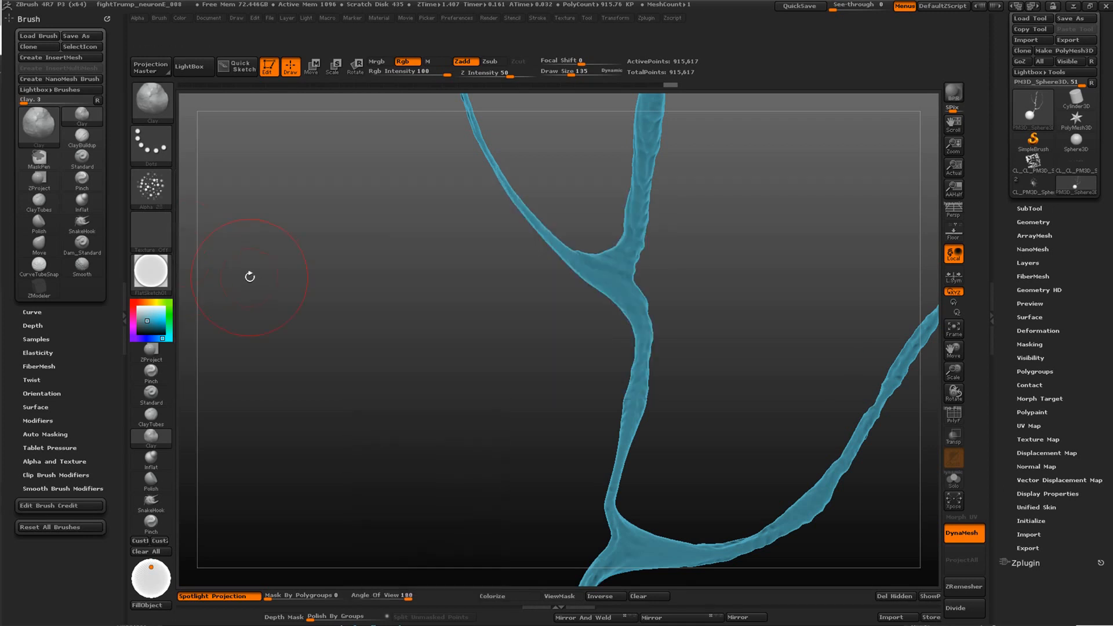
pyautogui.click(151, 145)
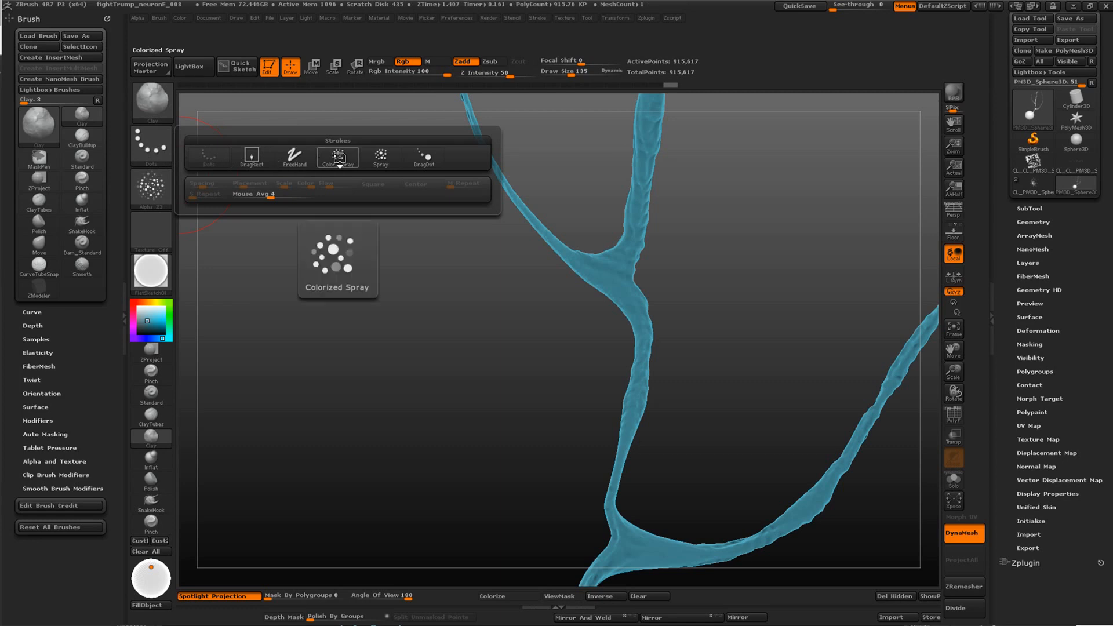
pyautogui.click(380, 155)
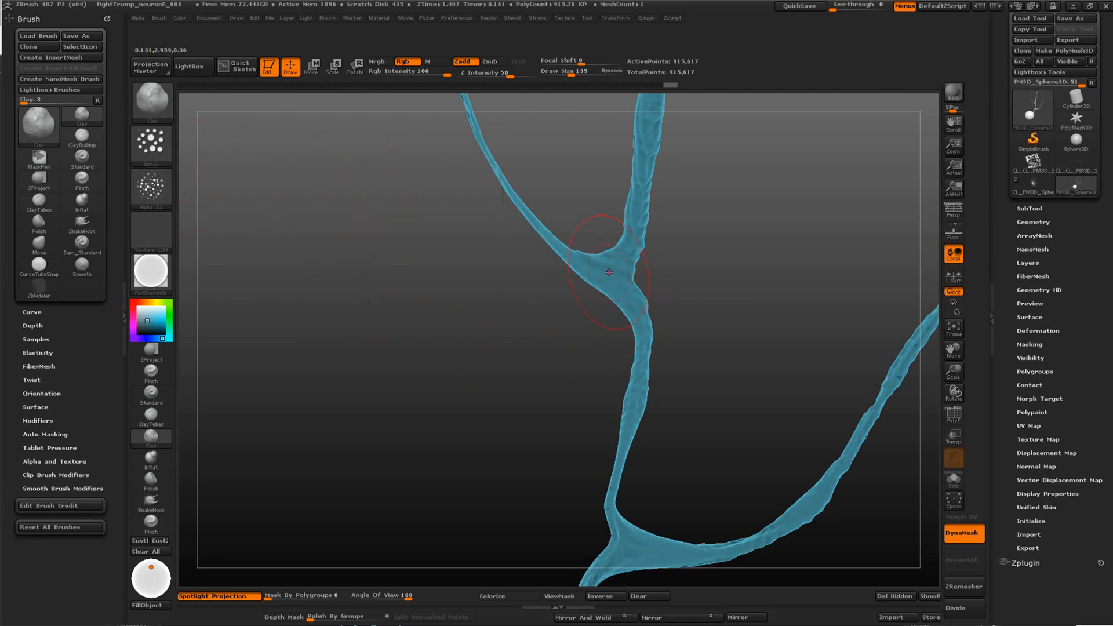
# Undo the first test spray, reduce the brush's Z Intensity, and spray bumps over the upper branch fork
pyautogui.moveTo(609, 273); pyautogui.dragTo(616, 285)
pyautogui.hotkey('ctrl', 'z')
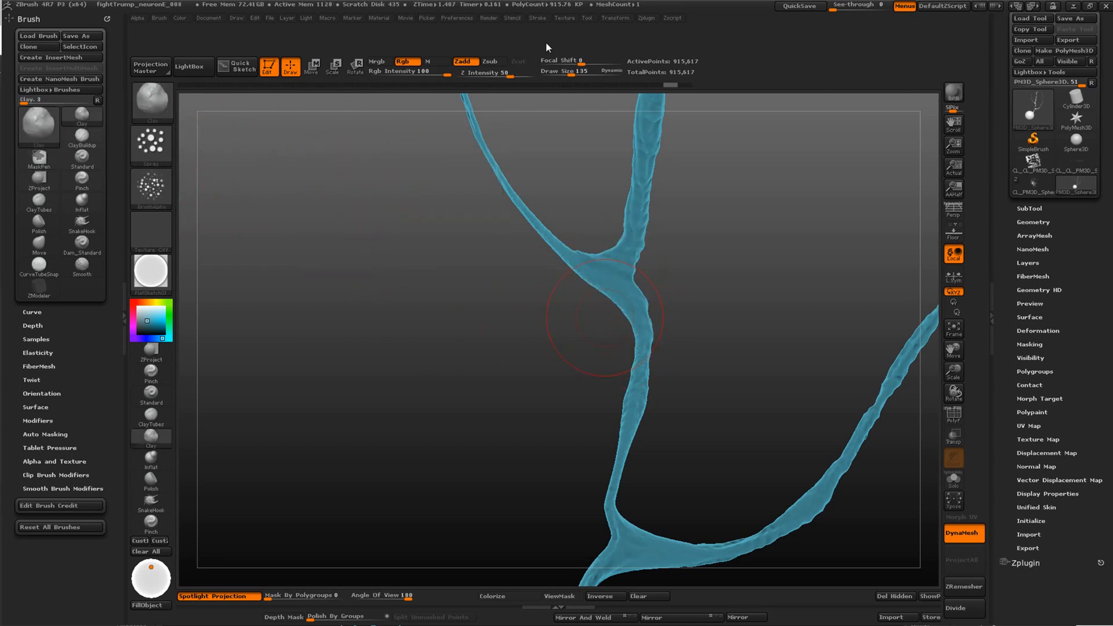
pyautogui.moveTo(504, 81); pyautogui.dragTo(489, 81)
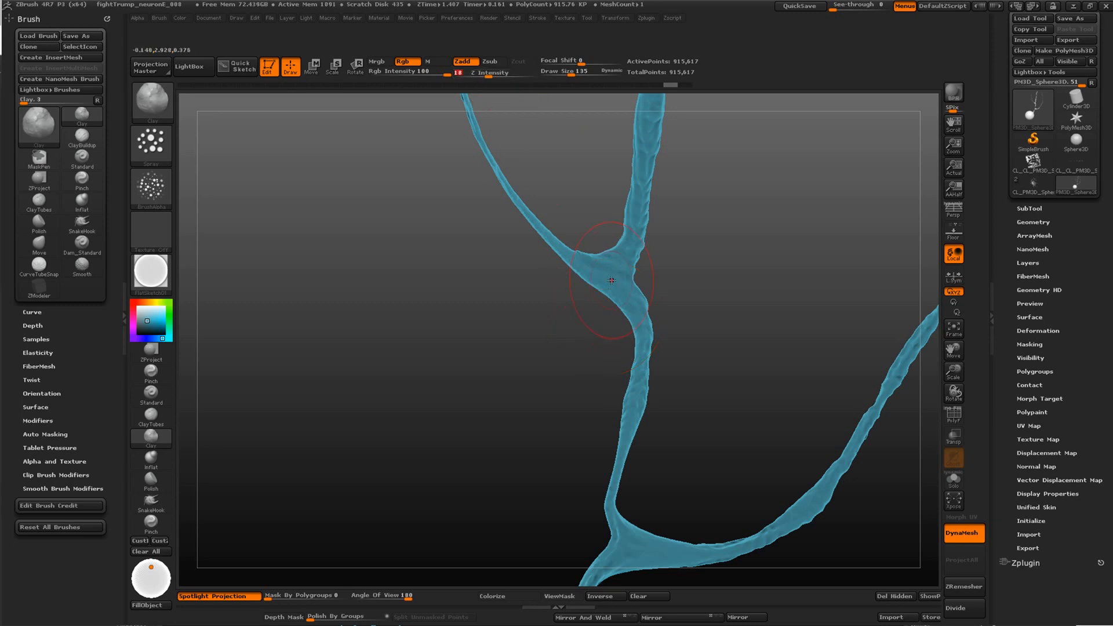
pyautogui.moveTo(612, 281); pyautogui.dragTo(636, 300)
# Reduce the draw size to 62 and spray finer bumps along both upper branches and the stem below the fork
pyautogui.press('space')
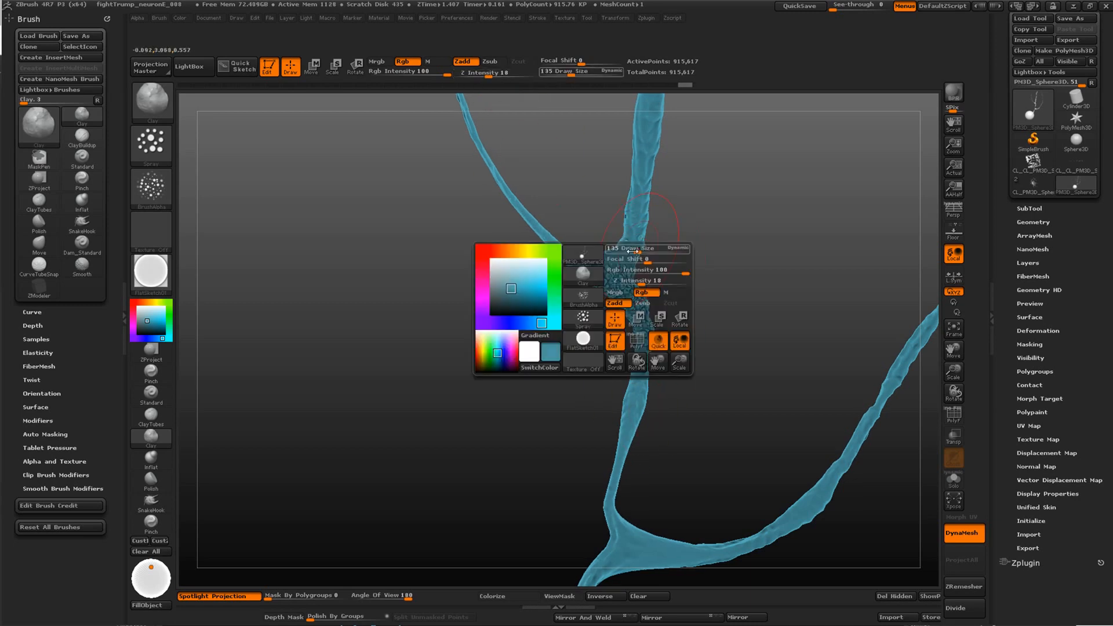
pyautogui.moveTo(640, 250); pyautogui.dragTo(623, 251)
pyautogui.moveTo(652, 102); pyautogui.dragTo(631, 236)
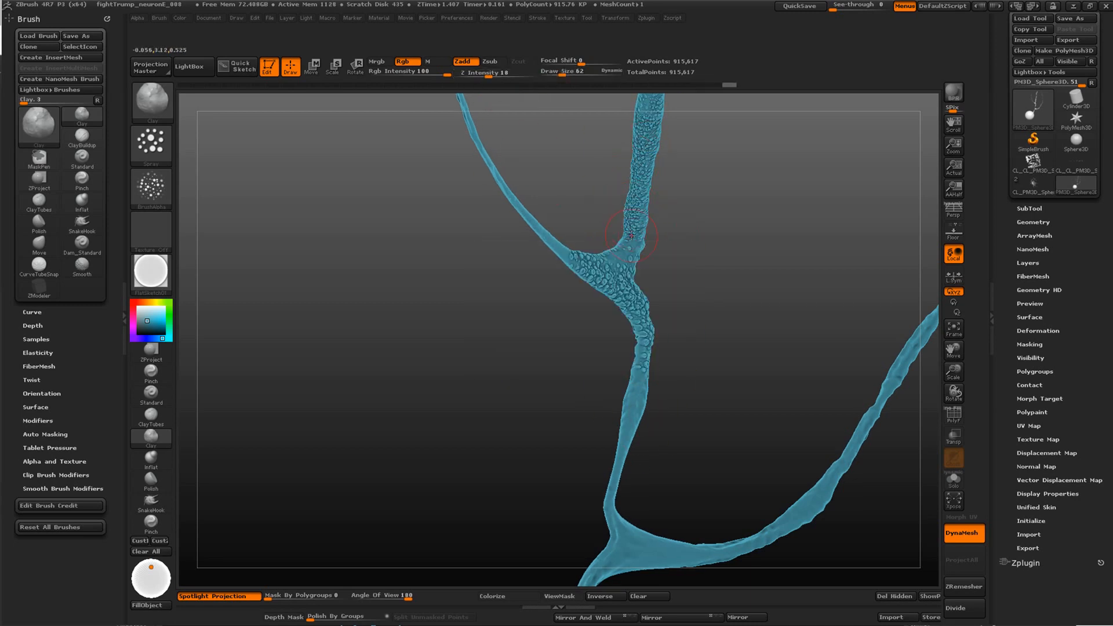
pyautogui.moveTo(557, 243); pyautogui.dragTo(486, 173)
pyautogui.moveTo(631, 383); pyautogui.dragTo(621, 481)
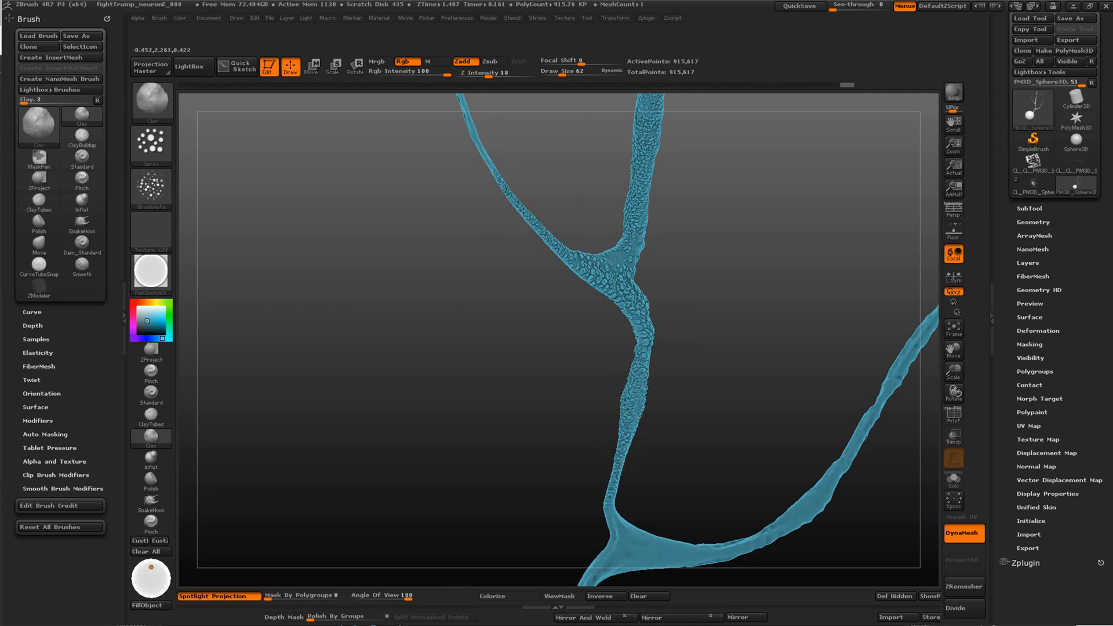
pyautogui.moveTo(538, 357)
pyautogui.mouseDown()
pyautogui.moveTo(542, 368)
pyautogui.moveTo(534, 354)
pyautogui.moveTo(603, 255)
pyautogui.moveTo(600, 325)
pyautogui.moveTo(554, 411)
pyautogui.mouseUp()
pyautogui.moveTo(565, 333)
pyautogui.mouseDown()
pyautogui.moveTo(625, 221)
pyautogui.moveTo(613, 122)
pyautogui.mouseUp()
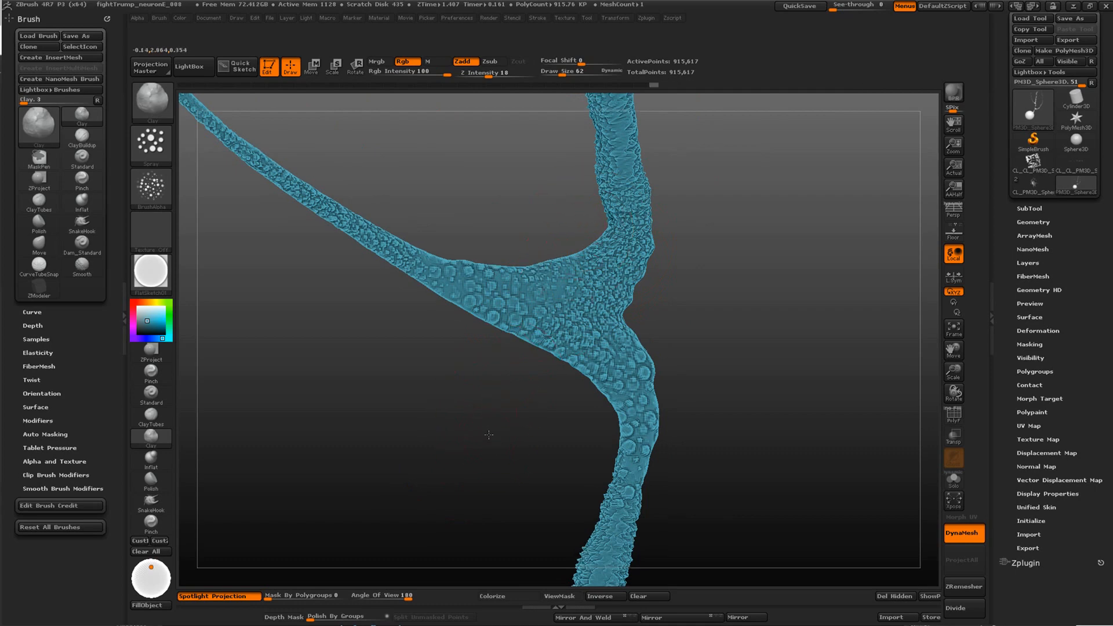
pyautogui.moveTo(487, 432)
pyautogui.keyDown('alt'); pyautogui.mouseDown()
pyautogui.moveTo(406, 273)
pyautogui.moveTo(493, 348)
pyautogui.mouseUp(); pyautogui.keyUp('alt')
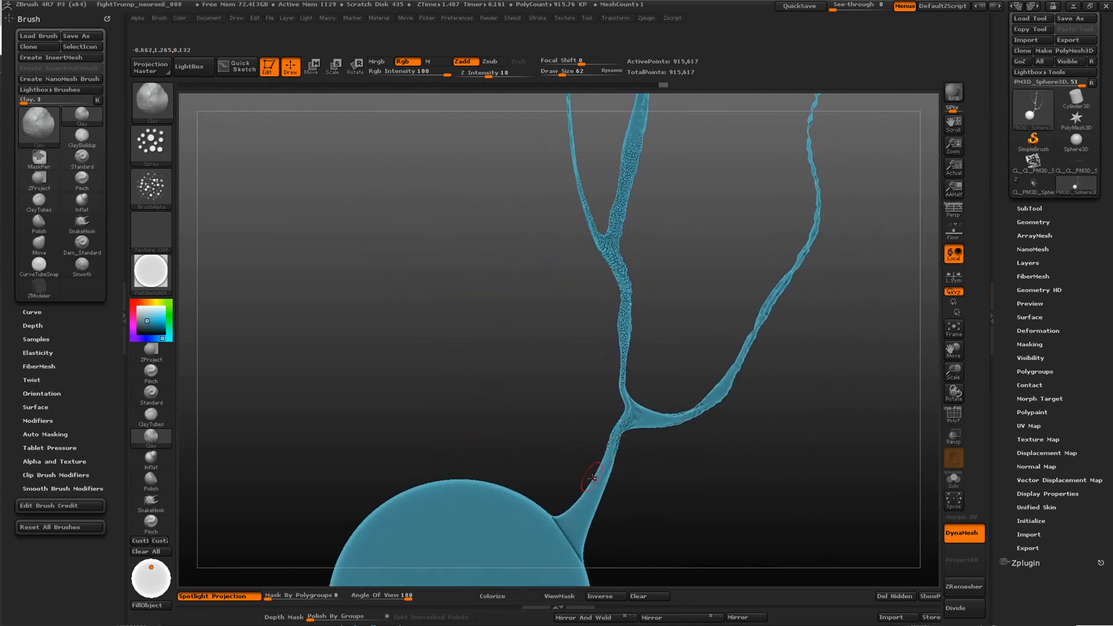
# Spray bump texture onto the trunk and in patches across the sphere, and smooth a spot on the sphere
pyautogui.moveTo(593, 478)
pyautogui.mouseDown()
pyautogui.moveTo(505, 509)
pyautogui.moveTo(515, 552)
pyautogui.moveTo(478, 542)
pyautogui.mouseUp()
pyautogui.moveTo(412, 420)
pyautogui.keyDown('alt'); pyautogui.mouseDown()
pyautogui.moveTo(404, 433)
pyautogui.moveTo(455, 281)
pyautogui.mouseUp(); pyautogui.keyUp('alt')
pyautogui.moveTo(497, 405); pyautogui.dragTo(548, 440)
pyautogui.press('shift')
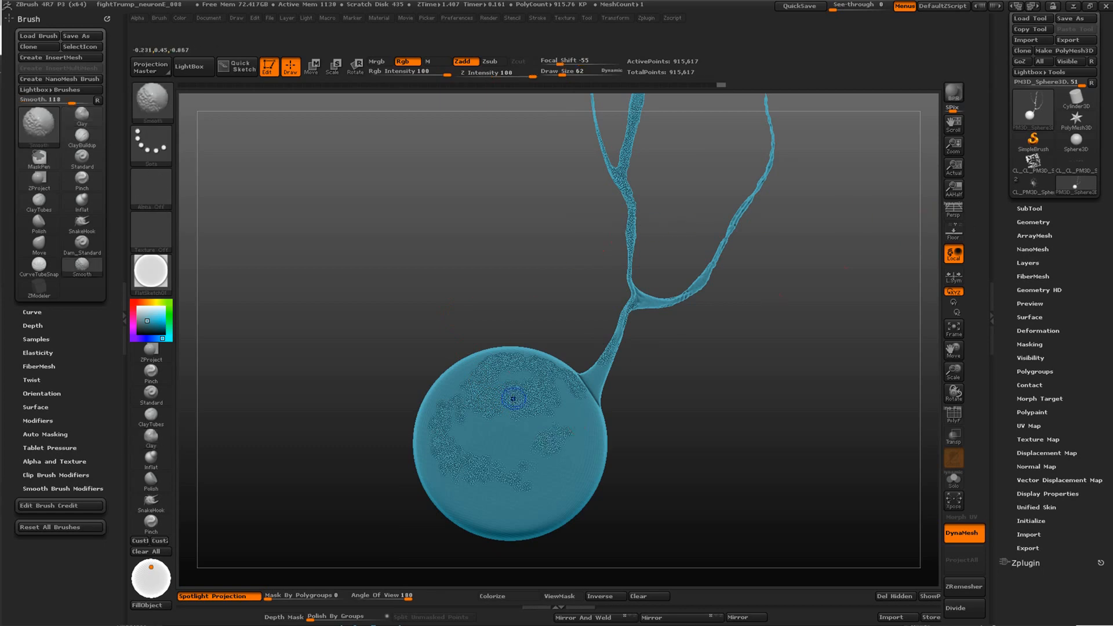
# Spray more bumps down the trunk to where it widens into the sphere
pyautogui.moveTo(673, 372)
pyautogui.mouseDown()
pyautogui.moveTo(684, 385)
pyautogui.moveTo(718, 385)
pyautogui.moveTo(757, 459)
pyautogui.moveTo(808, 409)
pyautogui.mouseUp()
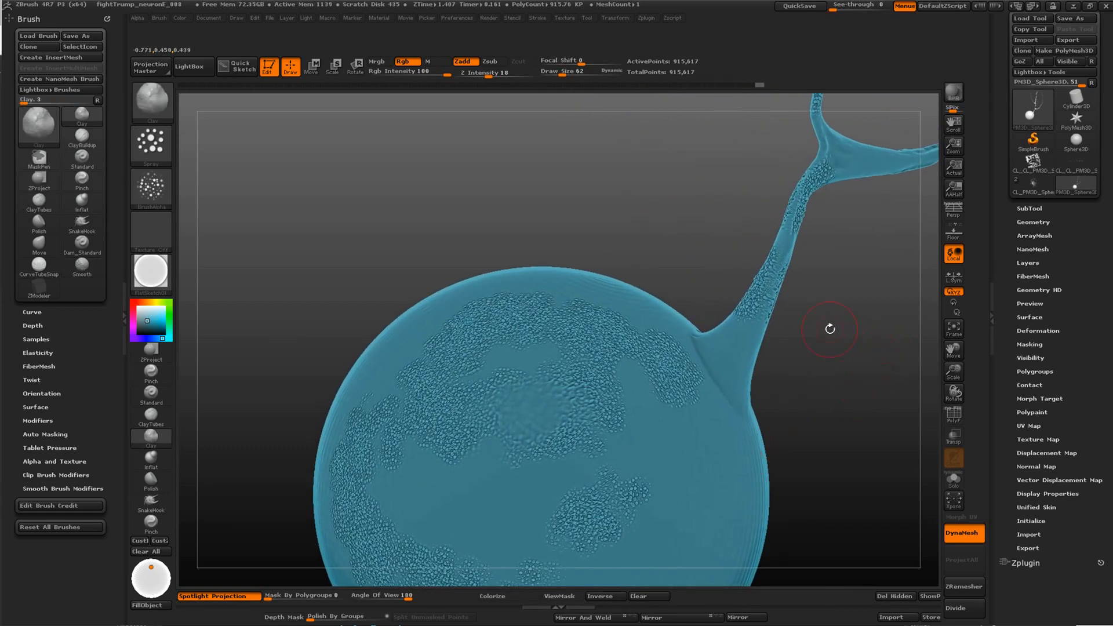
pyautogui.moveTo(827, 326); pyautogui.dragTo(783, 353)
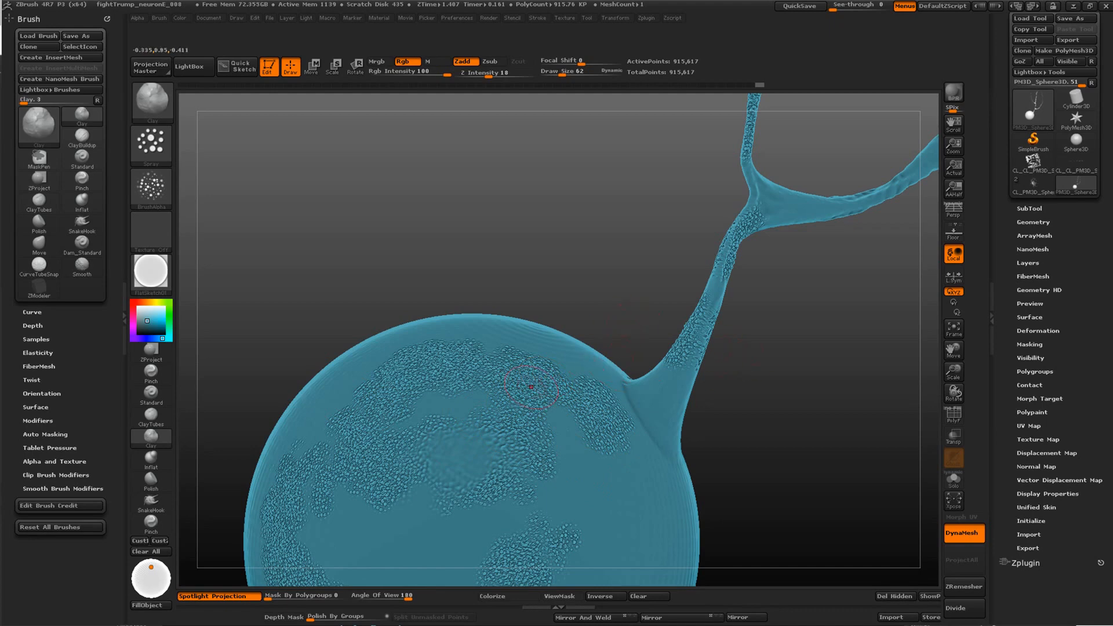
pyautogui.moveTo(732, 324); pyautogui.dragTo(725, 327)
pyautogui.moveTo(716, 287); pyautogui.dragTo(715, 299)
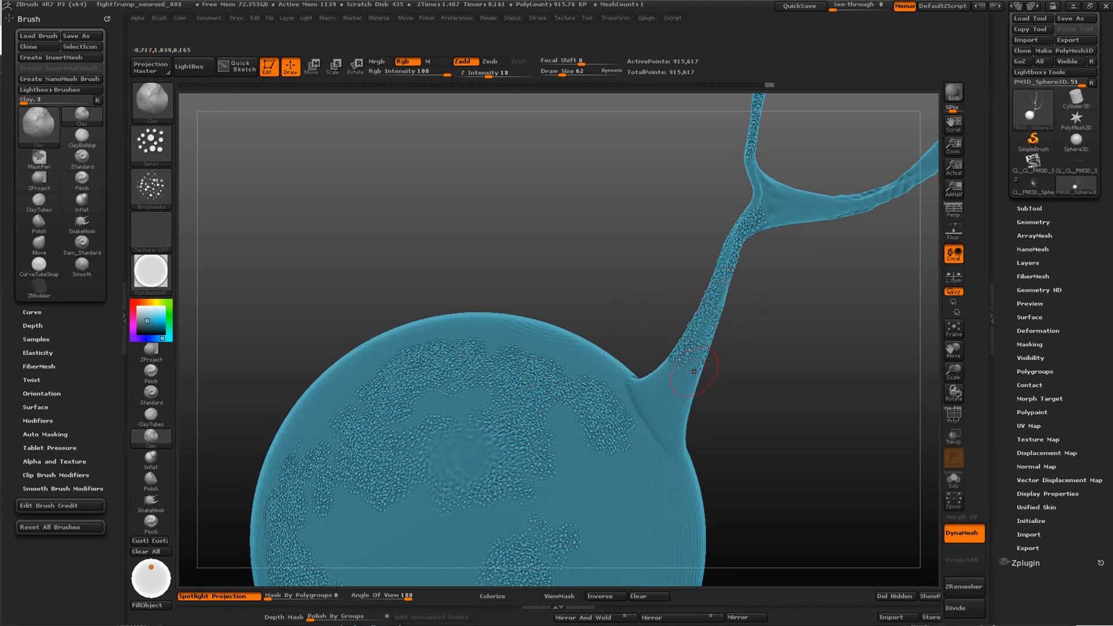
pyautogui.moveTo(694, 372); pyautogui.dragTo(681, 452)
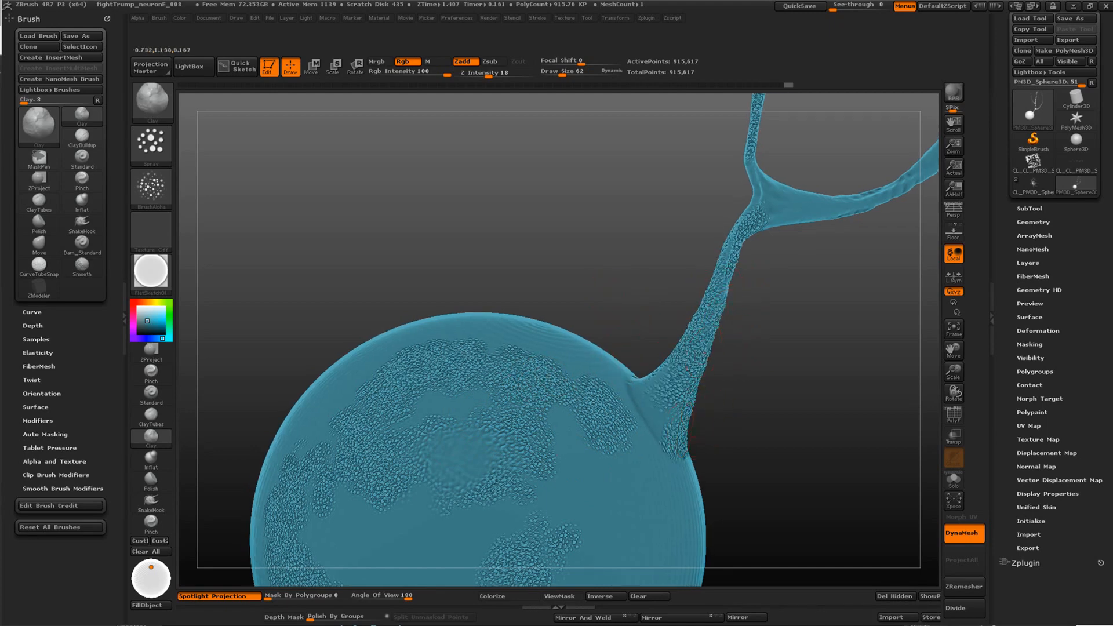
# Smooth the bumps around the flared base of the trunk and spray fresh Clay bumps over the area
pyautogui.keyDown('alt'); pyautogui.moveTo(774, 336); pyautogui.dragTo(791, 330); pyautogui.keyUp('alt')
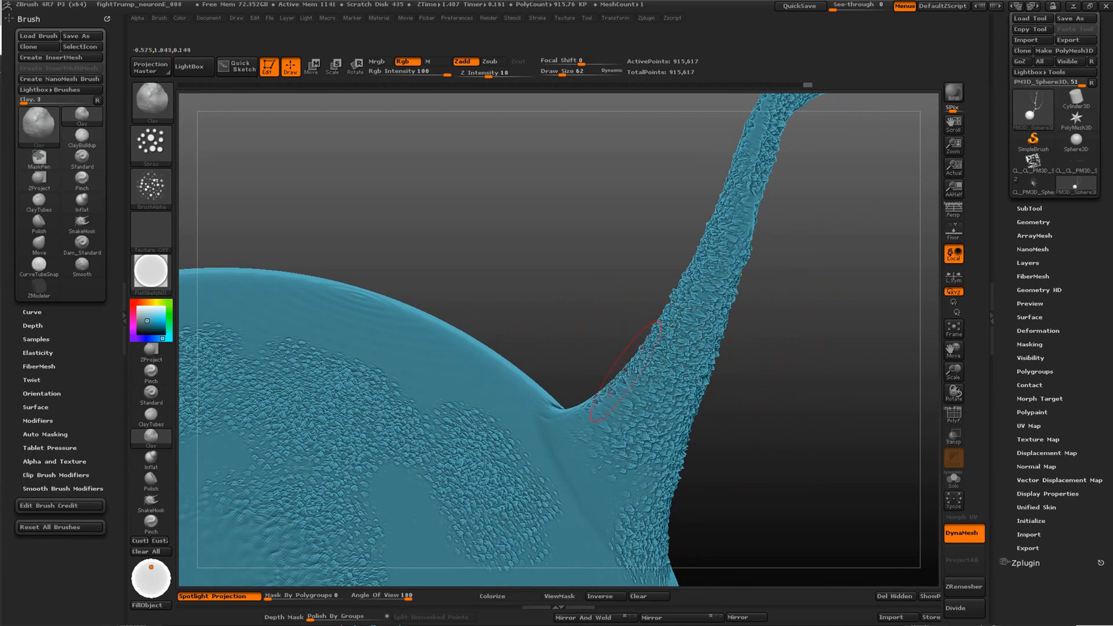
pyautogui.moveTo(626, 370); pyautogui.dragTo(611, 410)
pyautogui.moveTo(688, 375)
pyautogui.keyDown('shift'); pyautogui.mouseDown()
pyautogui.moveTo(708, 331)
pyautogui.moveTo(678, 406)
pyautogui.mouseUp(); pyautogui.keyUp('shift')
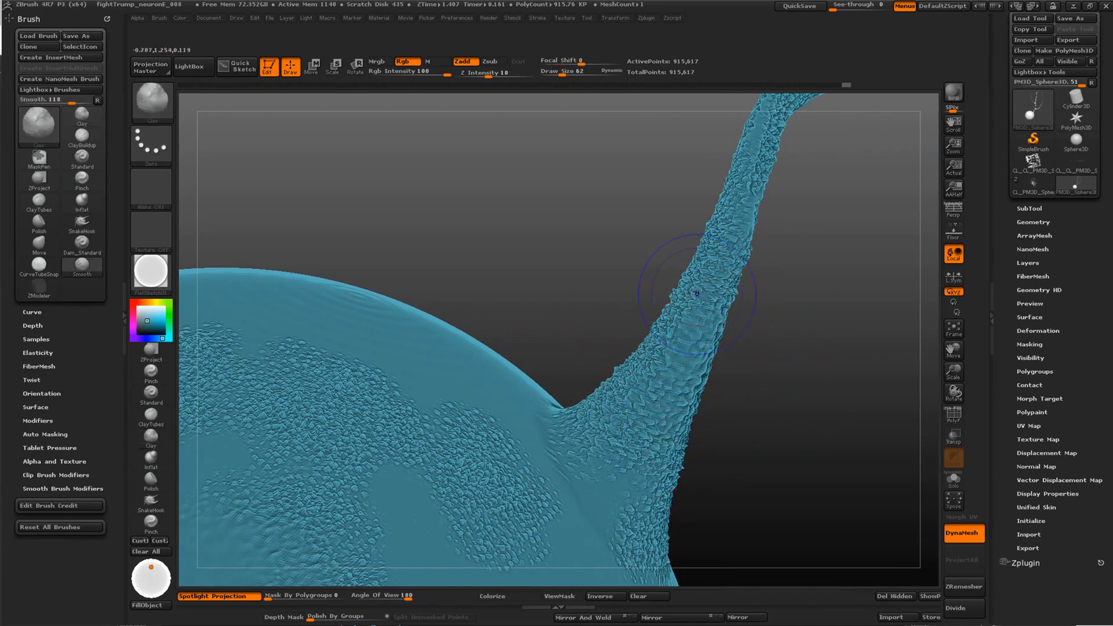
pyautogui.keyDown('shift'); pyautogui.moveTo(697, 294); pyautogui.dragTo(675, 313); pyautogui.keyUp('shift')
pyautogui.moveTo(693, 268)
pyautogui.mouseDown()
pyautogui.moveTo(686, 297)
pyautogui.moveTo(704, 311)
pyautogui.moveTo(684, 383)
pyautogui.mouseUp()
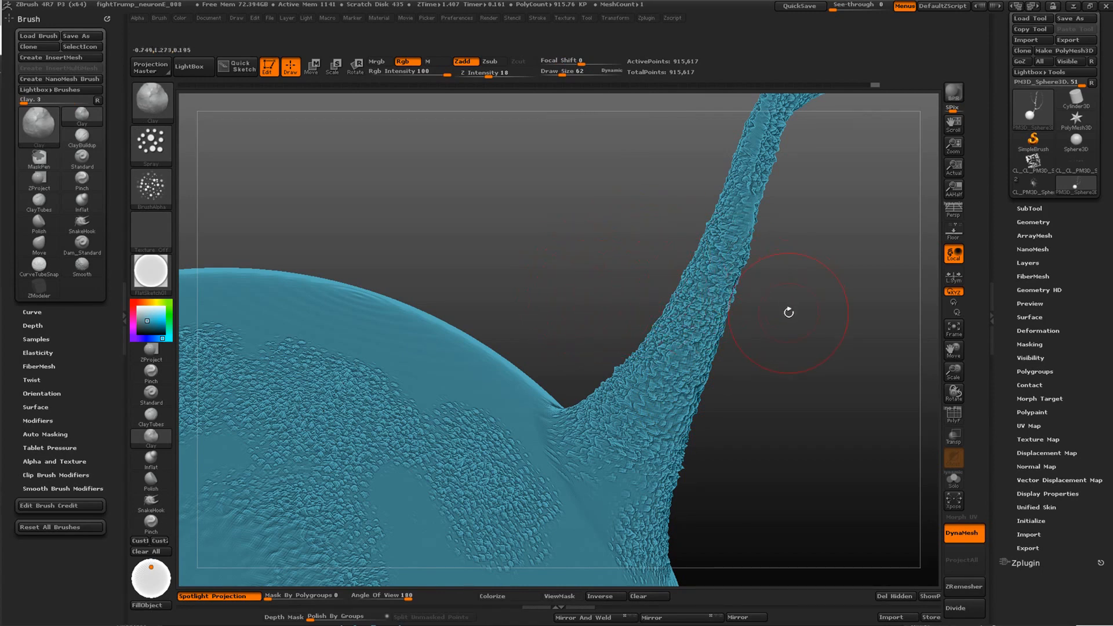
# Inspect the neuron mesh's wireframe and duplicate the mesh as a second subtool
pyautogui.click(1032, 186)
pyautogui.click(1077, 182)
pyautogui.moveTo(800, 371); pyautogui.dragTo(815, 324)
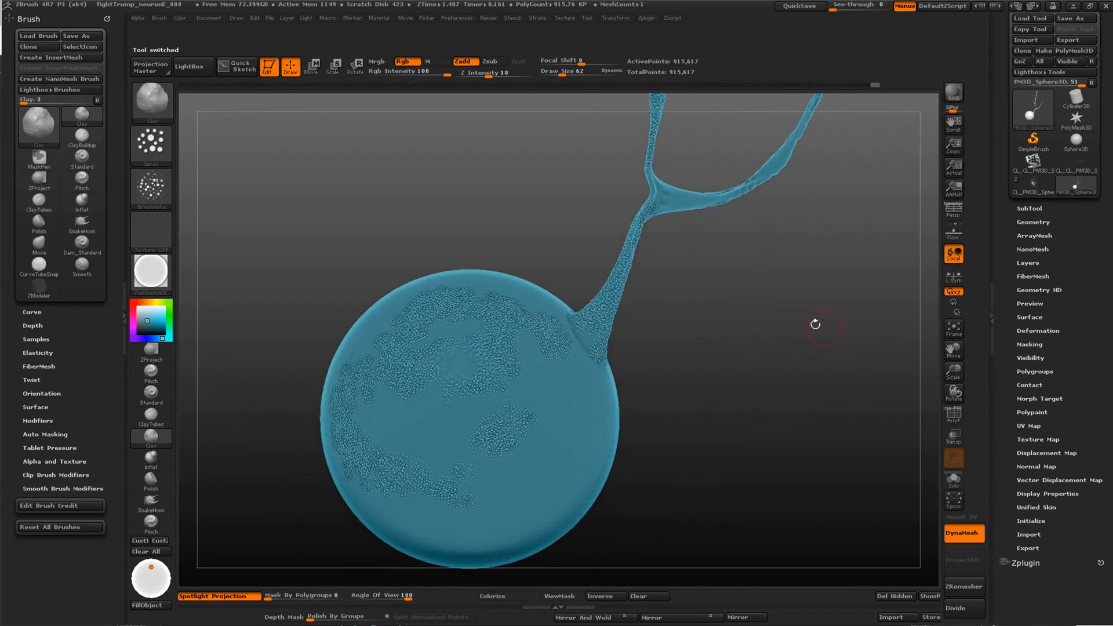
pyautogui.click(954, 415)
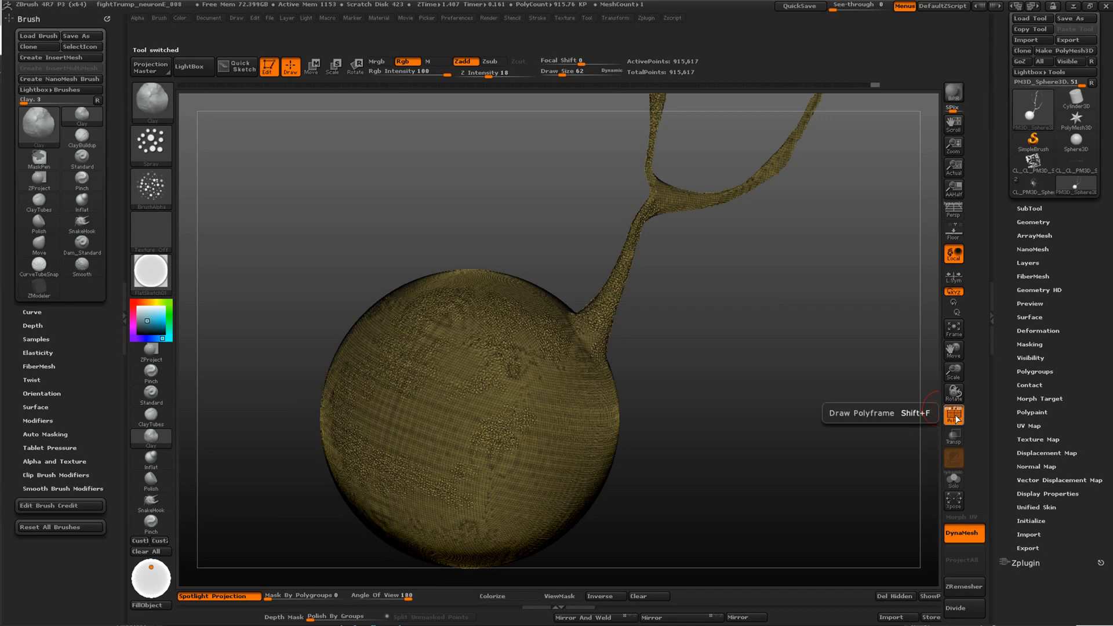
pyautogui.click(1030, 209)
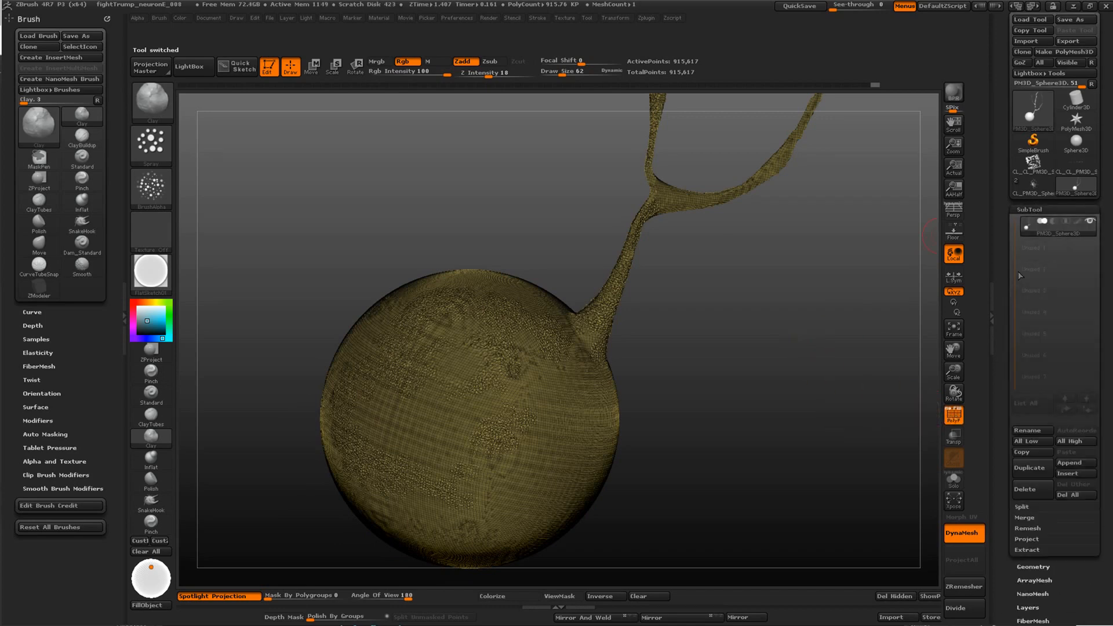
pyautogui.click(1029, 467)
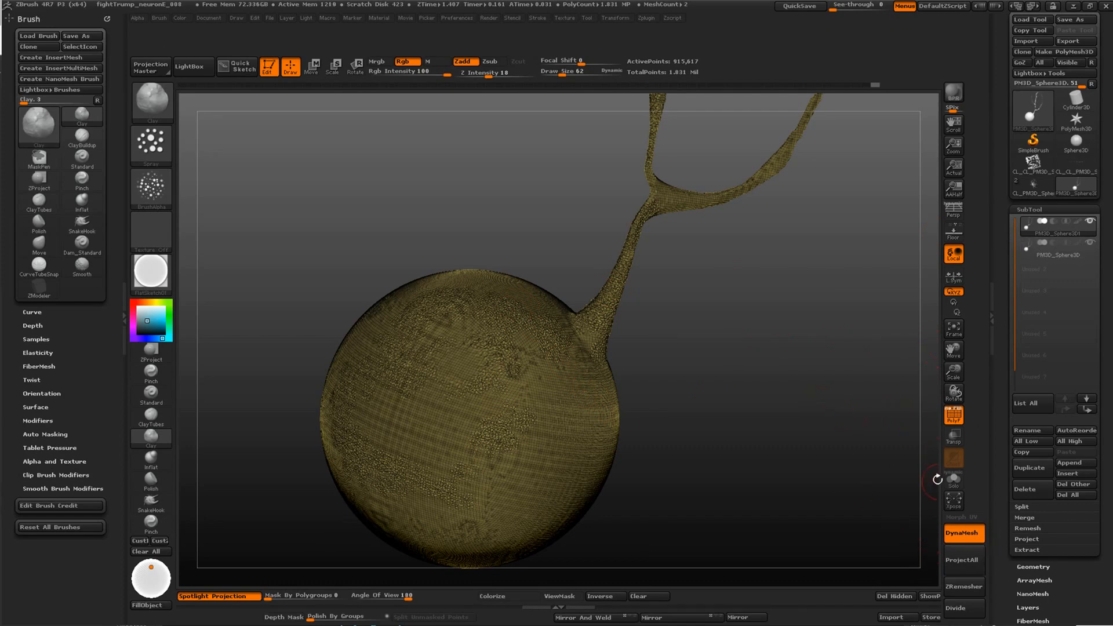
# ZRemesh the duplicate, hide the original subtool, and inspect the new wireframe around the trunk base
pyautogui.click(954, 414)
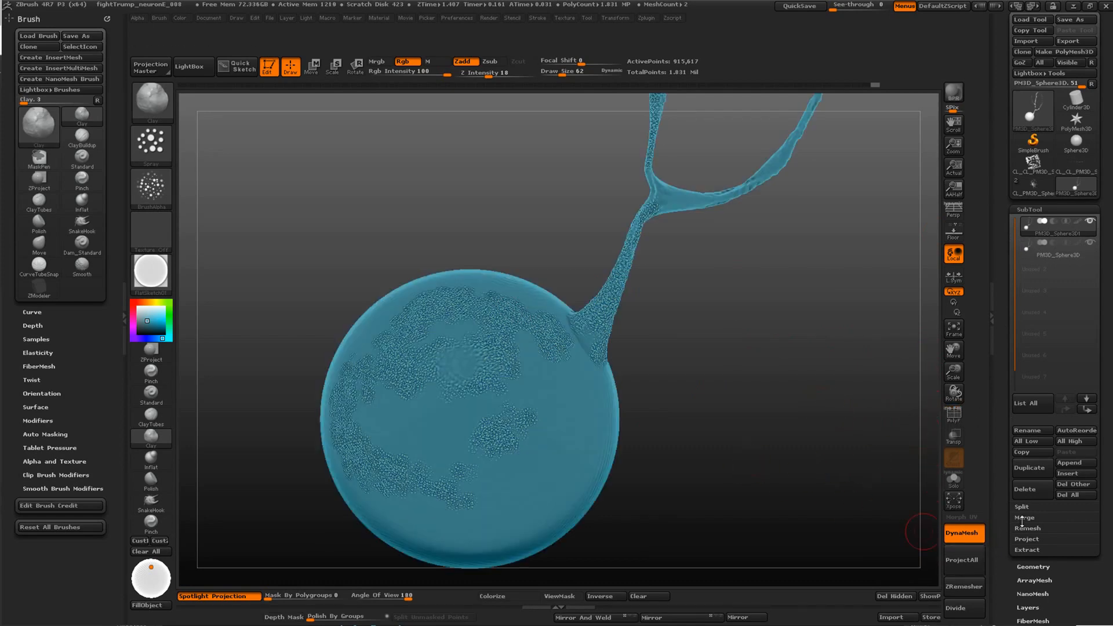
pyautogui.click(966, 590)
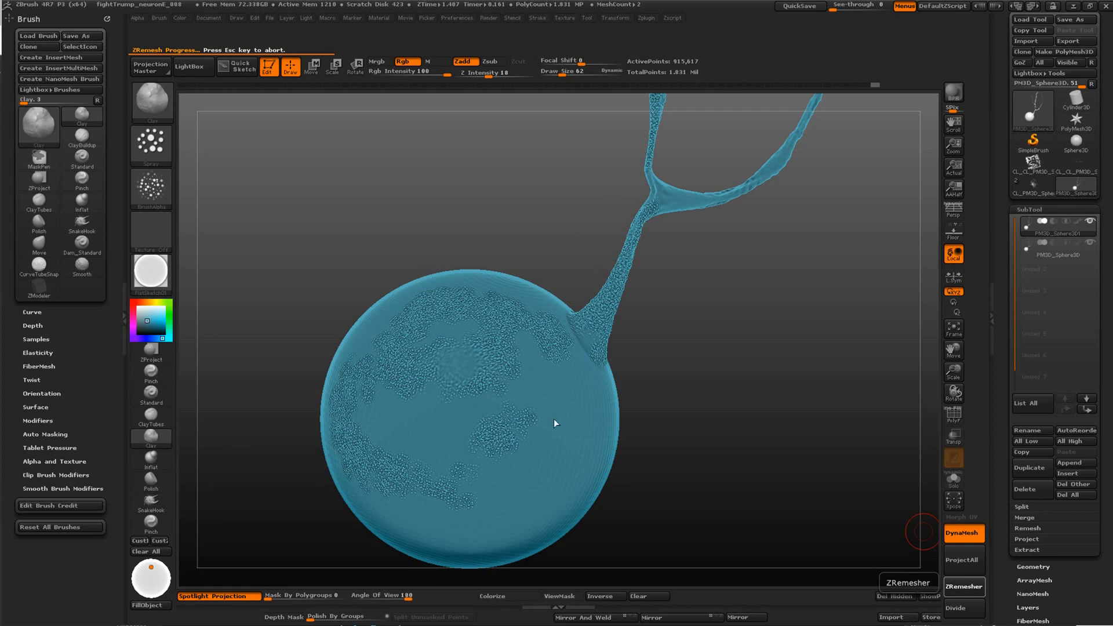
pyautogui.click(954, 414)
pyautogui.click(1088, 244)
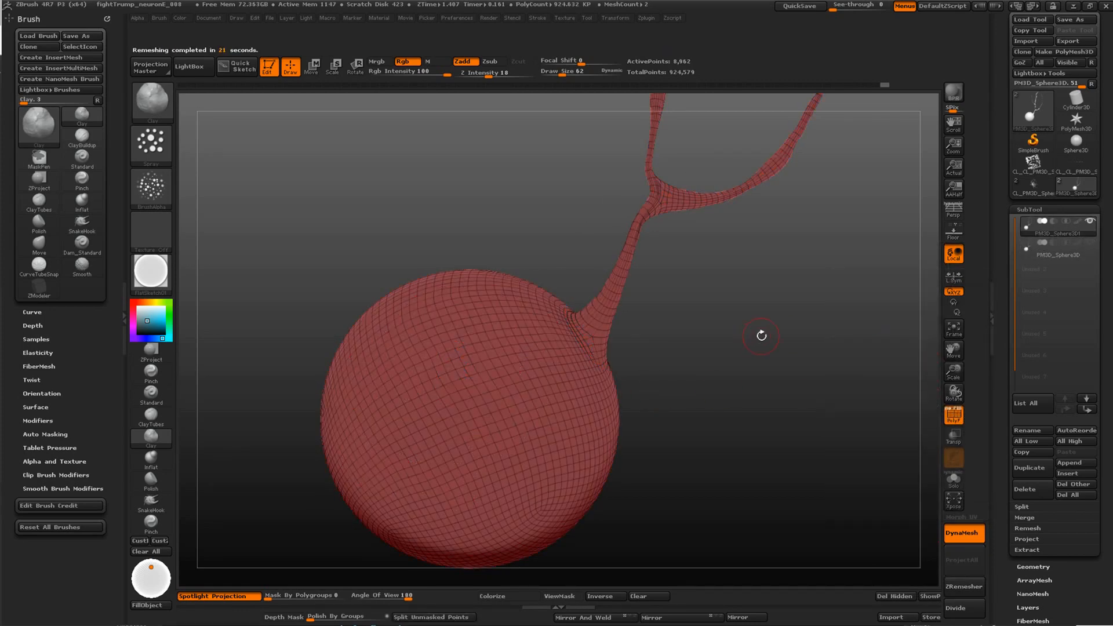
pyautogui.moveTo(720, 322); pyautogui.dragTo(875, 307)
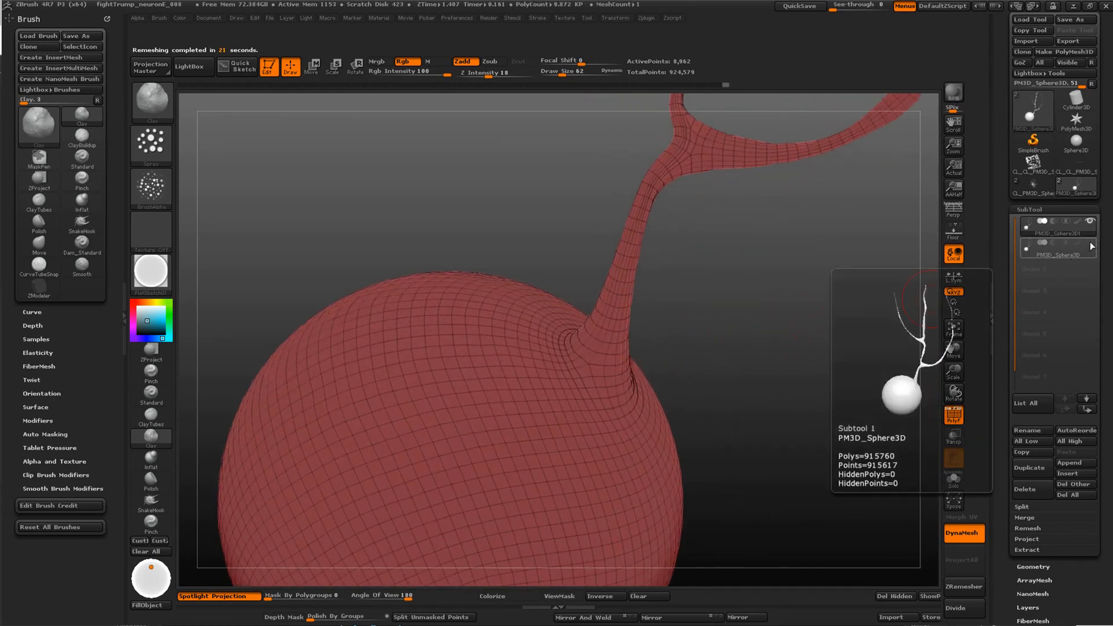
# Show the original subtool and project its detail onto the remeshed copy, dividing the copy to subdivision level 3 and reprojecting
pyautogui.click(1090, 244)
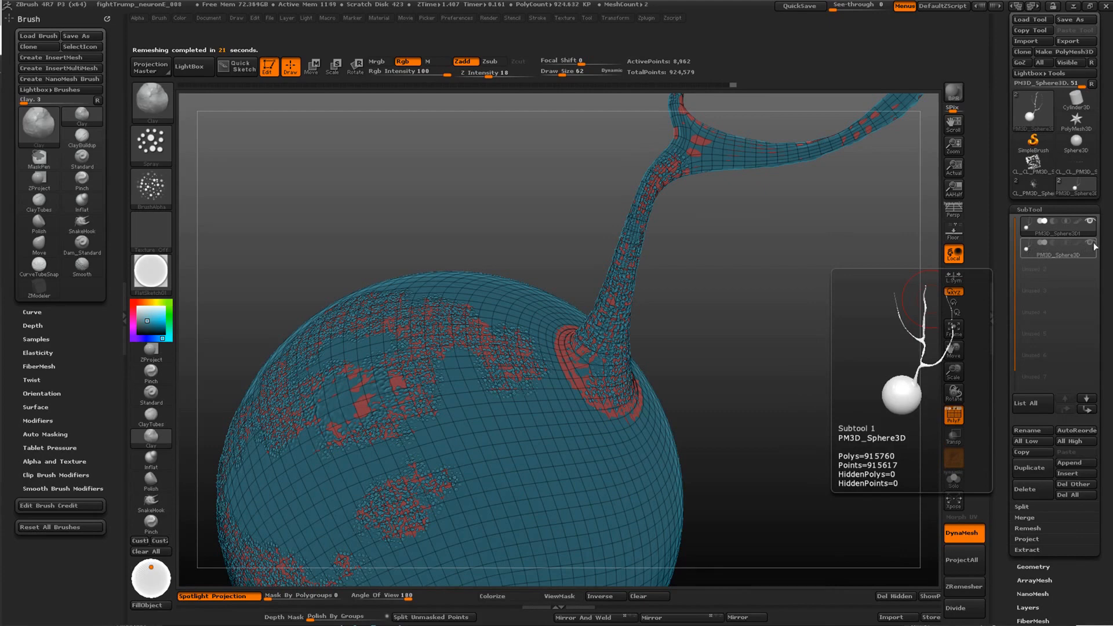
pyautogui.click(964, 560)
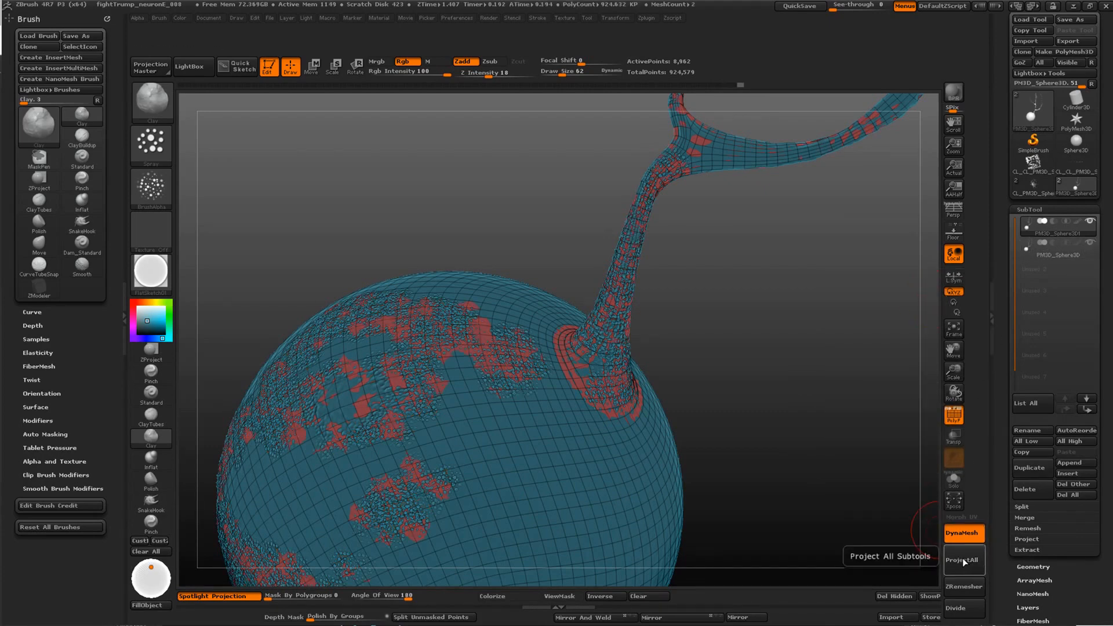
pyautogui.click(972, 611)
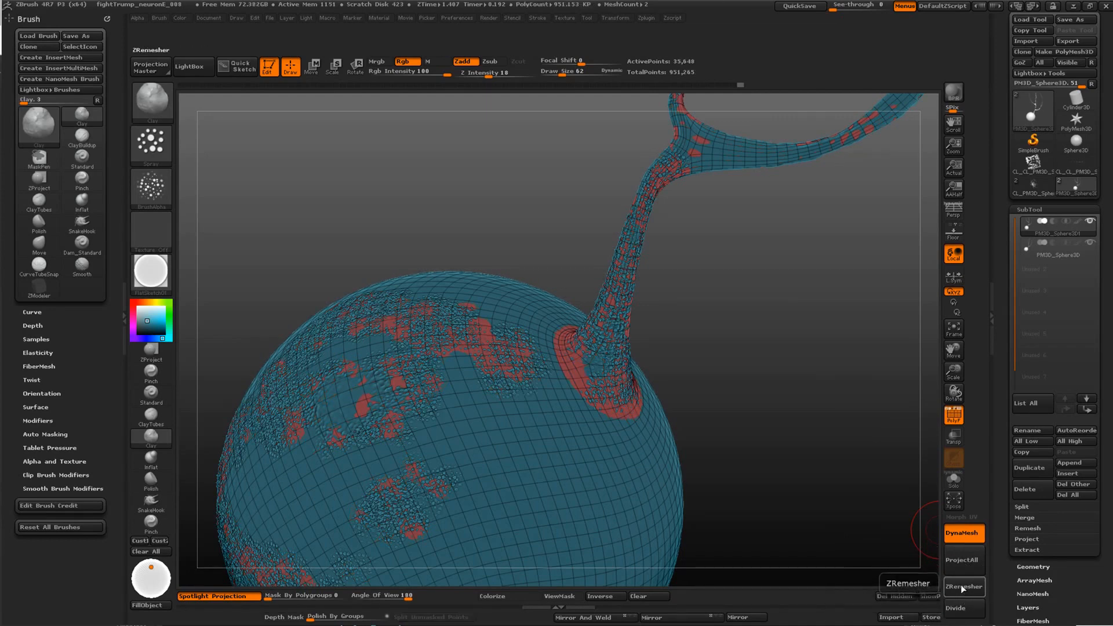
pyautogui.click(969, 608)
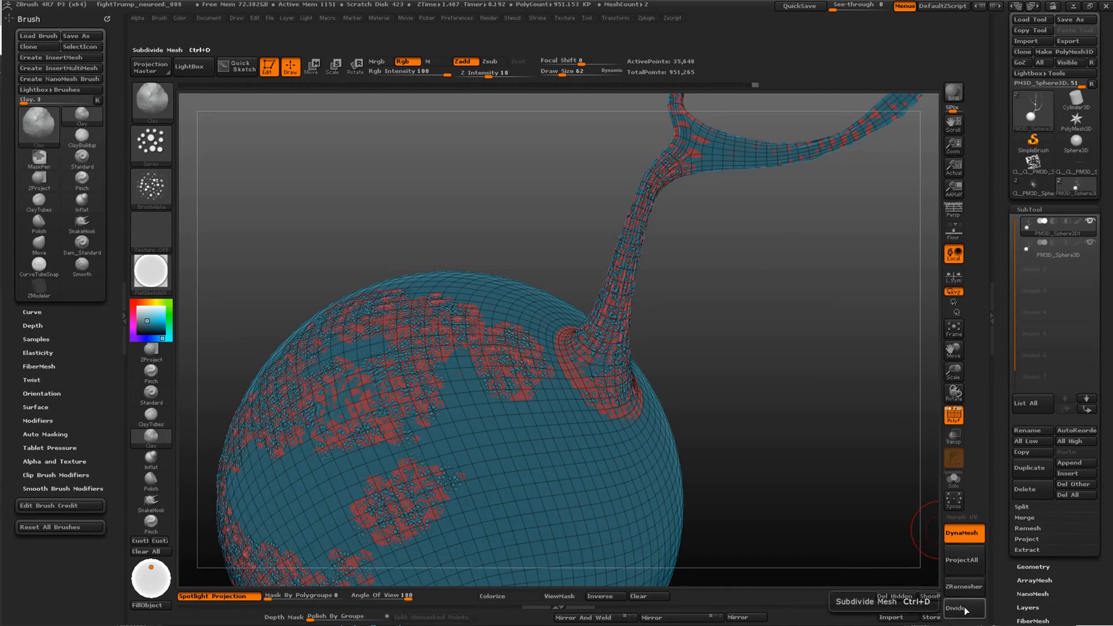
pyautogui.click(964, 560)
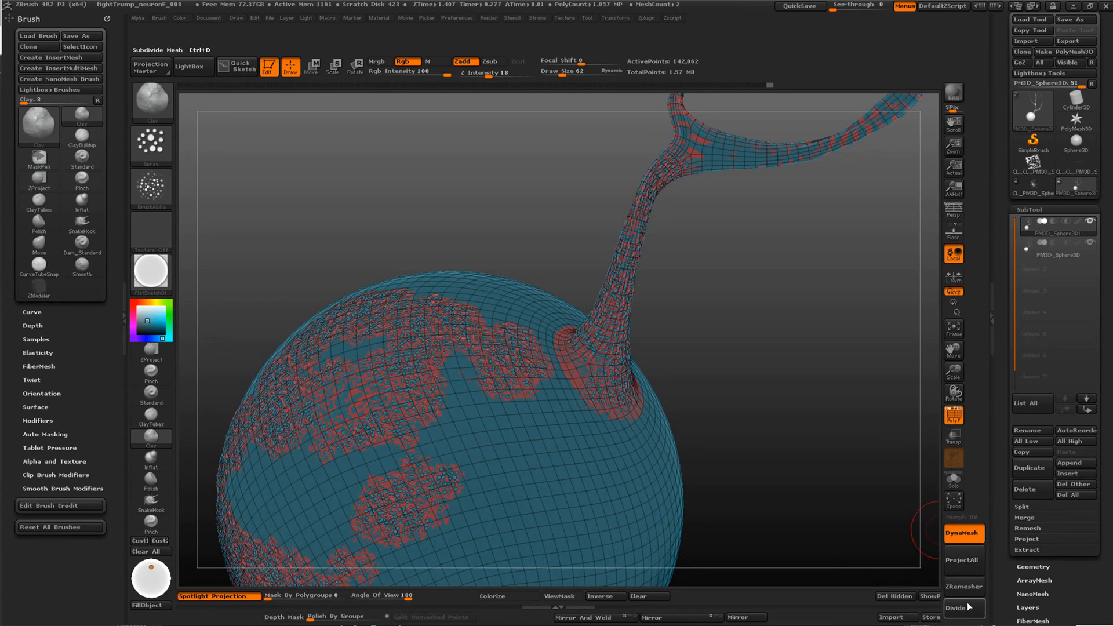
pyautogui.click(954, 415)
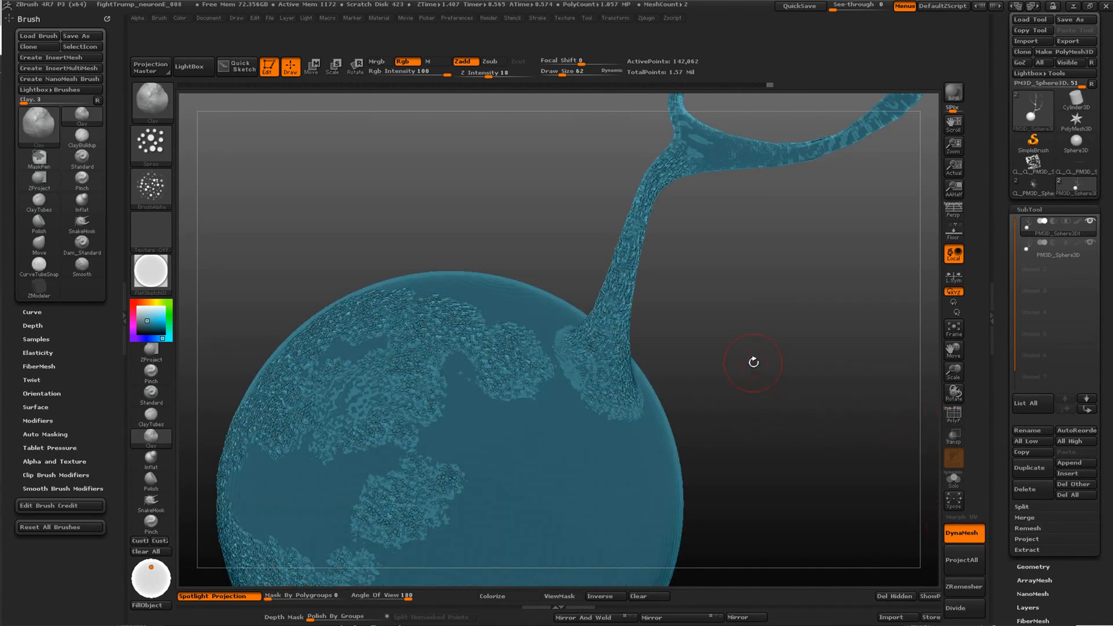
# Check the projected copy with the original hidden, then divide it to subdivision level 4 and reproject the original's detail
pyautogui.moveTo(753, 361); pyautogui.dragTo(785, 328)
pyautogui.click(1086, 244)
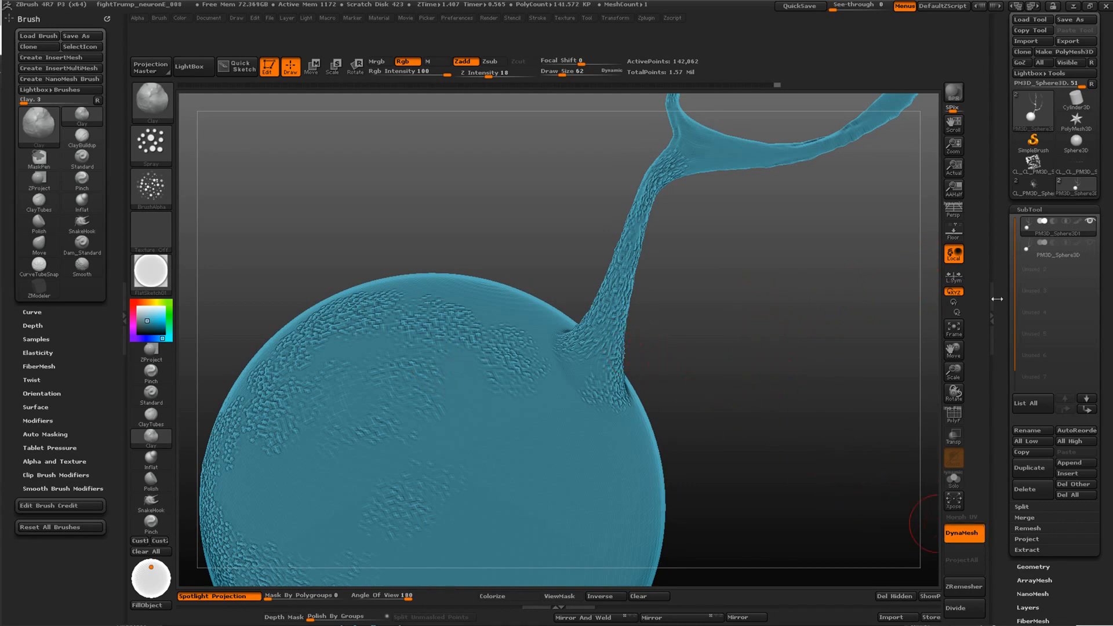
pyautogui.click(1091, 243)
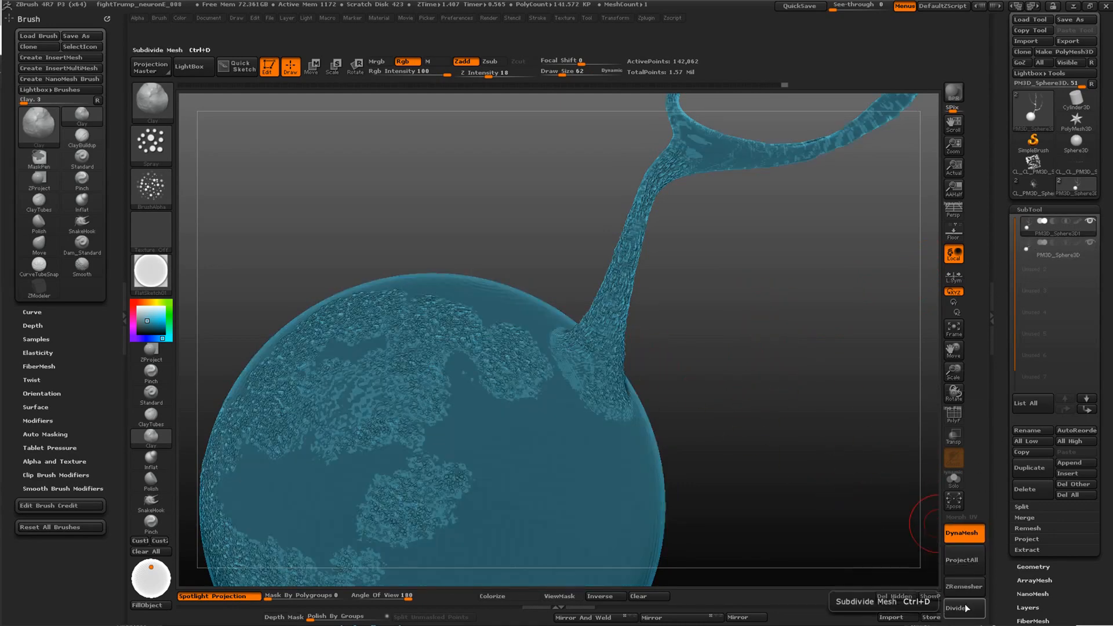
pyautogui.click(964, 561)
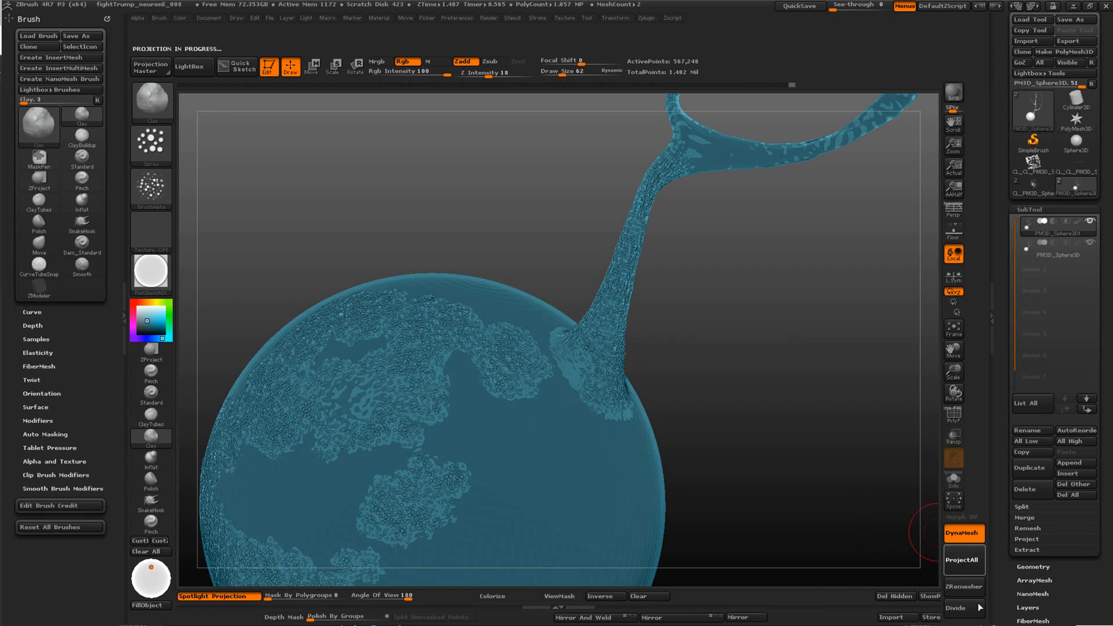
pyautogui.click(1090, 243)
pyautogui.click(1091, 243)
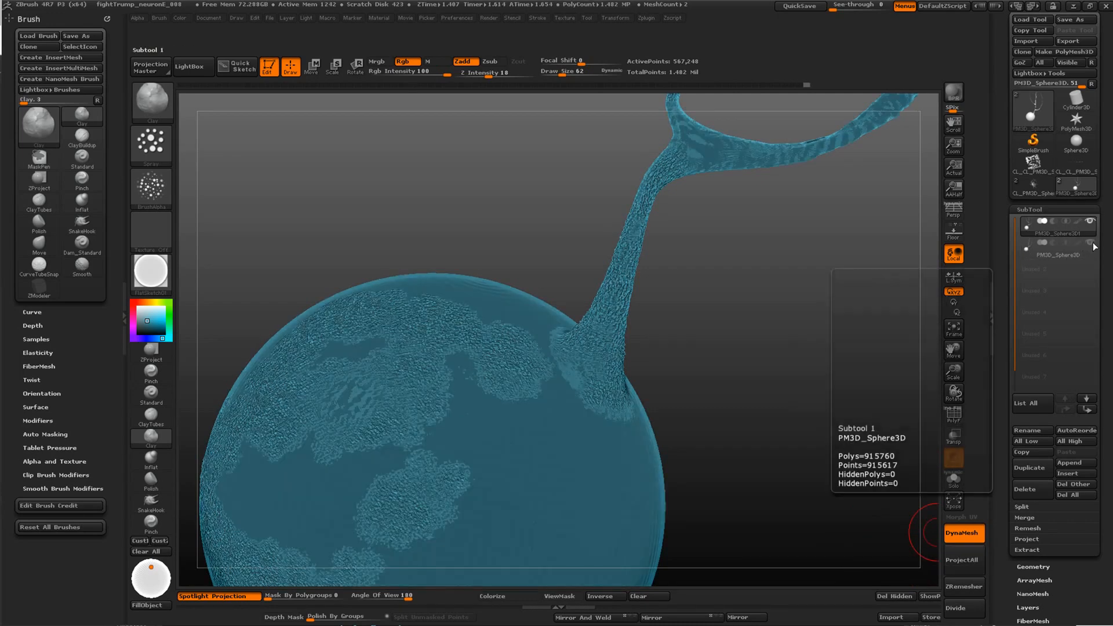
# Divide the copy to subdivision level 5, project the original's detail onto it, and hide the original to inspect the bumps
pyautogui.click(964, 608)
pyautogui.click(966, 560)
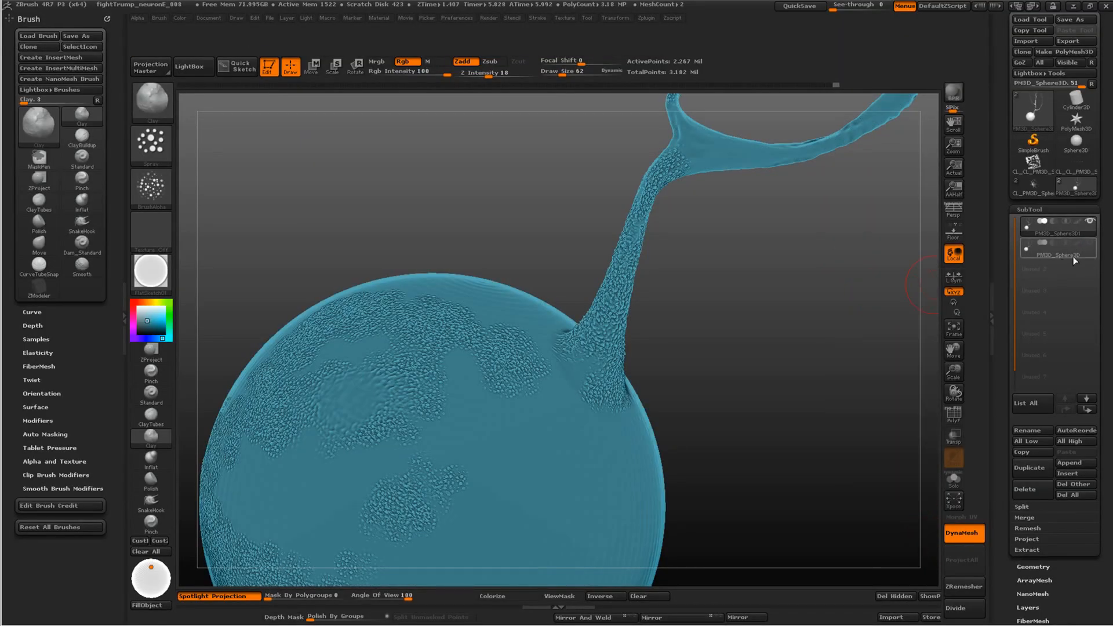
pyautogui.click(1089, 243)
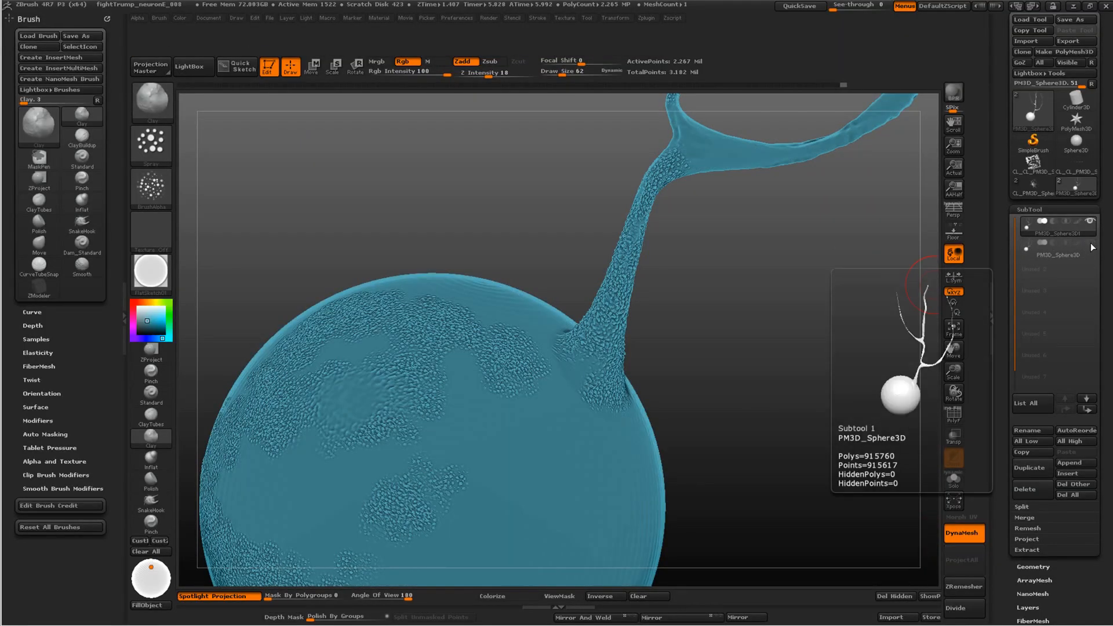
pyautogui.moveTo(785, 284)
pyautogui.mouseDown()
pyautogui.moveTo(782, 359)
pyautogui.moveTo(790, 333)
pyautogui.moveTo(777, 301)
pyautogui.moveTo(928, 478)
pyautogui.mouseUp()
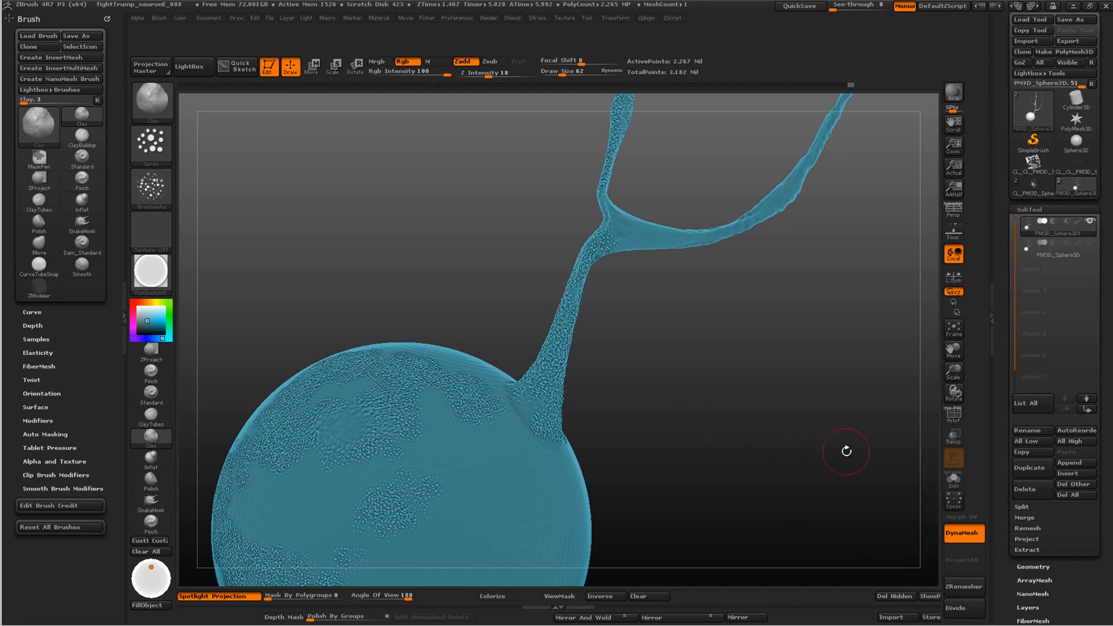
pyautogui.moveTo(722, 380); pyautogui.dragTo(922, 452)
# Set the remeshed copy's subdivision level to 3 and display its wireframe to inspect the topology
pyautogui.click(1033, 567)
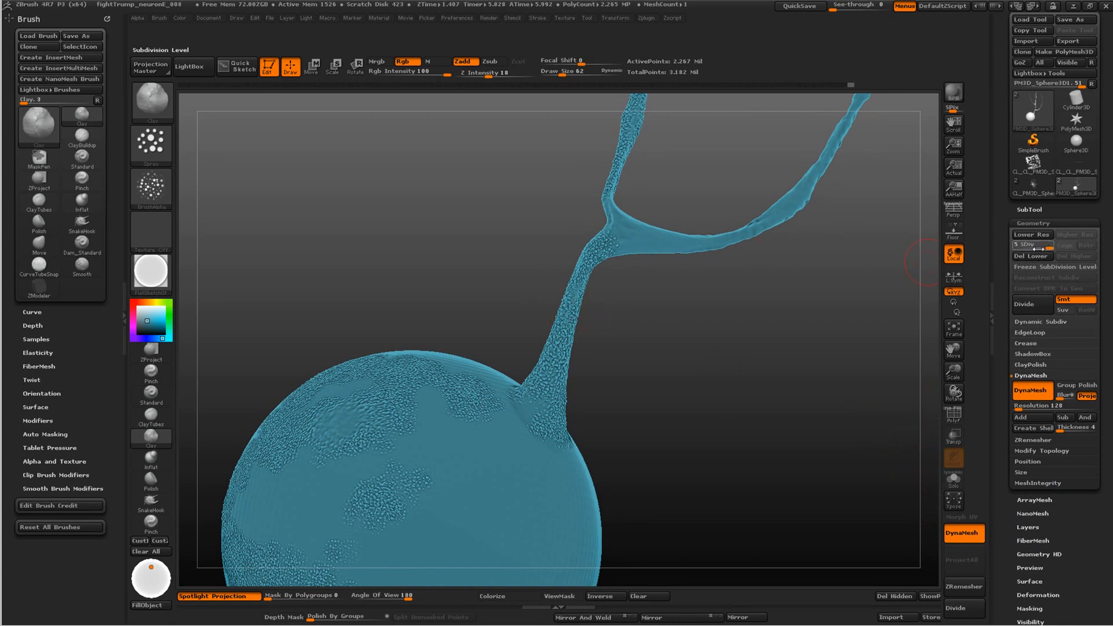
pyautogui.moveTo(1033, 247)
pyautogui.mouseDown()
pyautogui.moveTo(1015, 248)
pyautogui.moveTo(1052, 248)
pyautogui.moveTo(1027, 249)
pyautogui.mouseUp()
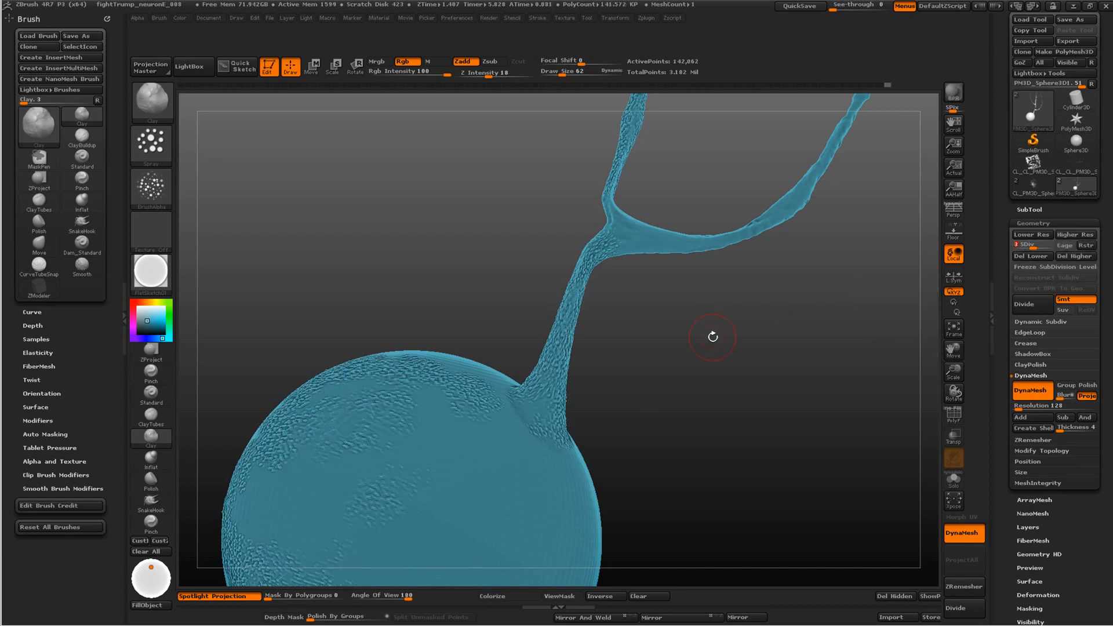
pyautogui.click(953, 415)
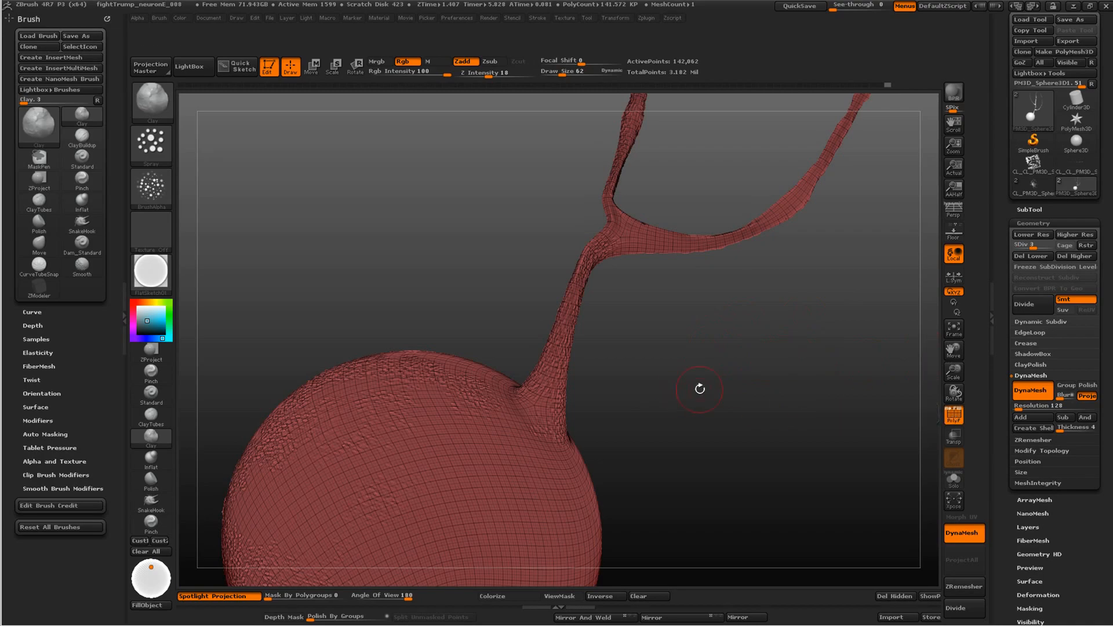
pyautogui.moveTo(703, 388); pyautogui.dragTo(723, 374)
pyautogui.keyDown('alt'); pyautogui.moveTo(746, 331); pyautogui.dragTo(764, 268); pyautogui.keyUp('alt')
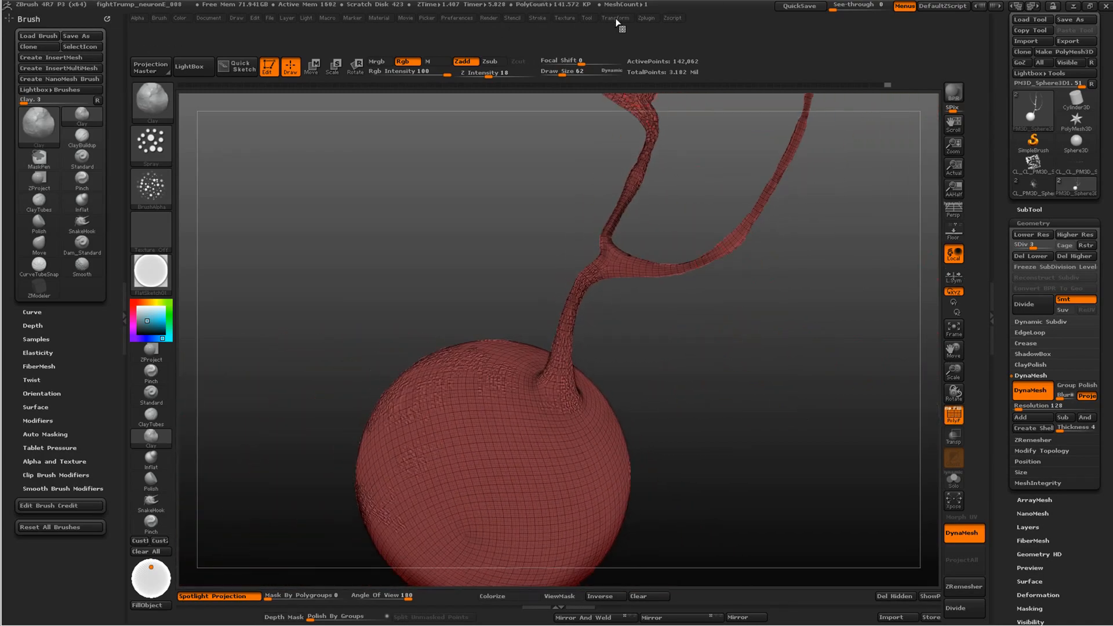
# Open the Multi Map Exporter plugin's options to review its displacement and mesh export settings
pyautogui.click(645, 18)
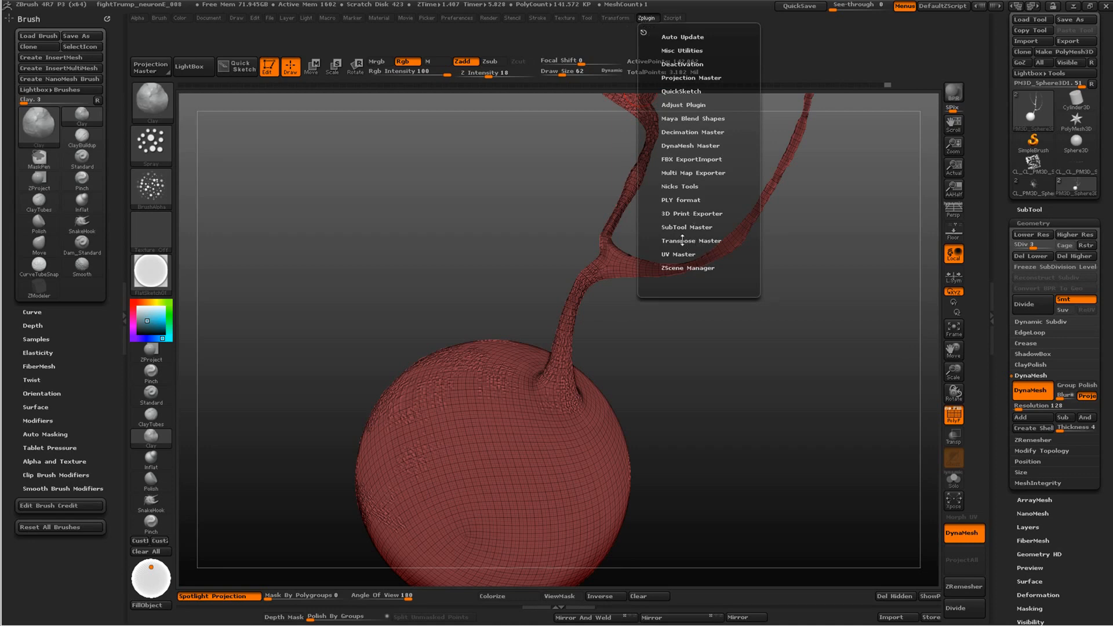
pyautogui.click(683, 172)
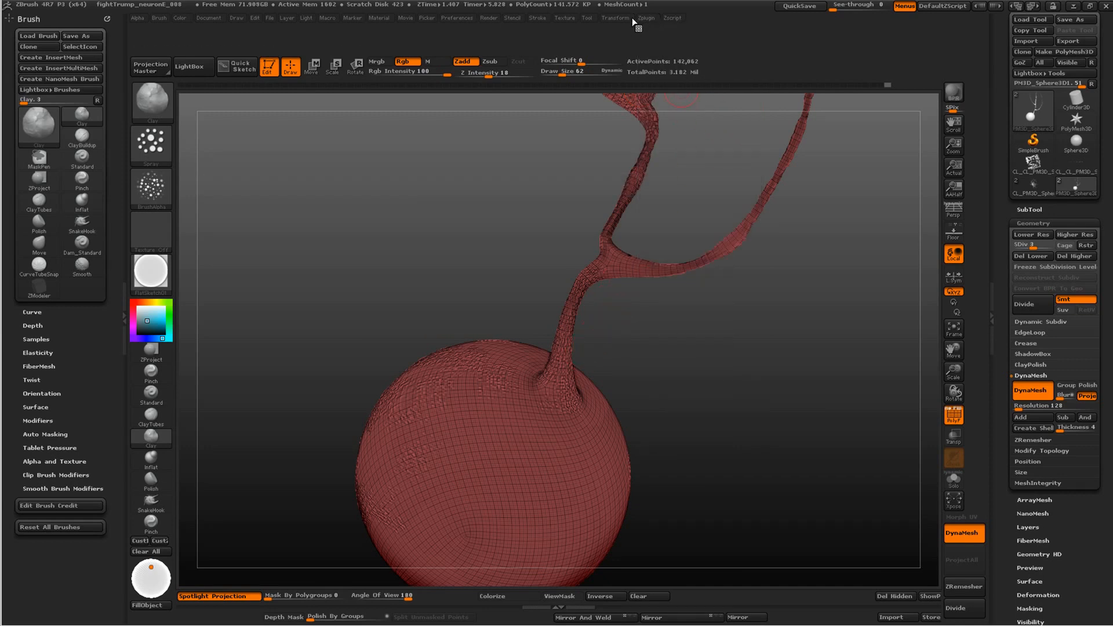
pyautogui.click(646, 18)
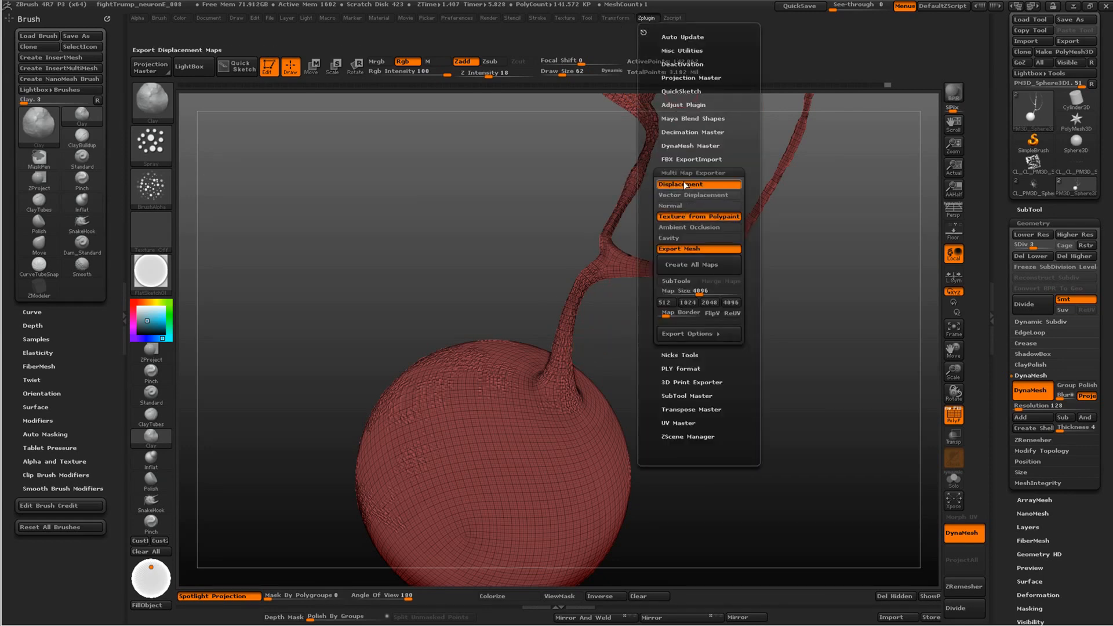
# Compare the remeshed copy's wireframe at its highest subdivision level with level 3, leaving it at level 3
pyautogui.click(1043, 257)
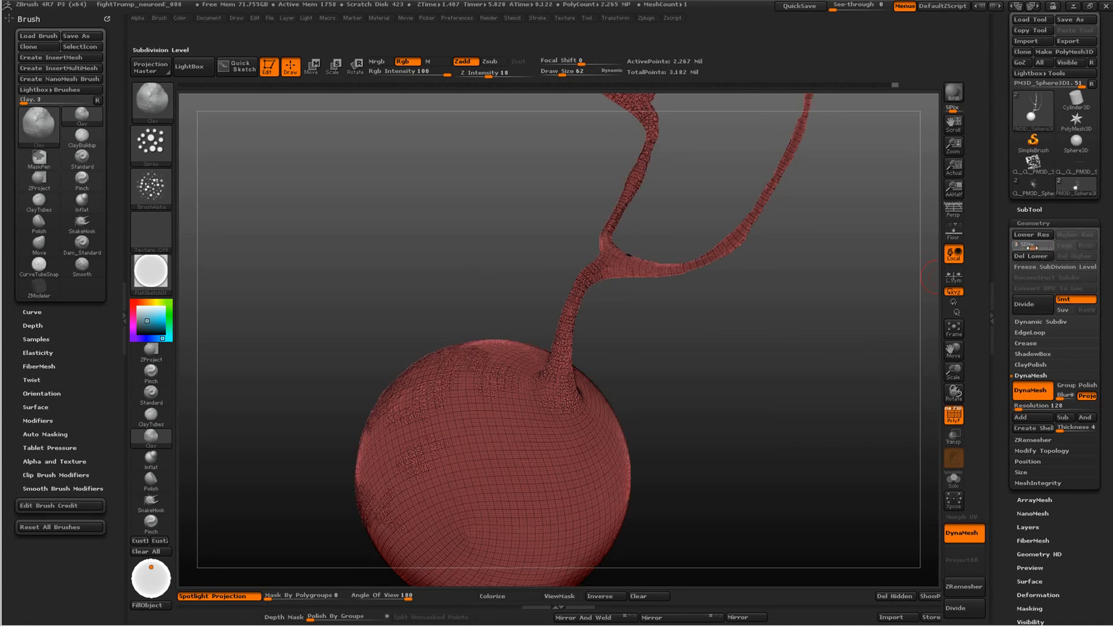
pyautogui.click(1027, 245)
pyautogui.moveTo(722, 395); pyautogui.dragTo(811, 420)
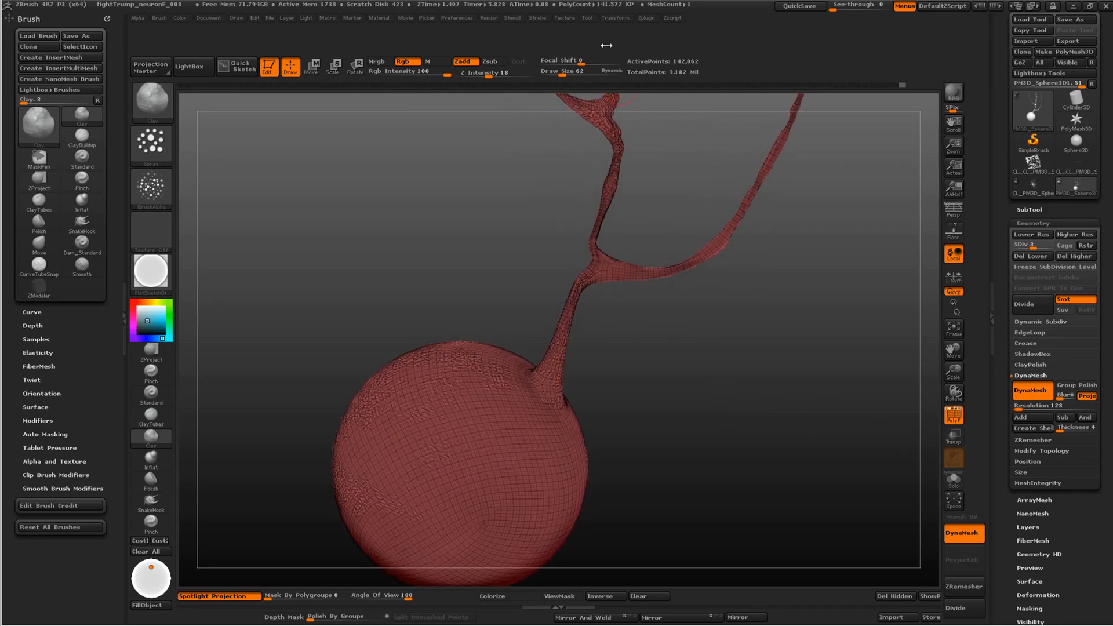
# Open the UV Master plugin's options to review its Unwrap settings
pyautogui.click(645, 18)
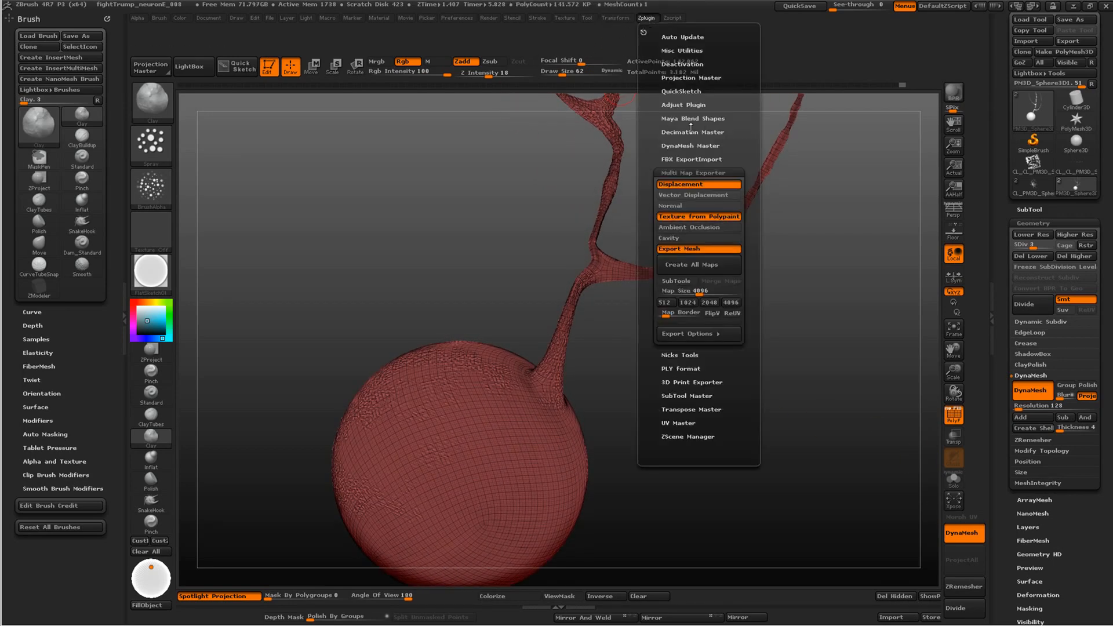
pyautogui.click(672, 425)
pyautogui.click(643, 17)
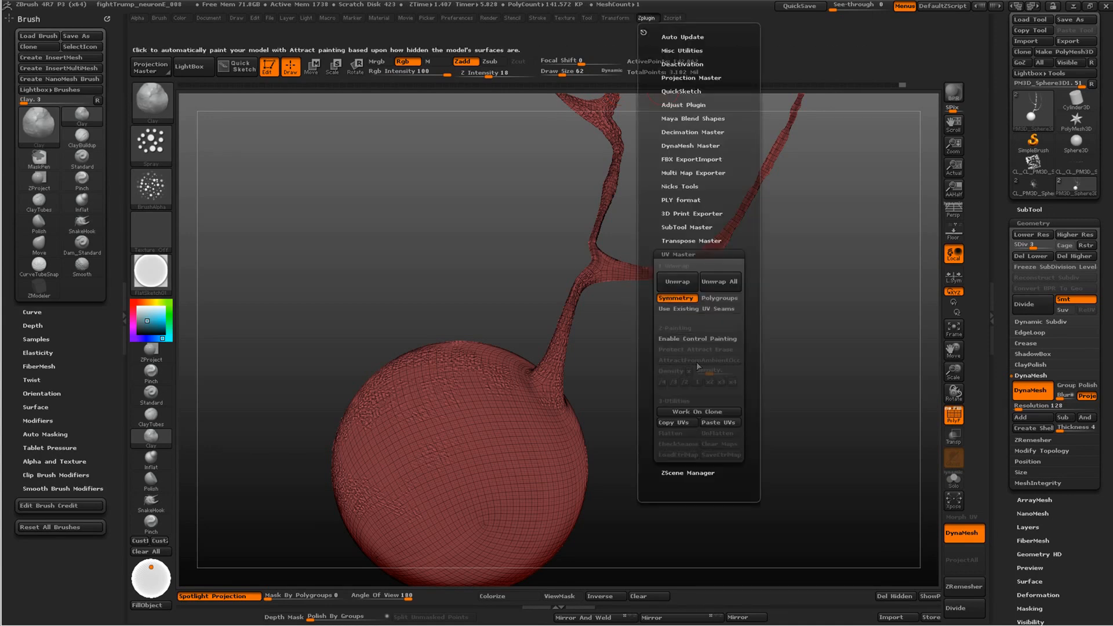
pyautogui.click(672, 284)
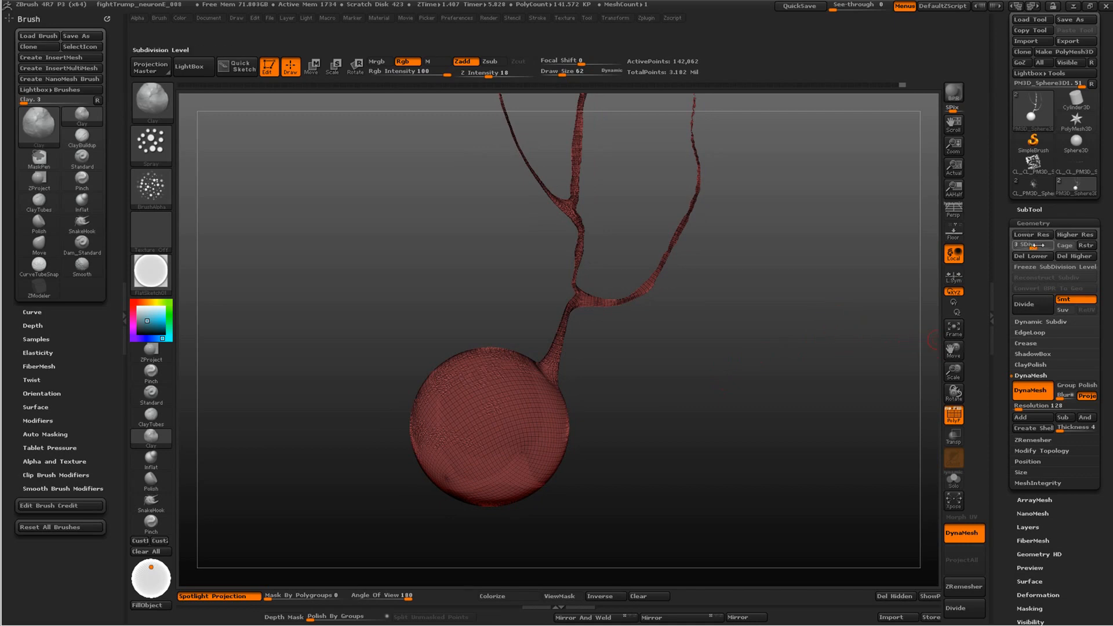
# Load the full neuron tool with its long axon and hide the wireframe to view the sculpted surface up close
pyautogui.click(1028, 210)
pyautogui.click(1032, 184)
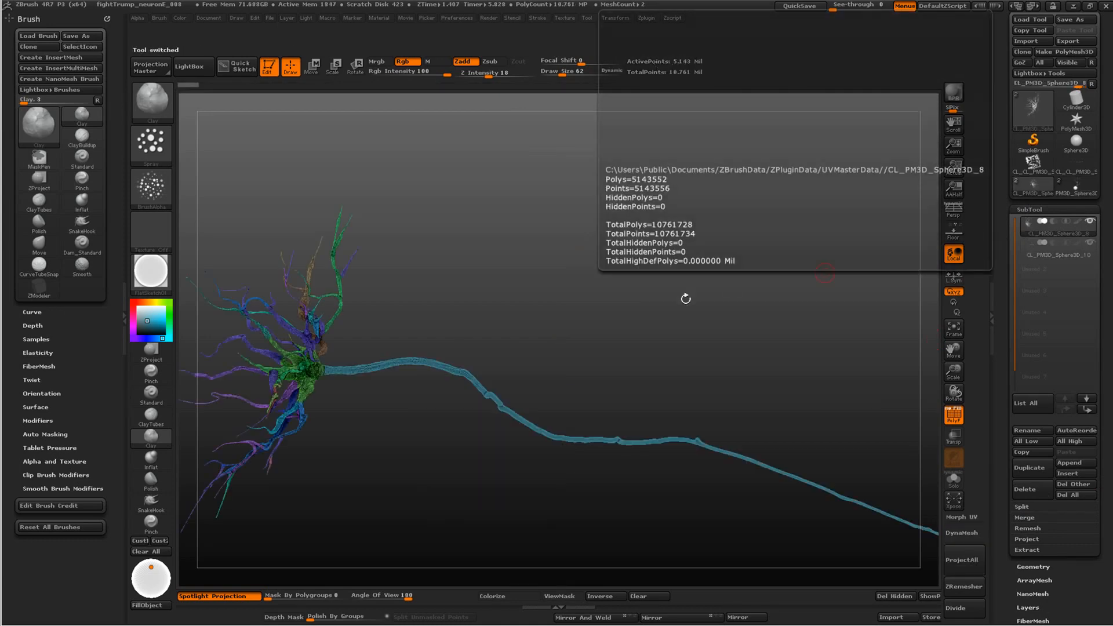
pyautogui.moveTo(639, 342); pyautogui.dragTo(656, 346)
pyautogui.click(954, 415)
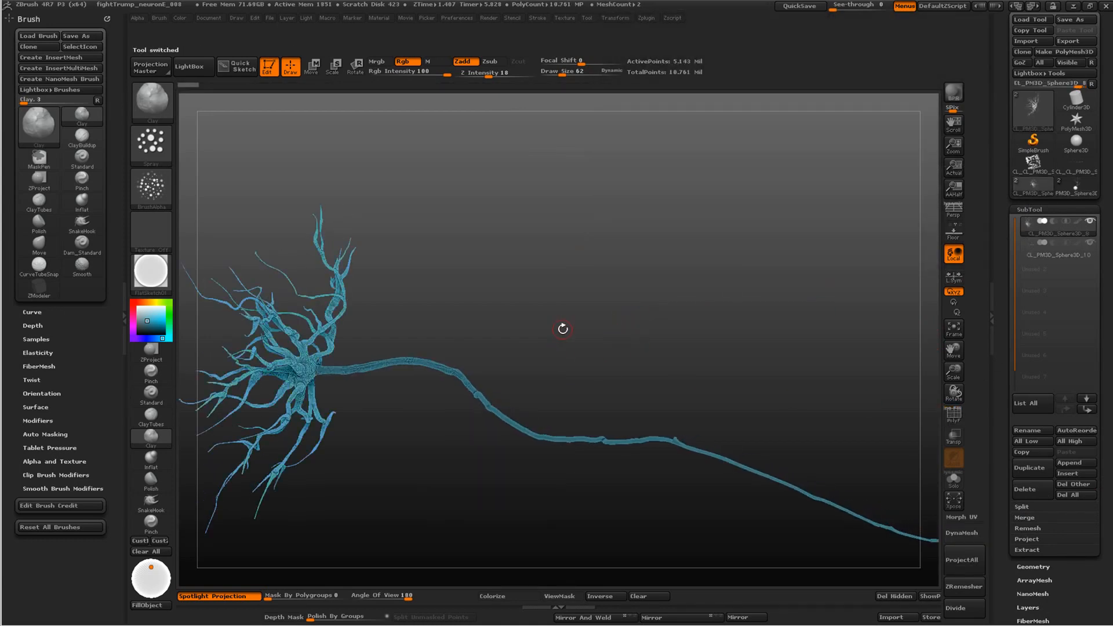
pyautogui.keyDown('alt'); pyautogui.moveTo(562, 329); pyautogui.dragTo(648, 402); pyautogui.keyUp('alt')
pyautogui.keyDown('alt'); pyautogui.moveTo(358, 190); pyautogui.dragTo(829, 278); pyautogui.keyUp('alt')
pyautogui.moveTo(753, 437); pyautogui.dragTo(790, 432)
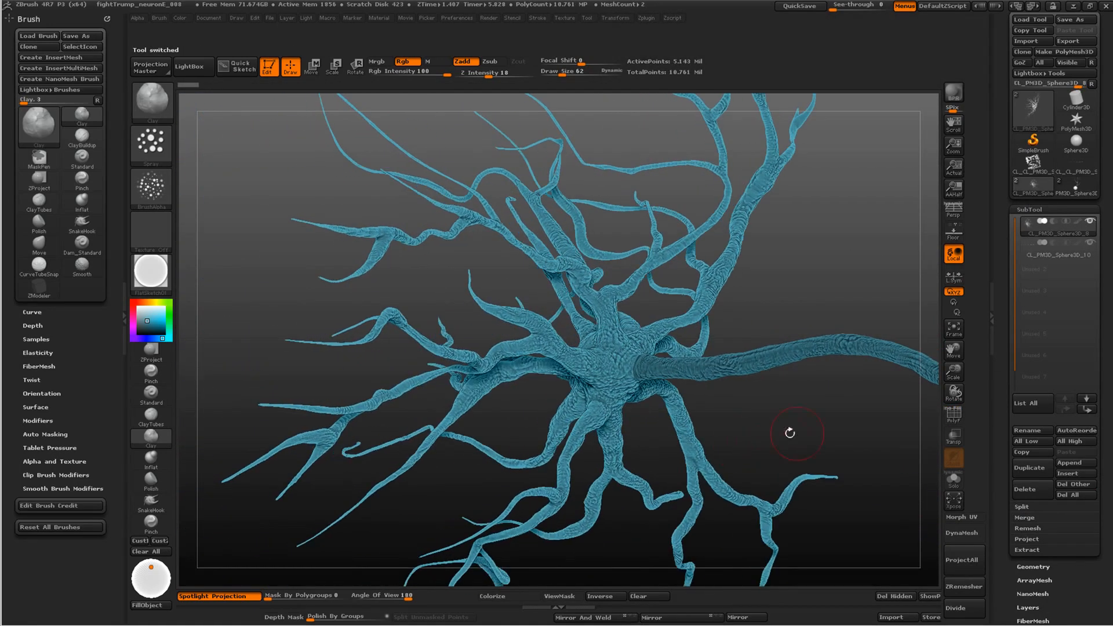
# Morph the neuron to its flattened UV layout, examine the islands, and restore the 3D shape
pyautogui.click(959, 517)
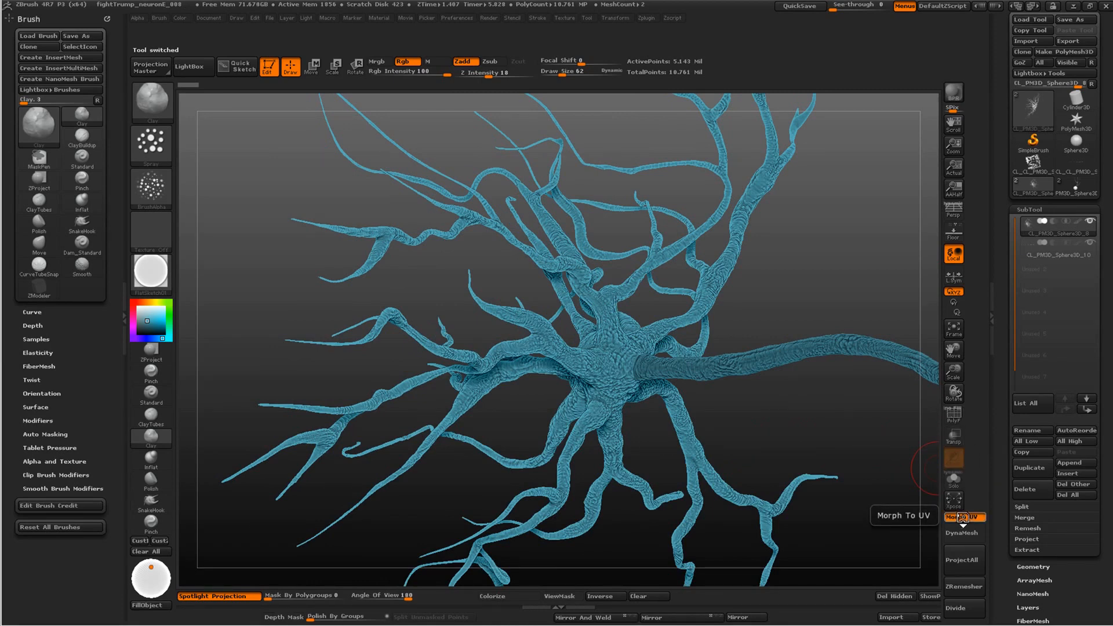
pyautogui.moveTo(721, 471); pyautogui.dragTo(494, 323)
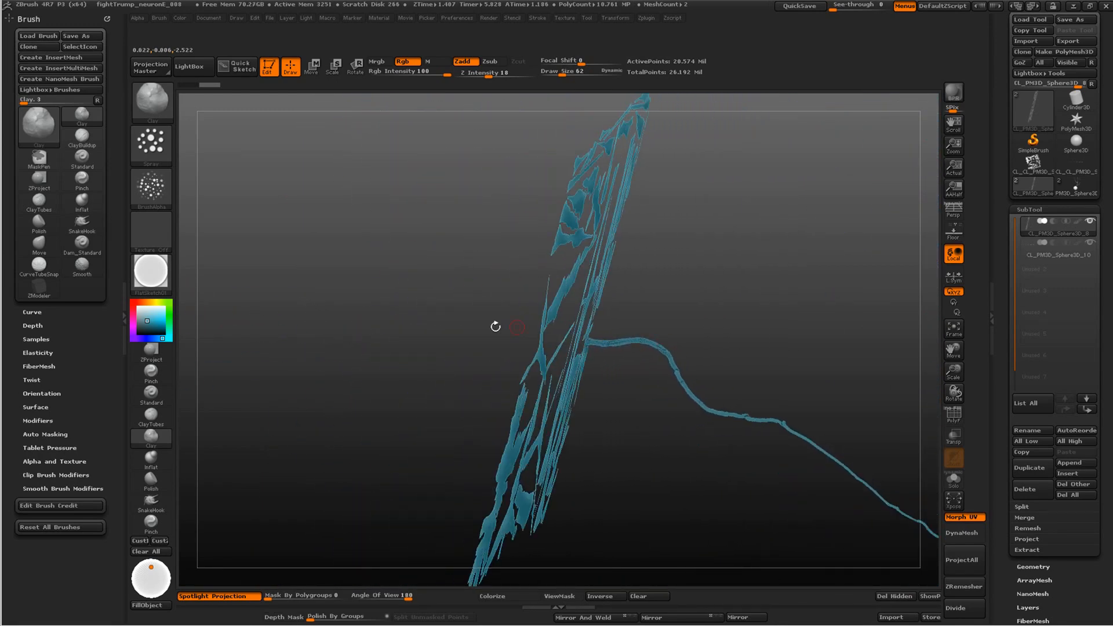
pyautogui.moveTo(825, 456); pyautogui.dragTo(609, 308)
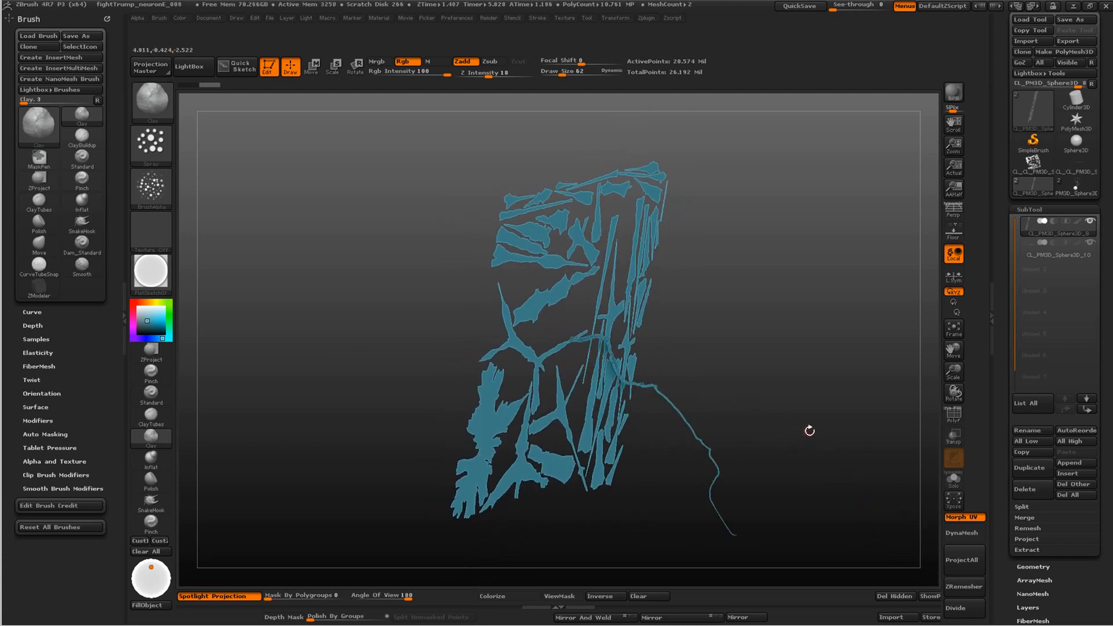
pyautogui.click(960, 518)
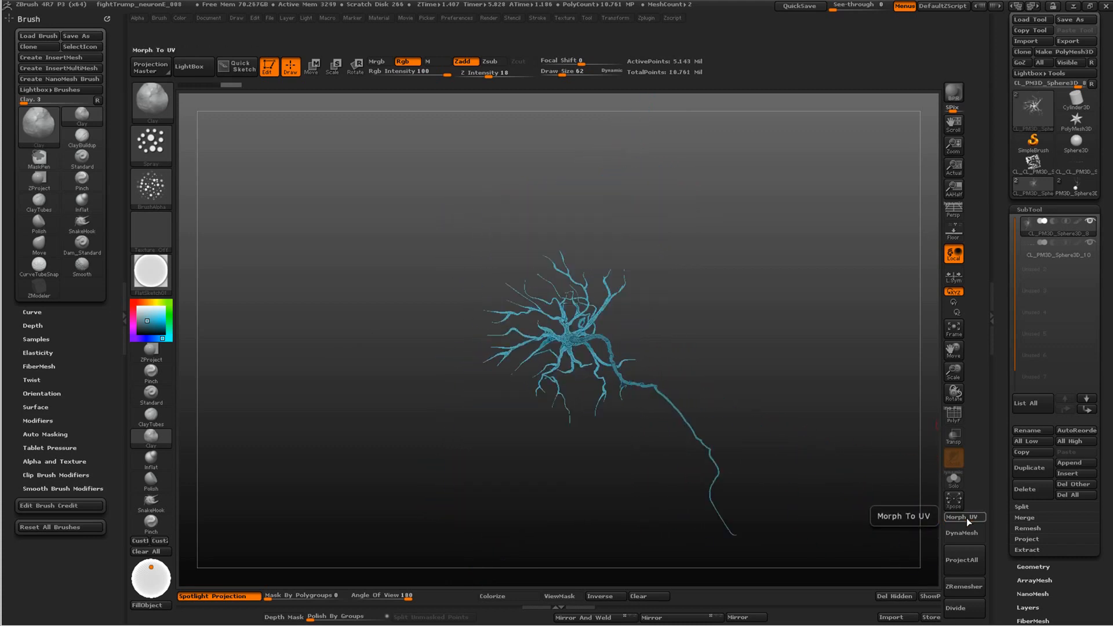
# Examine the full neuron's dendrites and axon from several angles and up close
pyautogui.moveTo(563, 468)
pyautogui.mouseDown()
pyautogui.moveTo(589, 468)
pyautogui.moveTo(482, 425)
pyautogui.moveTo(508, 431)
pyautogui.moveTo(334, 272)
pyautogui.mouseUp()
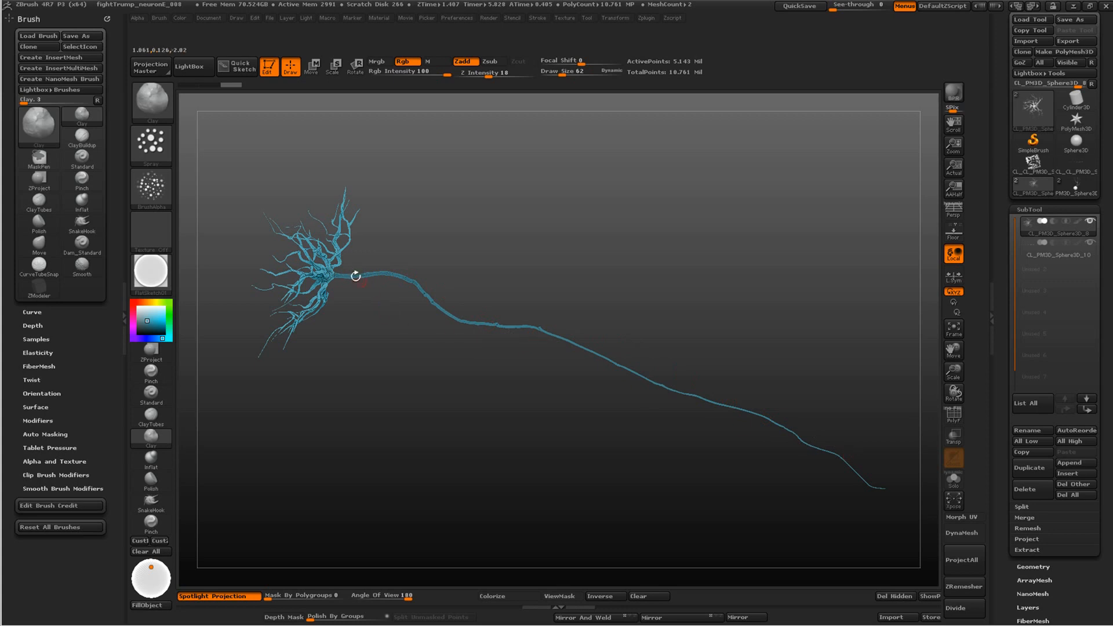
pyautogui.moveTo(397, 383); pyautogui.dragTo(268, 302)
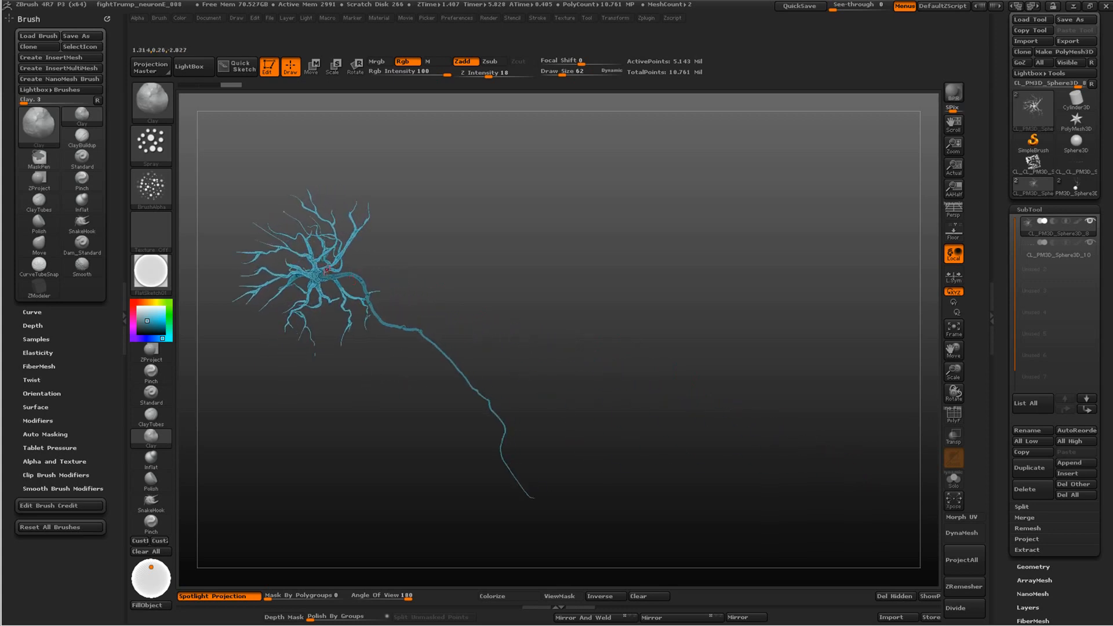
pyautogui.moveTo(337, 410); pyautogui.dragTo(441, 418)
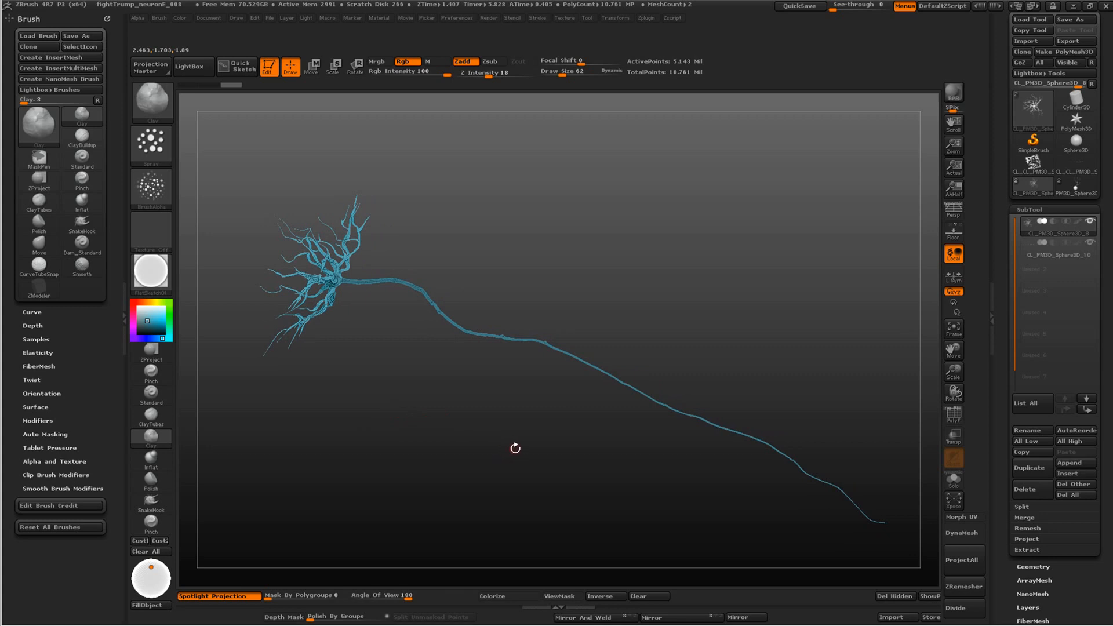
pyautogui.moveTo(453, 415); pyautogui.dragTo(398, 363)
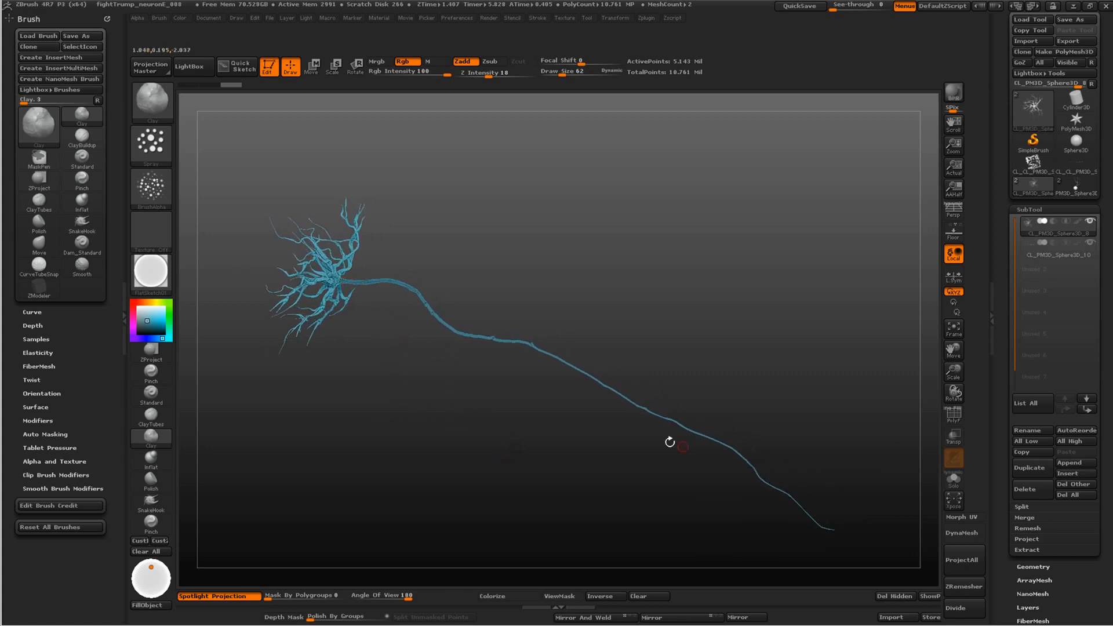
pyautogui.moveTo(466, 383); pyautogui.dragTo(451, 477)
pyautogui.keyDown('alt'); pyautogui.moveTo(499, 417); pyautogui.dragTo(560, 459); pyautogui.keyUp('alt')
pyautogui.keyDown('alt'); pyautogui.moveTo(658, 486); pyautogui.dragTo(613, 458); pyautogui.keyUp('alt')
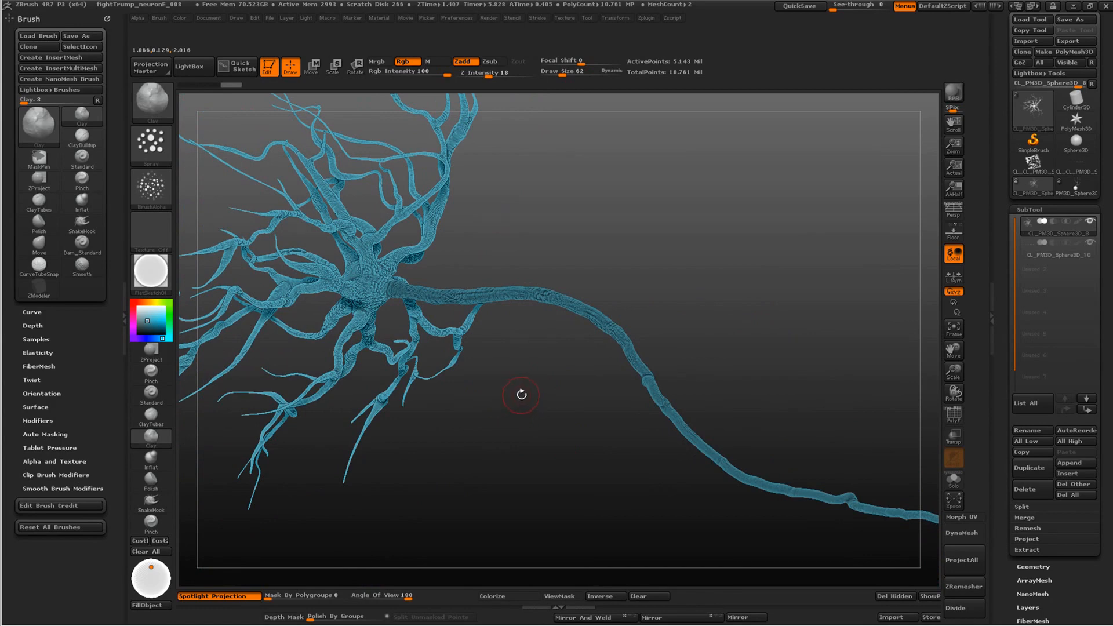
pyautogui.moveTo(522, 393); pyautogui.dragTo(609, 433)
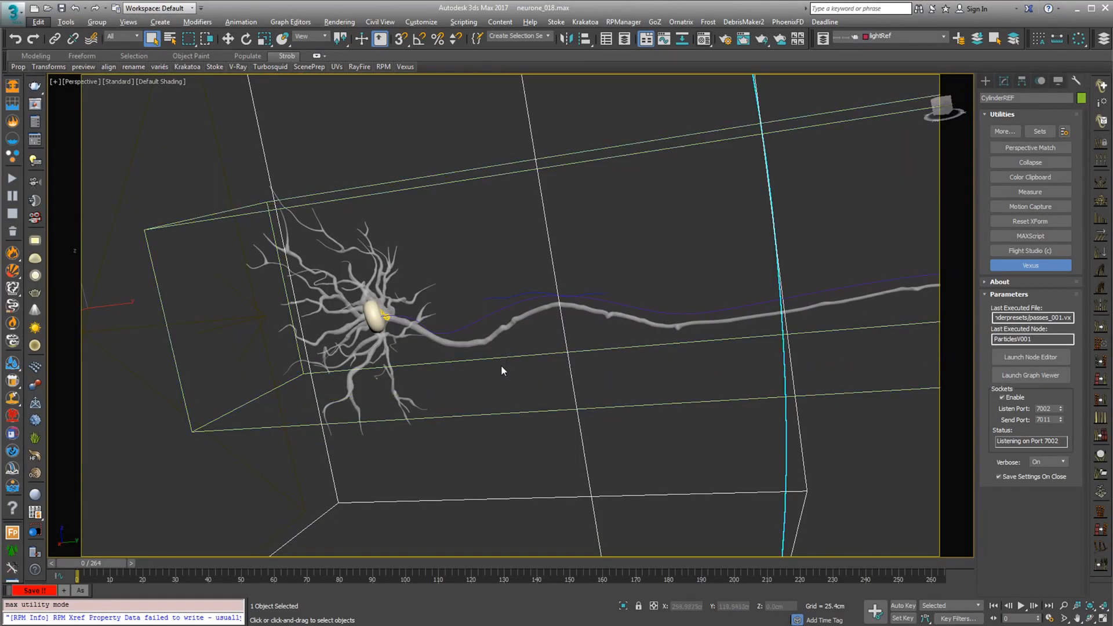
# In the neurone_018.max scene in 3ds Max, clear the current selection and select the neuron's axon mesh
pyautogui.click(491, 307)
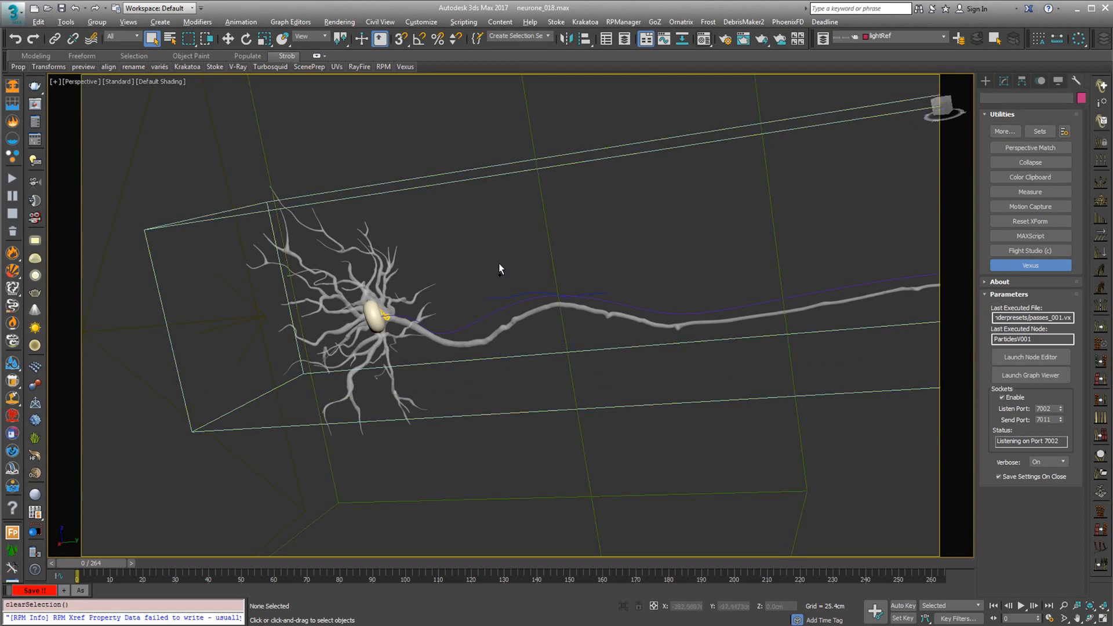
pyautogui.moveTo(495, 301)
pyautogui.keyDown('alt'); pyautogui.mouseDown(button='middle')
pyautogui.moveTo(507, 292)
pyautogui.moveTo(482, 278)
pyautogui.moveTo(513, 273)
pyautogui.mouseUp(button='middle'); pyautogui.keyUp('alt')
pyautogui.scroll(-8, 504, 279)
pyautogui.scroll(10, 562, 239)
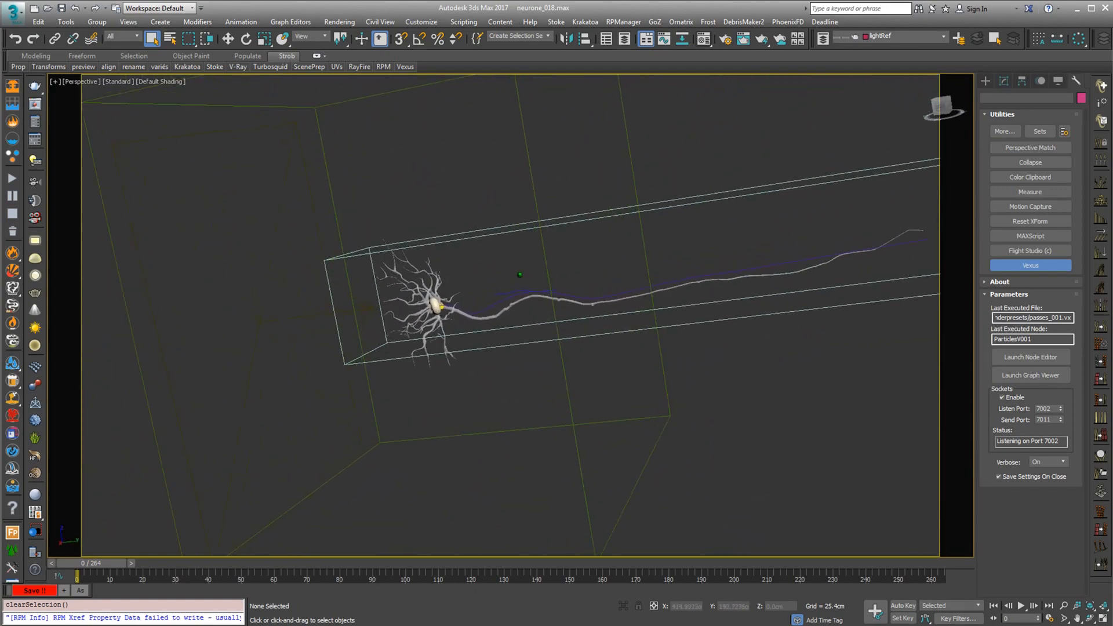
pyautogui.keyDown('alt'); pyautogui.moveTo(562, 238); pyautogui.dragTo(589, 253, button='middle'); pyautogui.keyUp('alt')
pyautogui.click(588, 253)
pyautogui.scroll(6, 587, 252)
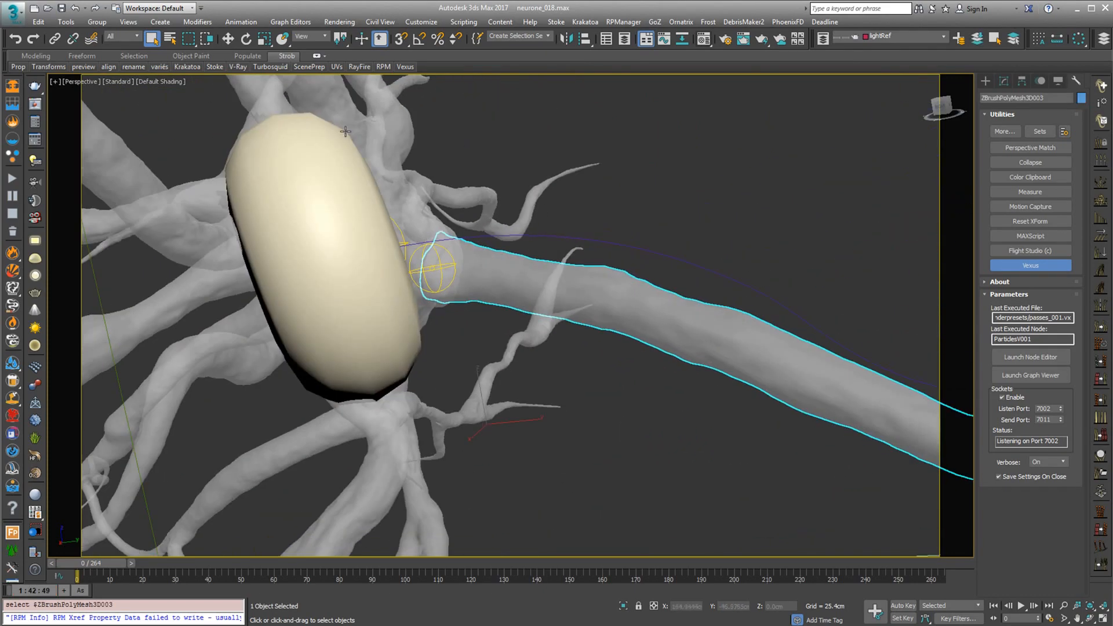
# Set the perspective viewport's shading to Clay with Edged Faces
pyautogui.click(158, 81)
pyautogui.click(197, 226)
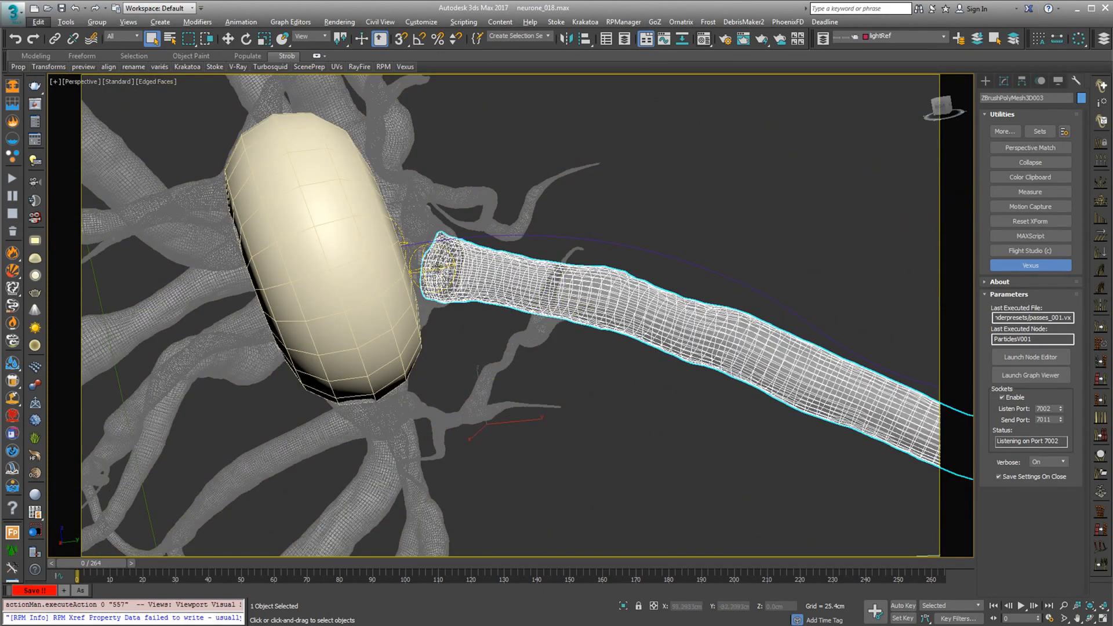
pyautogui.click(154, 81)
pyautogui.click(191, 159)
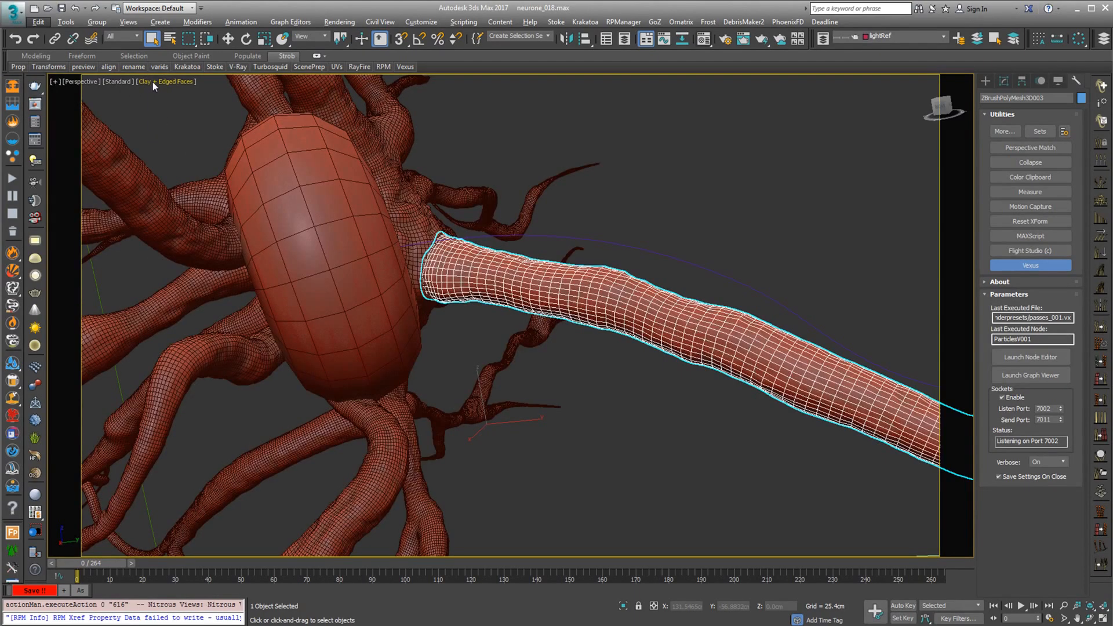
pyautogui.keyDown('alt'); pyautogui.moveTo(593, 366); pyautogui.dragTo(506, 229, button='middle'); pyautogui.keyUp('alt')
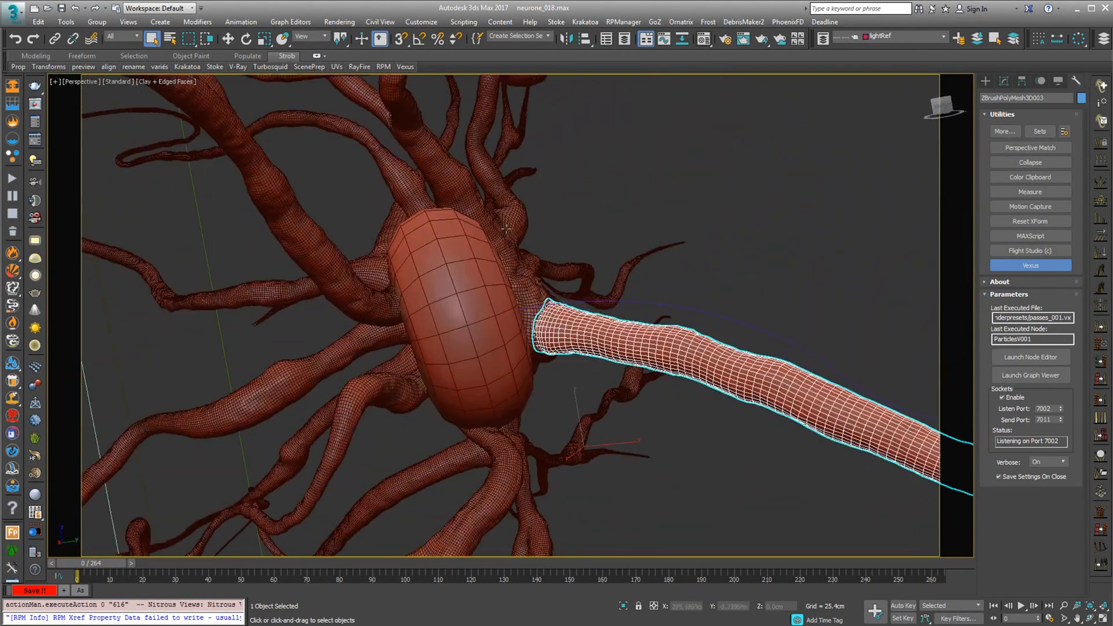
# Hide the torus at the neuron's centre and all objects in the Shapes category
pyautogui.click(495, 303)
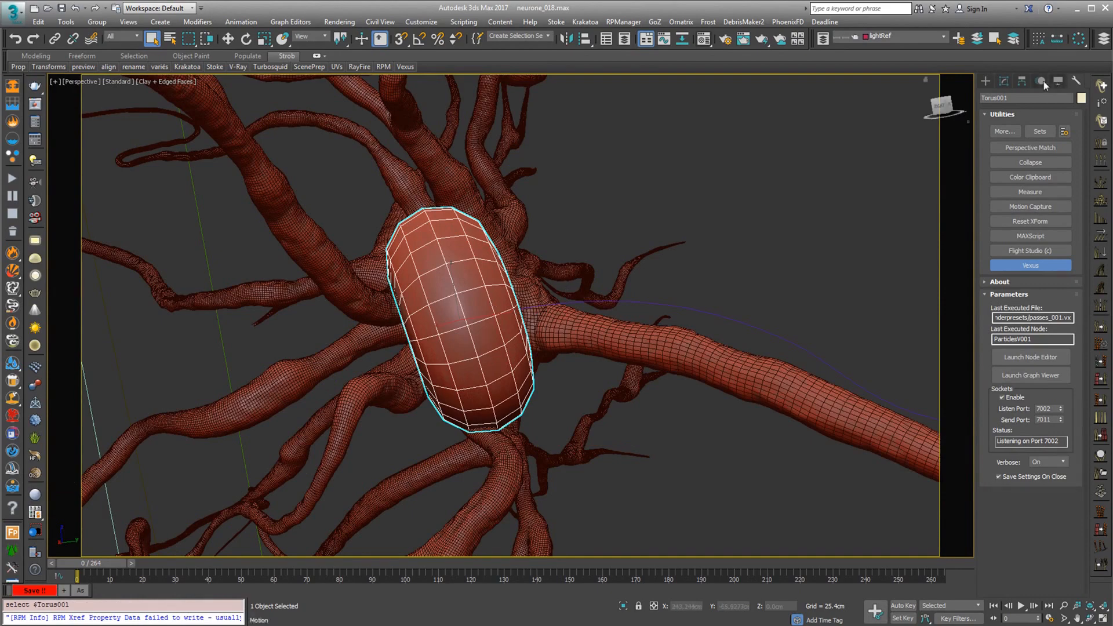
pyautogui.click(1058, 80)
pyautogui.click(1031, 359)
pyautogui.scroll(-2, 718, 286)
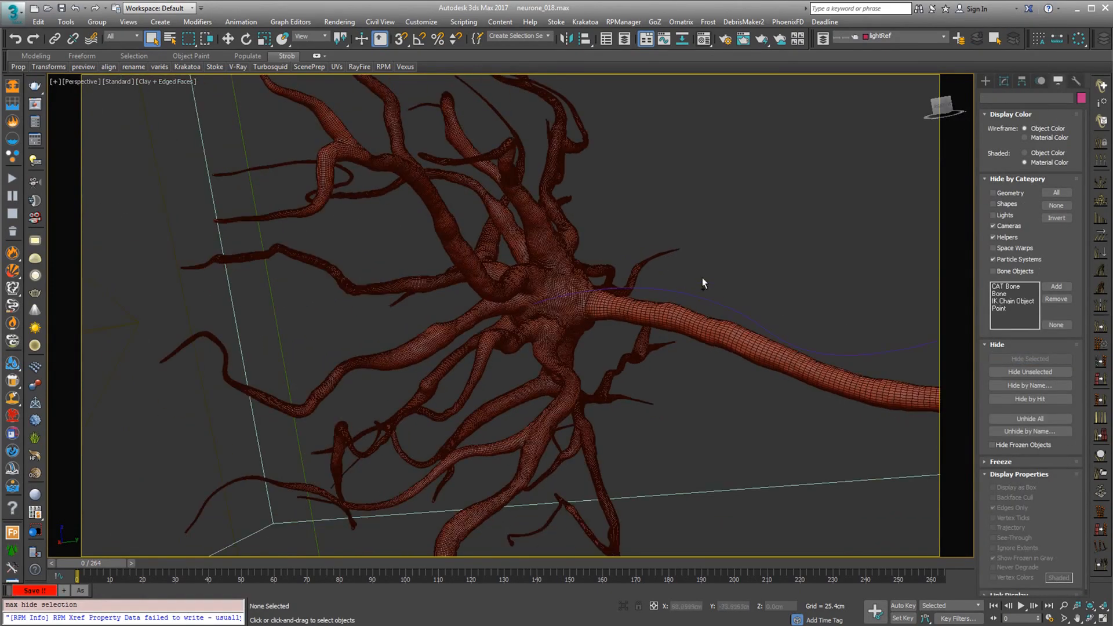
pyautogui.click(993, 204)
pyautogui.keyDown('alt'); pyautogui.moveTo(647, 309); pyautogui.dragTo(638, 298, button='middle'); pyautogui.keyUp('alt')
pyautogui.scroll(8, 570, 281)
pyautogui.scroll(-5, 571, 281)
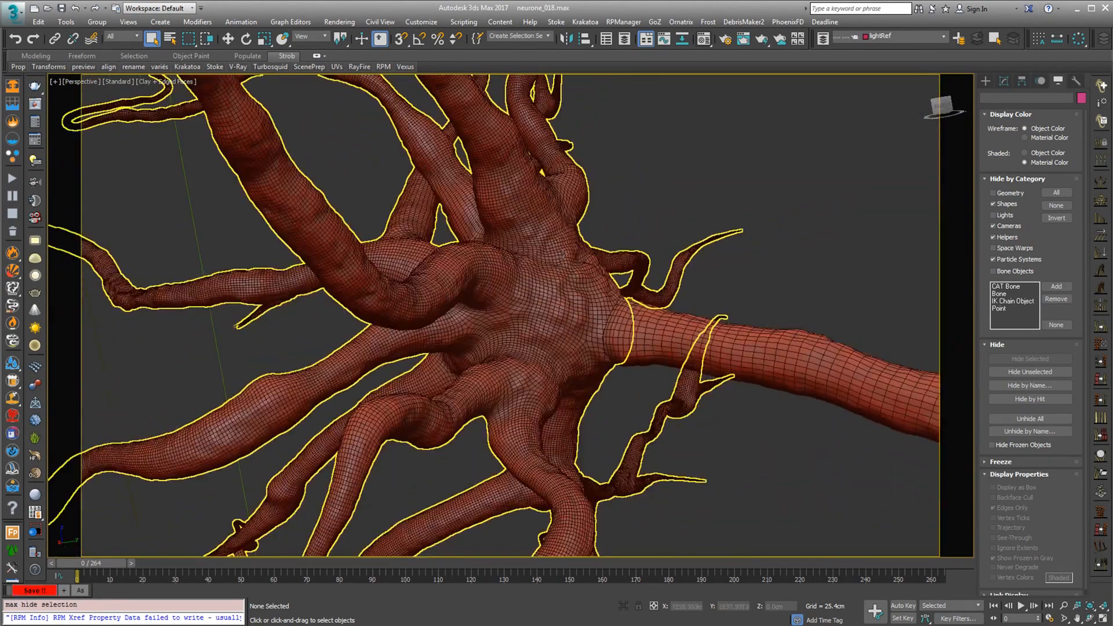
# Select the neuron's dendrite mesh and show its modifier stack to review the VRayDisplacementMod settings
pyautogui.click(578, 207)
pyautogui.click(1004, 81)
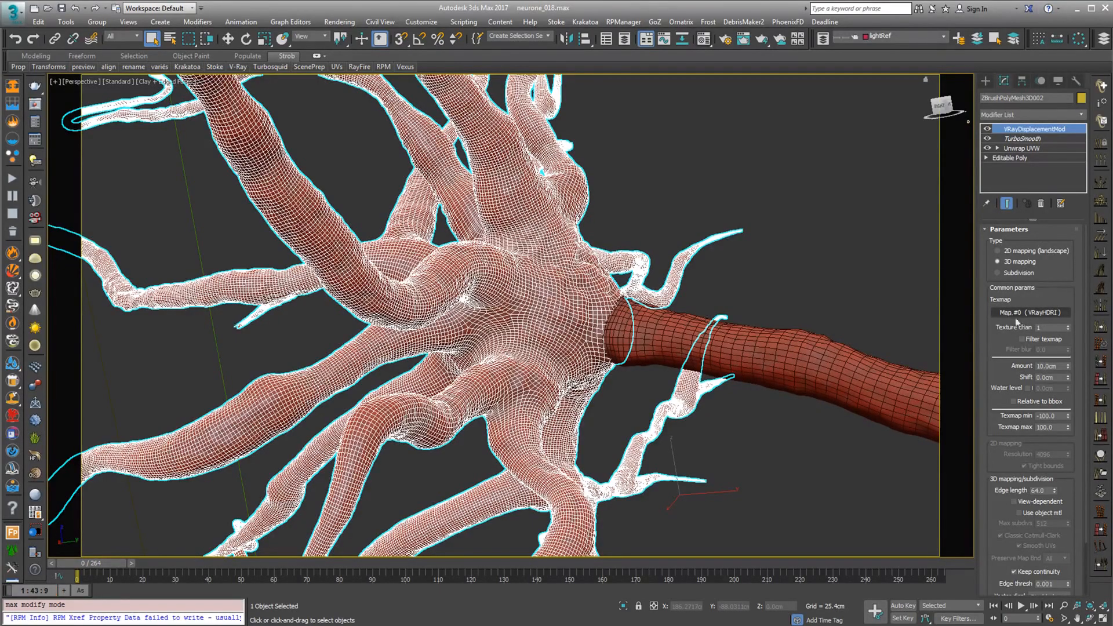
pyautogui.scroll(-6, 683, 262)
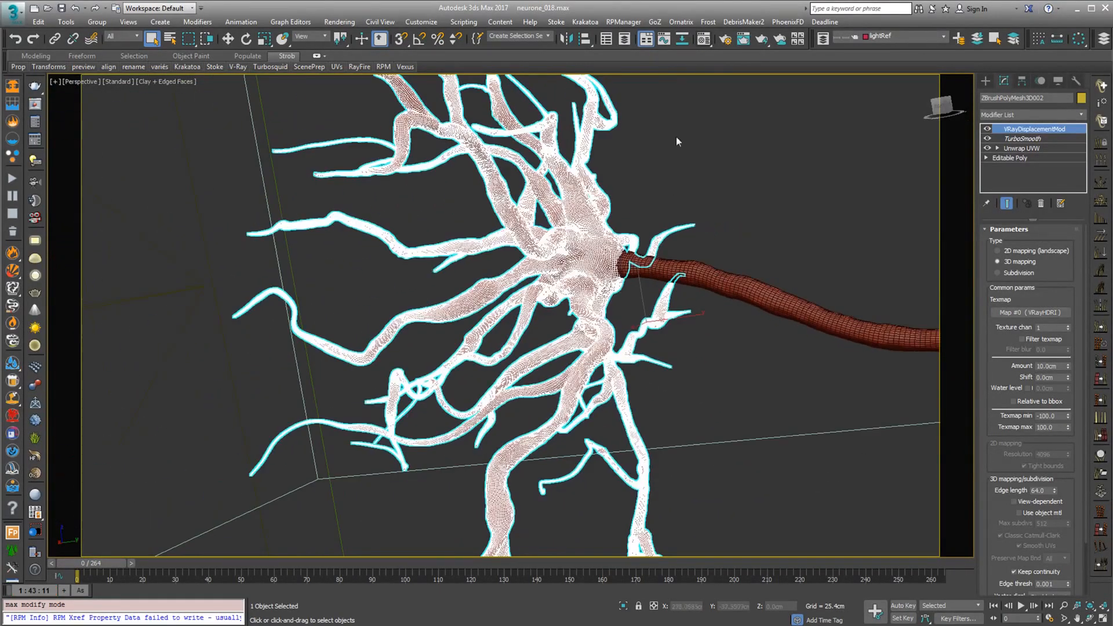
# Show the neuronPieuvre material in the Material Editor and open its bump's noiseBump map down to the BerconNoise parameters
pyautogui.press('m')
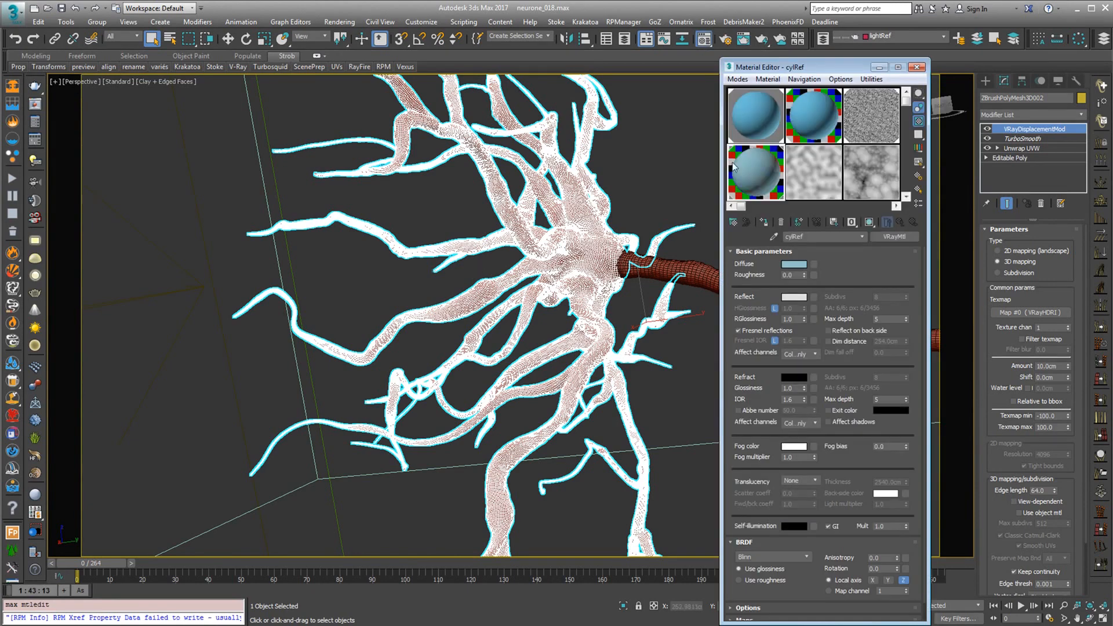
pyautogui.click(856, 296)
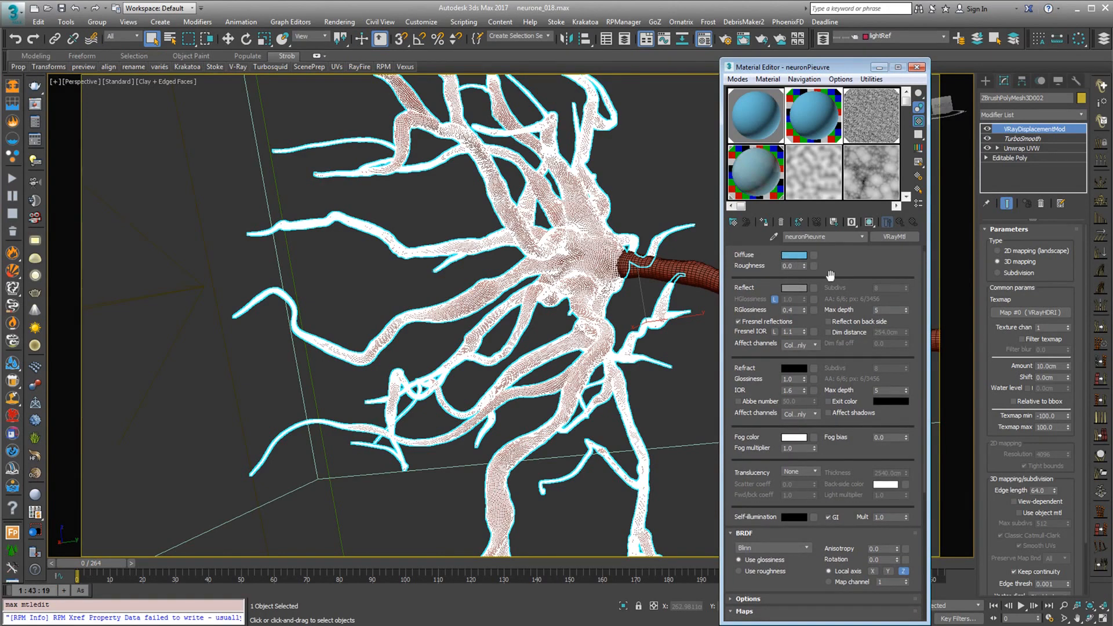
pyautogui.moveTo(924, 341); pyautogui.dragTo(918, 487)
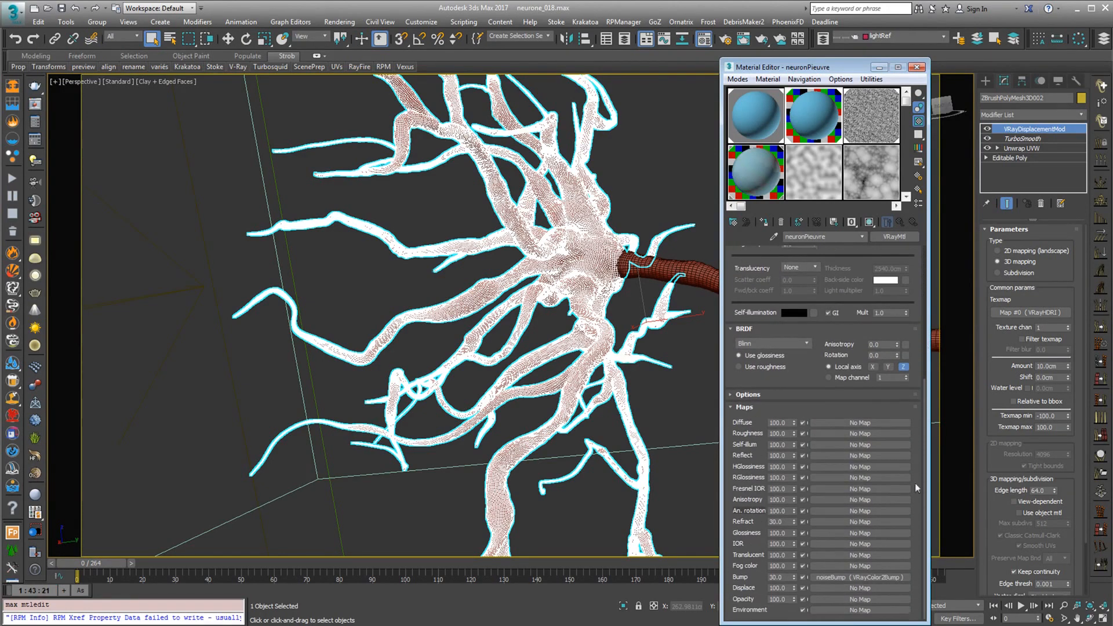
pyautogui.click(833, 576)
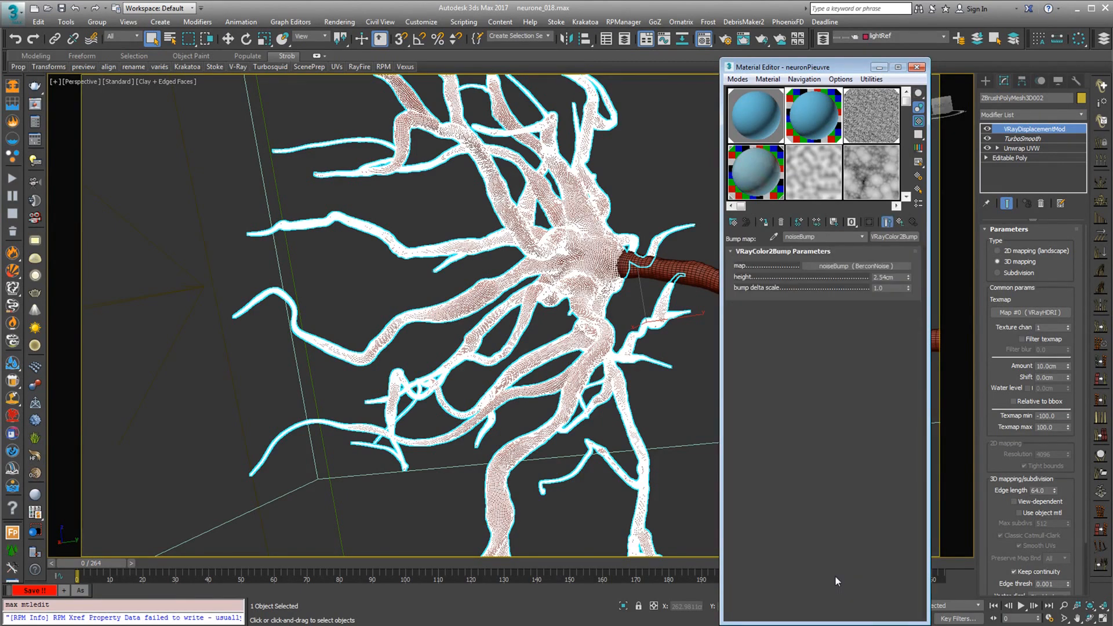
pyautogui.click(854, 268)
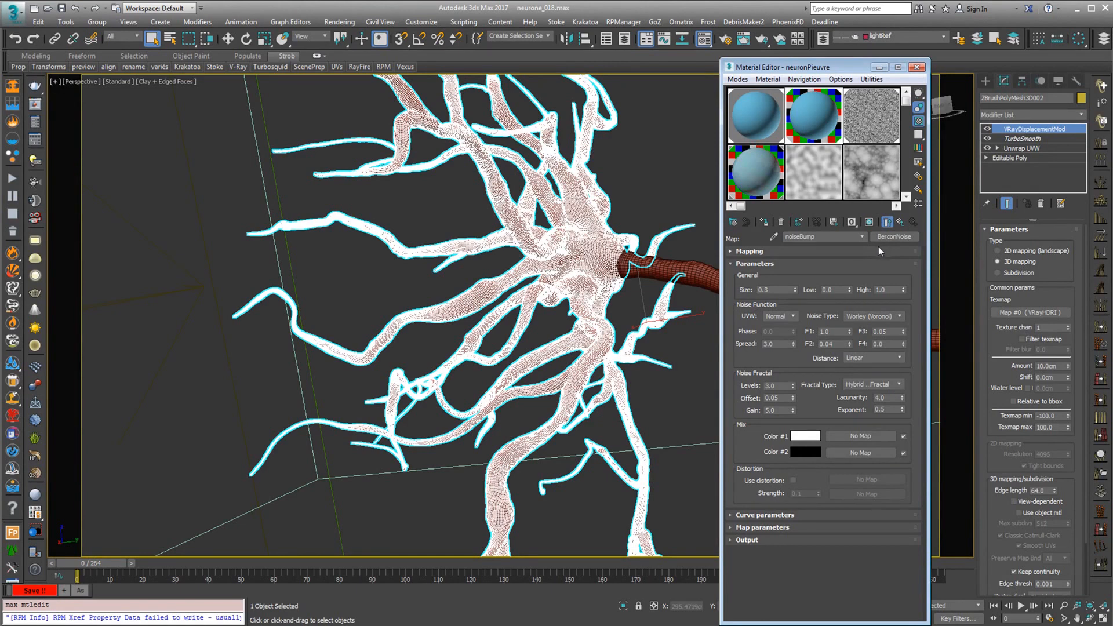
pyautogui.moveTo(842, 67); pyautogui.dragTo(759, 64)
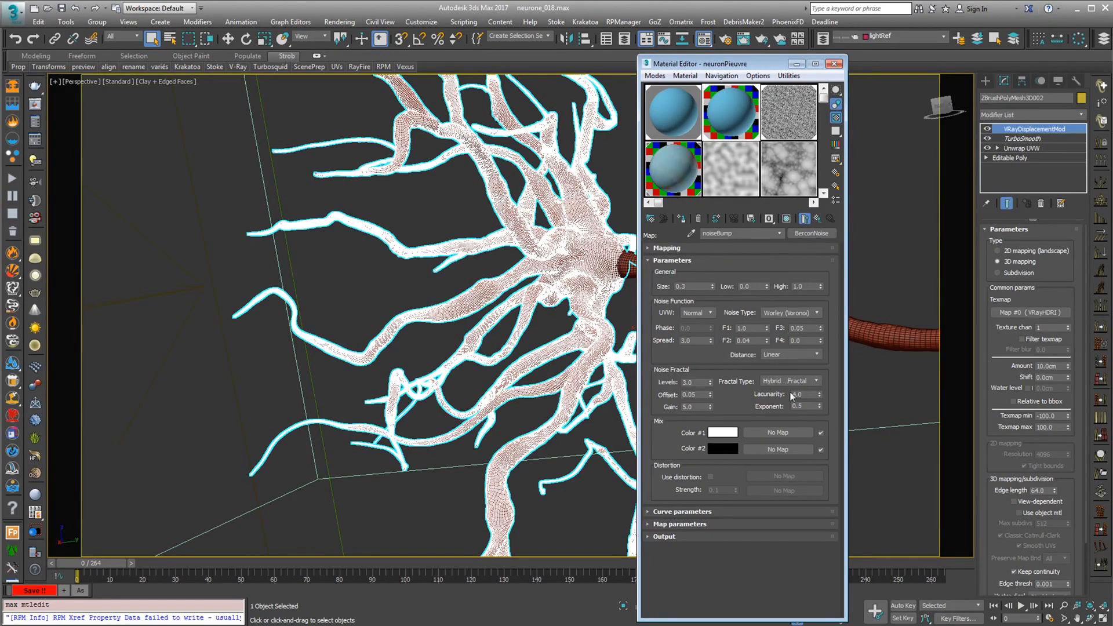
# Open an enlarged preview of the BerconNoise Map #8 and set its noise type to Worley (Voronoi)
pyautogui.click(728, 164)
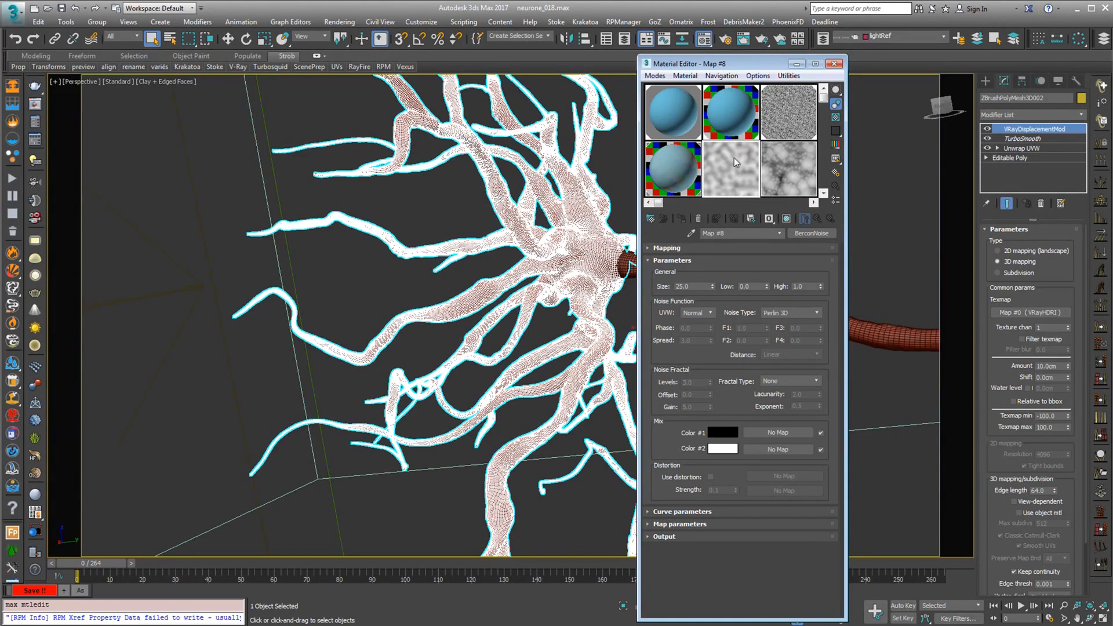
pyautogui.doubleClick(725, 168)
pyautogui.moveTo(306, 116); pyautogui.dragTo(477, 125)
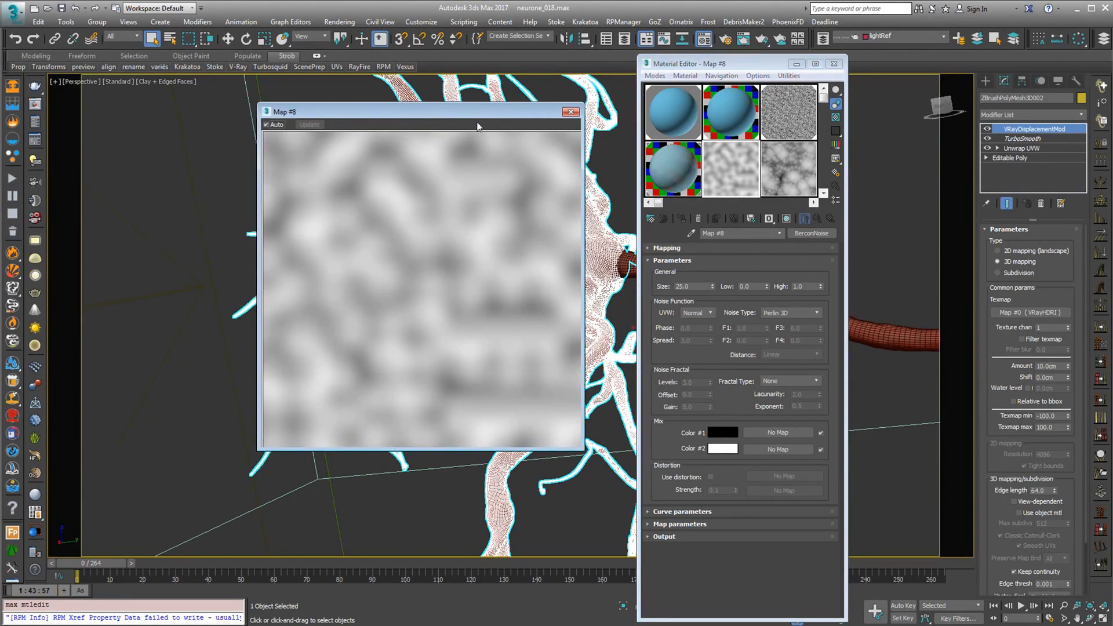
pyautogui.click(814, 315)
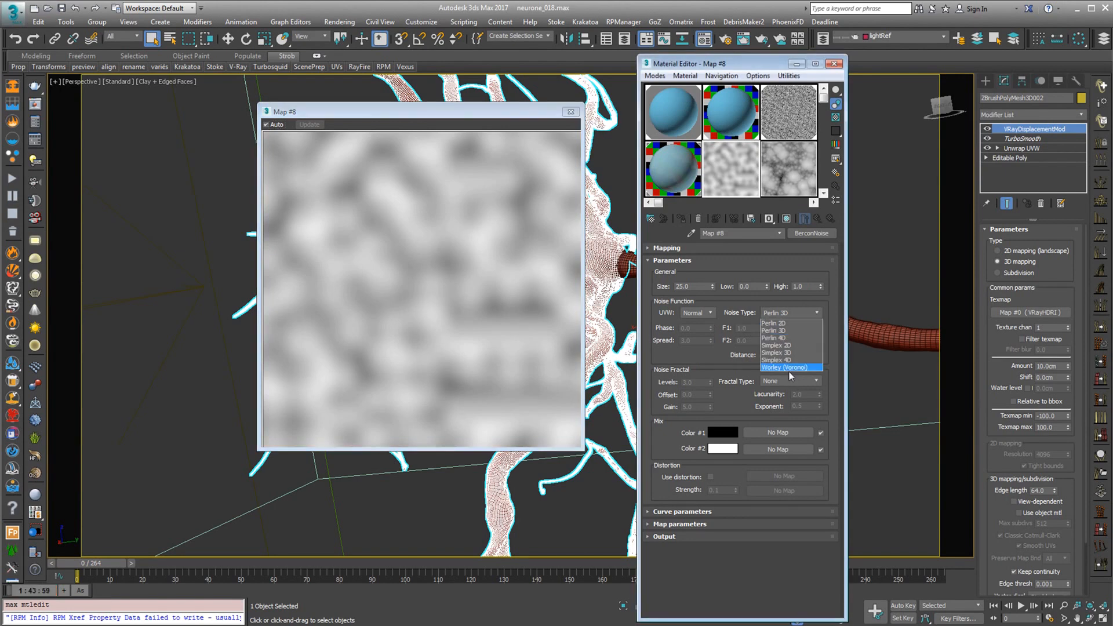
pyautogui.click(781, 367)
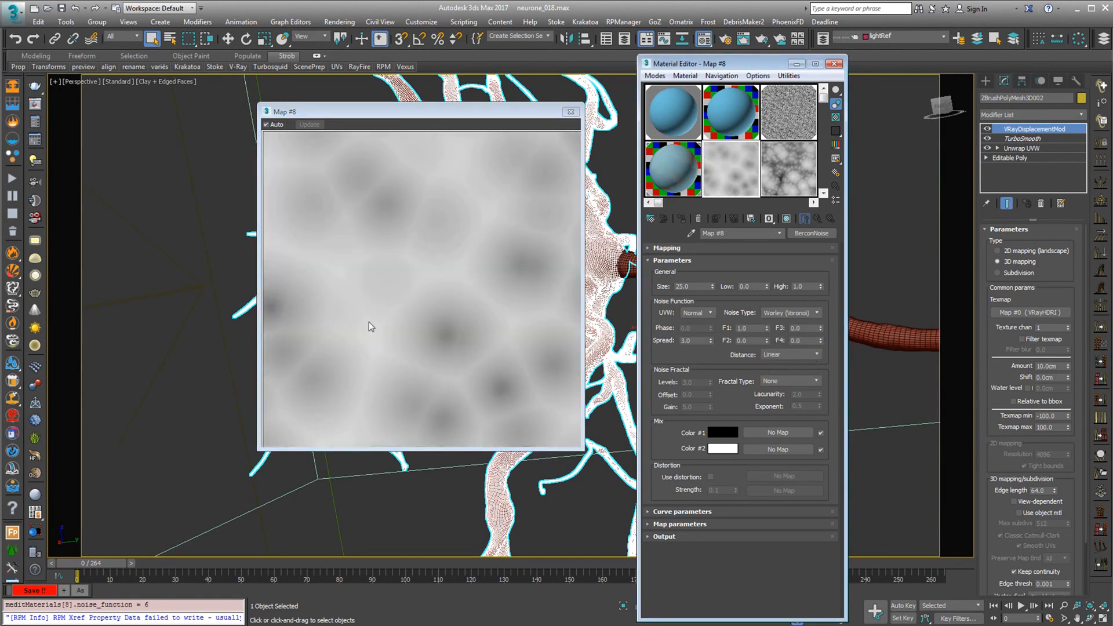
# Swap Color #1 and Color #2 of Map #8 and set its fractal type to Hybrid Multi Fractal
pyautogui.moveTo(723, 433); pyautogui.dragTo(722, 449)
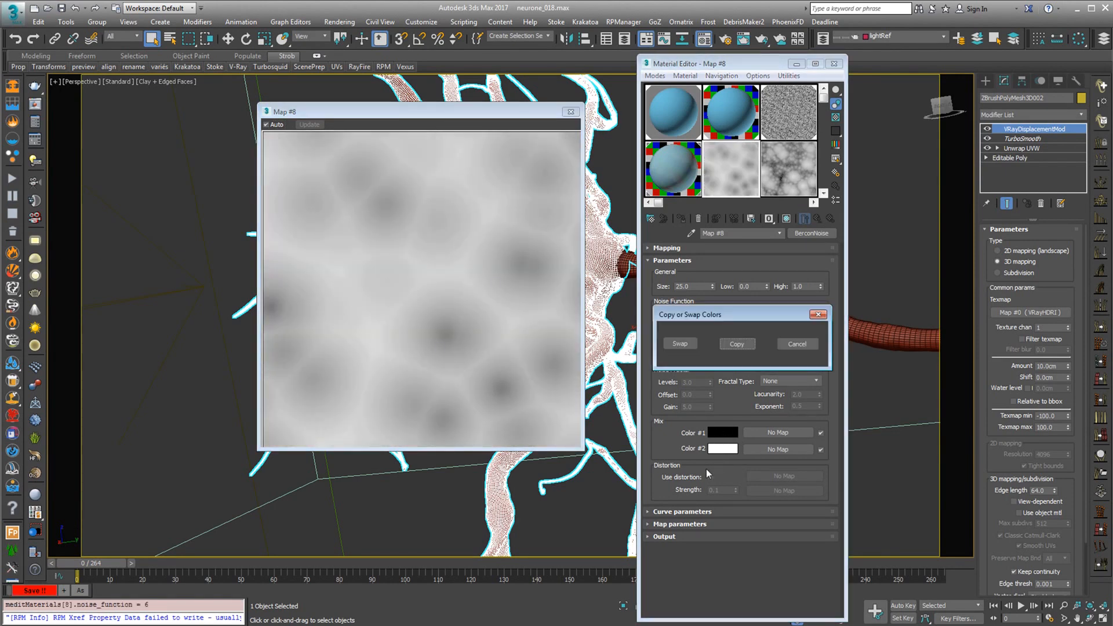
pyautogui.click(680, 343)
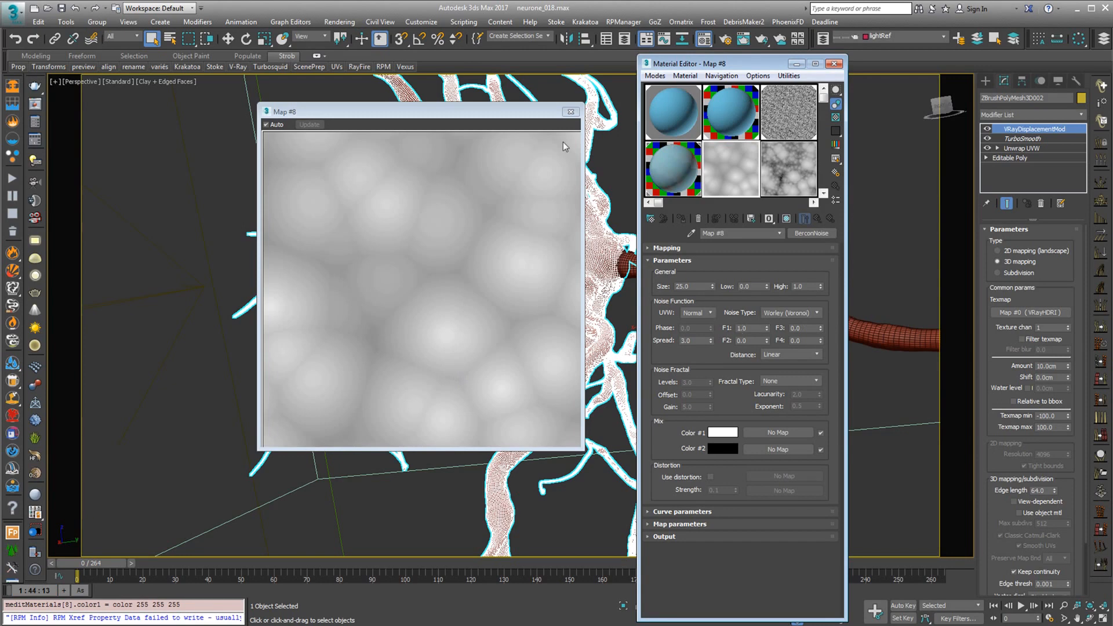
pyautogui.moveTo(489, 112); pyautogui.dragTo(369, 113)
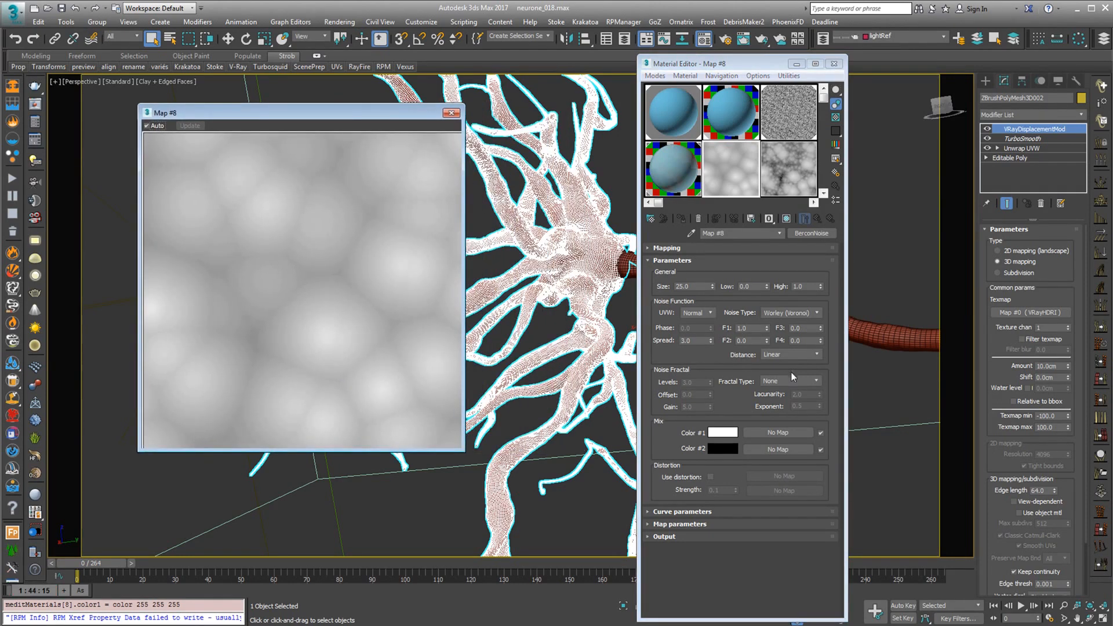
pyautogui.click(777, 380)
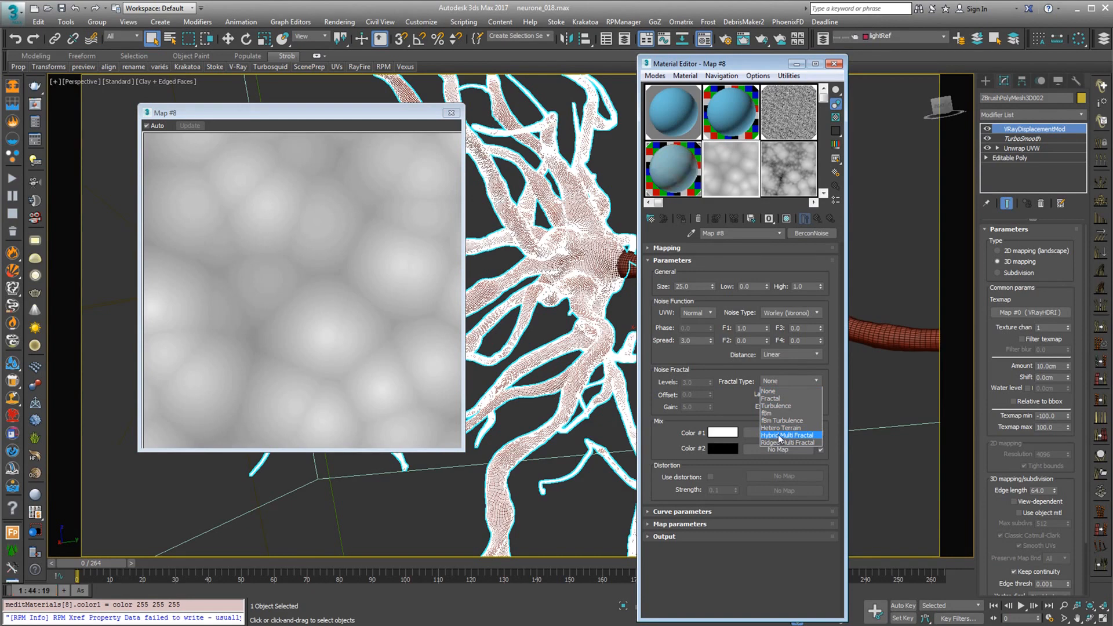
pyautogui.click(780, 435)
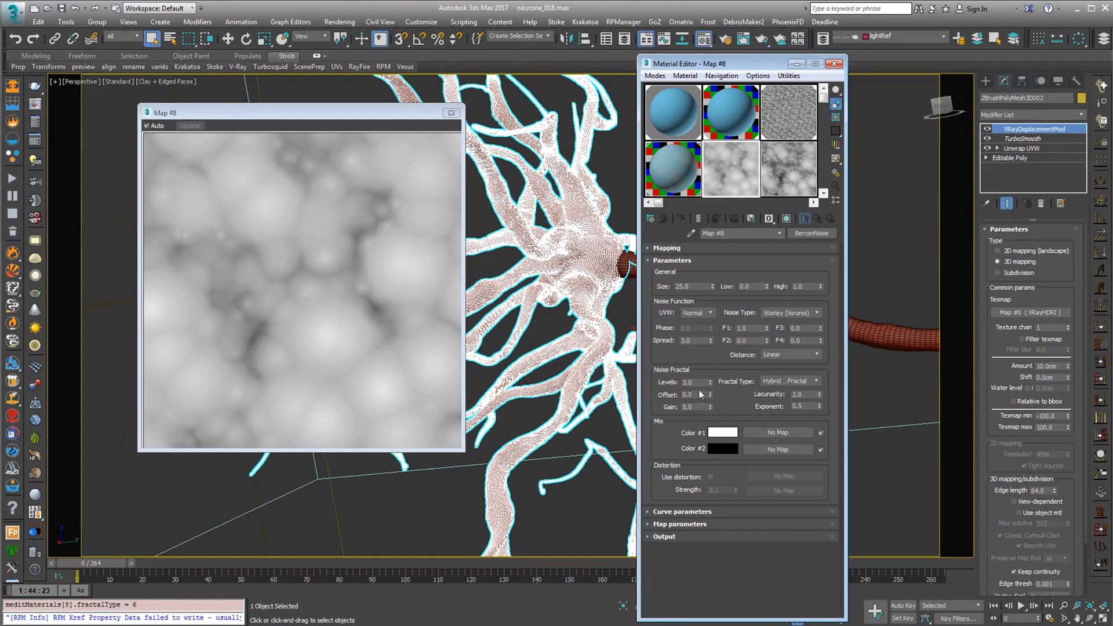
# Open an enlarged preview of Map #7 to compare its noise with Map #8
pyautogui.click(783, 165)
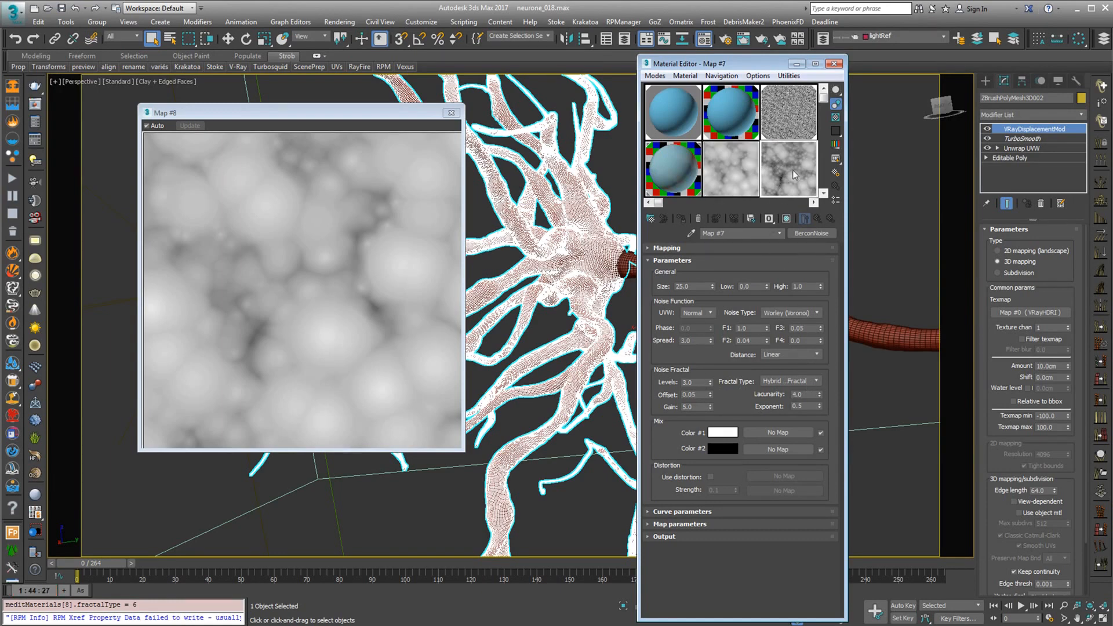
pyautogui.doubleClick(792, 169)
pyautogui.moveTo(315, 113); pyautogui.dragTo(388, 127)
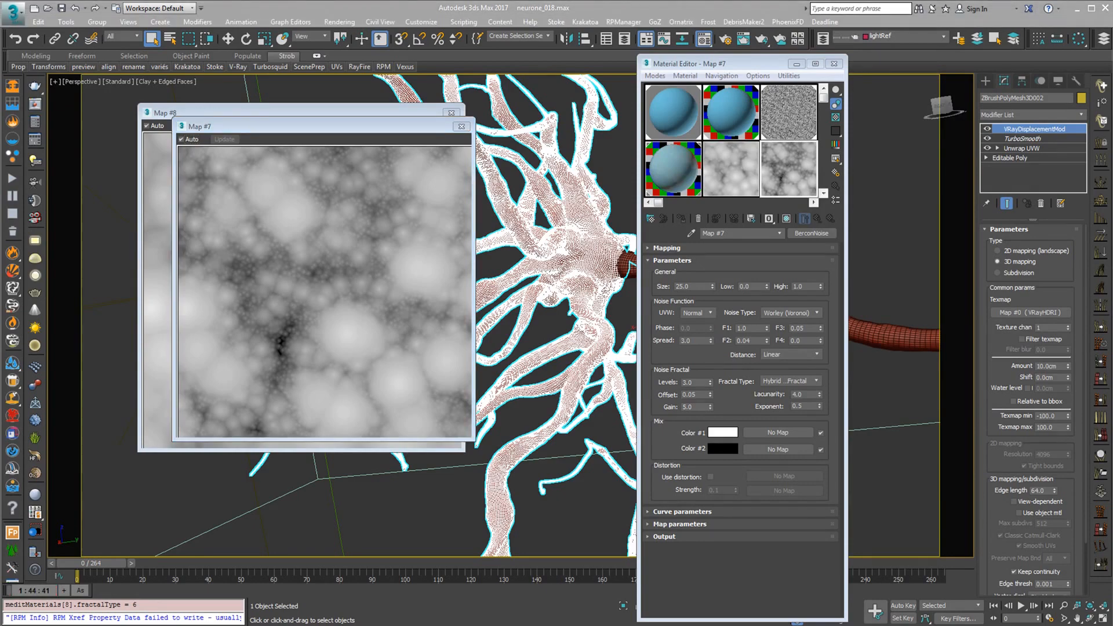
# Switch to djv_view, examine the surface bumps at frame 77 of the NeuronV001 render, and uncover the noise previews again
pyautogui.hotkey('alt', 'Tab')
pyautogui.moveTo(470, 573); pyautogui.dragTo(390, 568)
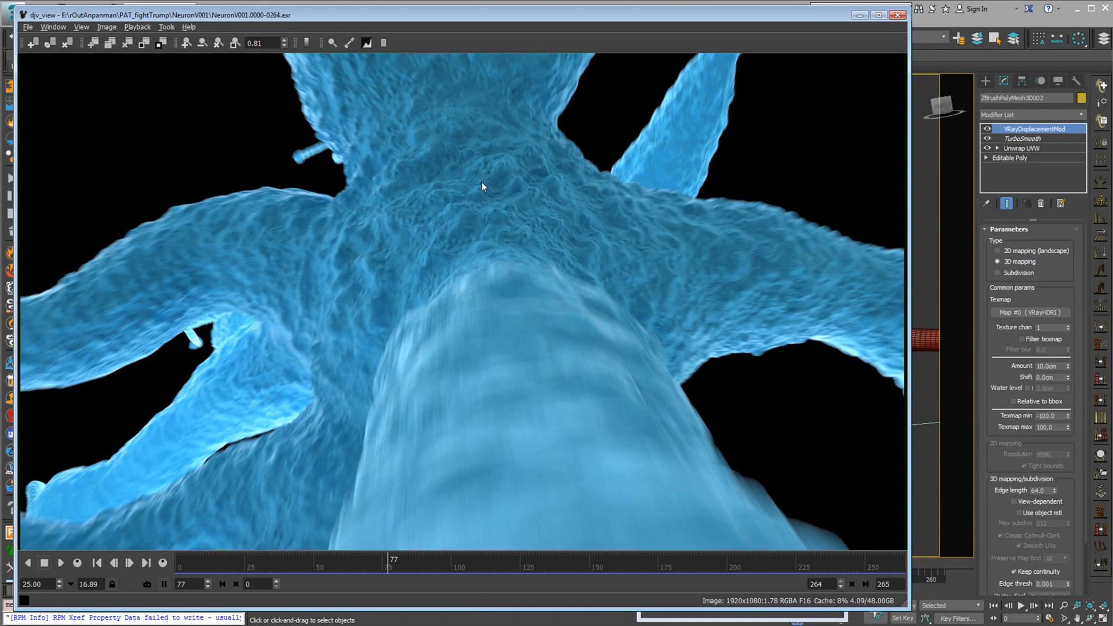
pyautogui.moveTo(519, 18); pyautogui.dragTo(534, 92)
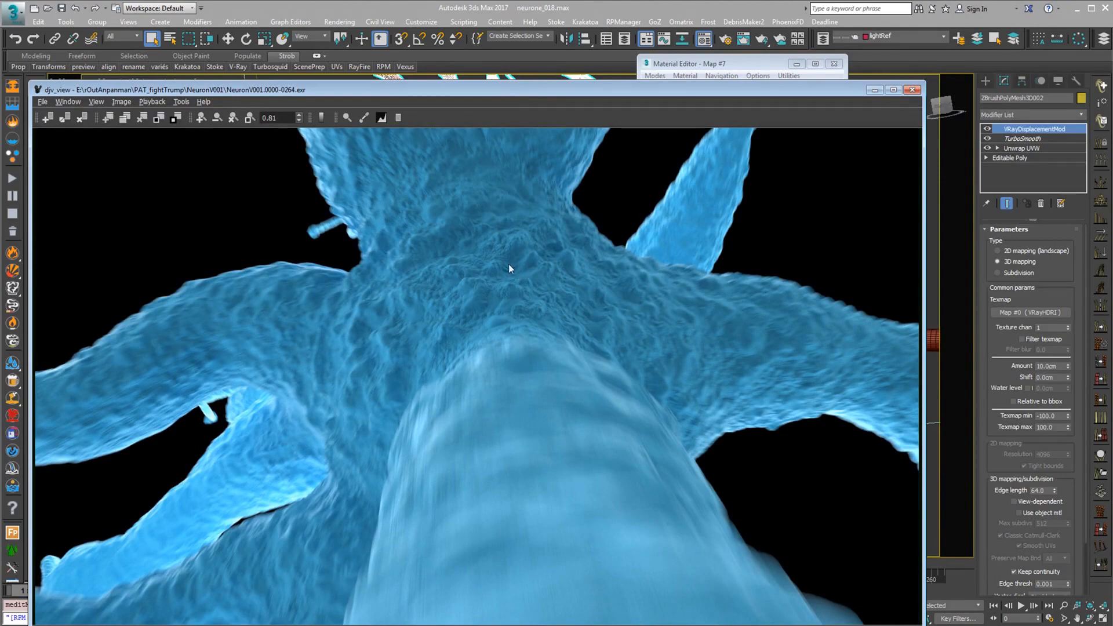
pyautogui.moveTo(526, 92)
pyautogui.mouseDown()
pyautogui.moveTo(545, 111)
pyautogui.moveTo(524, 93)
pyautogui.mouseUp()
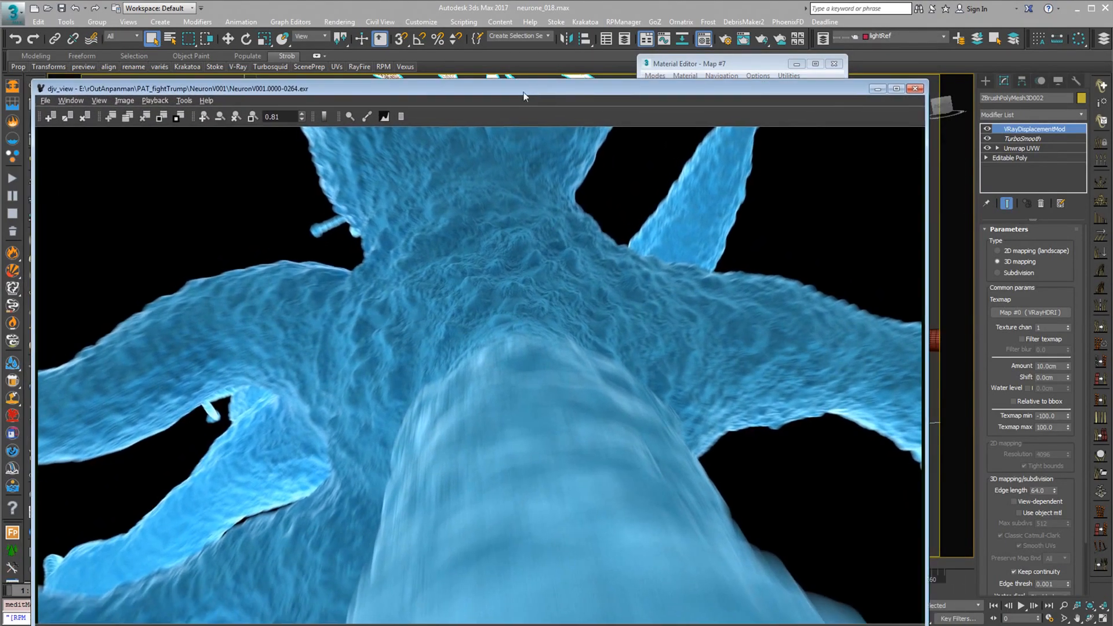
pyautogui.moveTo(747, 93); pyautogui.dragTo(764, 520)
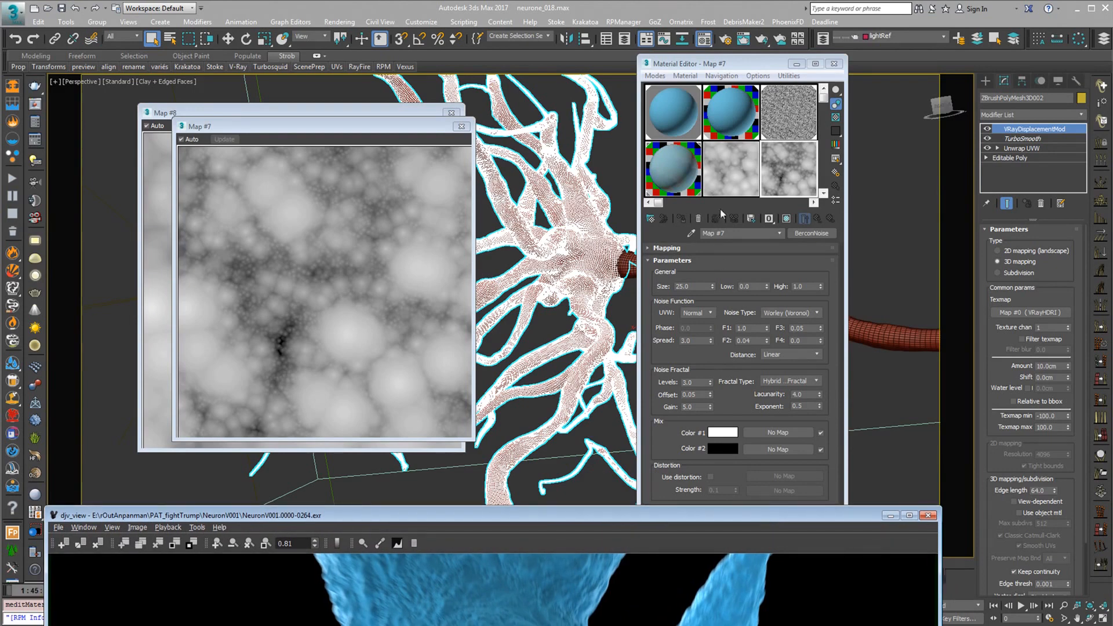
# Arrange the Material Editor beside the Map #7 preview to review the BerconNoise pattern with its parameters
pyautogui.moveTo(736, 64); pyautogui.dragTo(676, 60)
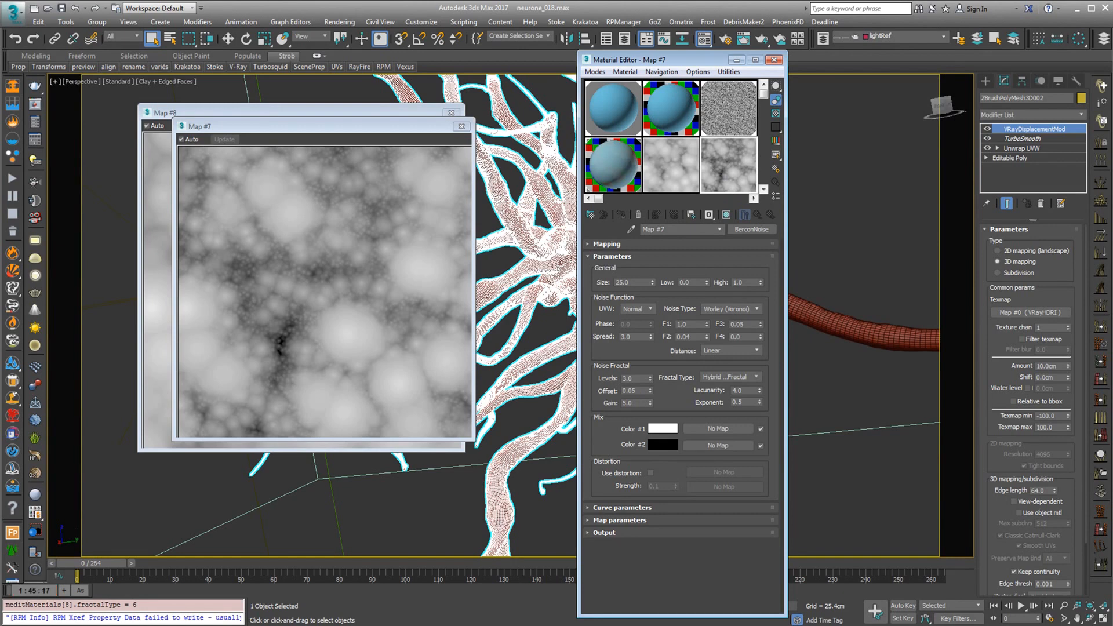
pyautogui.moveTo(539, 516); pyautogui.dragTo(620, 441)
pyautogui.moveTo(684, 60); pyautogui.dragTo(631, 74)
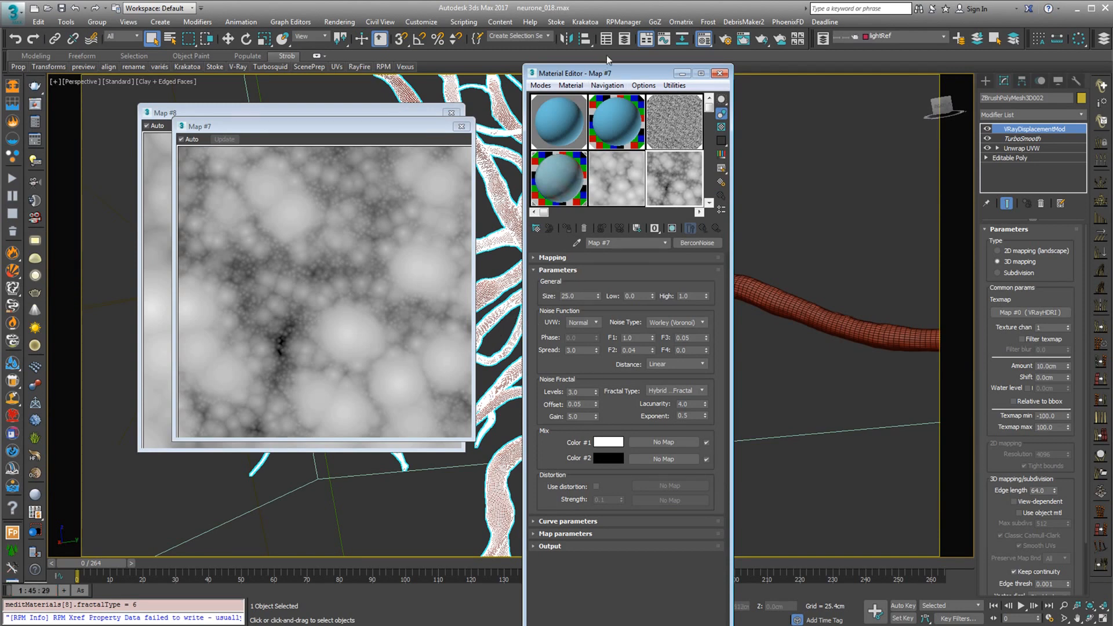
pyautogui.moveTo(632, 70); pyautogui.dragTo(645, 77)
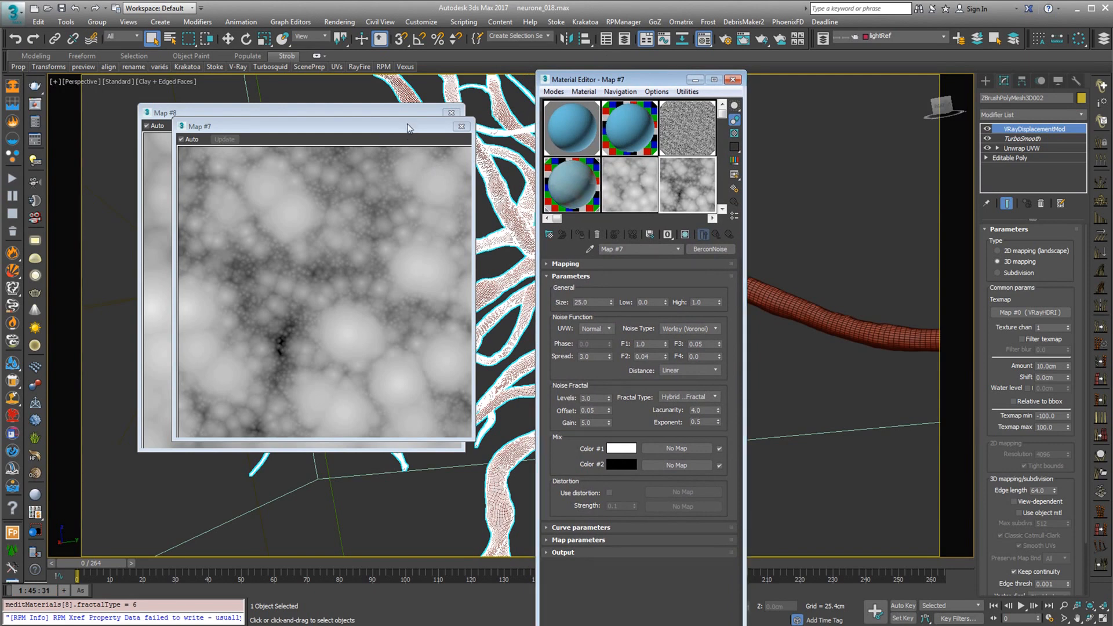
pyautogui.moveTo(407, 127); pyautogui.dragTo(383, 185)
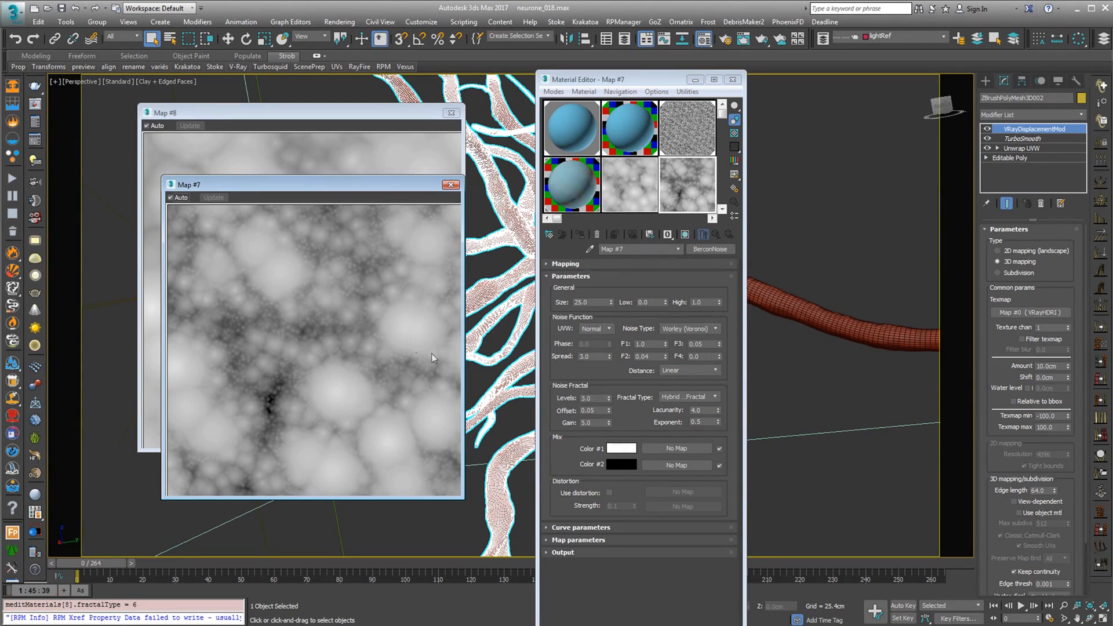
# Bring the djv_view render back to examine the bump detail at the neuron's centre, then uncover the noise maps
pyautogui.hotkey('alt', 'Tab')
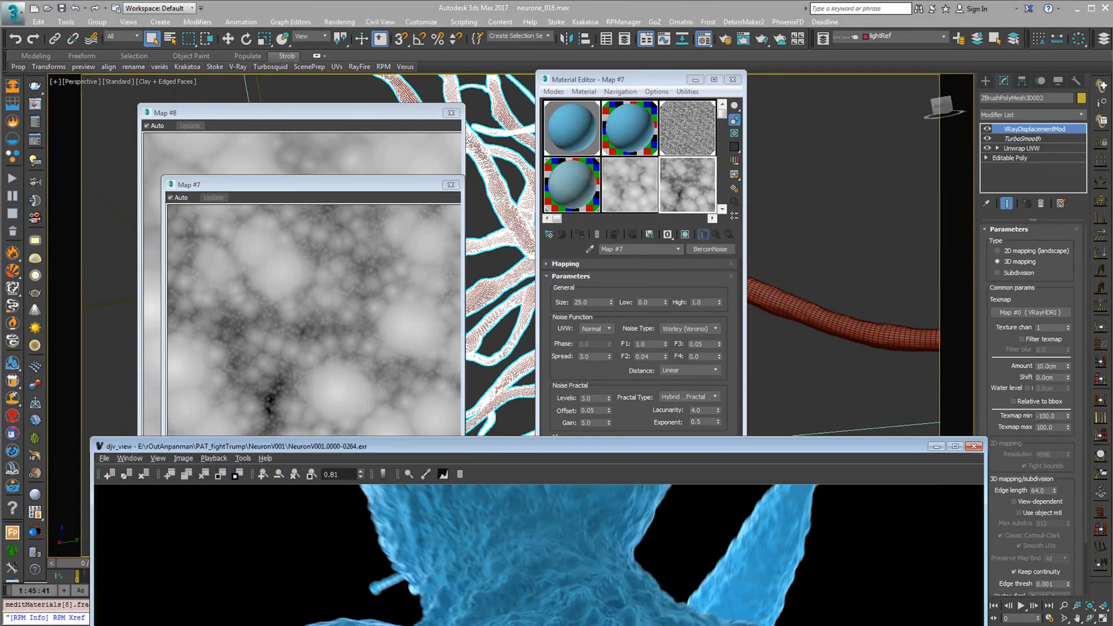
pyautogui.moveTo(575, 447); pyautogui.dragTo(554, 80)
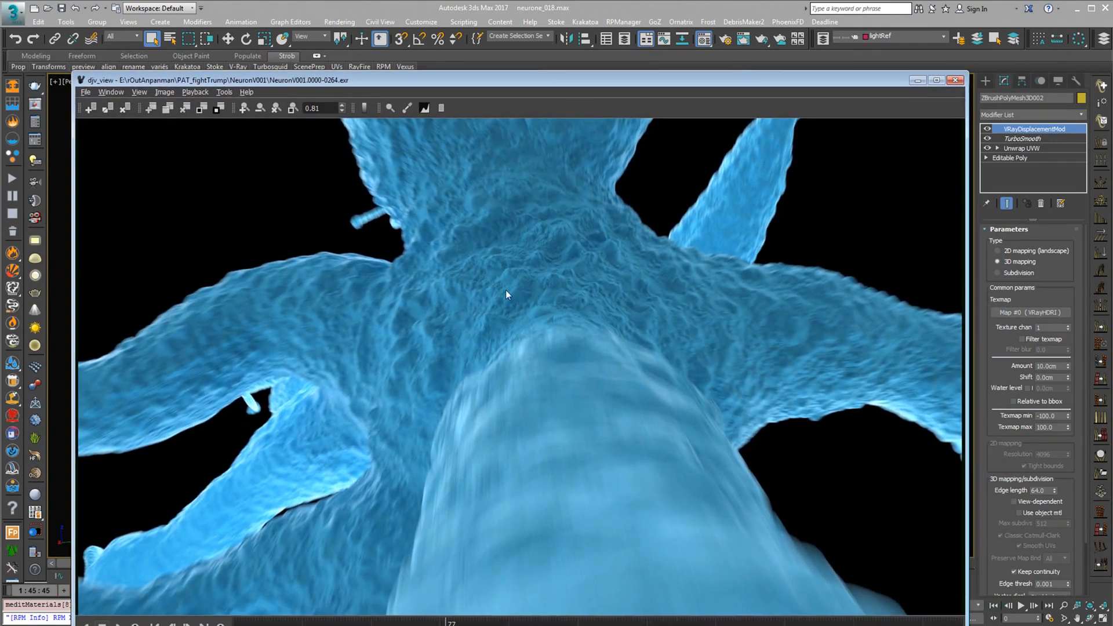
pyautogui.moveTo(585, 81); pyautogui.dragTo(586, 86)
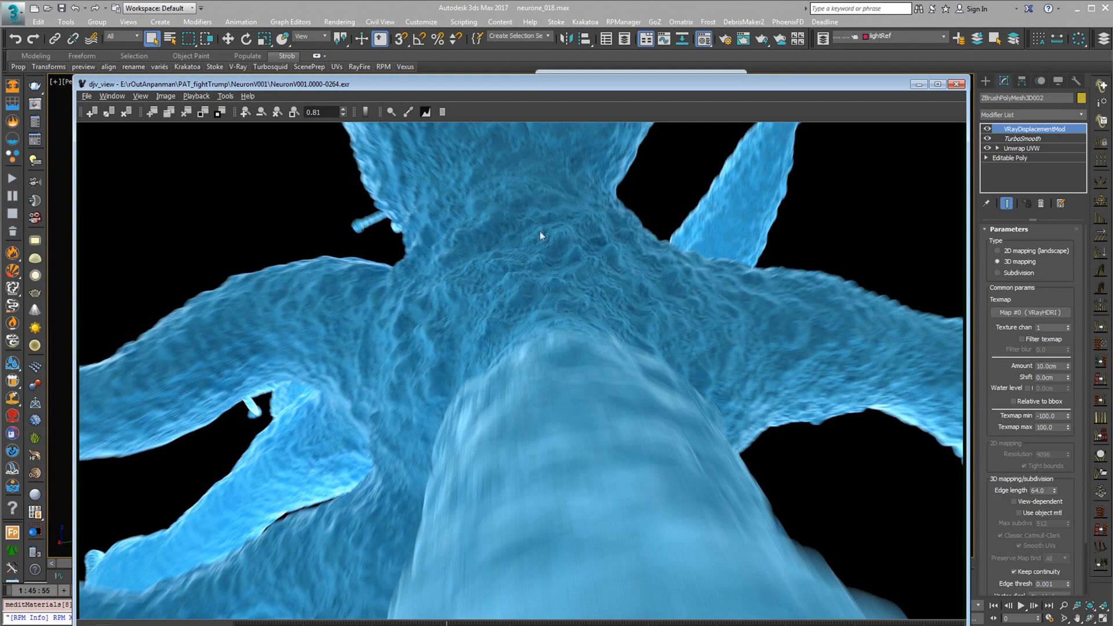
pyautogui.moveTo(543, 83); pyautogui.dragTo(623, 145)
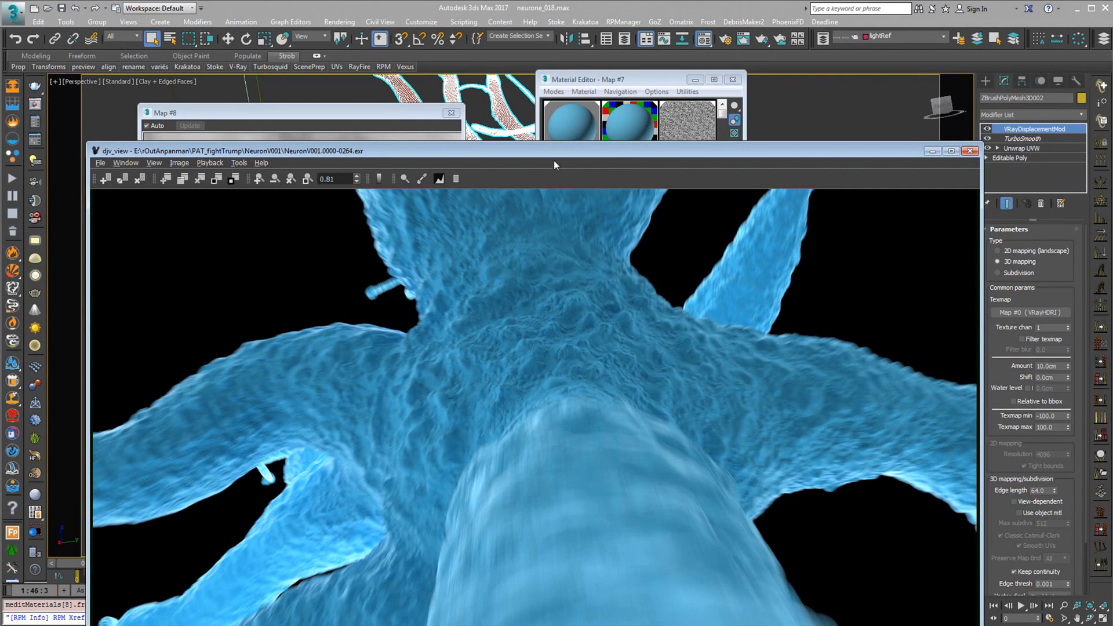
pyautogui.moveTo(554, 161); pyautogui.dragTo(543, 489)
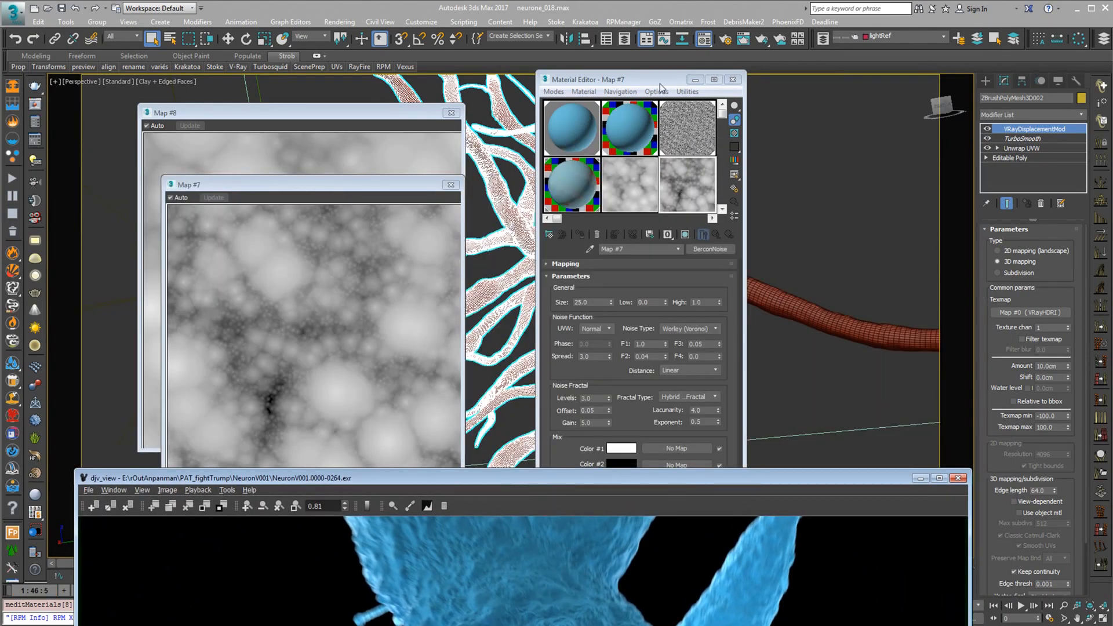
pyautogui.moveTo(720, 477); pyautogui.dragTo(713, 538)
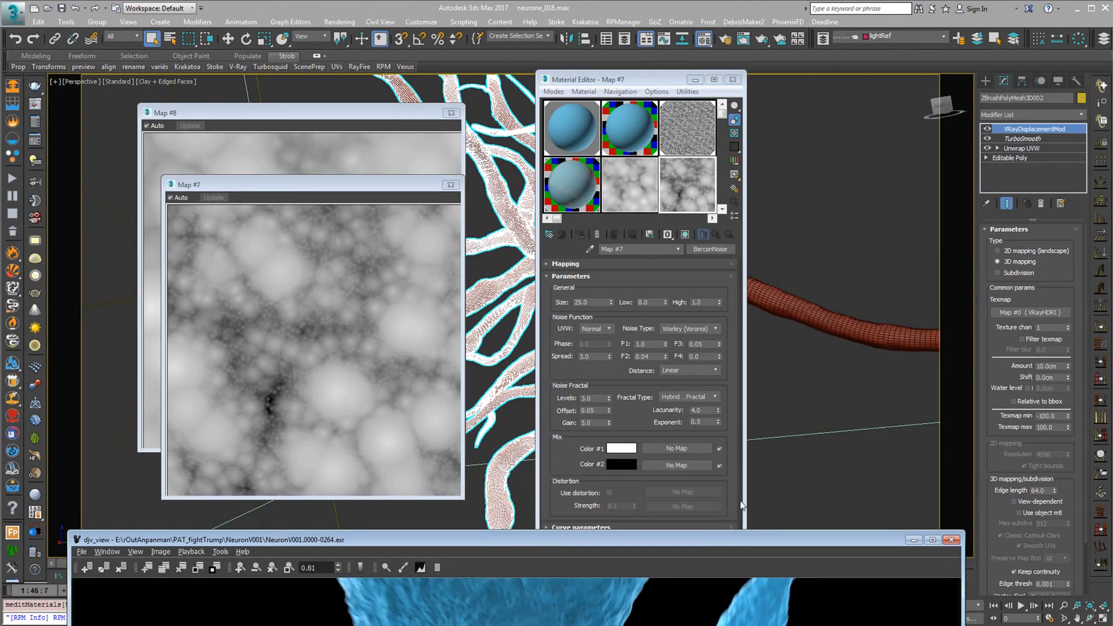
# View the noiseBump map in an enlarged preview and close that preview
pyautogui.click(683, 191)
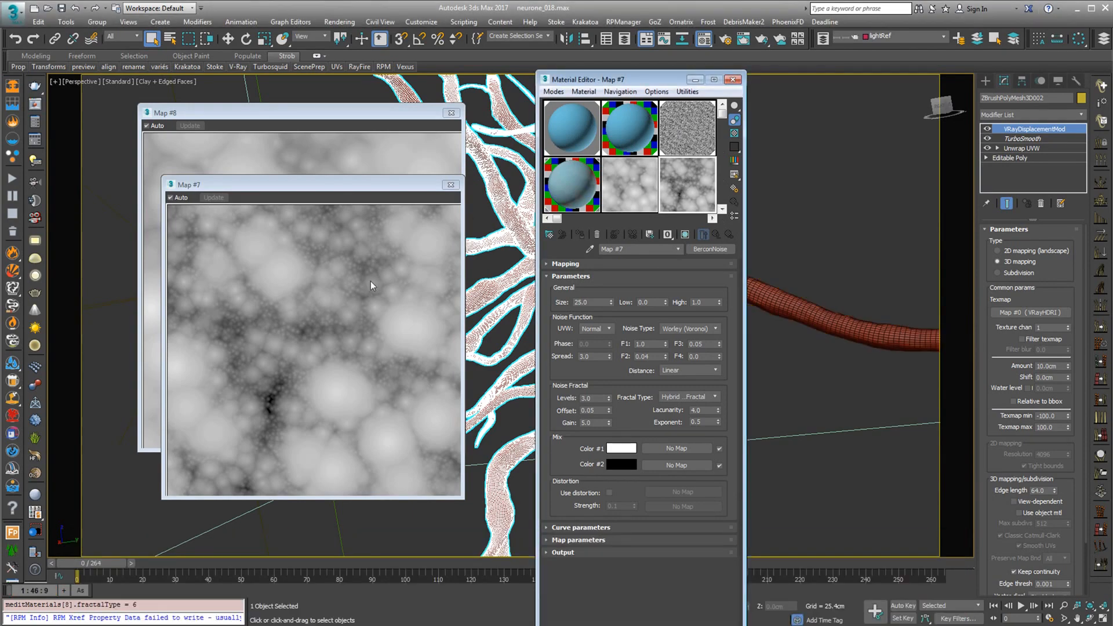
pyautogui.click(687, 132)
pyautogui.doubleClick(701, 128)
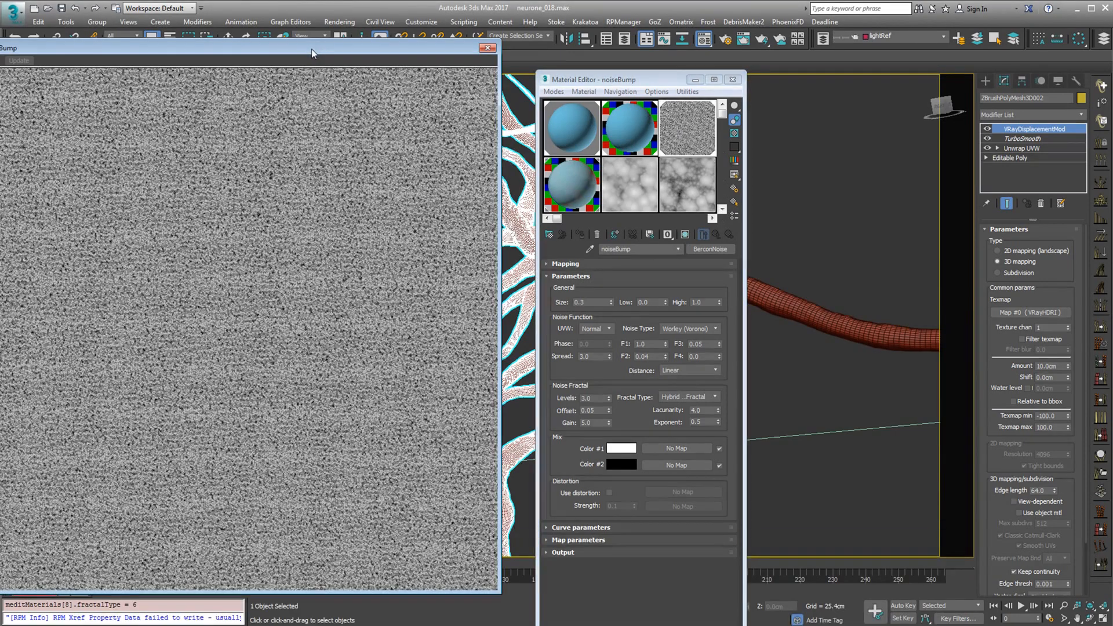
pyautogui.moveTo(311, 49); pyautogui.dragTo(367, 52)
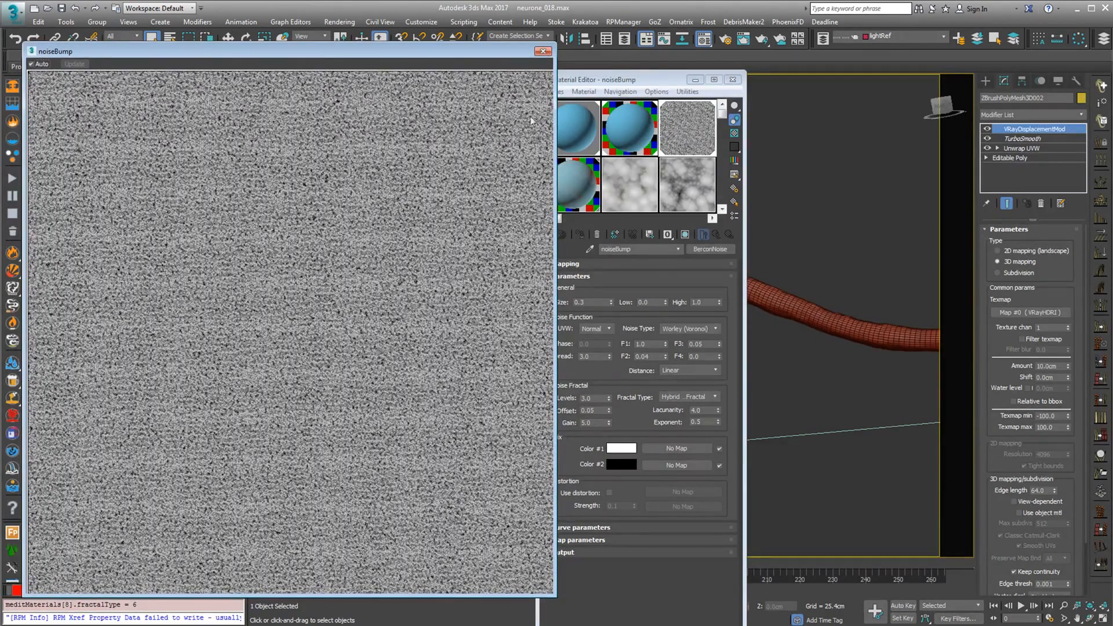
pyautogui.click(543, 52)
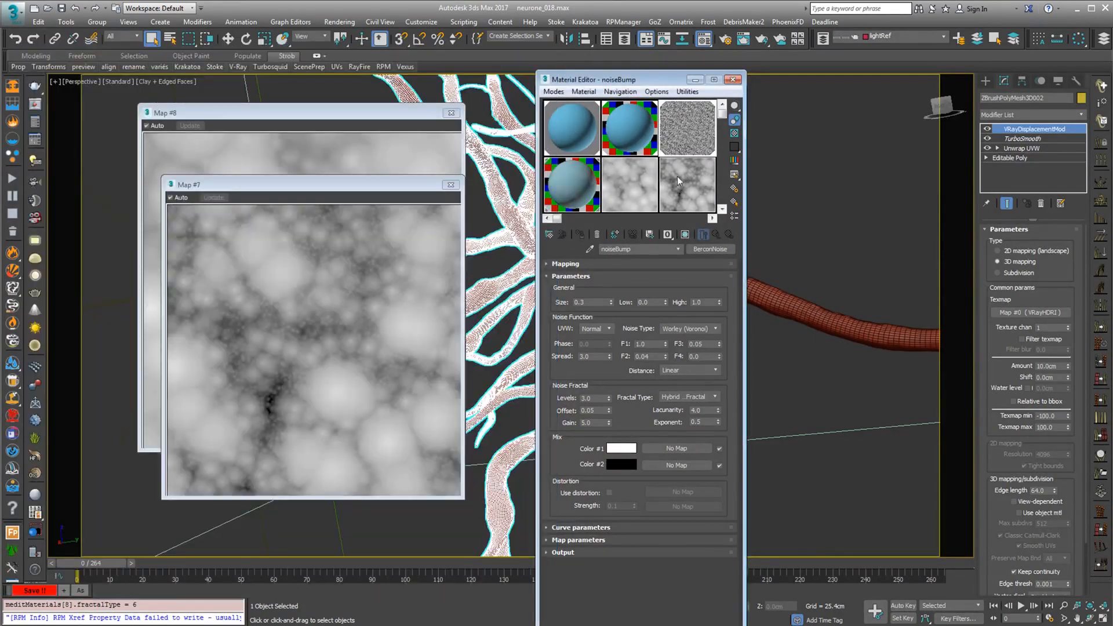
# Show the Map #7 parameters again and close the Map #7 and Map #8 previews
pyautogui.moveTo(375, 183); pyautogui.dragTo(431, 140)
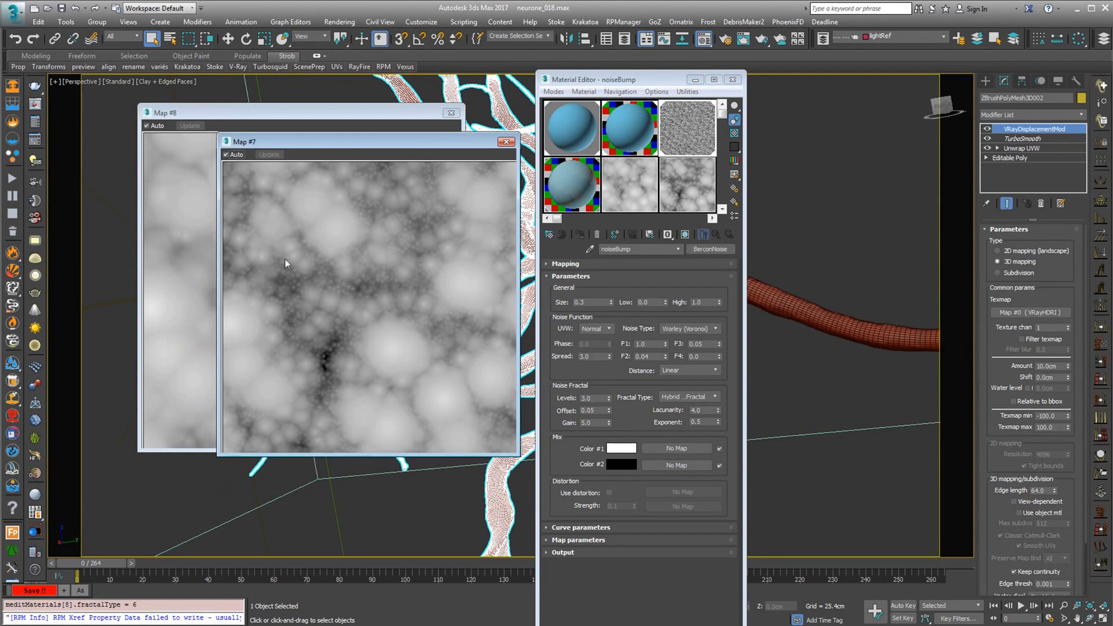
pyautogui.click(689, 184)
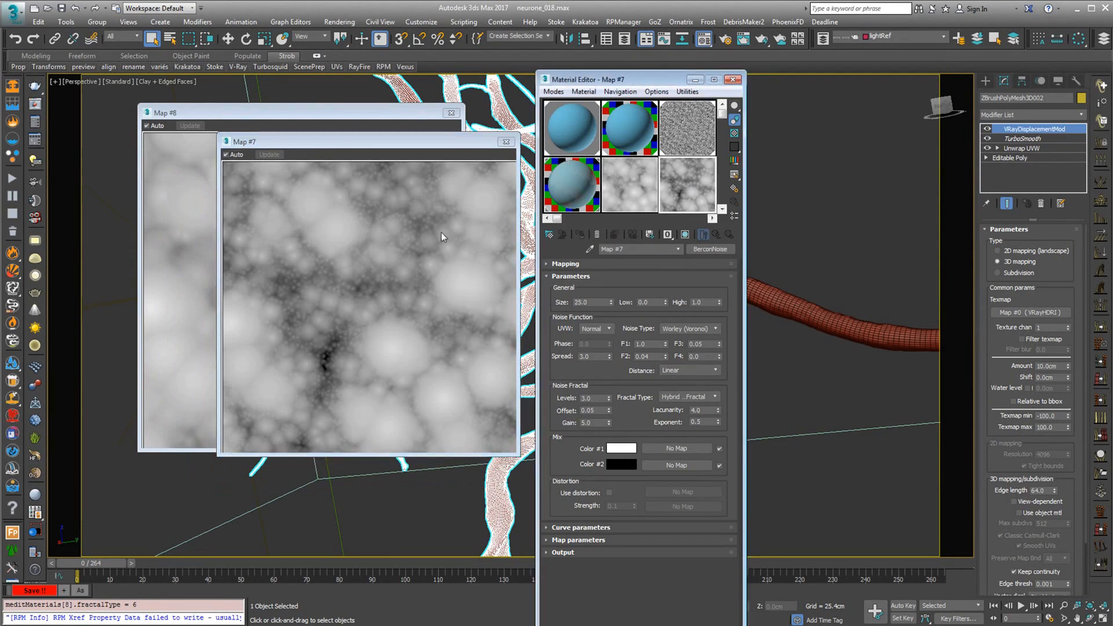
pyautogui.click(506, 142)
pyautogui.click(452, 113)
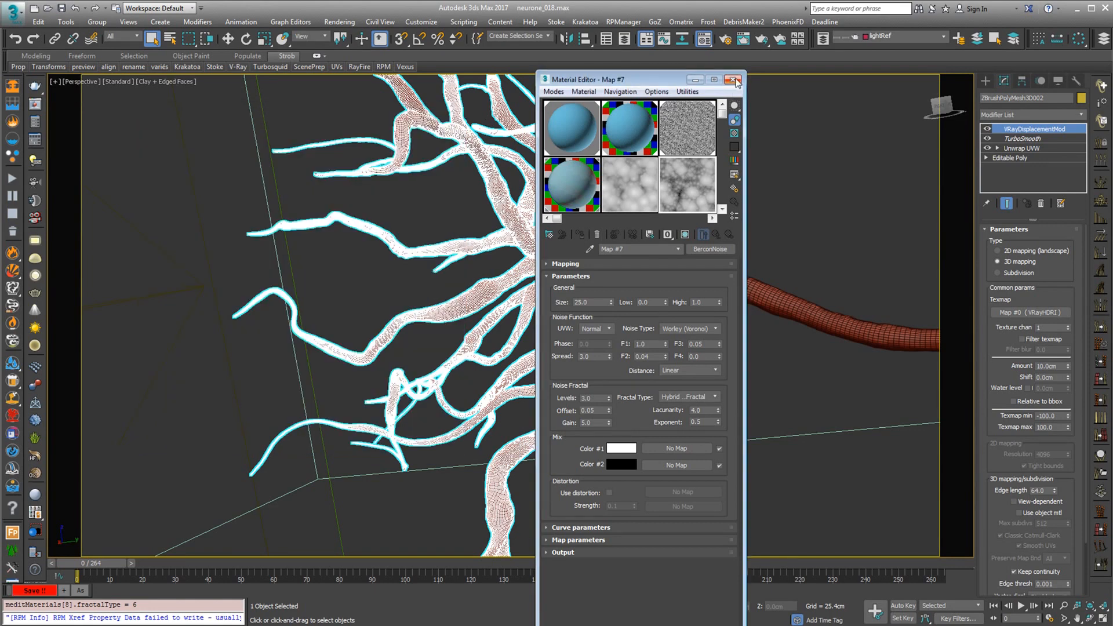
# Move the Material Editor clear of the neuron's dendrites and minimize the djv_view render window
pyautogui.moveTo(666, 79); pyautogui.dragTo(826, 80)
pyautogui.moveTo(569, 538); pyautogui.dragTo(572, 596)
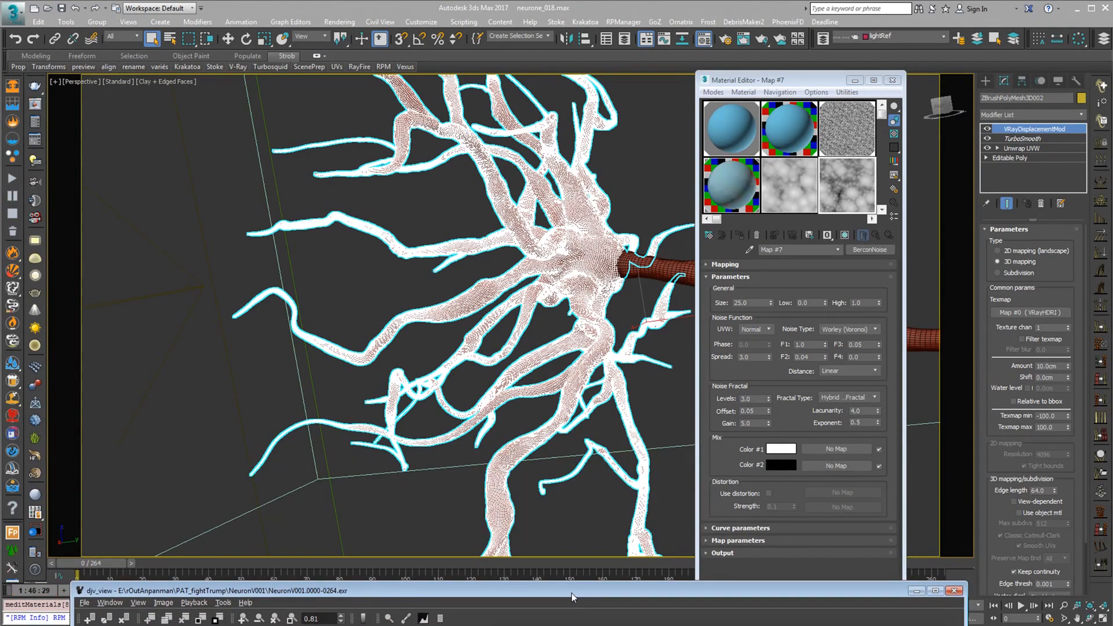
pyautogui.moveTo(571, 597); pyautogui.dragTo(553, 622)
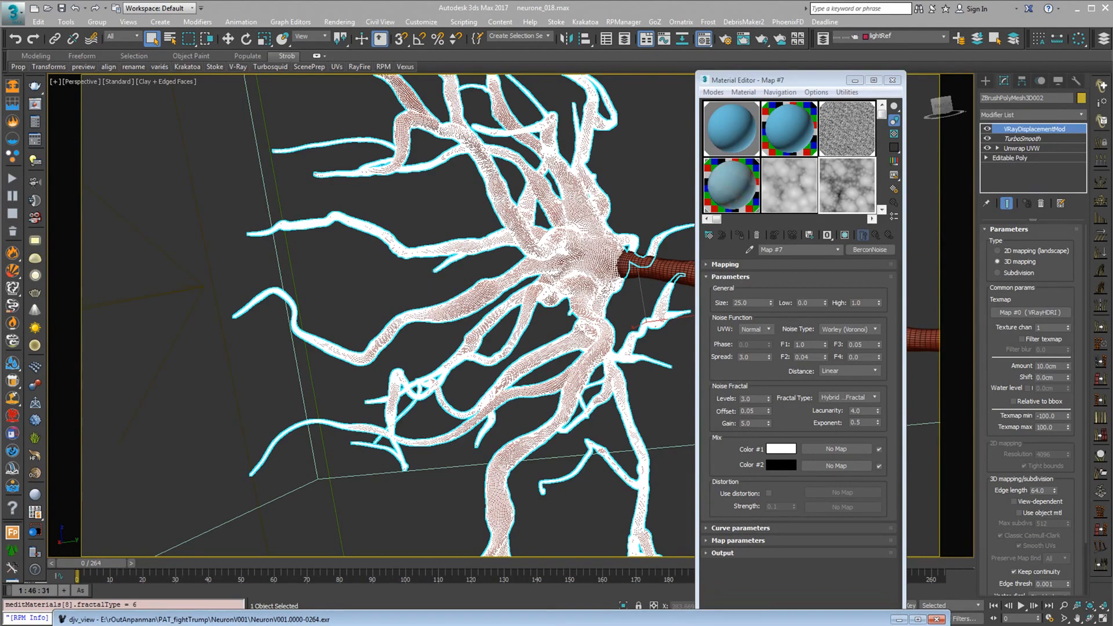
pyautogui.click(899, 619)
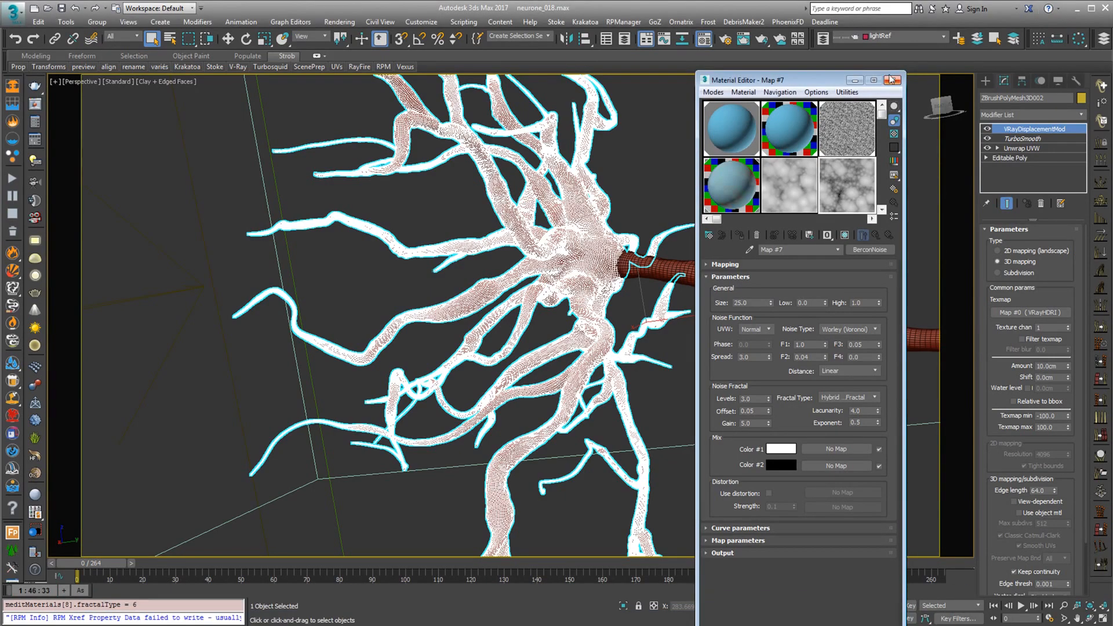
# Close the Material Editor and unhide all objects in the scene
pyautogui.click(893, 80)
pyautogui.keyDown('alt'); pyautogui.moveTo(699, 375); pyautogui.dragTo(506, 371, button='middle'); pyautogui.keyUp('alt')
pyautogui.scroll(-5, 701, 386)
pyautogui.scroll(-3, 700, 386)
pyautogui.click(1058, 80)
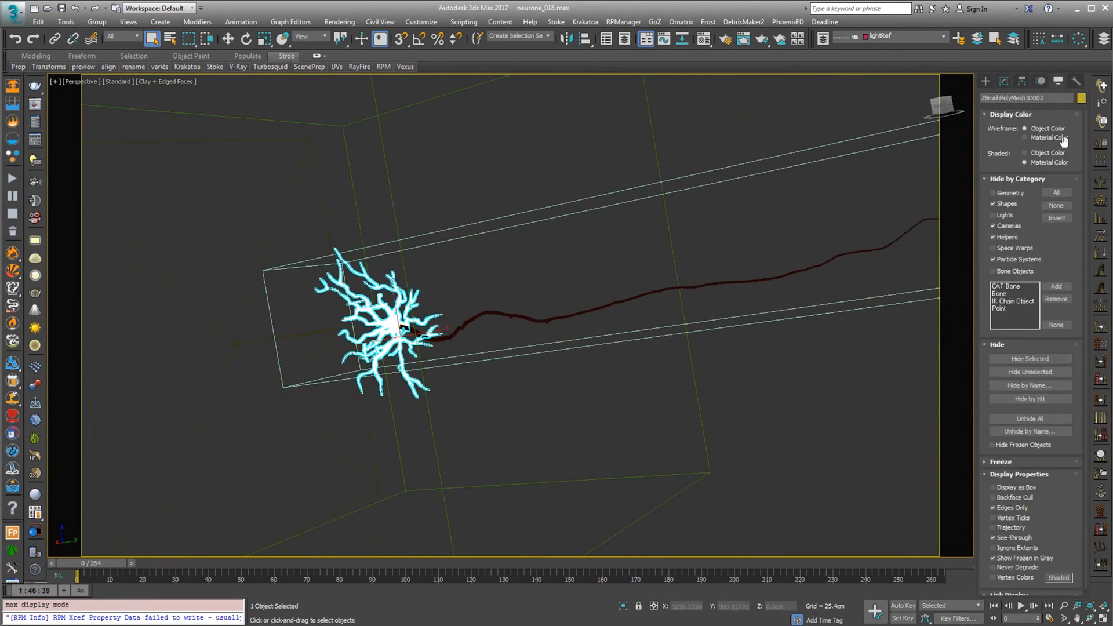
pyautogui.click(1030, 419)
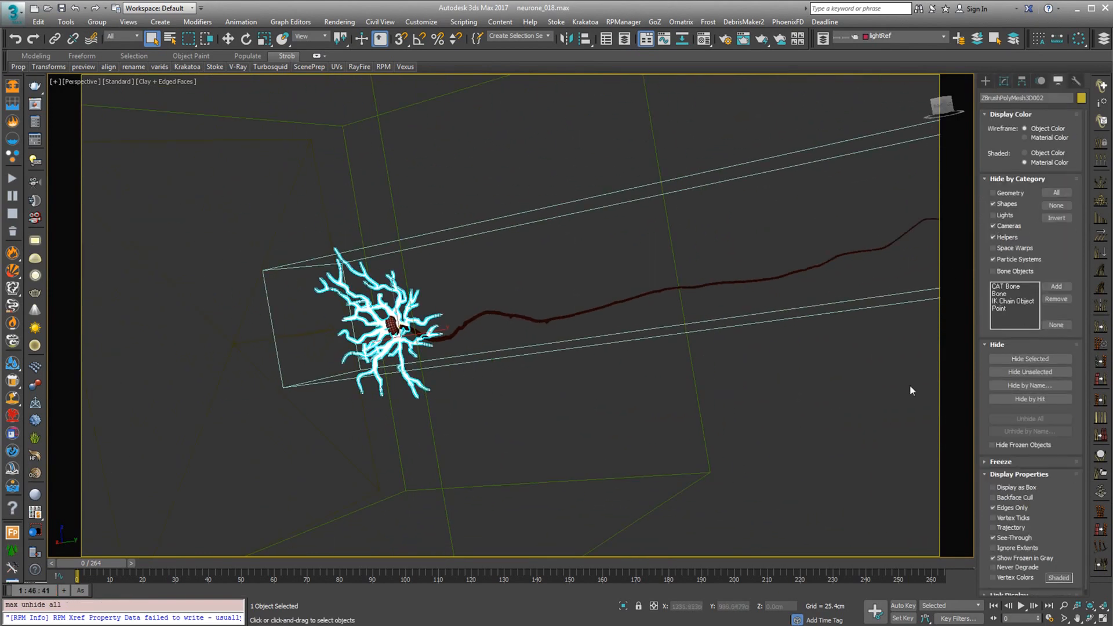
pyautogui.keyDown('alt'); pyautogui.moveTo(383, 324); pyautogui.dragTo(443, 358, button='middle'); pyautogui.keyUp('alt')
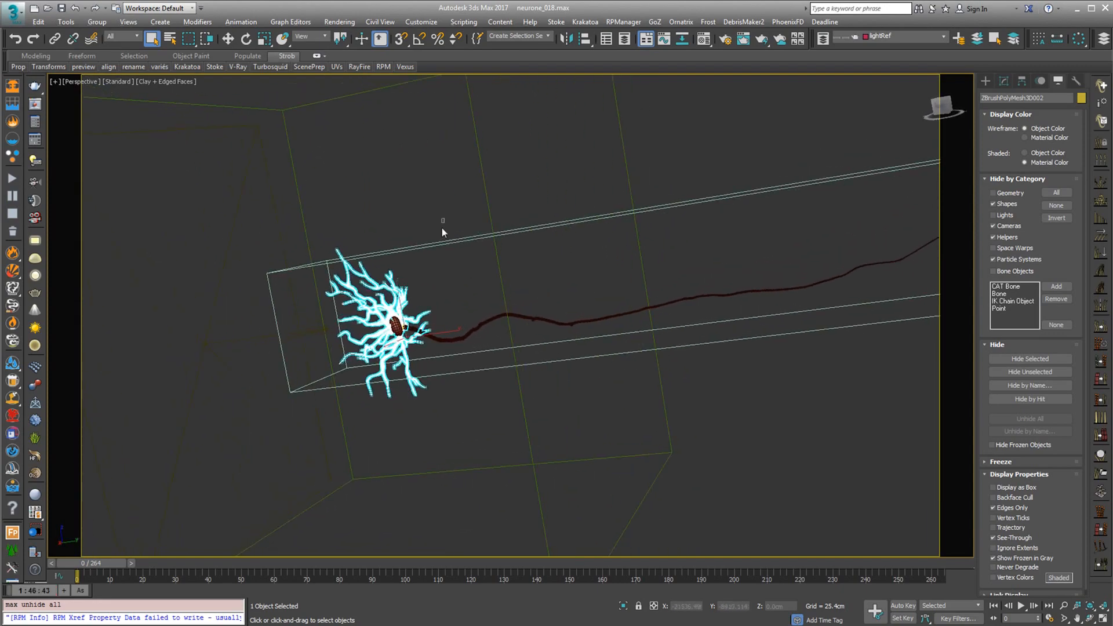
# Select the CylinderREF object and the VRayLight001 light enclosing the neuron and hide them
pyautogui.click(455, 303)
pyautogui.keyDown('alt'); pyautogui.moveTo(456, 304); pyautogui.dragTo(313, 276, button='middle'); pyautogui.keyUp('alt')
pyautogui.scroll(-4, 313, 276)
pyautogui.moveTo(228, 340); pyautogui.dragTo(266, 353)
pyautogui.keyDown('alt'); pyautogui.moveTo(266, 353); pyautogui.dragTo(277, 297, button='middle'); pyautogui.keyUp('alt')
pyautogui.keyDown('alt'); pyautogui.moveTo(345, 294); pyautogui.dragTo(360, 355, button='middle'); pyautogui.keyUp('alt')
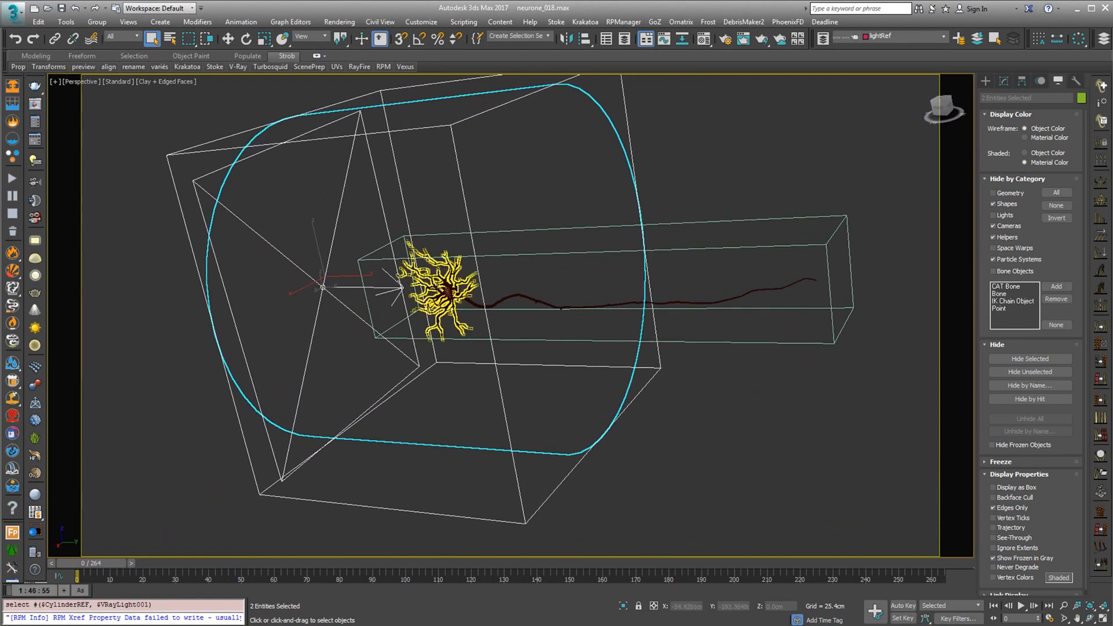
pyautogui.keyDown('alt'); pyautogui.moveTo(432, 385); pyautogui.dragTo(365, 382, button='middle'); pyautogui.keyUp('alt')
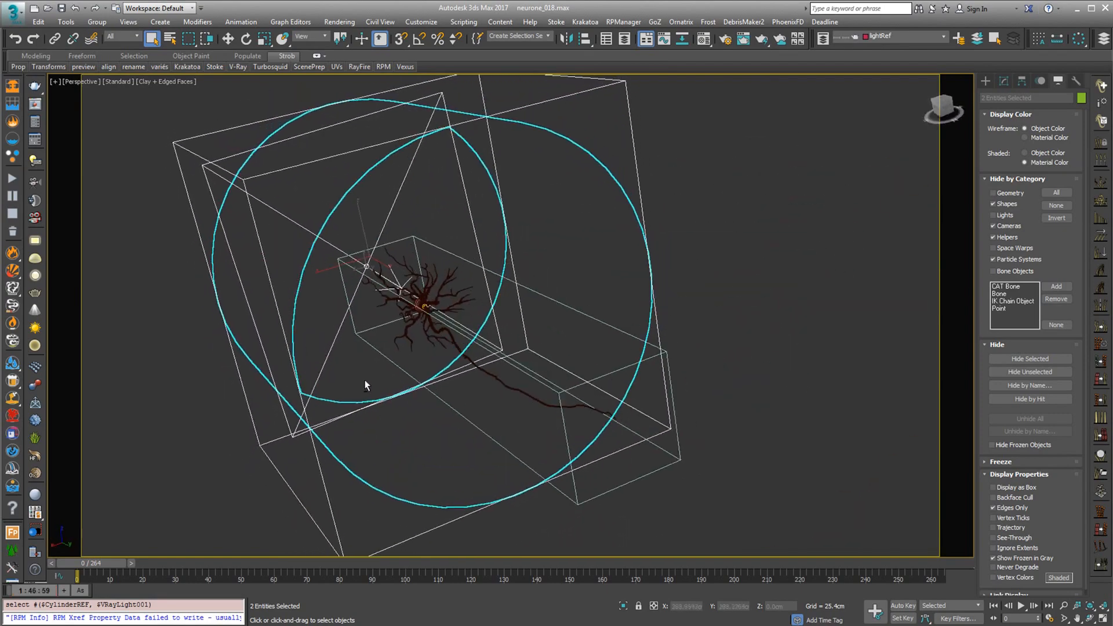
pyautogui.keyDown('alt'); pyautogui.moveTo(311, 255); pyautogui.dragTo(371, 255, button='middle'); pyautogui.keyUp('alt')
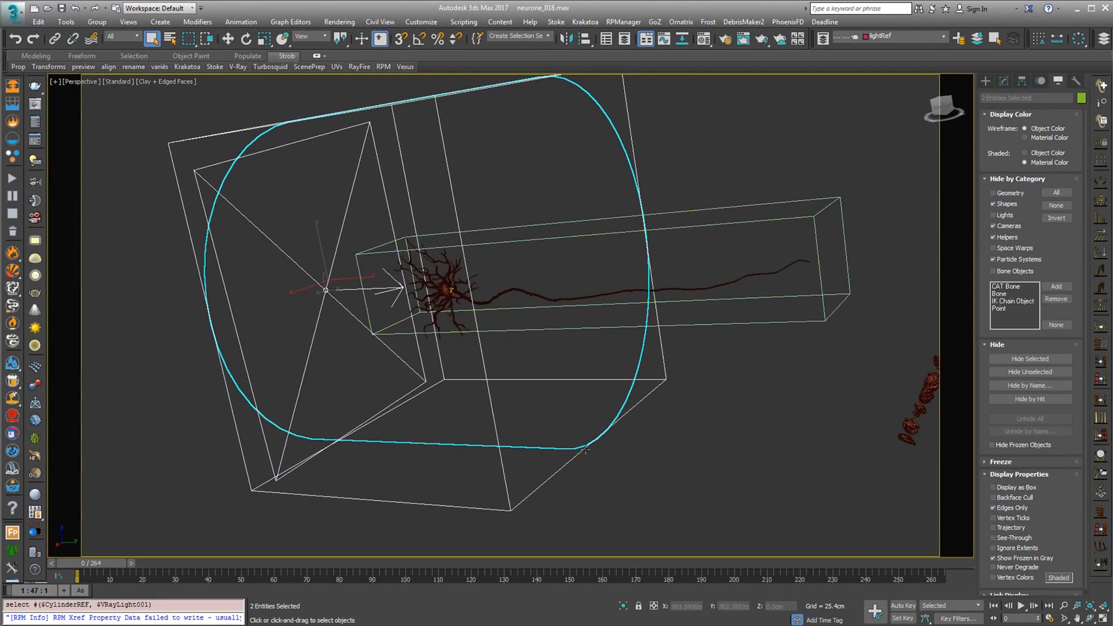
pyautogui.keyDown('alt'); pyautogui.moveTo(521, 324); pyautogui.dragTo(389, 385, button='middle'); pyautogui.keyUp('alt')
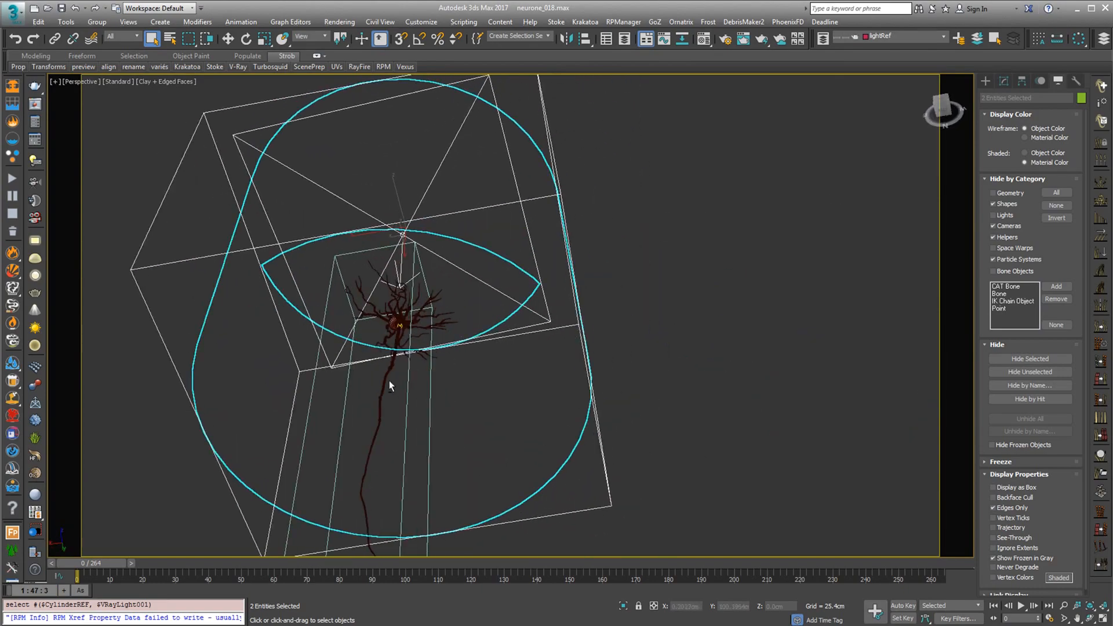
pyautogui.keyDown('alt'); pyautogui.moveTo(520, 403); pyautogui.dragTo(453, 321, button='middle'); pyautogui.keyUp('alt')
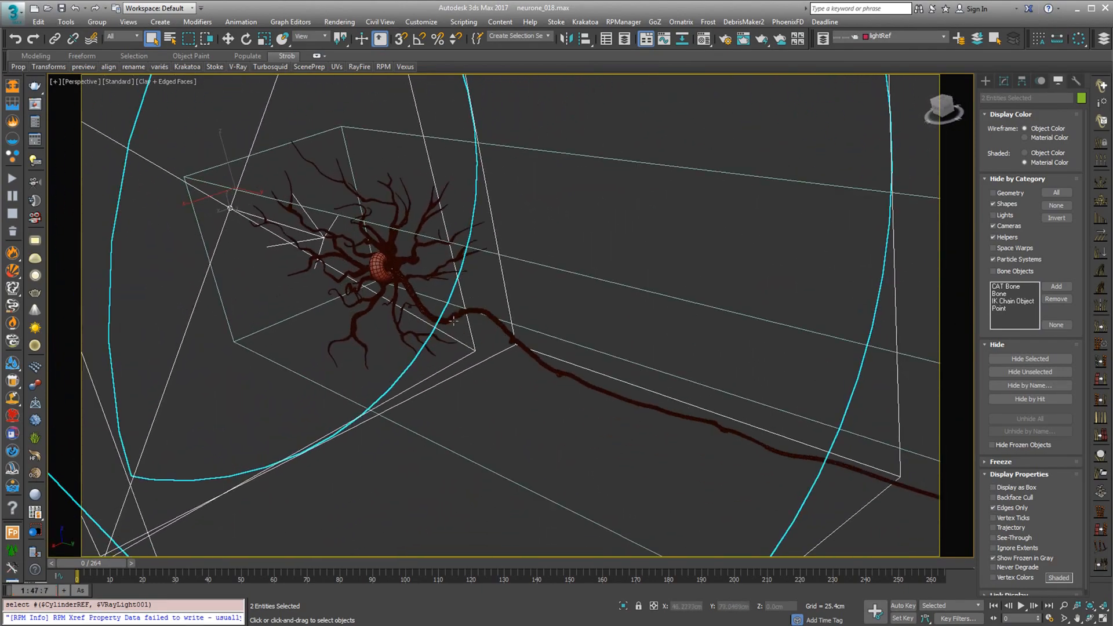
pyautogui.scroll(4, 460, 306)
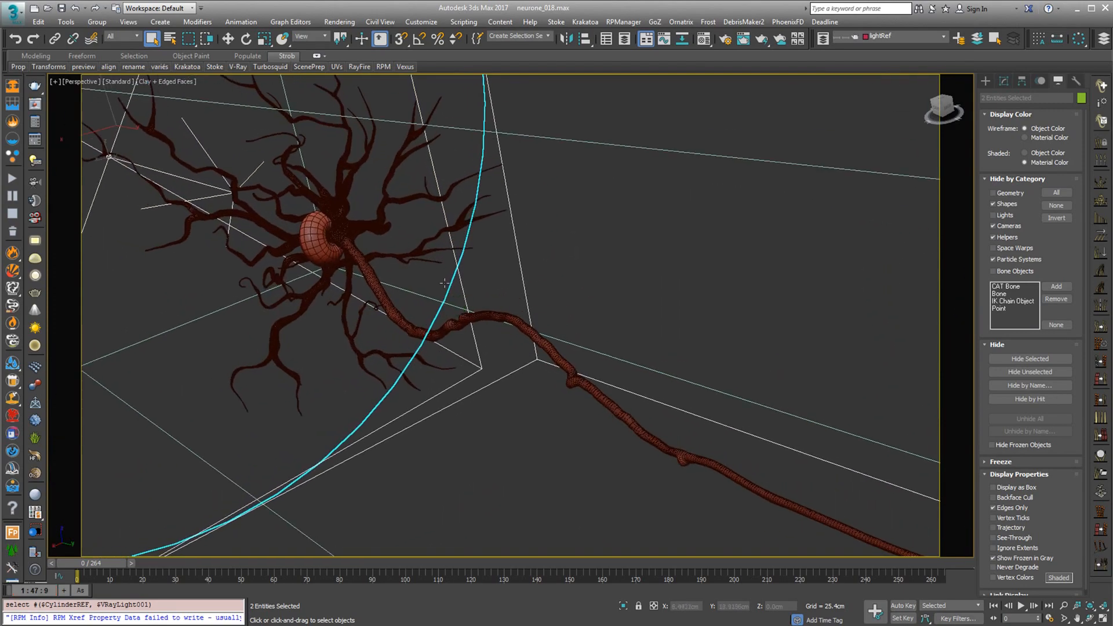
pyautogui.moveTo(406, 255); pyautogui.dragTo(771, 348, button='middle')
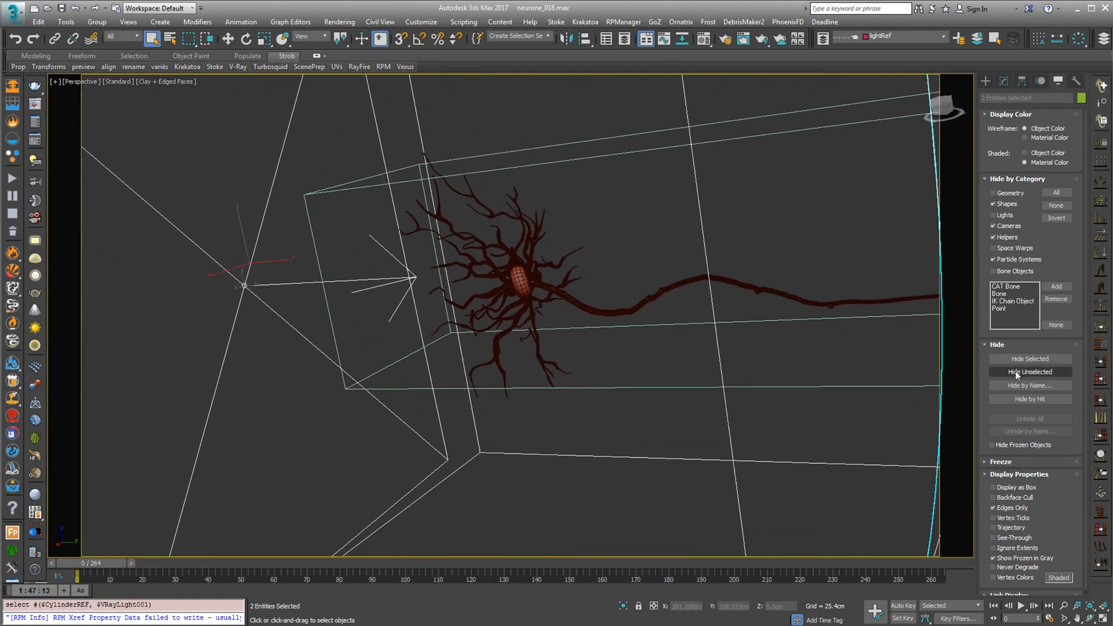
pyautogui.hotkey('alt', 'h')
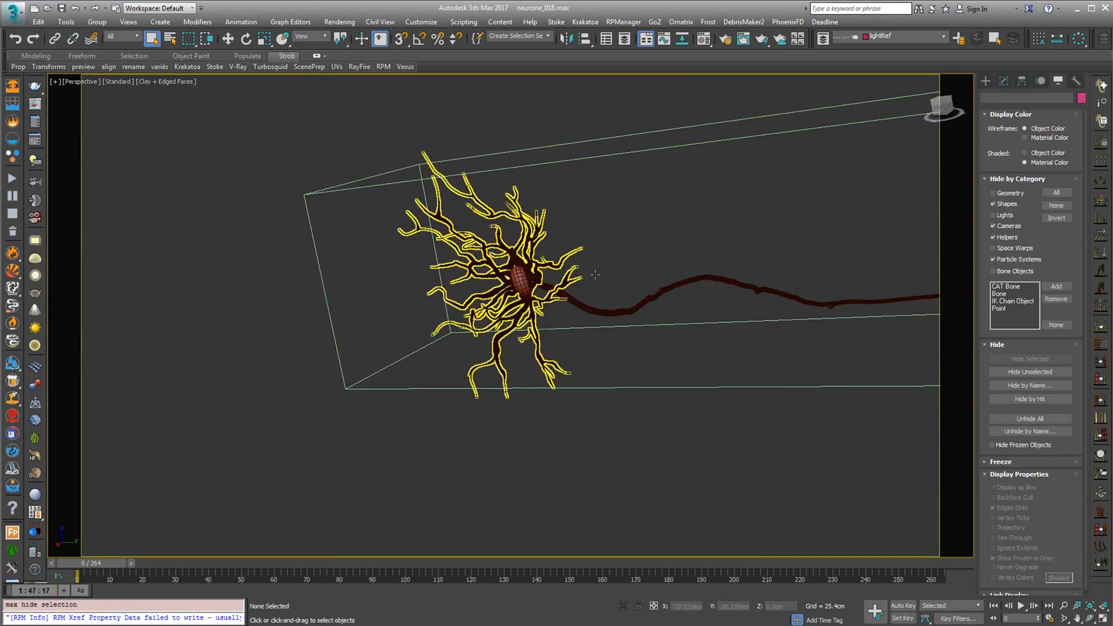
# Show the scene's helpers, cameras and shapes by clearing their hide-by-category settings
pyautogui.click(993, 237)
pyautogui.click(993, 226)
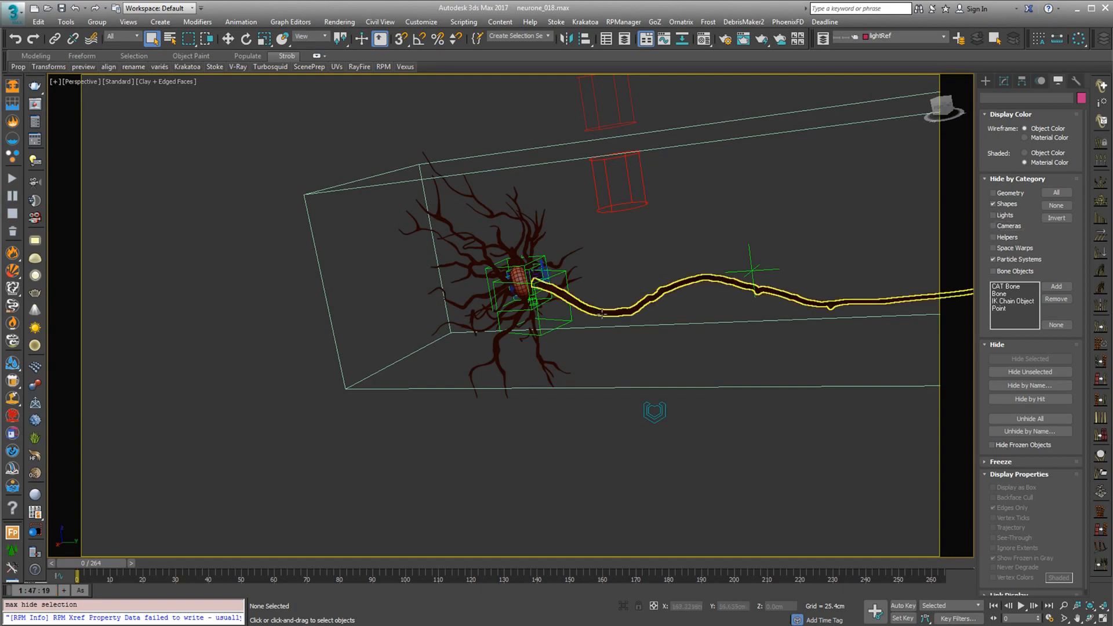
pyautogui.scroll(5, 510, 278)
pyautogui.scroll(3, 540, 294)
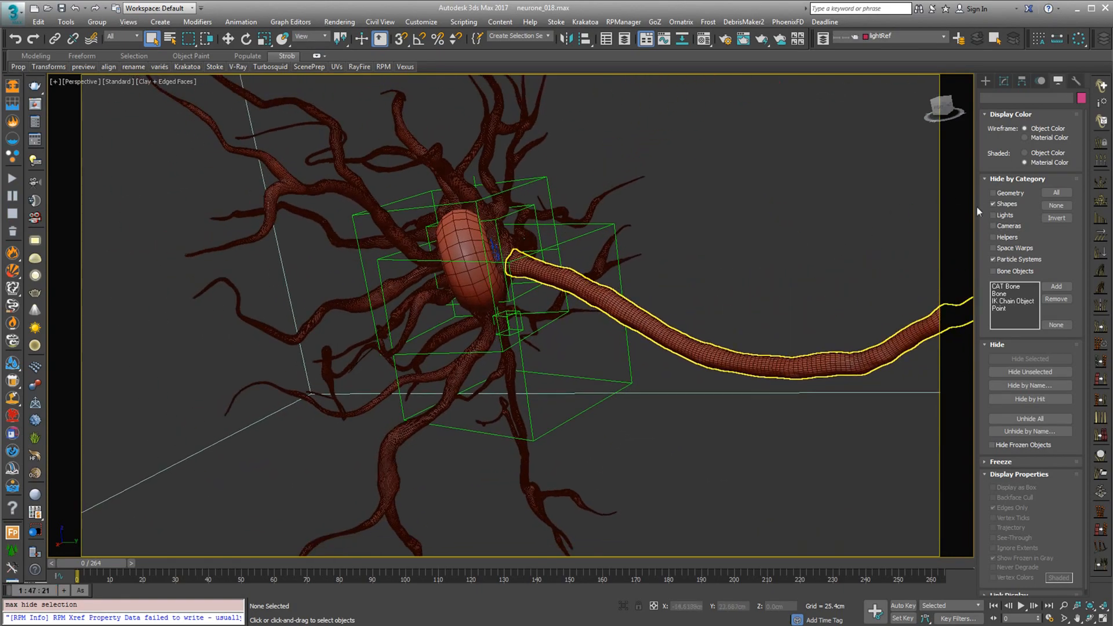
pyautogui.click(994, 204)
# Select the Line001 path running along the axon and scrub the animation to frame 119
pyautogui.click(757, 334)
pyautogui.scroll(4, 711, 365)
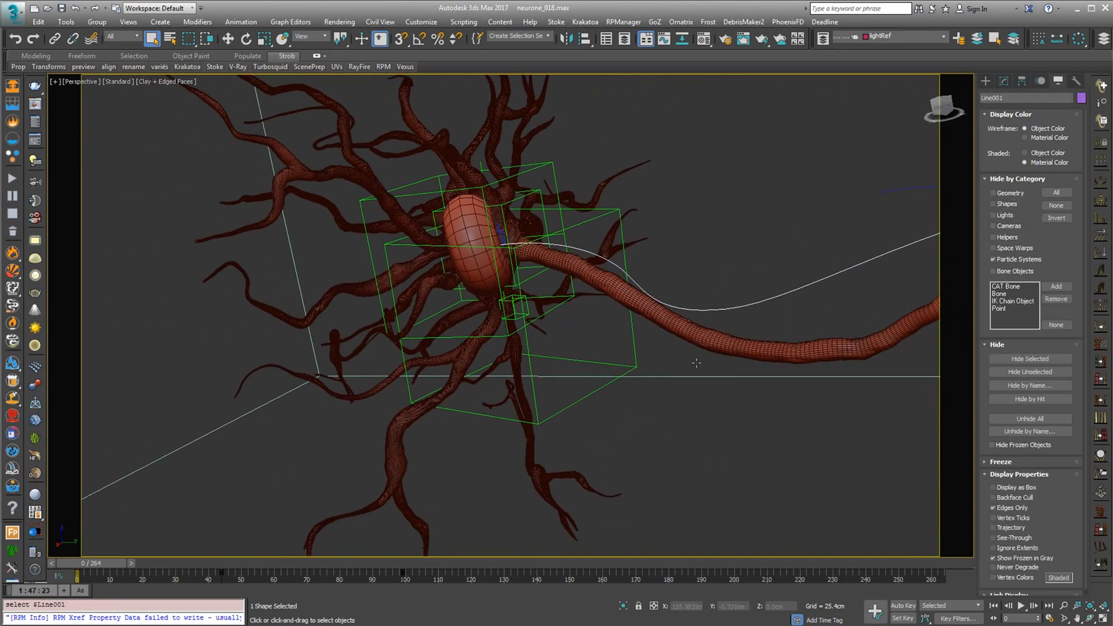
pyautogui.scroll(-5, 711, 365)
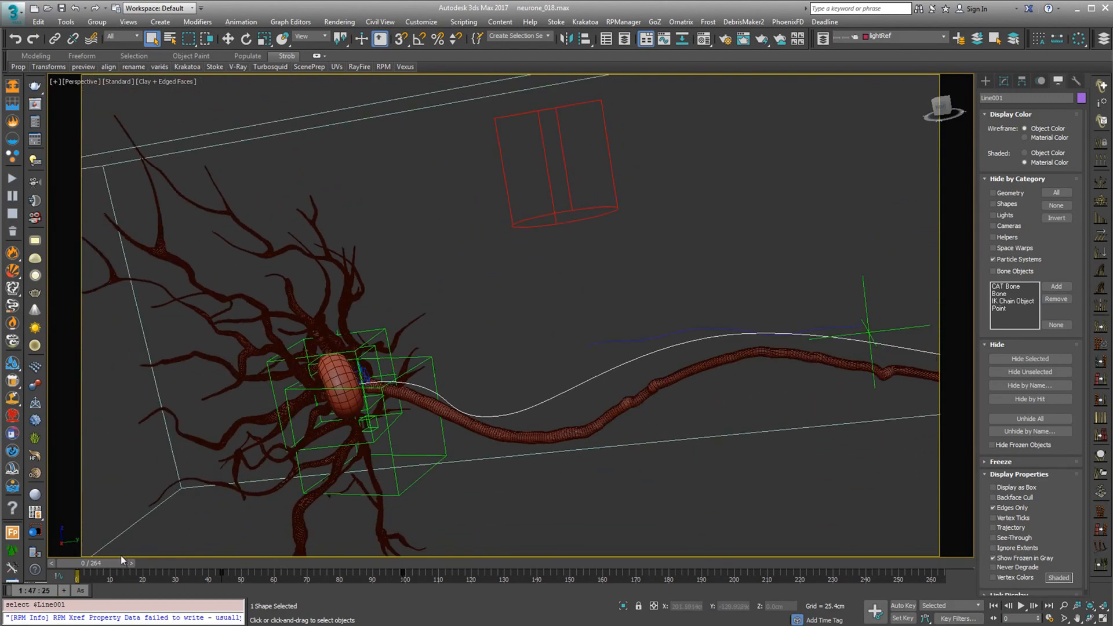
pyautogui.moveTo(121, 558); pyautogui.dragTo(465, 574)
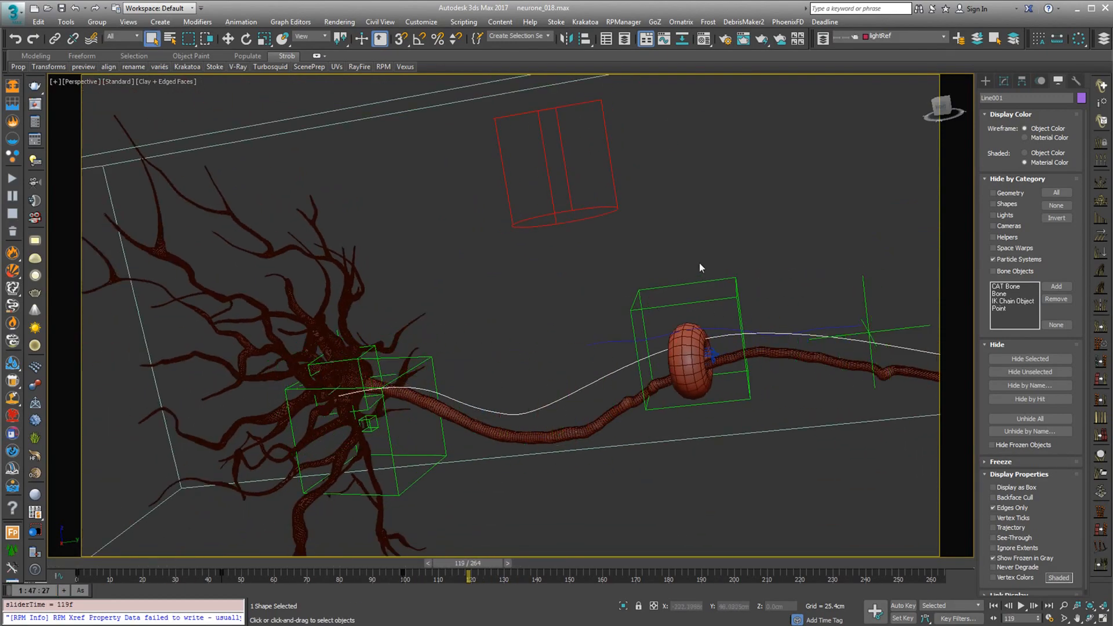
# Select the camTransY helper box around the rounded form travelling along the axon
pyautogui.click(645, 311)
pyautogui.moveTo(616, 408); pyautogui.dragTo(431, 349, button='middle')
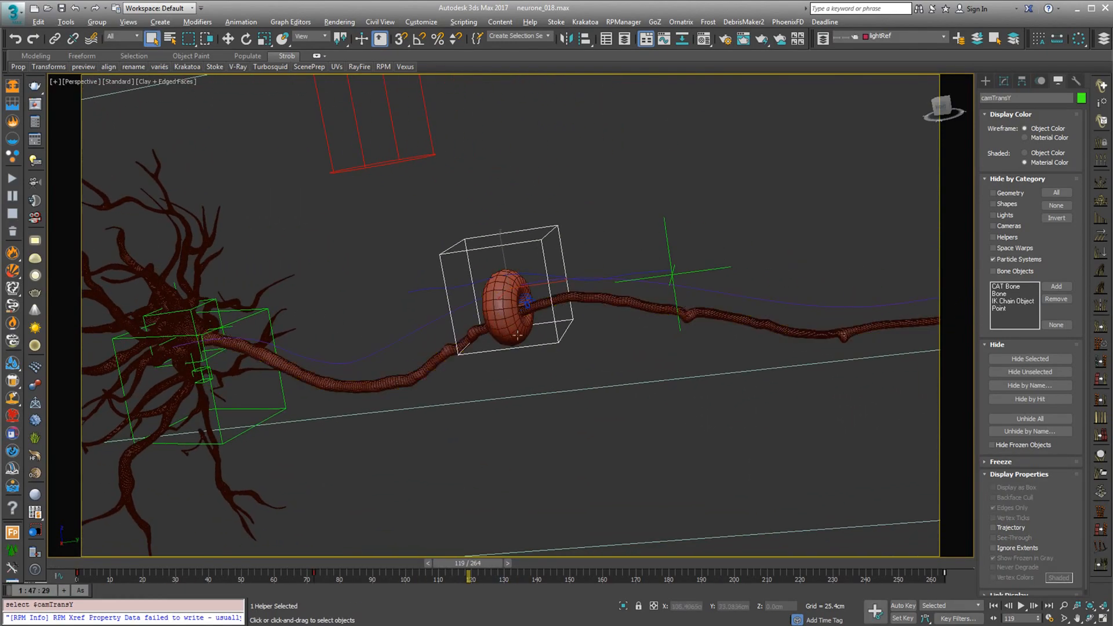
pyautogui.scroll(-5, 517, 335)
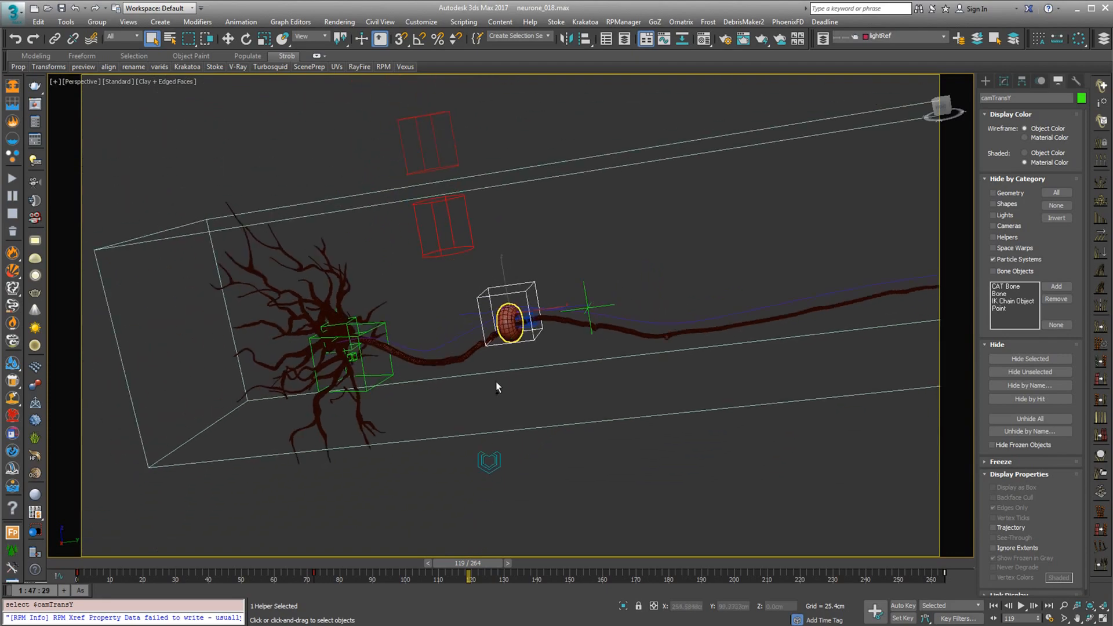
# Show the particle systems and turn off edged faces in the Clay-shaded perspective viewport
pyautogui.click(995, 259)
pyautogui.keyDown('alt'); pyautogui.moveTo(399, 365); pyautogui.dragTo(461, 351, button='middle'); pyautogui.keyUp('alt')
pyautogui.scroll(3, 452, 340)
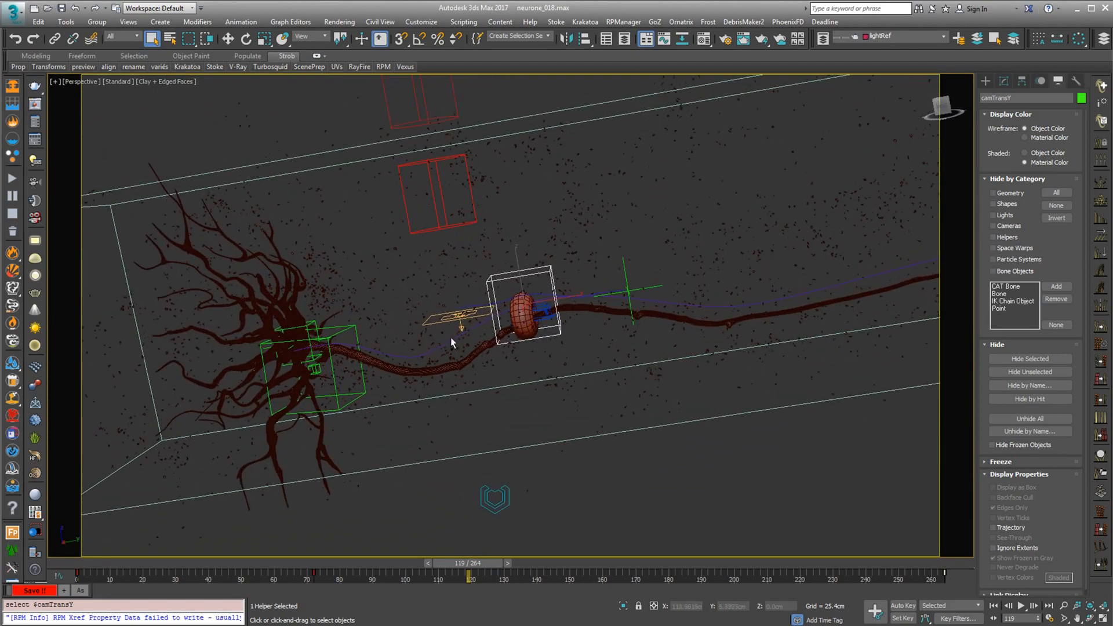
pyautogui.click(150, 81)
pyautogui.click(179, 197)
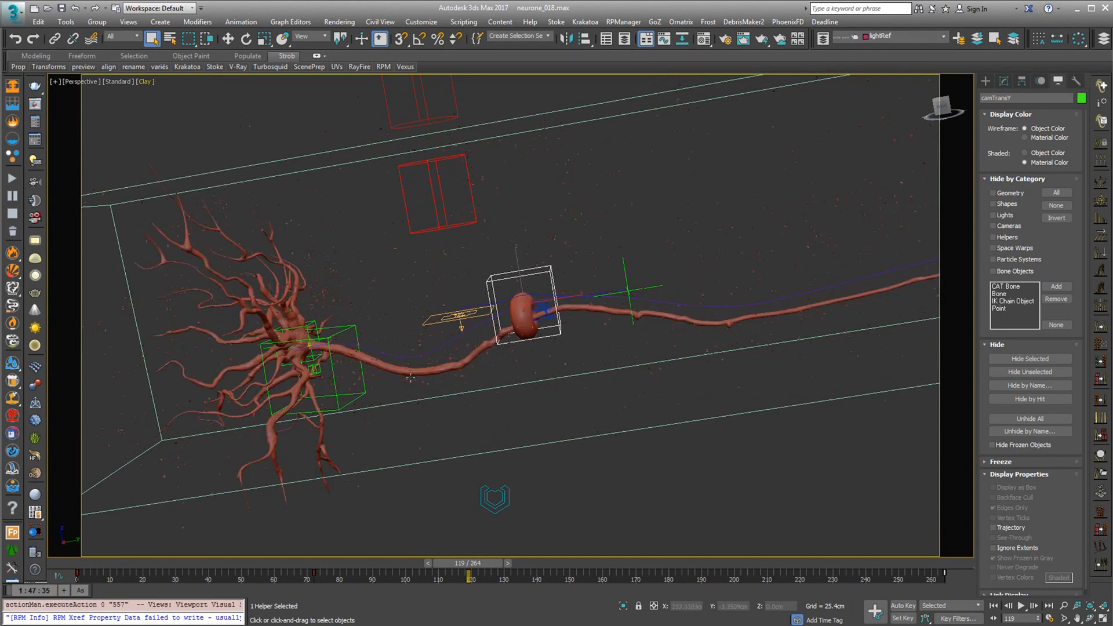
pyautogui.keyDown('alt'); pyautogui.moveTo(422, 374); pyautogui.dragTo(437, 395, button='middle'); pyautogui.keyUp('alt')
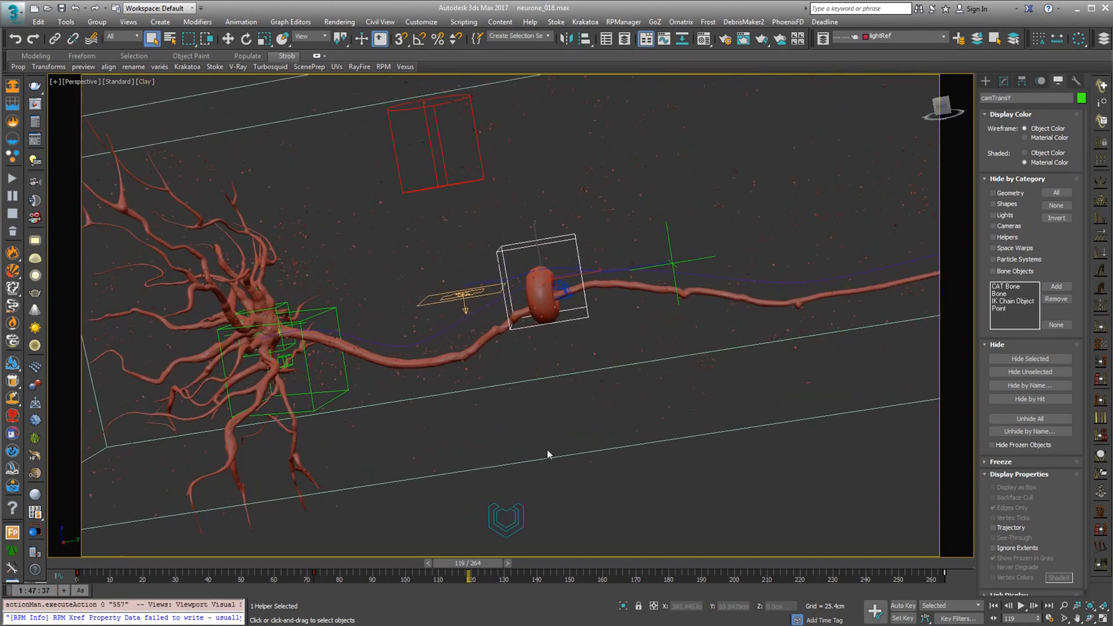
# Open Particle View to look over both particle flows, then place it clear of the neuron
pyautogui.press('6')
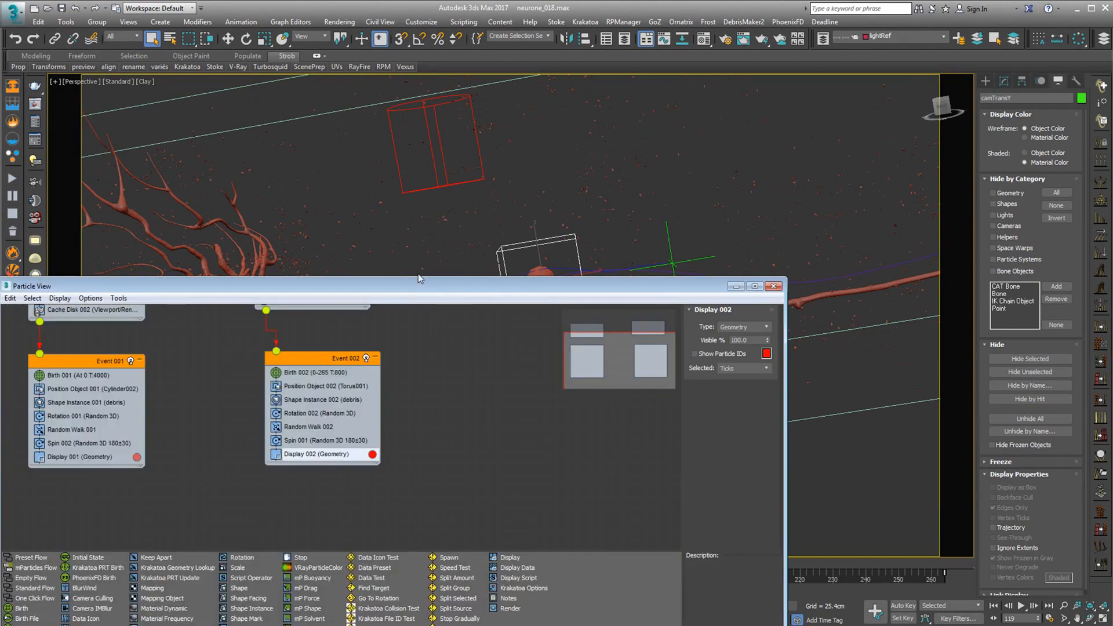
pyautogui.moveTo(424, 282); pyautogui.dragTo(711, 201)
pyautogui.scroll(3, 522, 325)
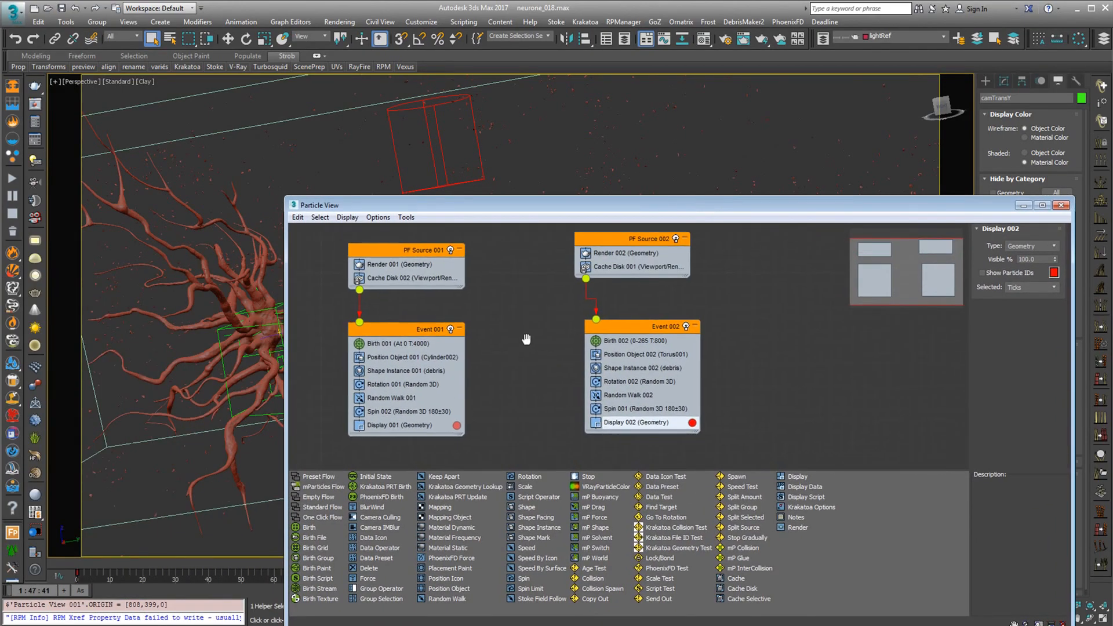
pyautogui.moveTo(519, 207); pyautogui.dragTo(625, 444)
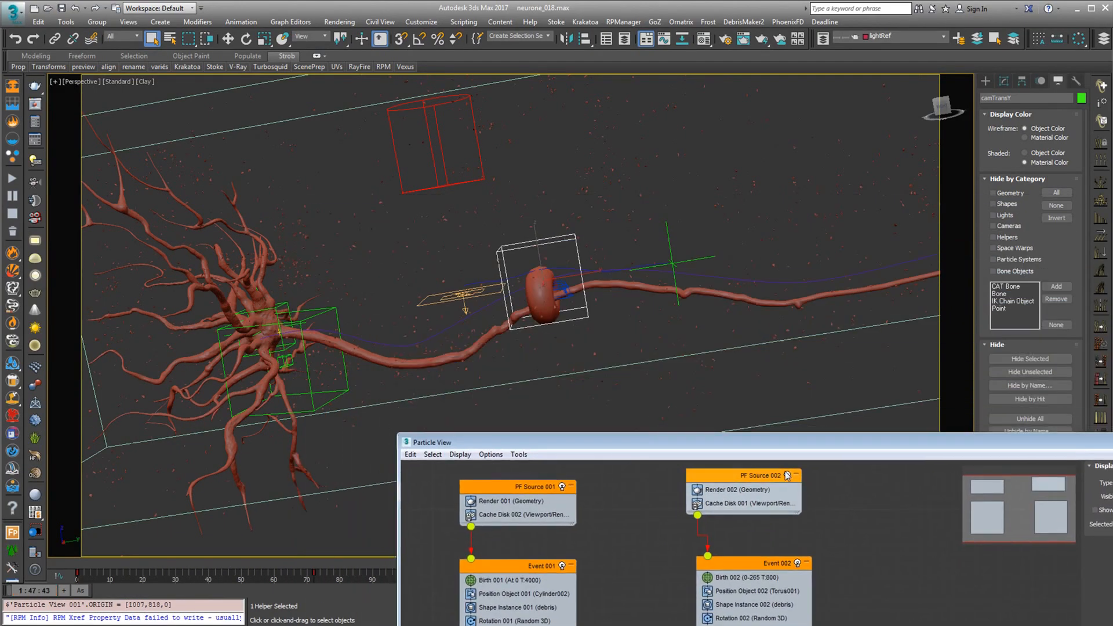
# Turn off PF Source 002 and examine the particles of PF Source 001 around the neuron
pyautogui.click(787, 476)
pyautogui.moveTo(519, 489); pyautogui.dragTo(530, 490)
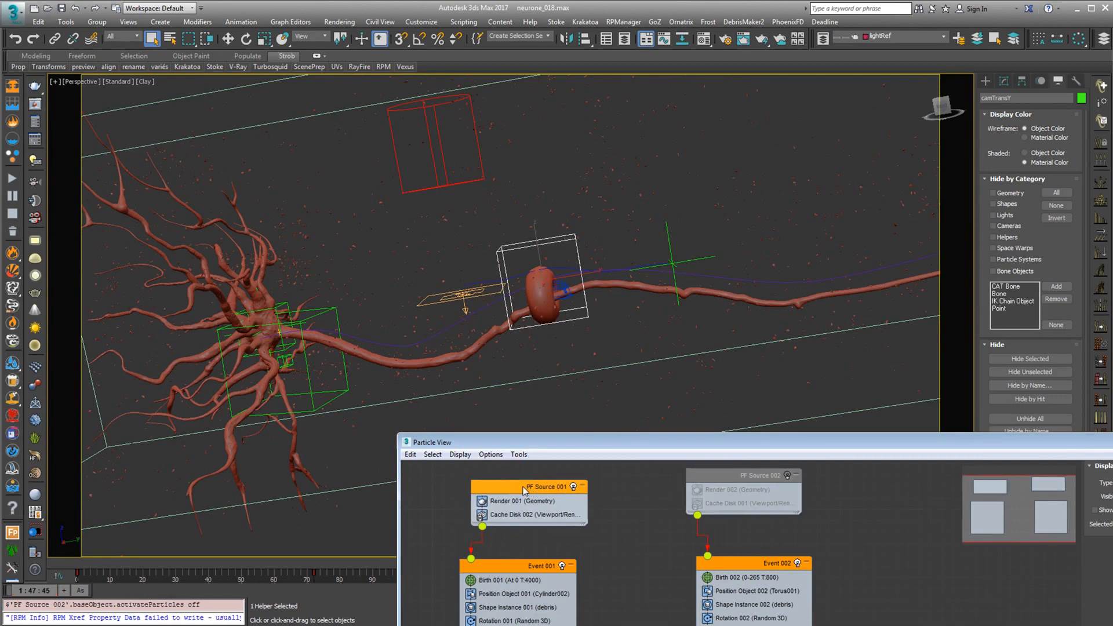
pyautogui.moveTo(563, 441); pyautogui.dragTo(599, 425)
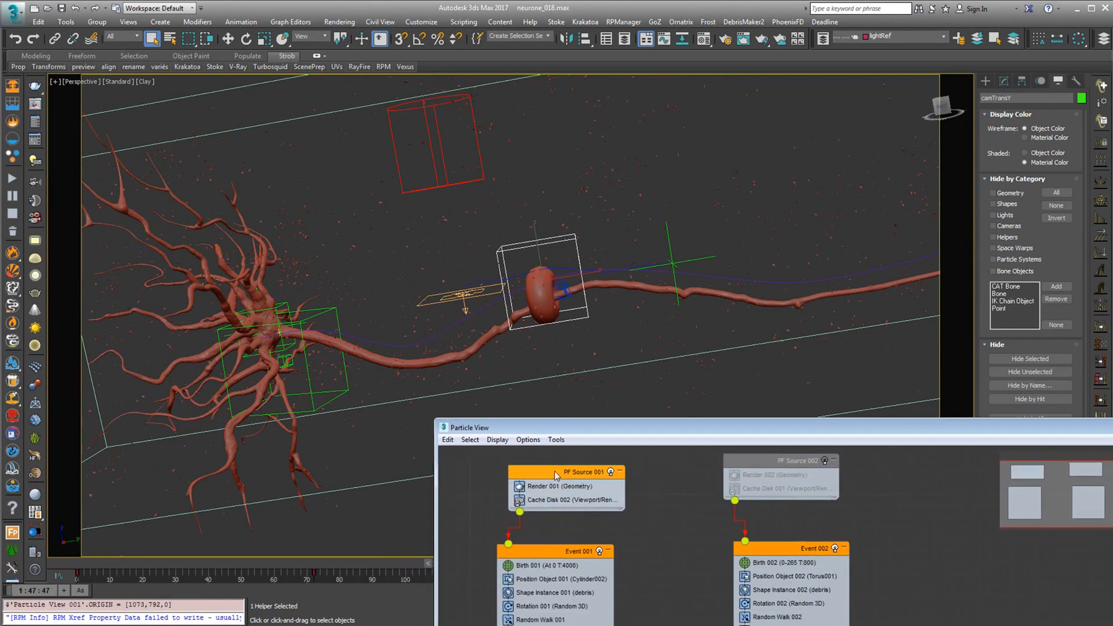
pyautogui.middleClick(418, 294)
pyautogui.scroll(-1, 400, 295)
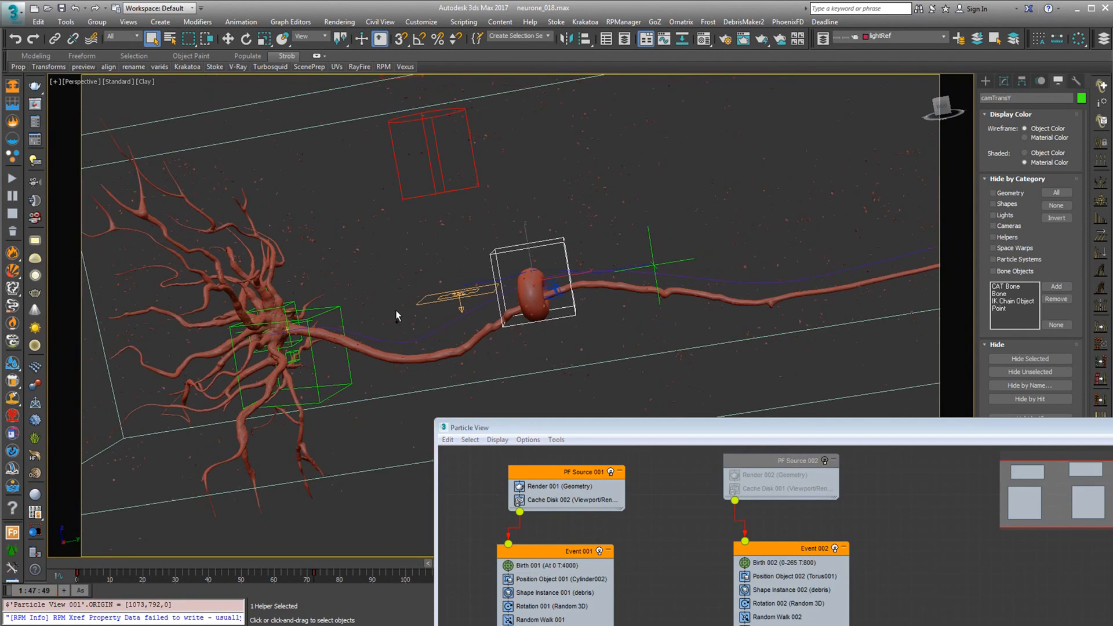
# Select the Random Walk 001 operator and scrub the animation to frame 264 and back to frame 19
pyautogui.click(536, 620)
pyautogui.moveTo(641, 429); pyautogui.dragTo(841, 287)
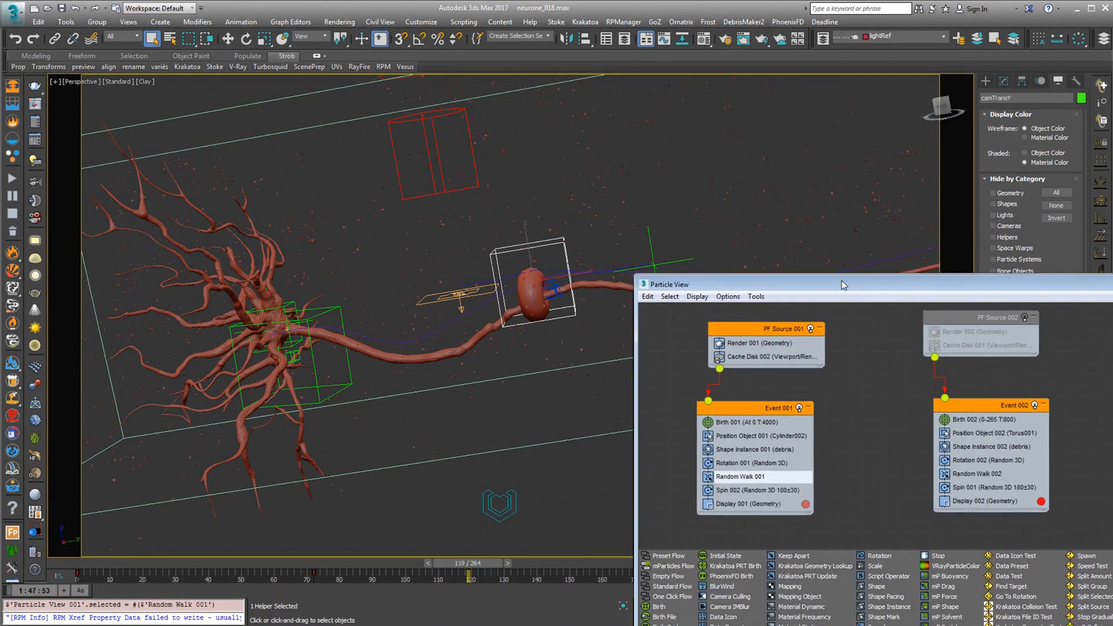
pyautogui.moveTo(154, 565); pyautogui.dragTo(1004, 591)
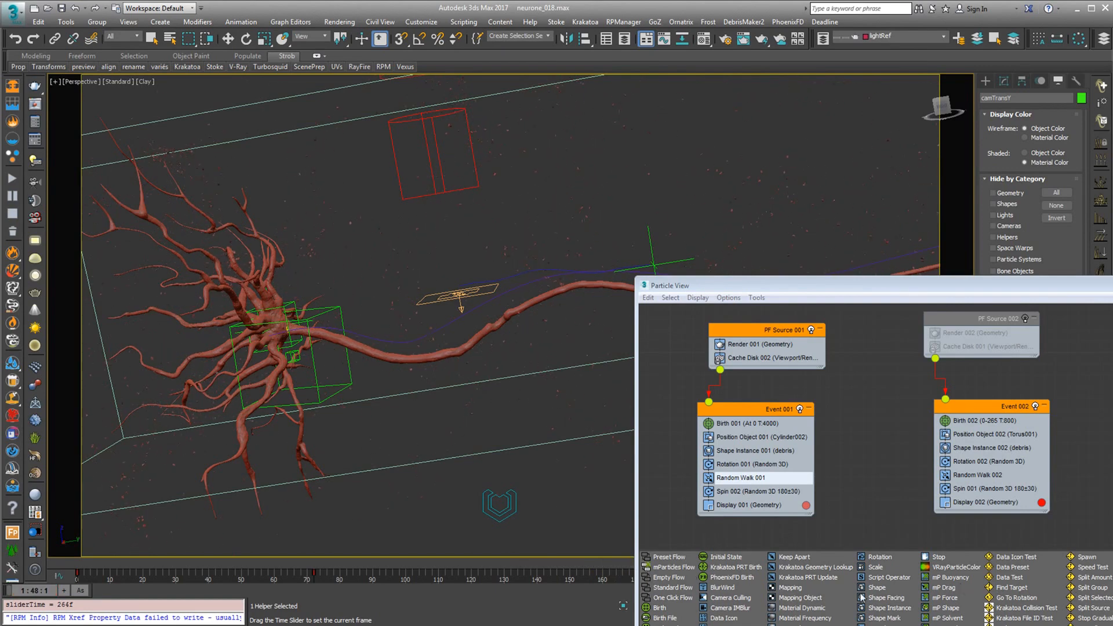
pyautogui.moveTo(862, 598); pyautogui.dragTo(149, 579)
# Select PF Source 001 with its emitter Cylinder002 and scrub the animation to frame 34
pyautogui.scroll(-5, 478, 300)
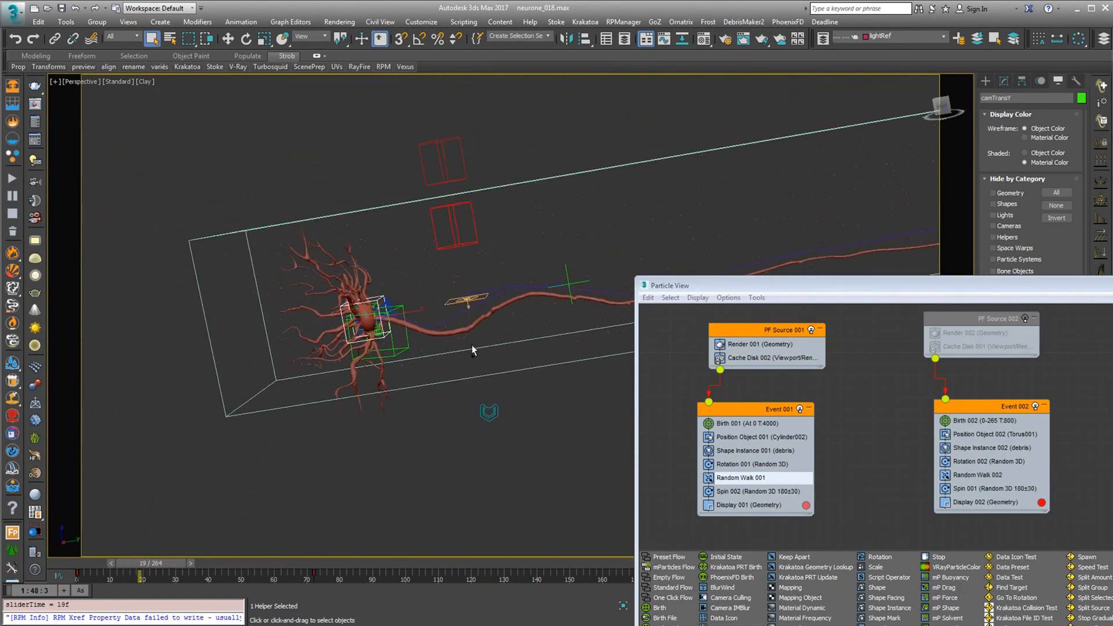
pyautogui.moveTo(472, 346); pyautogui.dragTo(440, 361, button='middle')
pyautogui.moveTo(545, 167); pyautogui.dragTo(499, 217)
pyautogui.keyDown('alt'); pyautogui.moveTo(500, 217); pyautogui.dragTo(443, 258, button='middle'); pyautogui.keyUp('alt')
pyautogui.keyDown('alt'); pyautogui.moveTo(444, 258); pyautogui.dragTo(507, 205, button='middle'); pyautogui.keyUp('alt')
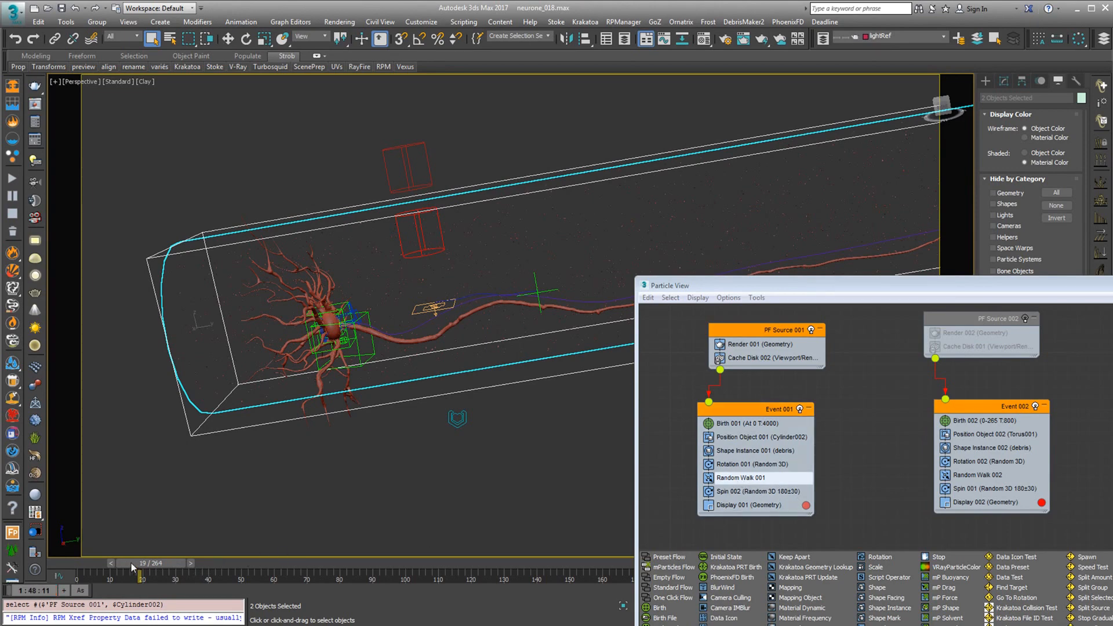
pyautogui.moveTo(145, 563); pyautogui.dragTo(188, 578)
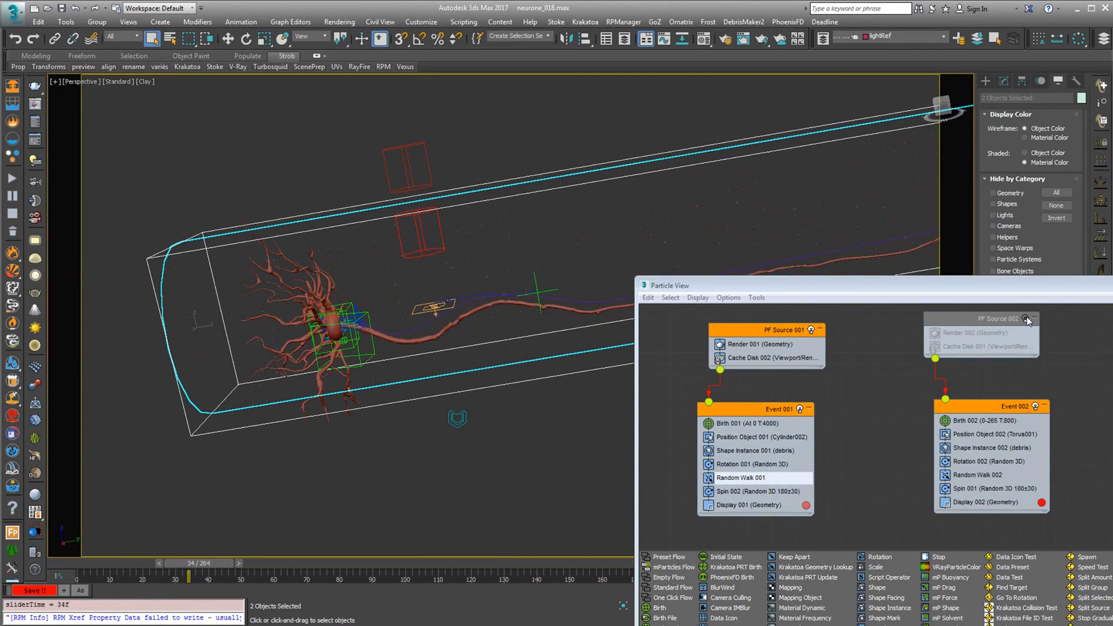
# Turn PF Source 002 back on and set its Display 002 type to Ticks, then uncover the neuron
pyautogui.click(1026, 319)
pyautogui.click(985, 502)
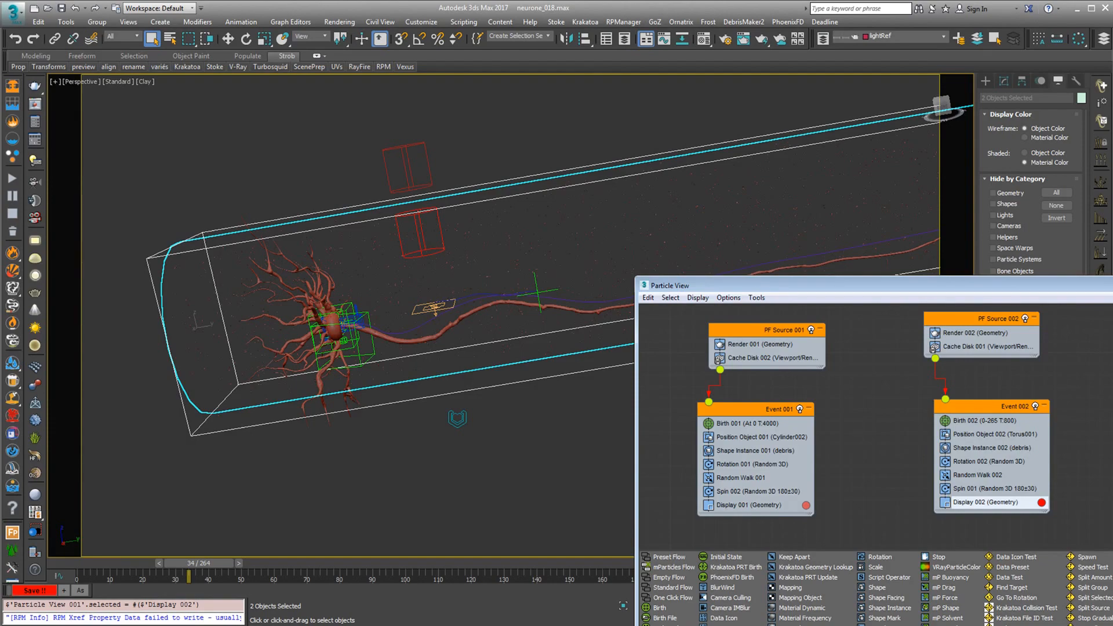
pyautogui.moveTo(945, 289); pyautogui.dragTo(347, 279)
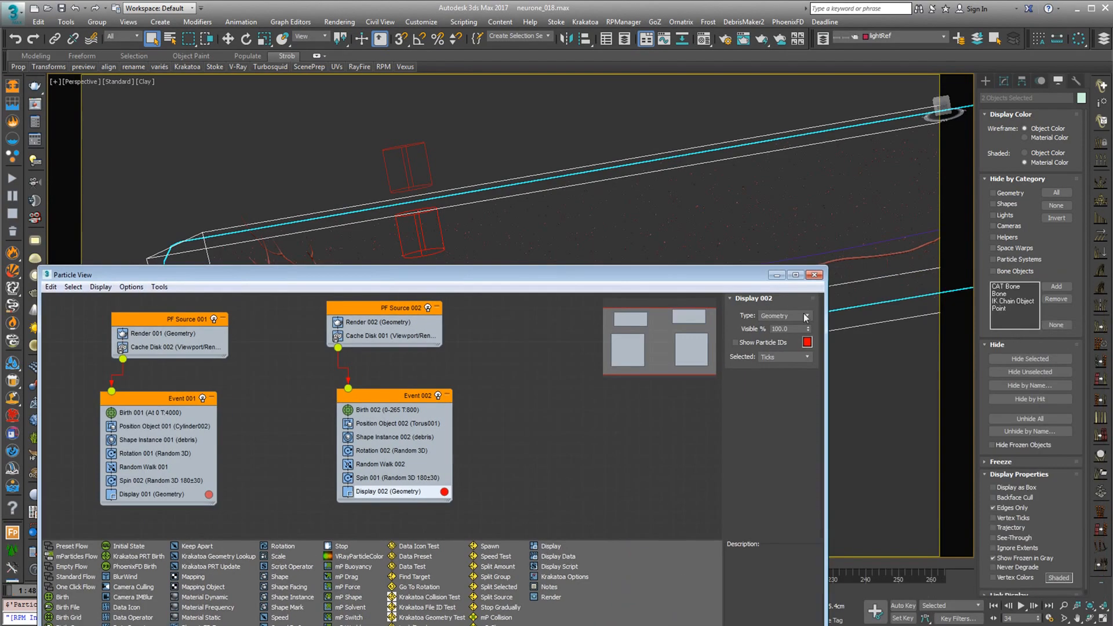
pyautogui.click(774, 315)
pyautogui.click(777, 339)
pyautogui.moveTo(451, 278); pyautogui.dragTo(1055, 335)
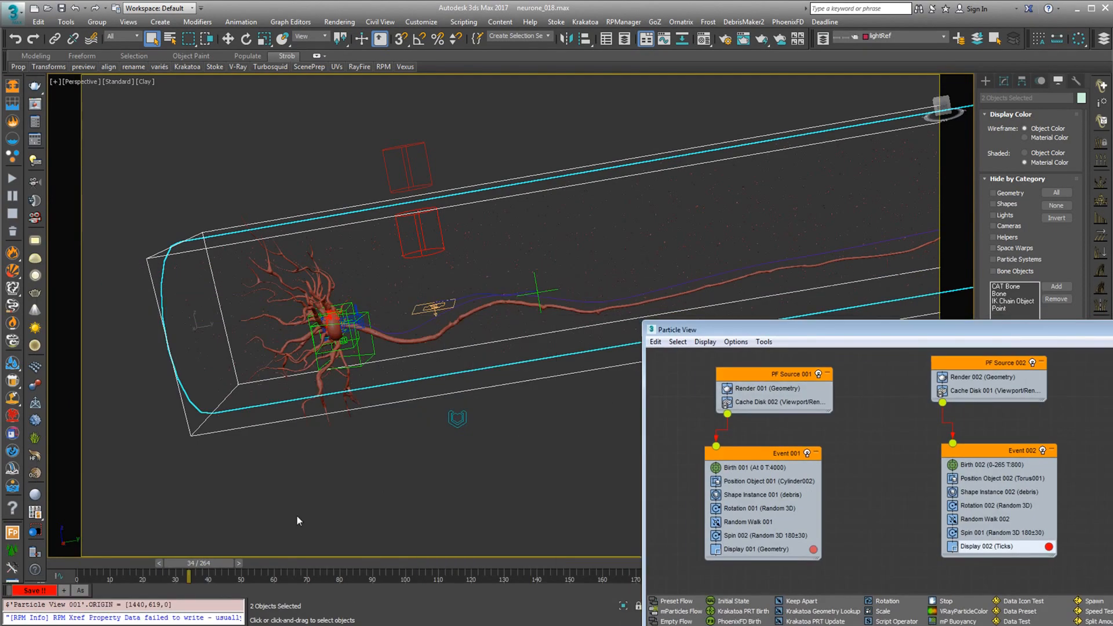
# Scrub the animation to frame 212, look through PhysCameraB and scrub to frame 217
pyautogui.moveTo(186, 569); pyautogui.dragTo(1112, 307)
pyautogui.click(86, 82)
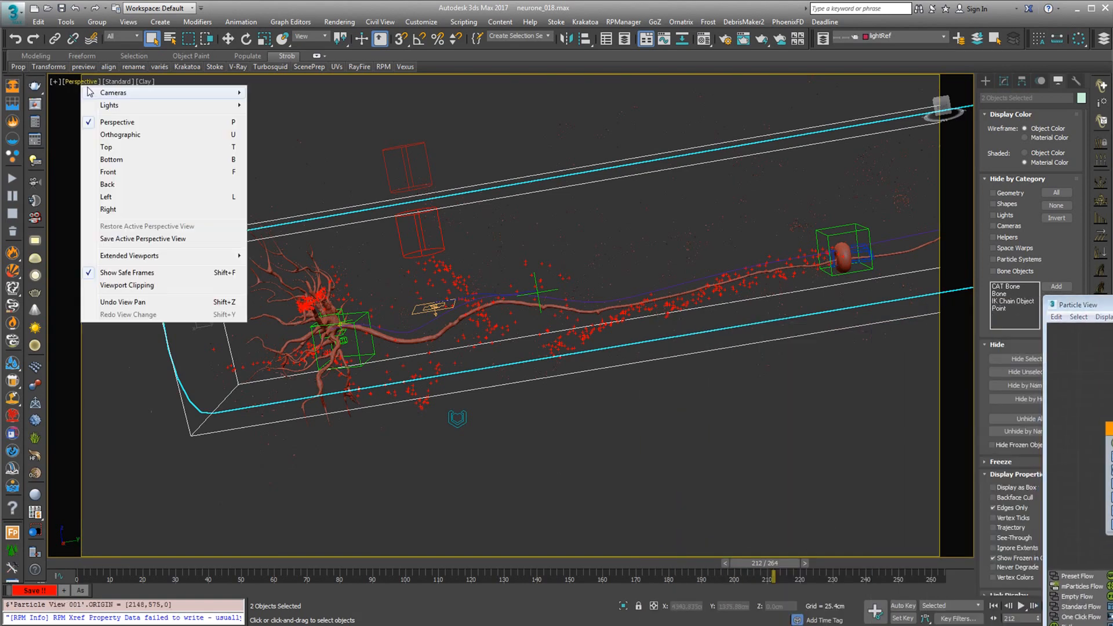
pyautogui.moveTo(115, 95)
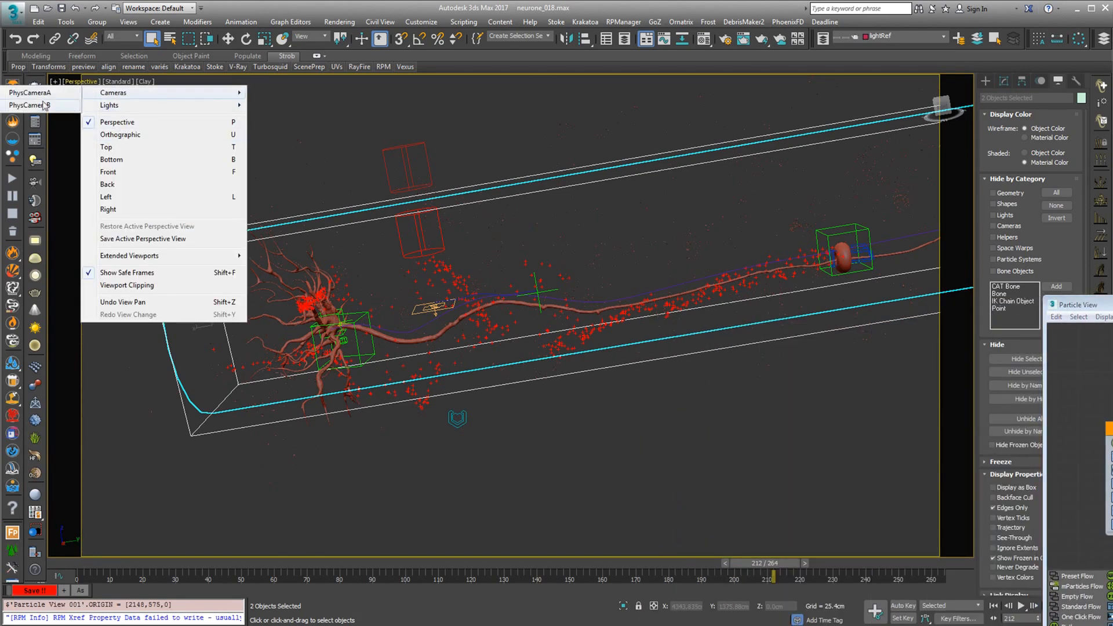
pyautogui.click(45, 106)
pyautogui.moveTo(177, 568); pyautogui.dragTo(803, 591)
# Close Particle View, return to the Perspective view and examine the torus emitter and particles along the axon
pyautogui.moveTo(1112, 304); pyautogui.dragTo(377, 155)
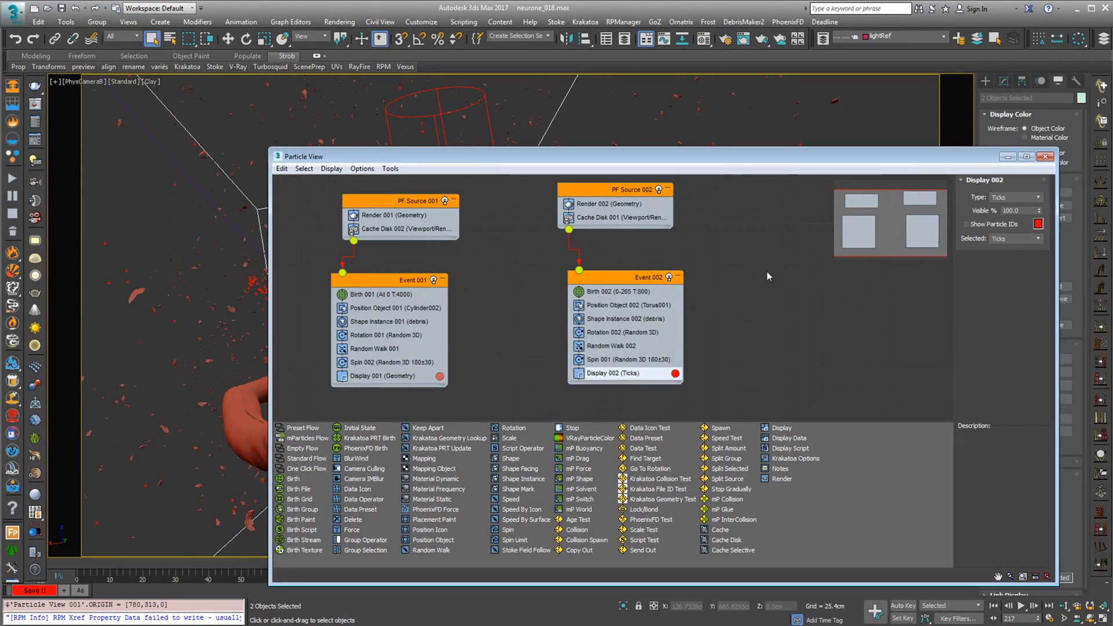
pyautogui.click(1047, 156)
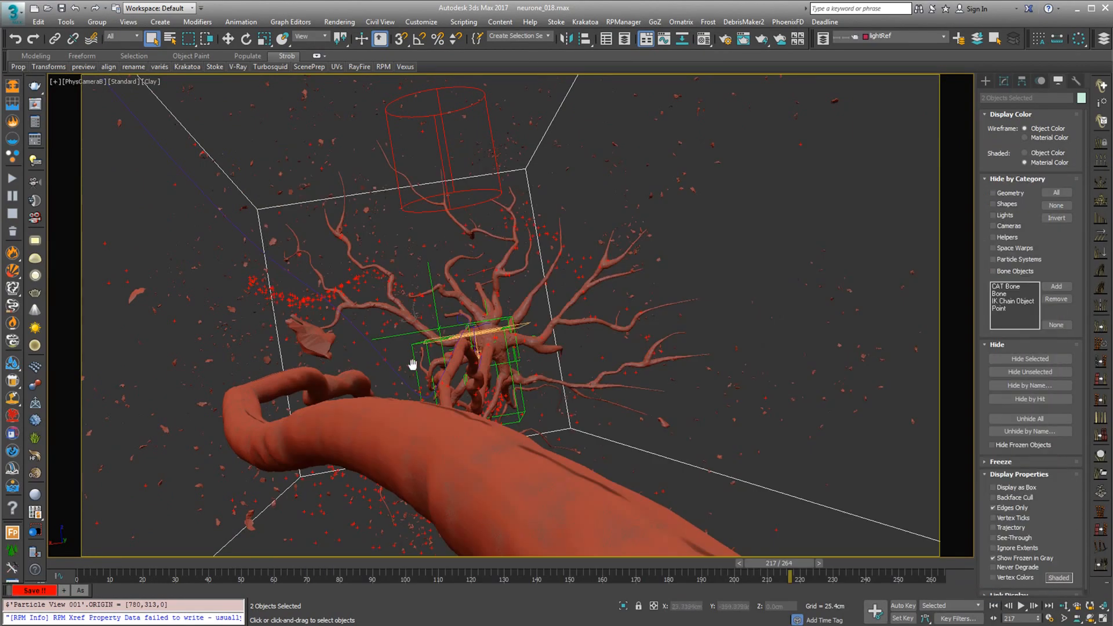
pyautogui.press('p')
pyautogui.scroll(-5, 297, 330)
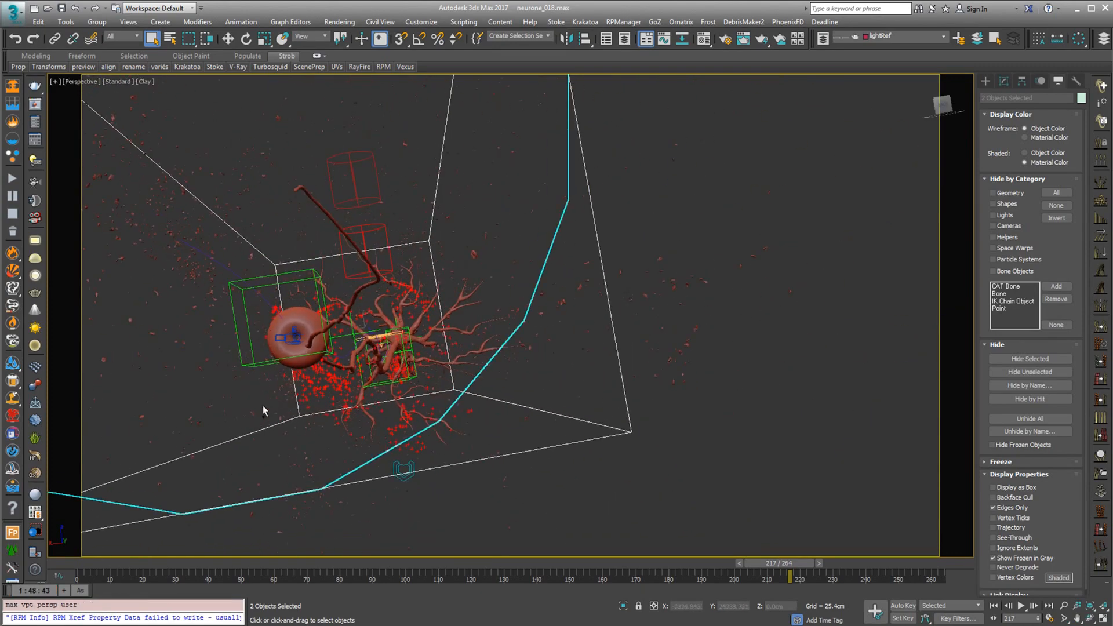
pyautogui.keyDown('alt'); pyautogui.moveTo(263, 406); pyautogui.dragTo(360, 391, button='middle'); pyautogui.keyUp('alt')
pyautogui.moveTo(359, 391); pyautogui.dragTo(453, 390, button='middle')
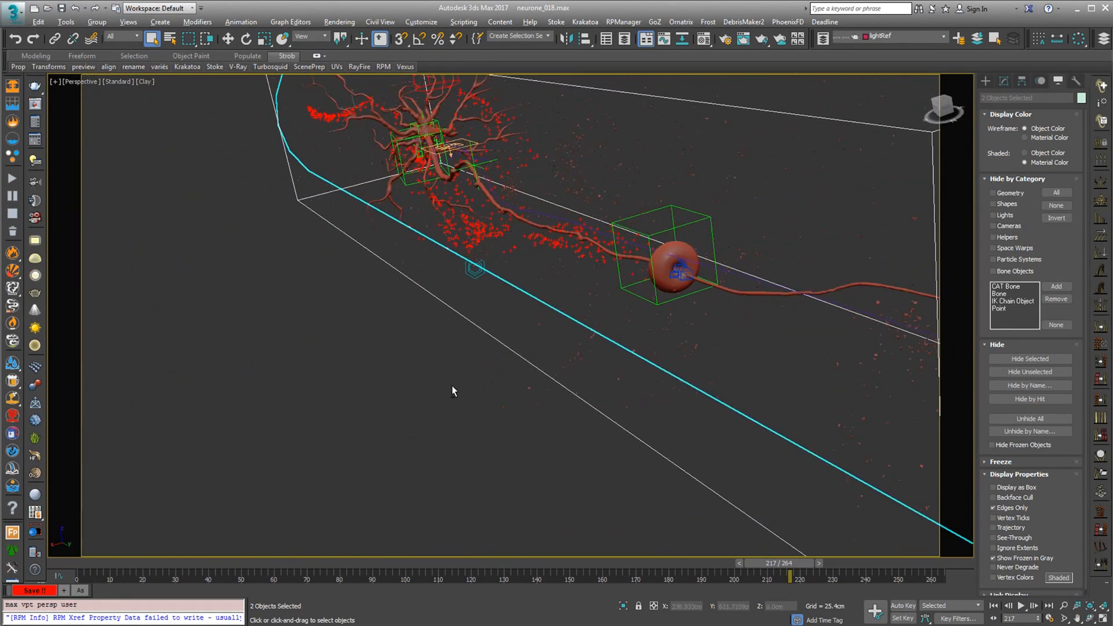
# Unhide all objects, select the debris mesh outside the neuron scene and examine its pieces up close
pyautogui.click(1030, 419)
pyautogui.scroll(-5, 573, 398)
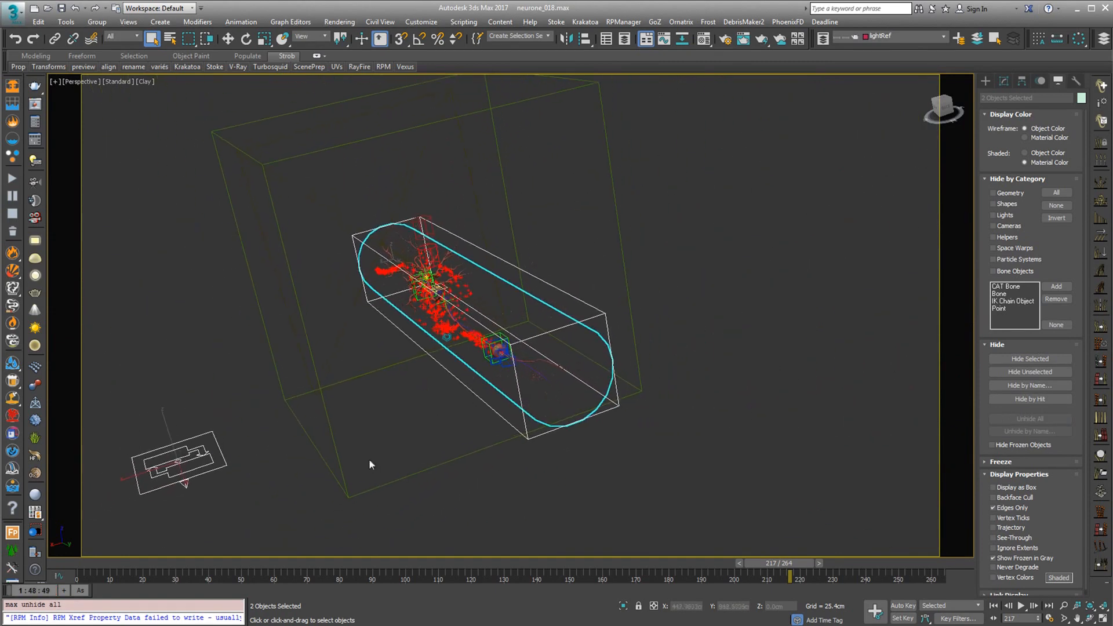
pyautogui.moveTo(369, 458); pyautogui.dragTo(569, 376, button='middle')
pyautogui.click(587, 455)
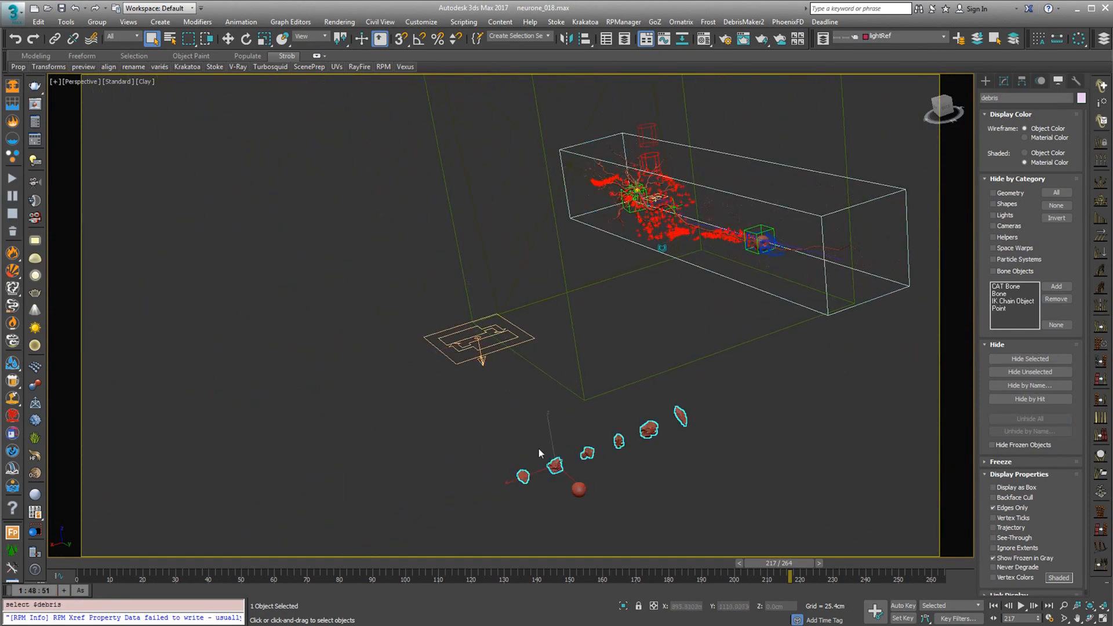
pyautogui.moveTo(538, 448); pyautogui.dragTo(459, 397, button='middle')
pyautogui.scroll(7, 500, 405)
pyautogui.scroll(-5, 459, 398)
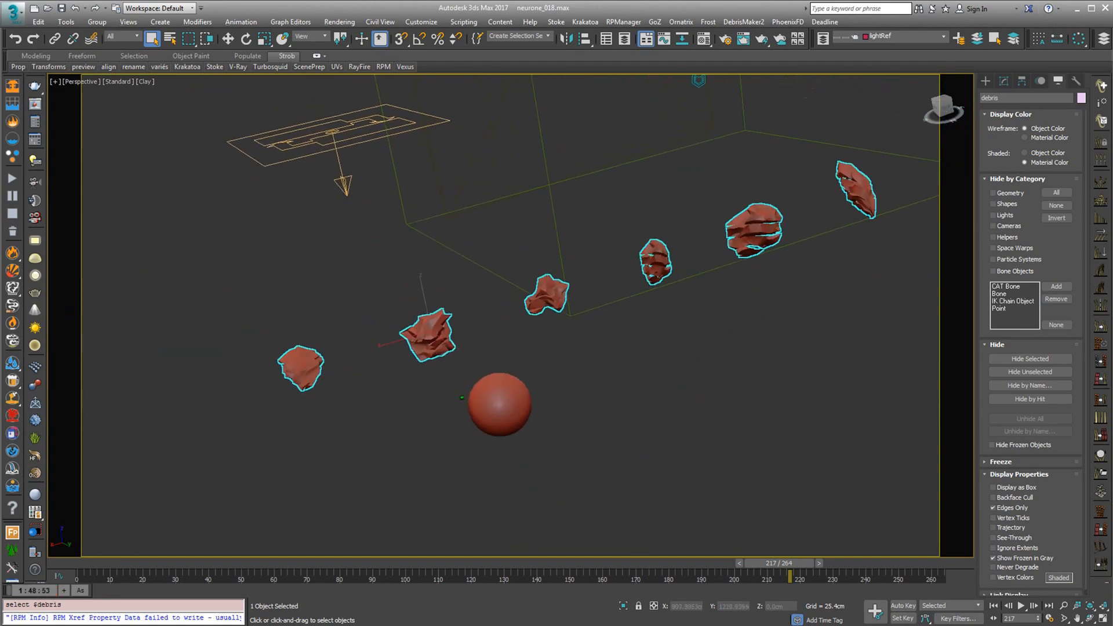
# Select the geosphere beside the debris pieces and enable its lower Noise, RayFire Slice and upper Noise modifiers in sequence
pyautogui.click(500, 404)
pyautogui.click(1004, 81)
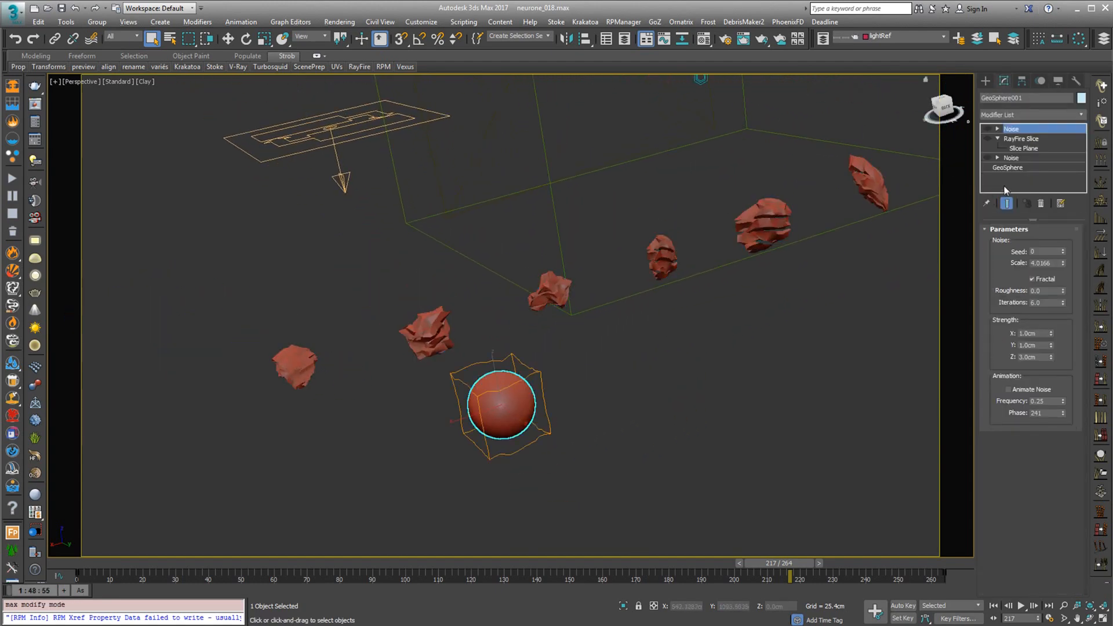
pyautogui.click(986, 157)
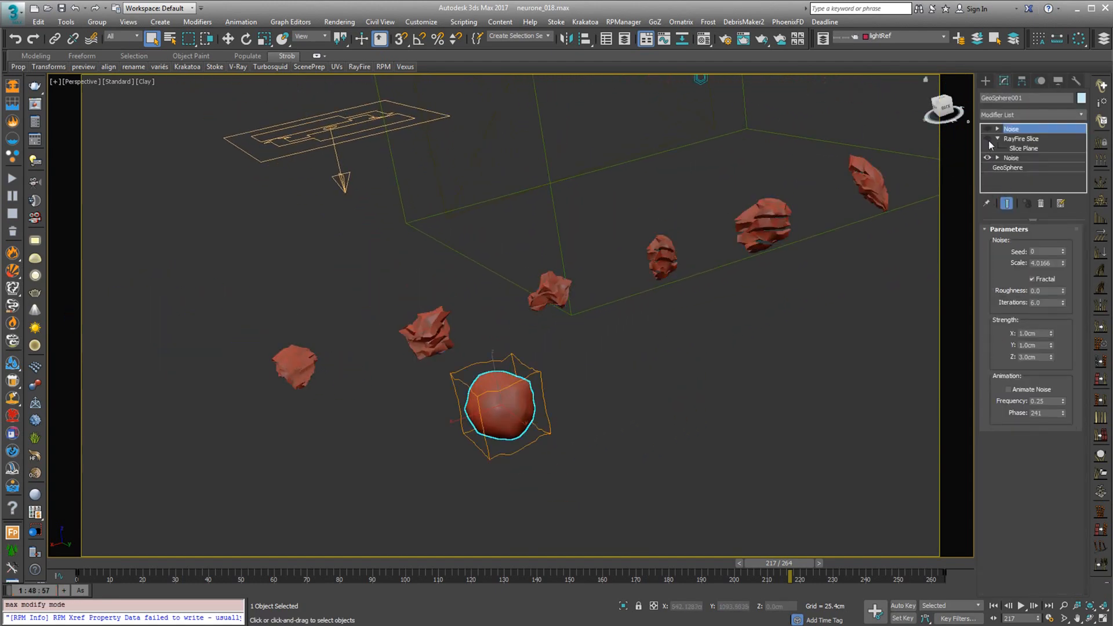
pyautogui.click(988, 139)
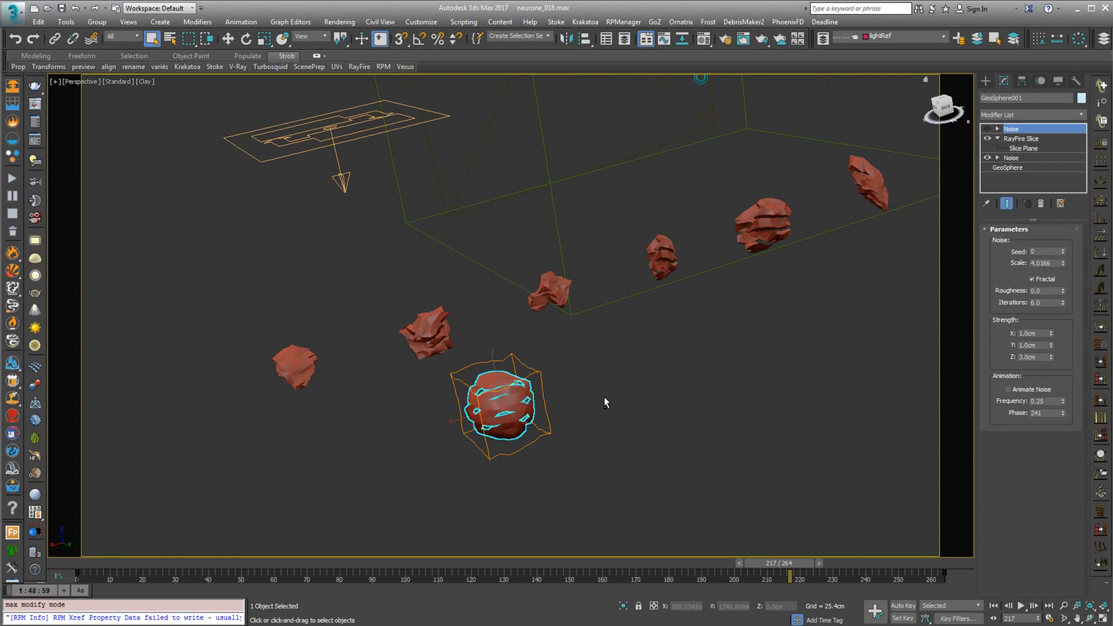
pyautogui.moveTo(604, 398)
pyautogui.keyDown('alt'); pyautogui.mouseDown(button='middle')
pyautogui.moveTo(606, 356)
pyautogui.moveTo(614, 384)
pyautogui.mouseUp(button='middle'); pyautogui.keyUp('alt')
pyautogui.scroll(3, 597, 380)
pyautogui.scroll(-2, 592, 385)
pyautogui.click(987, 129)
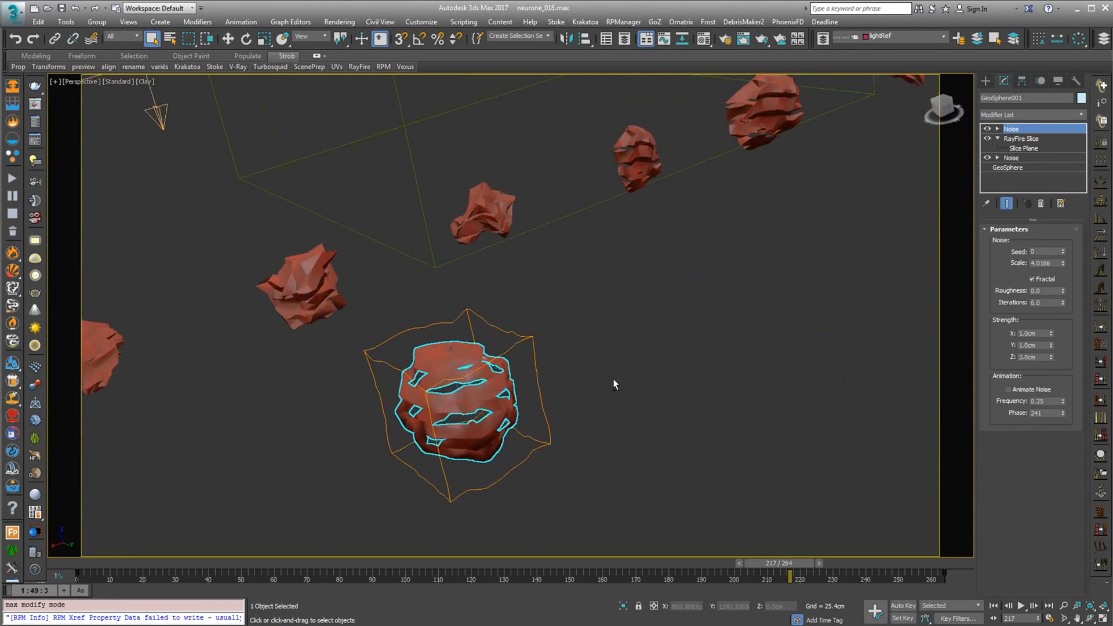
# Select the debris mesh again, examine its pieces, and show the Shape Instance 002 settings of Event 002 in Particle View
pyautogui.click(316, 285)
pyautogui.keyDown('alt'); pyautogui.moveTo(365, 281); pyautogui.dragTo(669, 312, button='middle'); pyautogui.keyUp('alt')
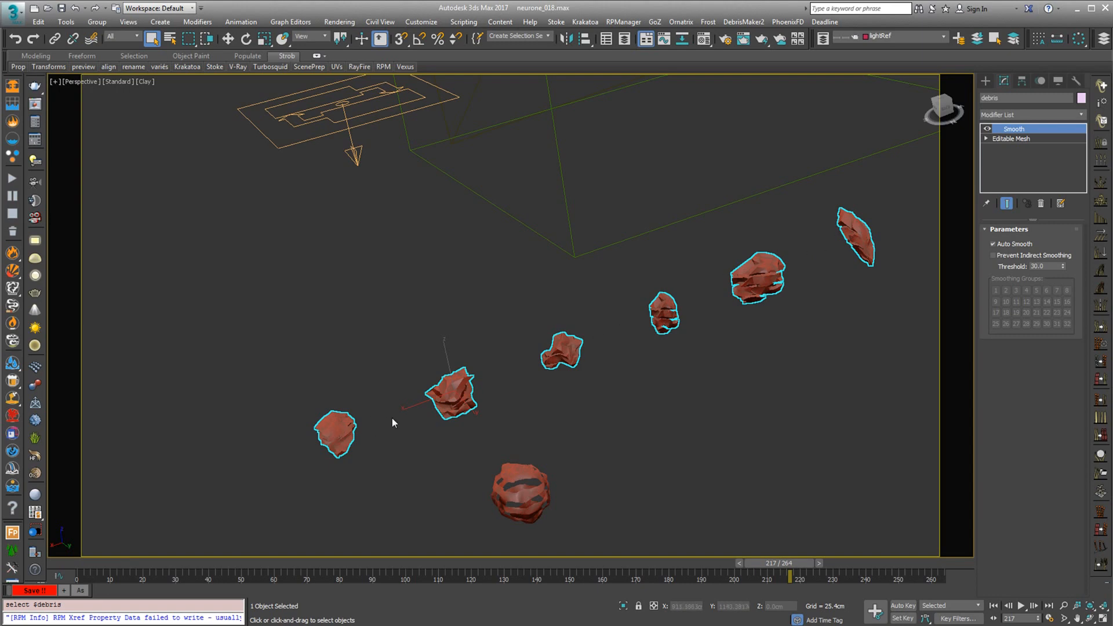
pyautogui.keyDown('alt'); pyautogui.moveTo(826, 306); pyautogui.dragTo(724, 308, button='middle'); pyautogui.keyUp('alt')
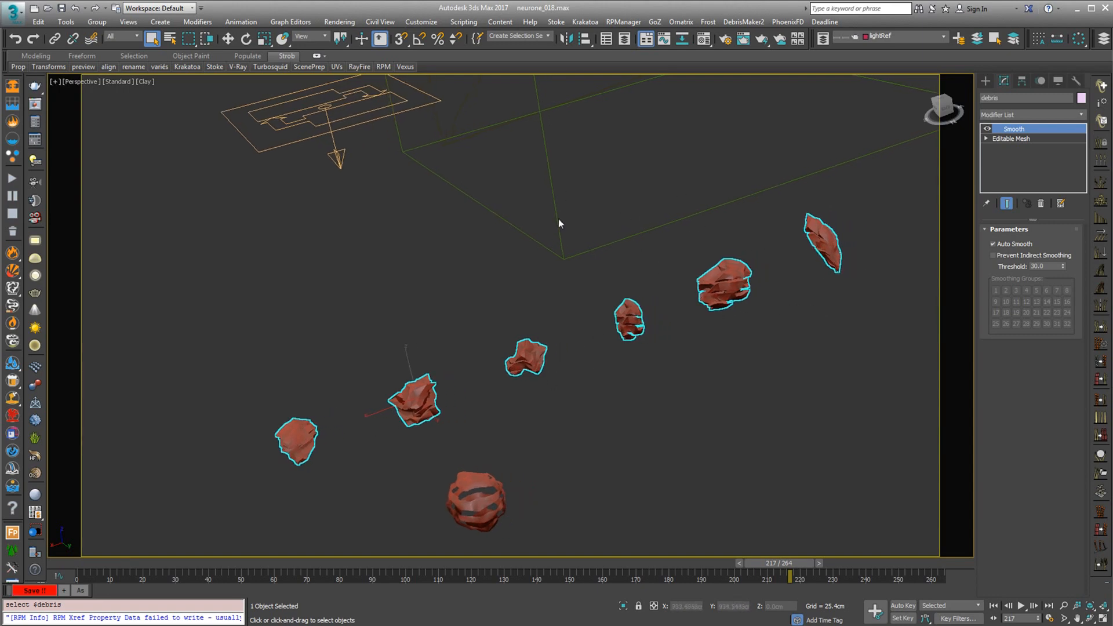
pyautogui.press('6')
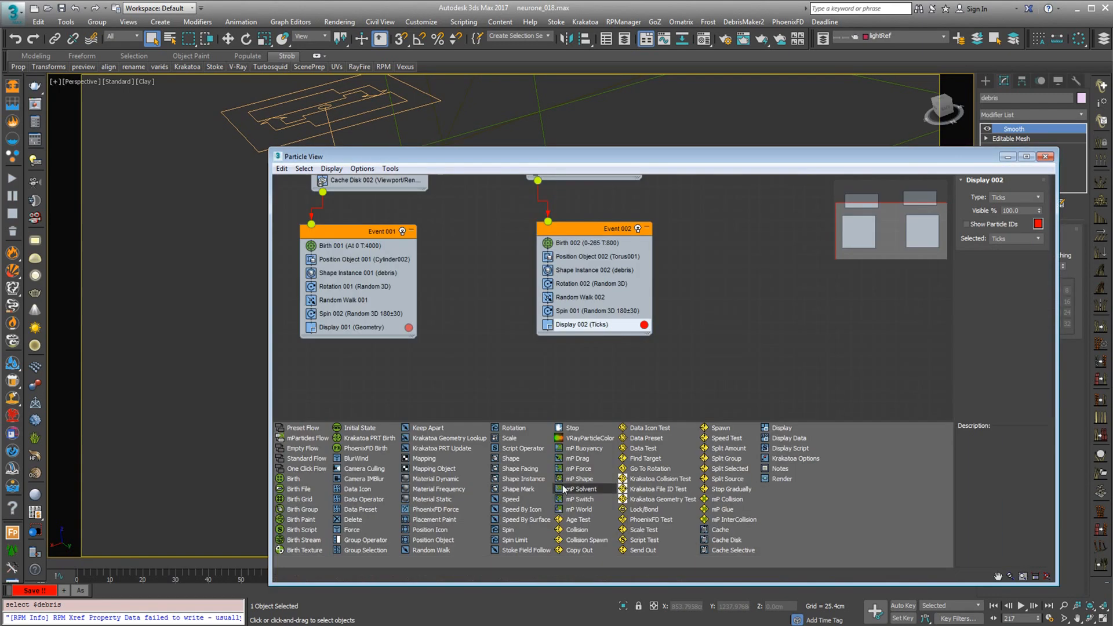
pyautogui.click(574, 270)
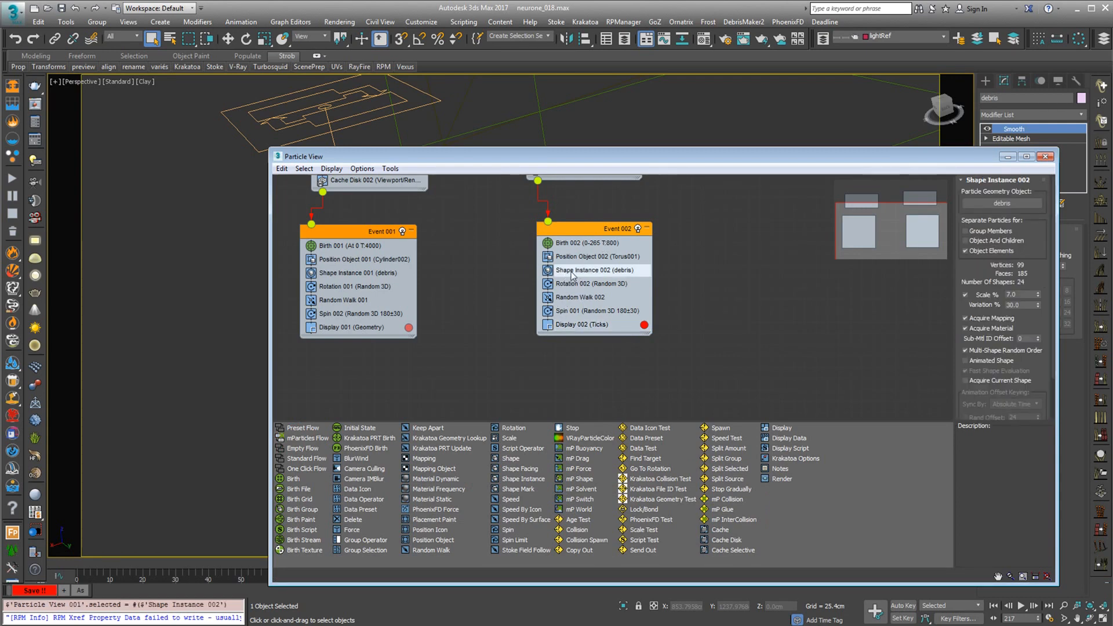
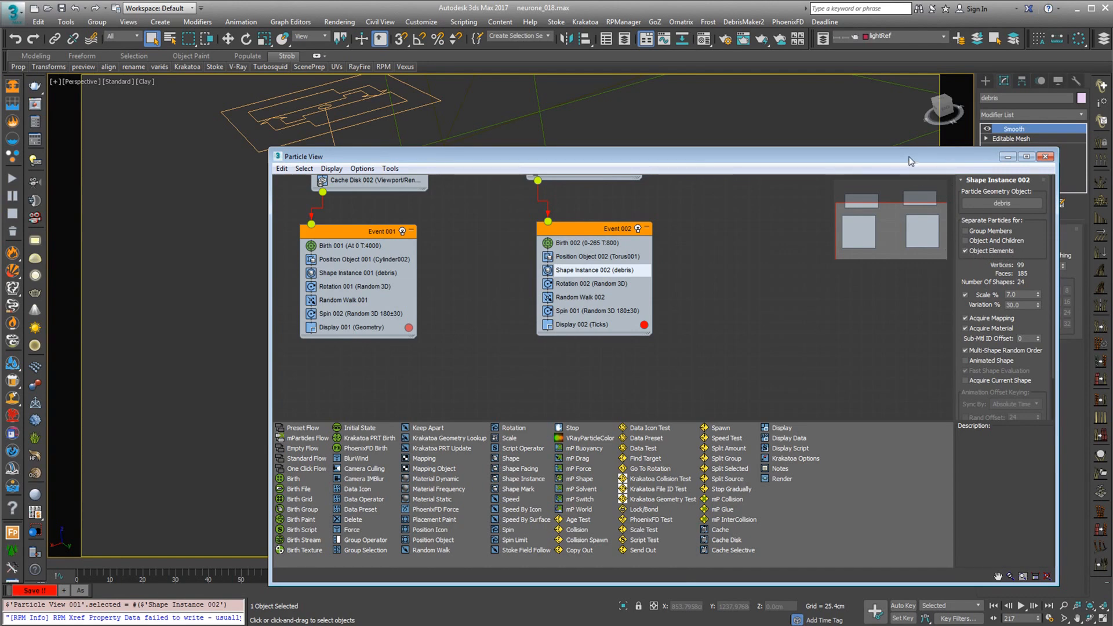
# Move Particle View out of the way, enter the debris mesh's Element level and select the large sliced piece's slices one by one
pyautogui.moveTo(909, 161); pyautogui.dragTo(733, 513)
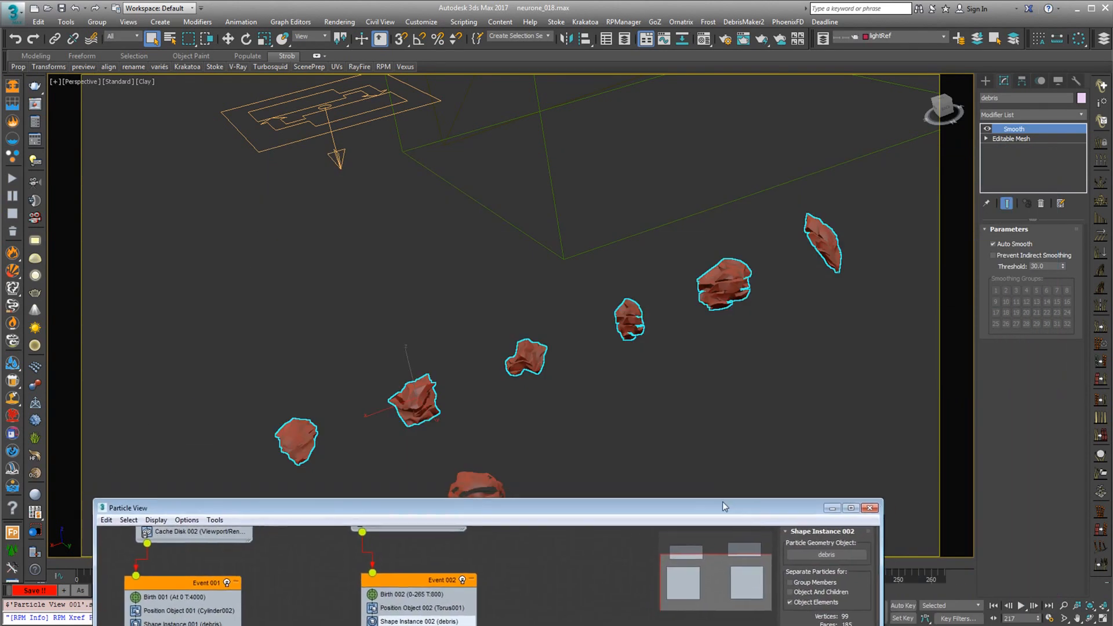
pyautogui.click(987, 138)
pyautogui.click(1008, 186)
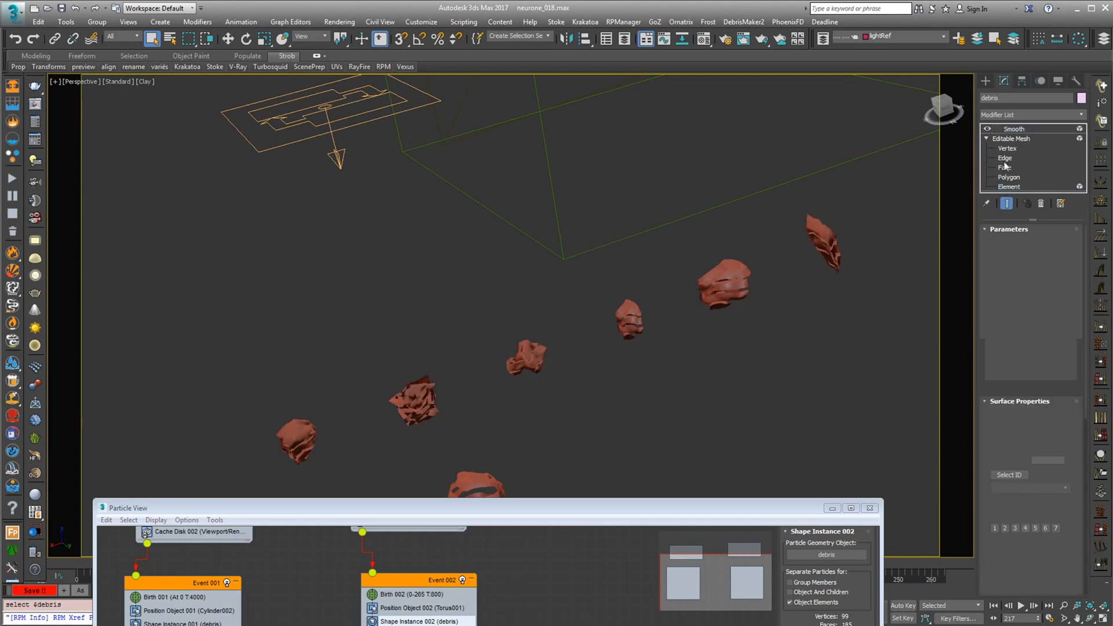
pyautogui.click(727, 274)
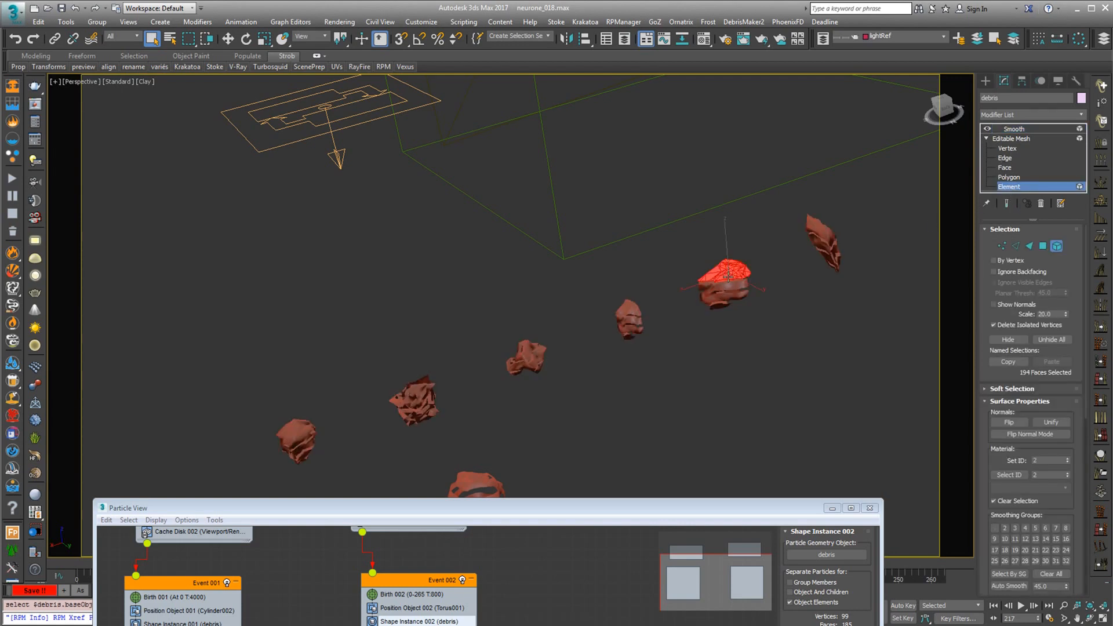
pyautogui.scroll(5, 726, 323)
pyautogui.scroll(-3, 726, 323)
pyautogui.click(721, 235)
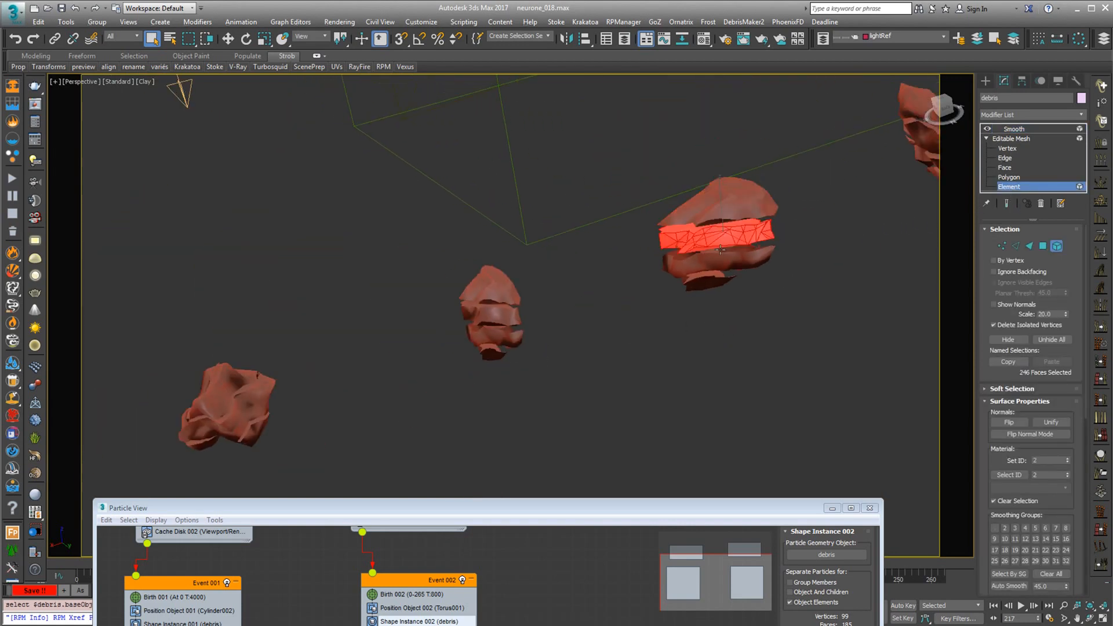
pyautogui.click(715, 261)
pyautogui.click(704, 281)
pyautogui.keyDown('alt'); pyautogui.moveTo(694, 331); pyautogui.dragTo(698, 282, button='middle'); pyautogui.keyUp('alt')
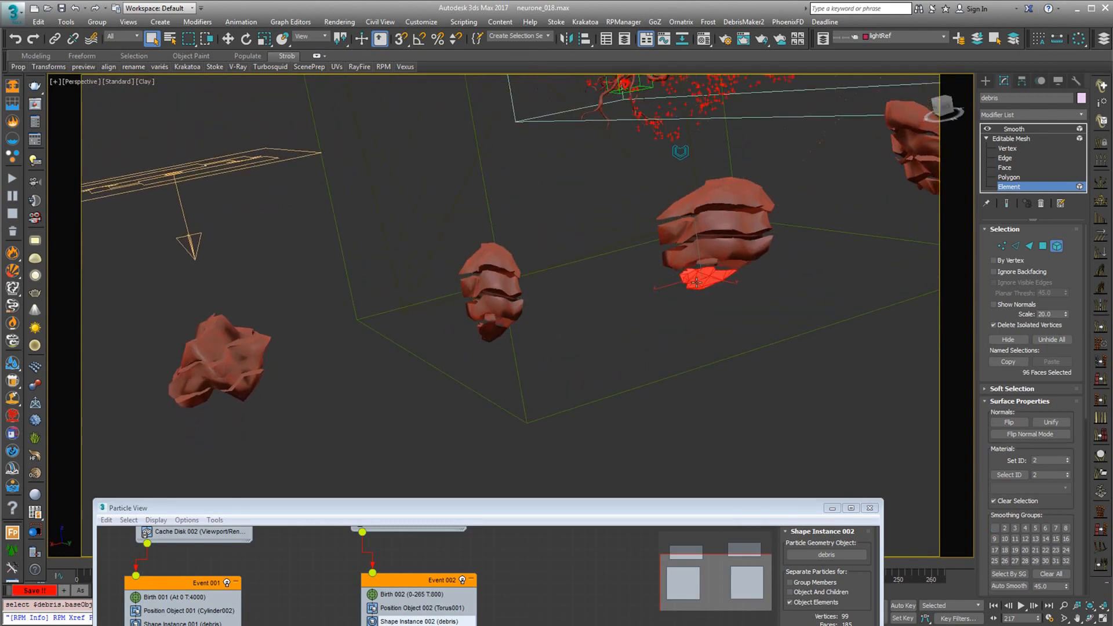
# Select the separate slices of the smaller debris piece beside it, and one element of the next piece
pyautogui.click(487, 259)
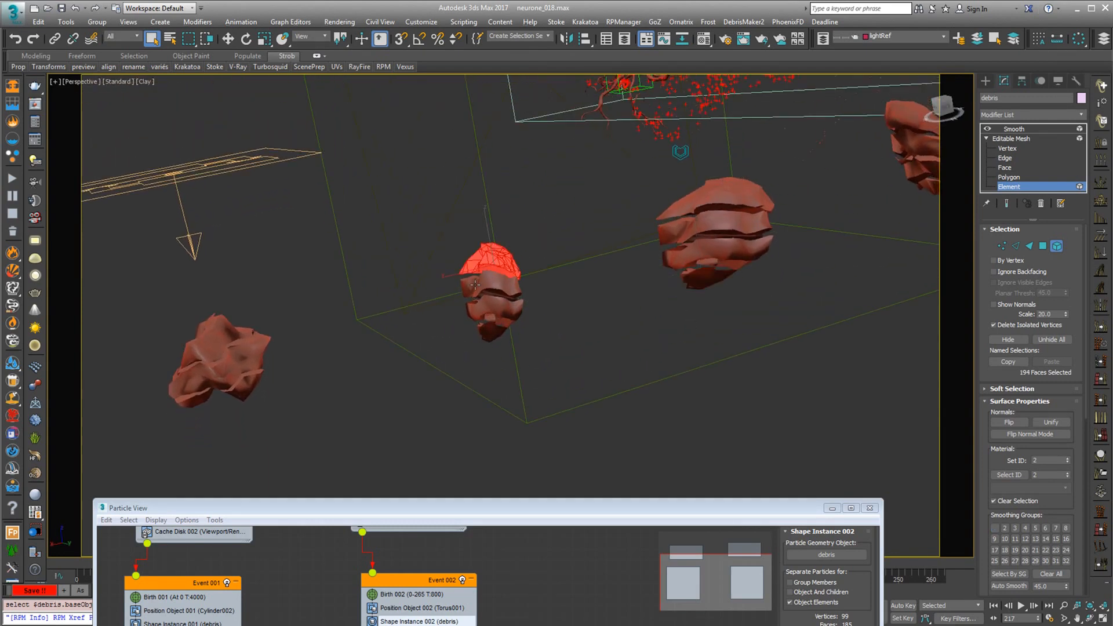
pyautogui.click(489, 287)
pyautogui.click(488, 304)
pyautogui.scroll(4, 488, 303)
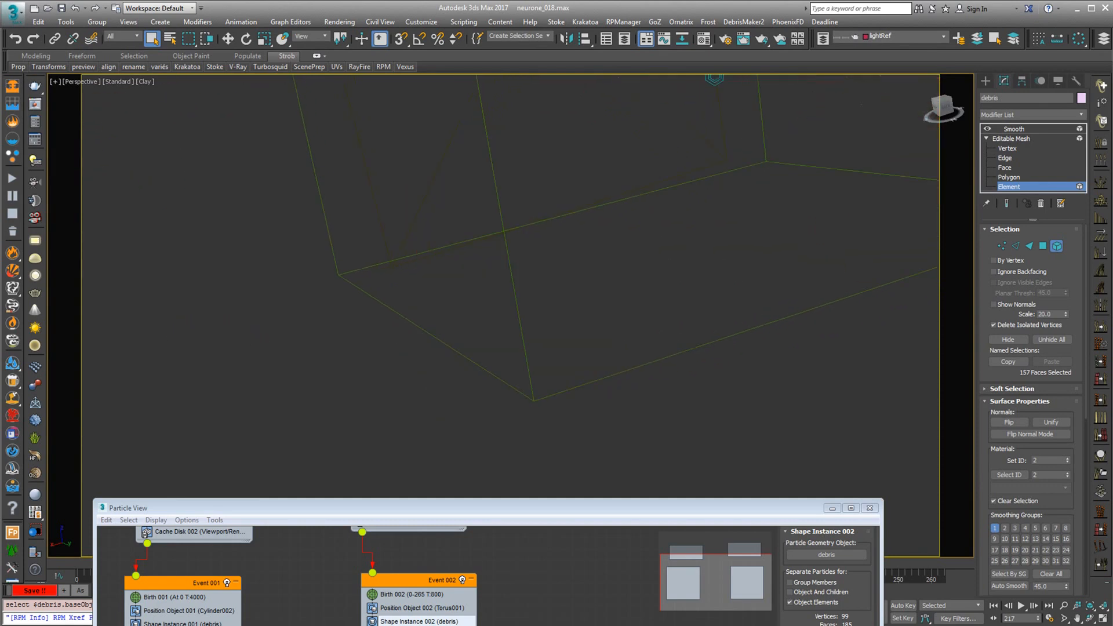
pyautogui.scroll(-1, 488, 304)
pyautogui.click(486, 334)
pyautogui.click(484, 275)
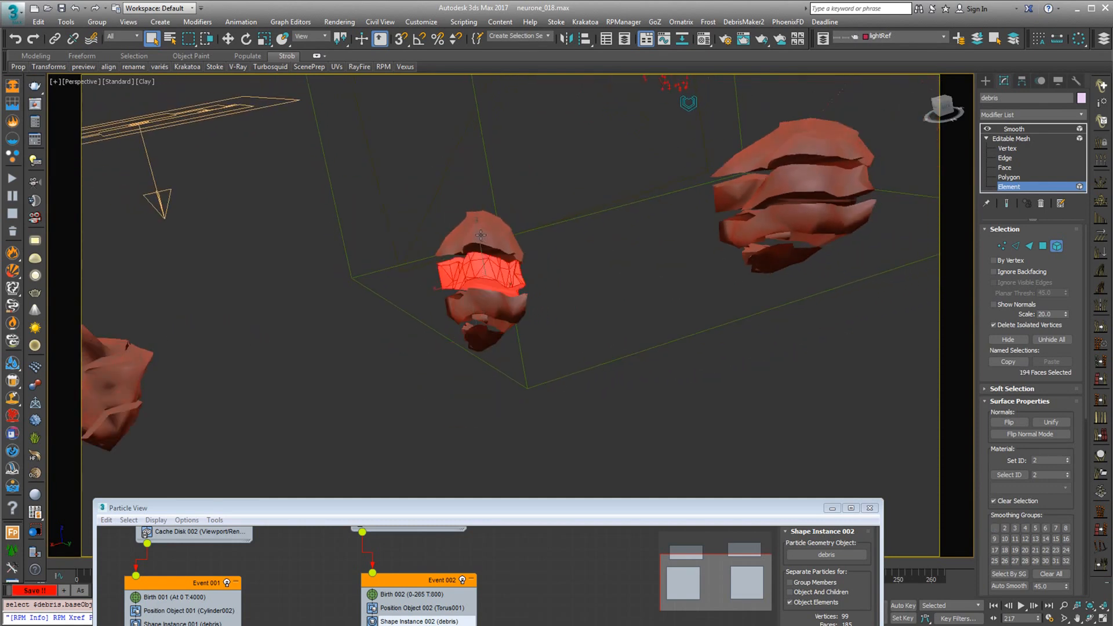
pyautogui.click(481, 236)
pyautogui.scroll(-3, 394, 284)
pyautogui.scroll(-3, 399, 310)
pyautogui.click(377, 309)
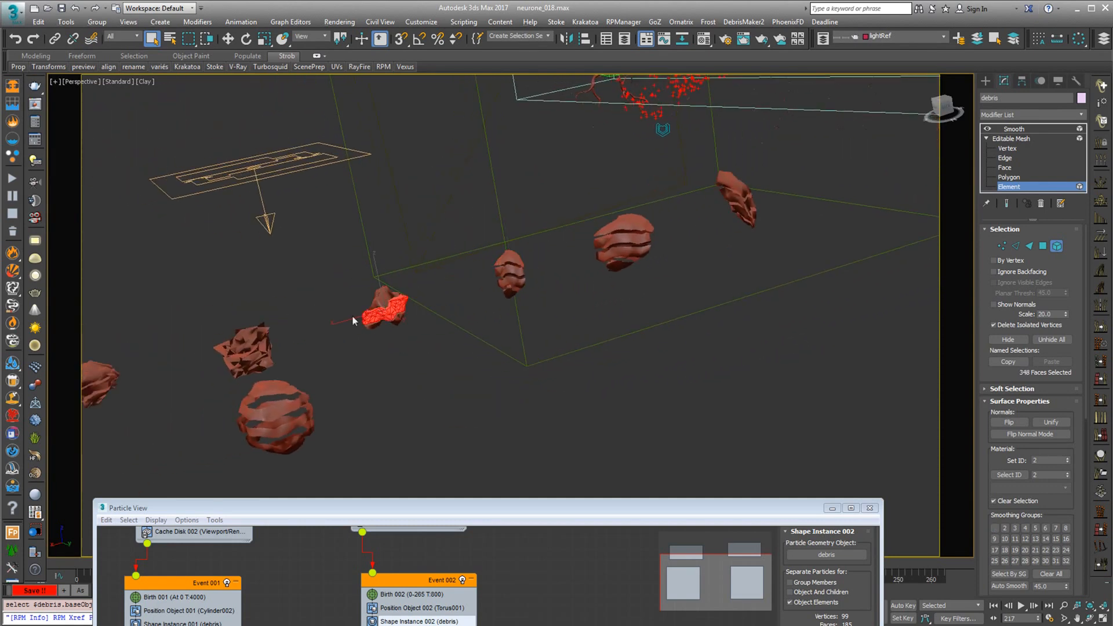
# Close Particle View and examine the debris particles scattered around the neuron and its axon
pyautogui.scroll(-3, 313, 365)
pyautogui.scroll(10, 537, 173)
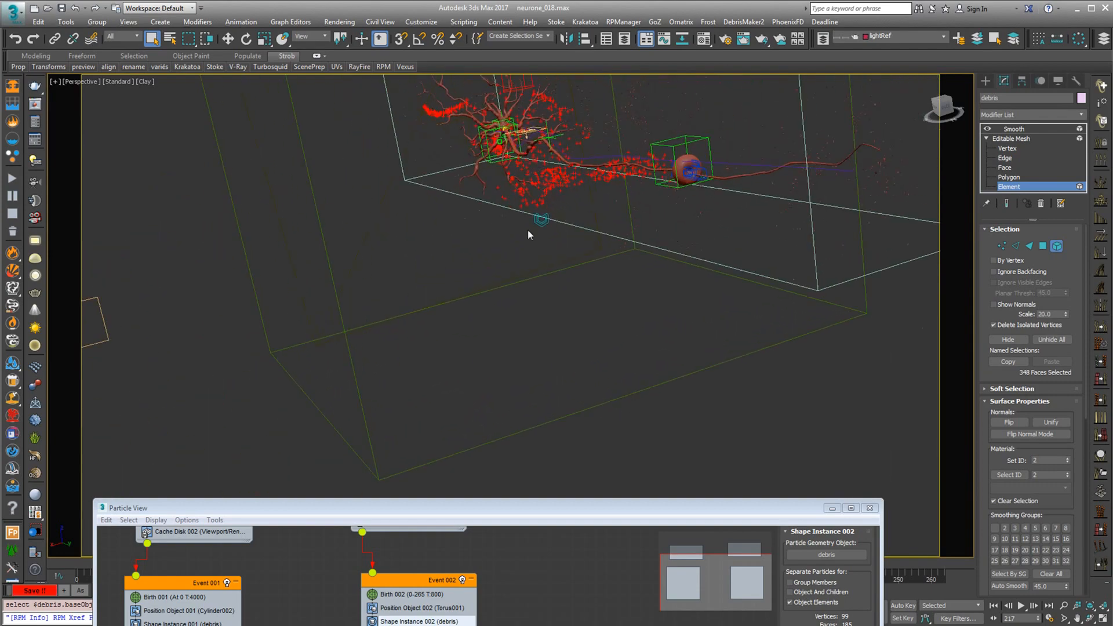
pyautogui.keyDown('alt'); pyautogui.moveTo(614, 145); pyautogui.dragTo(500, 233, button='middle'); pyautogui.keyUp('alt')
pyautogui.scroll(2, 501, 235)
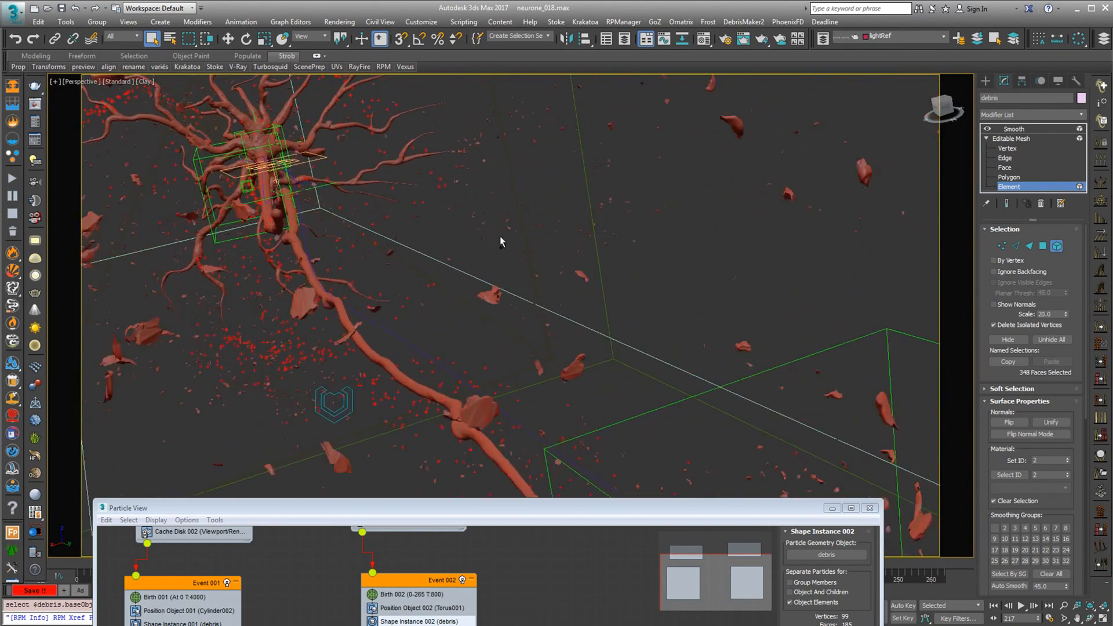
pyautogui.click(870, 510)
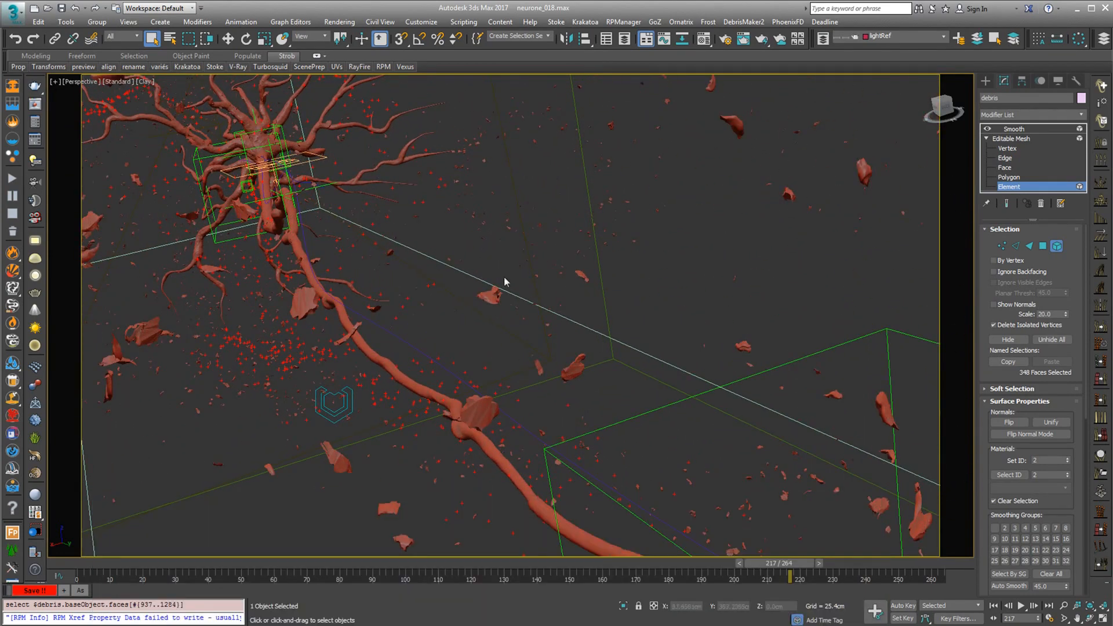
pyautogui.scroll(-4, 500, 296)
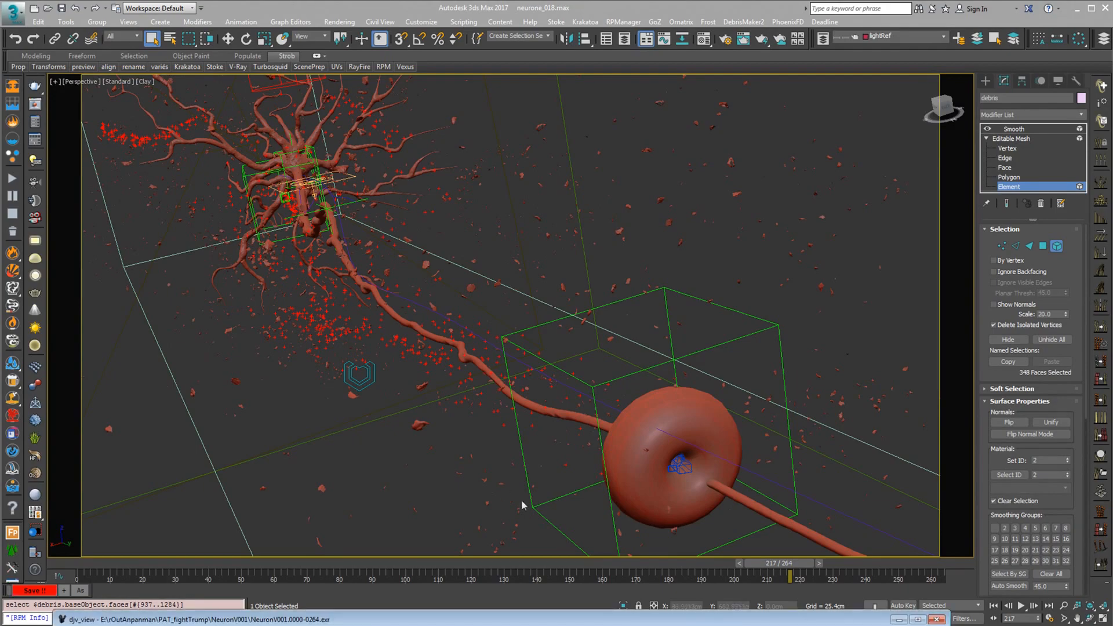
# Bring up the NeuronV001 render sequence in djv_view and scrub through its frames
pyautogui.moveTo(593, 618); pyautogui.dragTo(598, 24)
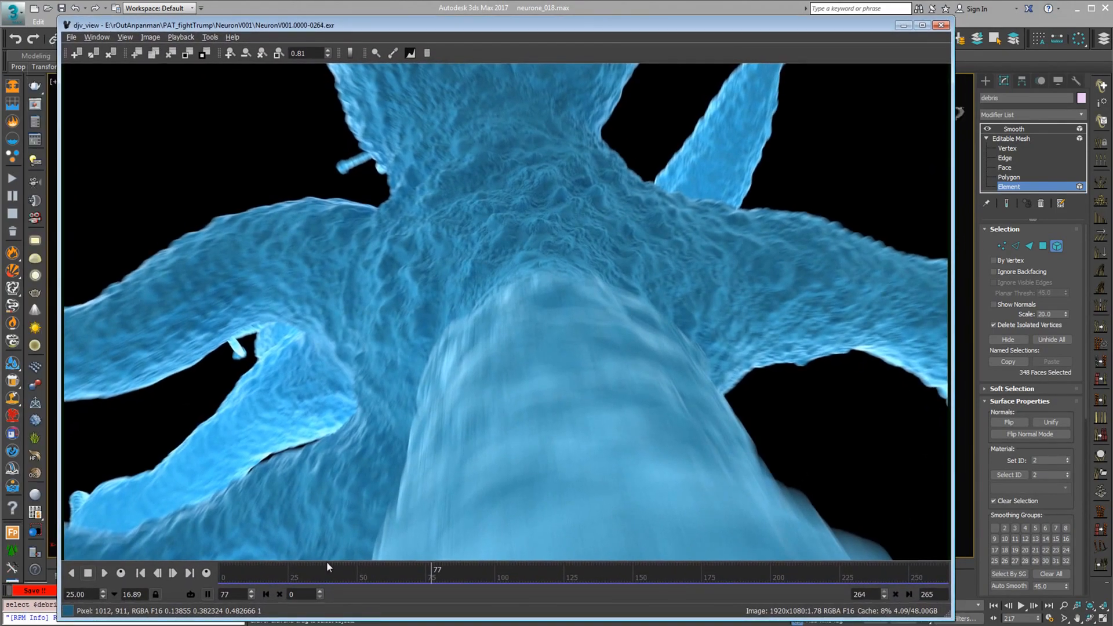
pyautogui.click(246, 570)
pyautogui.moveTo(247, 572); pyautogui.dragTo(793, 596)
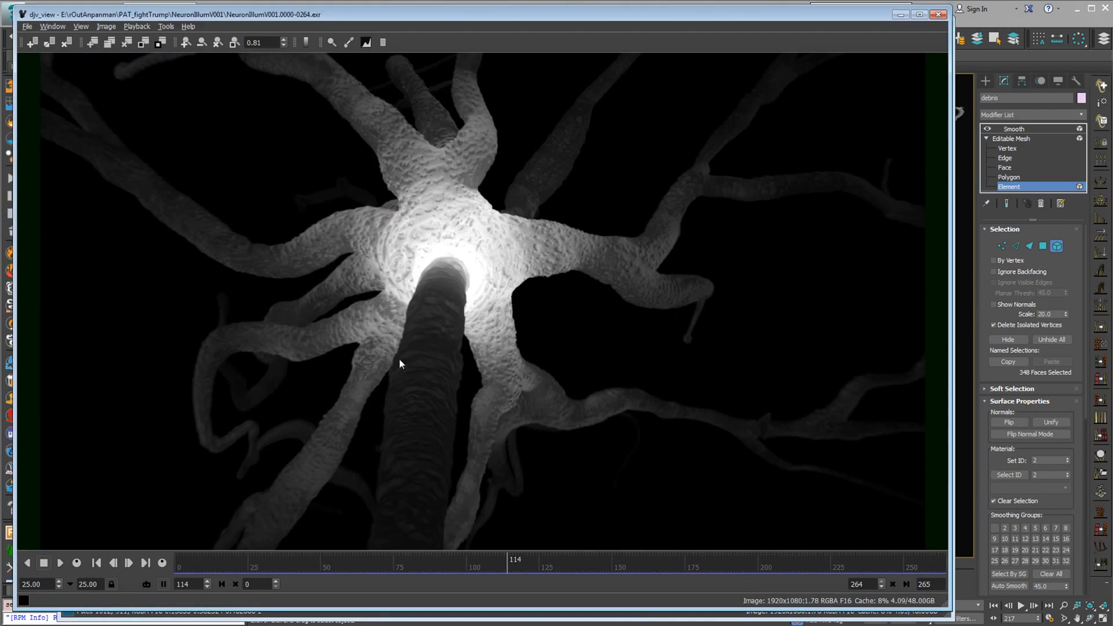
# Scrub through the NeuronIllumV001 and ParticlesV001 render sequences, and minimise the djv_view windows to return to 3ds Max
pyautogui.moveTo(265, 564); pyautogui.dragTo(670, 566)
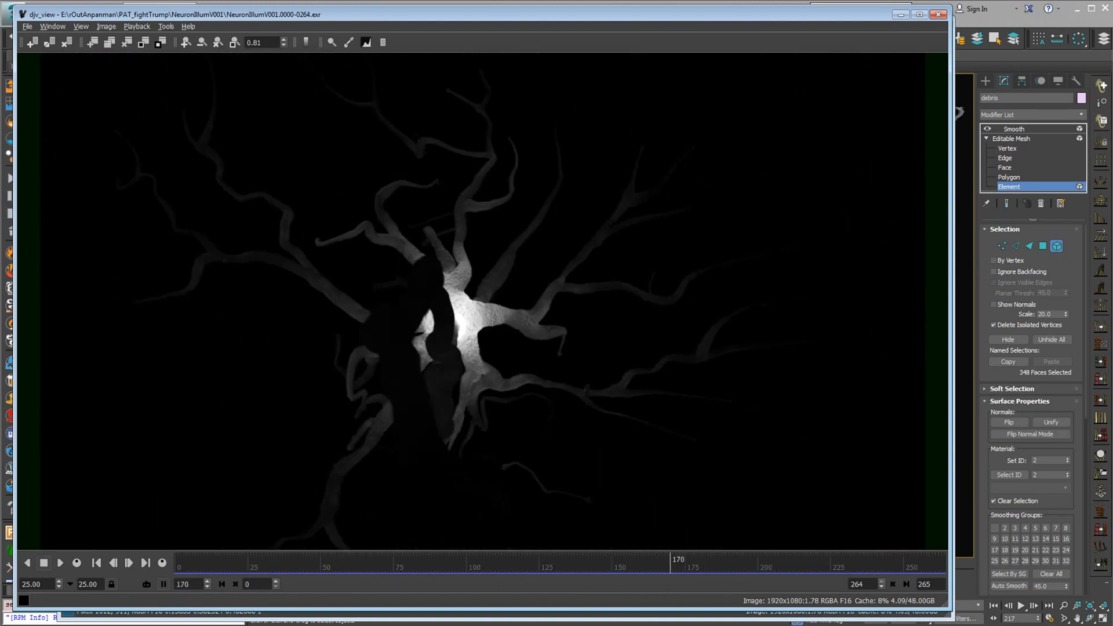
pyautogui.hotkey('alt', 'Tab')
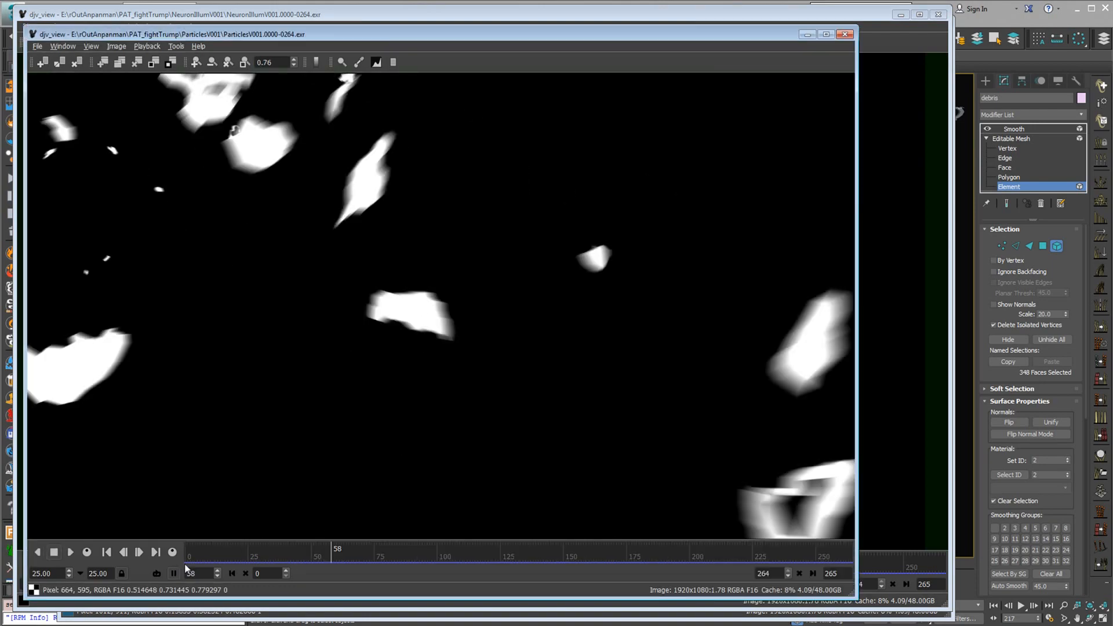
pyautogui.moveTo(186, 566); pyautogui.dragTo(596, 549)
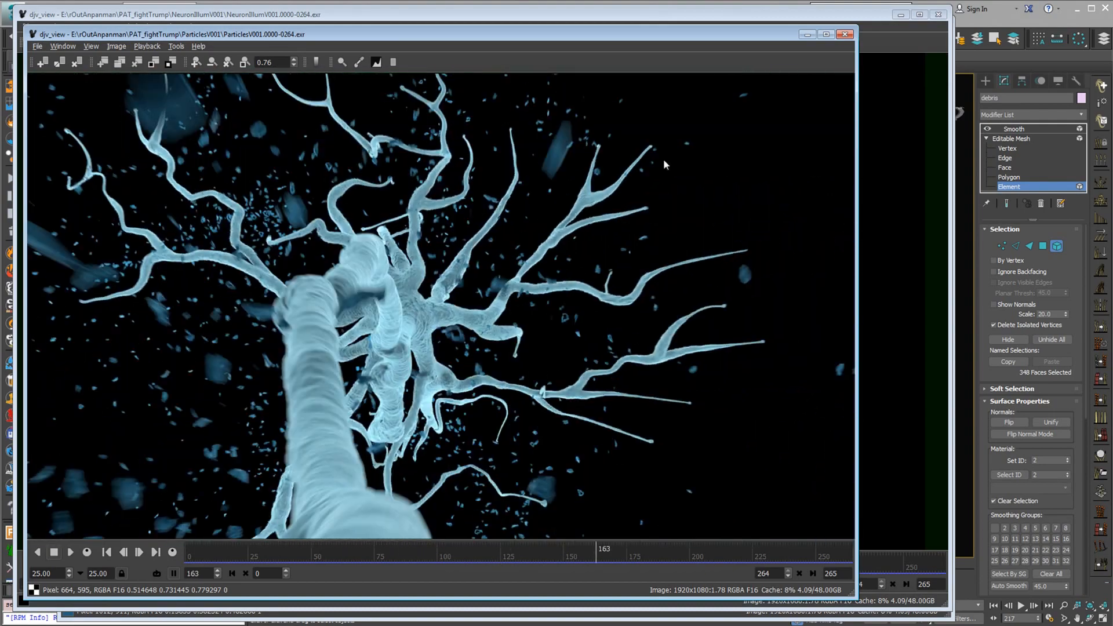
pyautogui.click(806, 35)
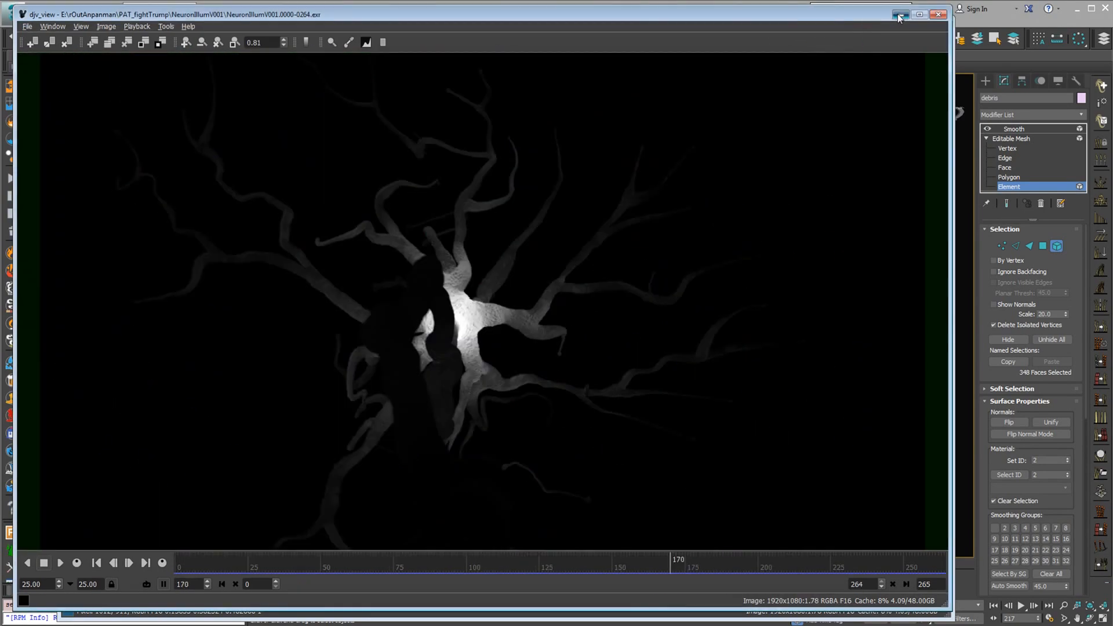
pyautogui.click(899, 18)
pyautogui.click(903, 25)
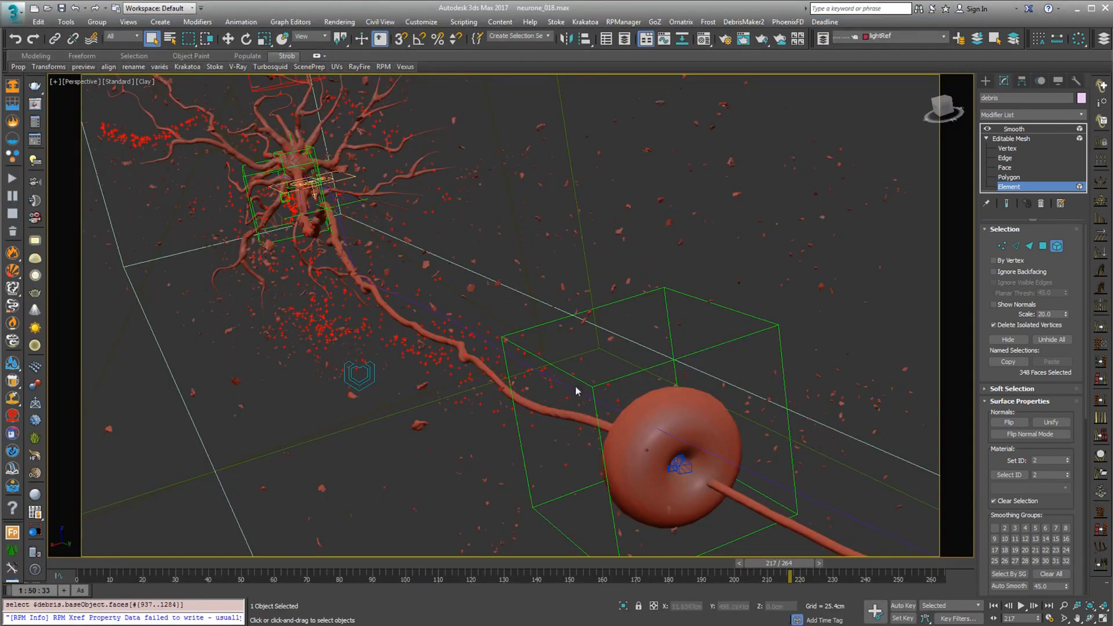
# Launch the Vexus node editor from the 3ds Max utilities and centre the passes_001.vx render pass graph
pyautogui.click(1080, 82)
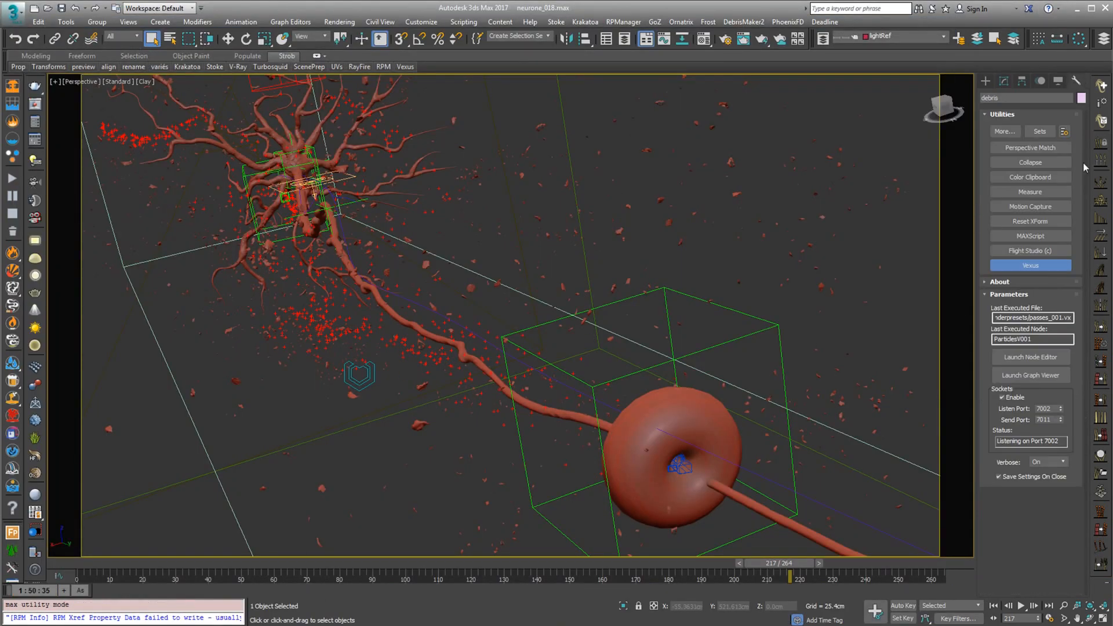
pyautogui.click(1028, 357)
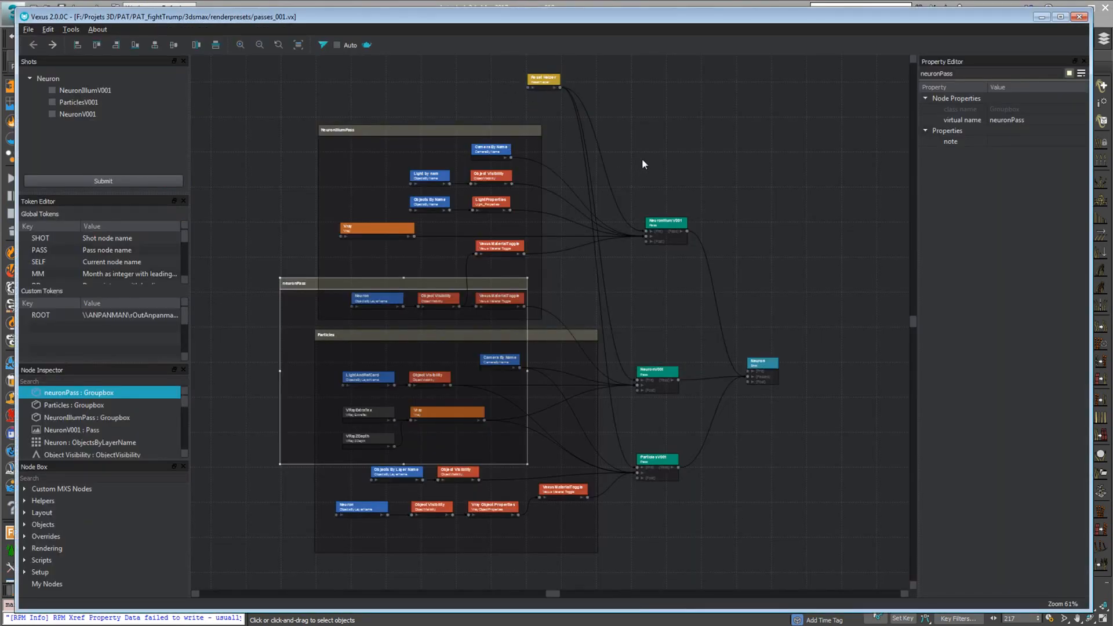
pyautogui.click(642, 164)
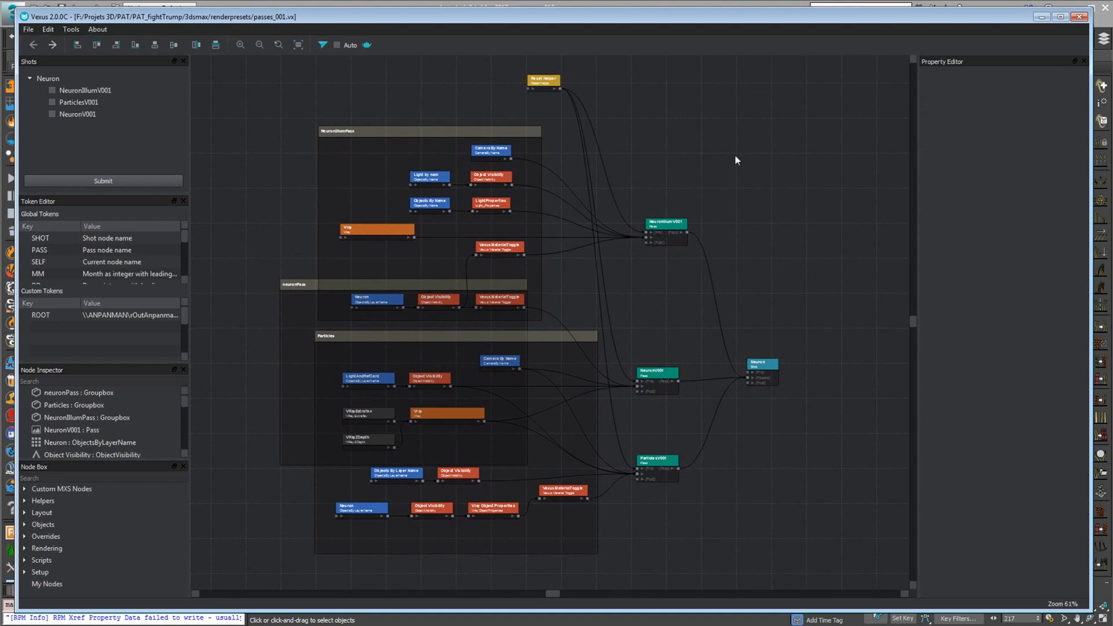
pyautogui.moveTo(681, 164); pyautogui.dragTo(632, 163, button='middle')
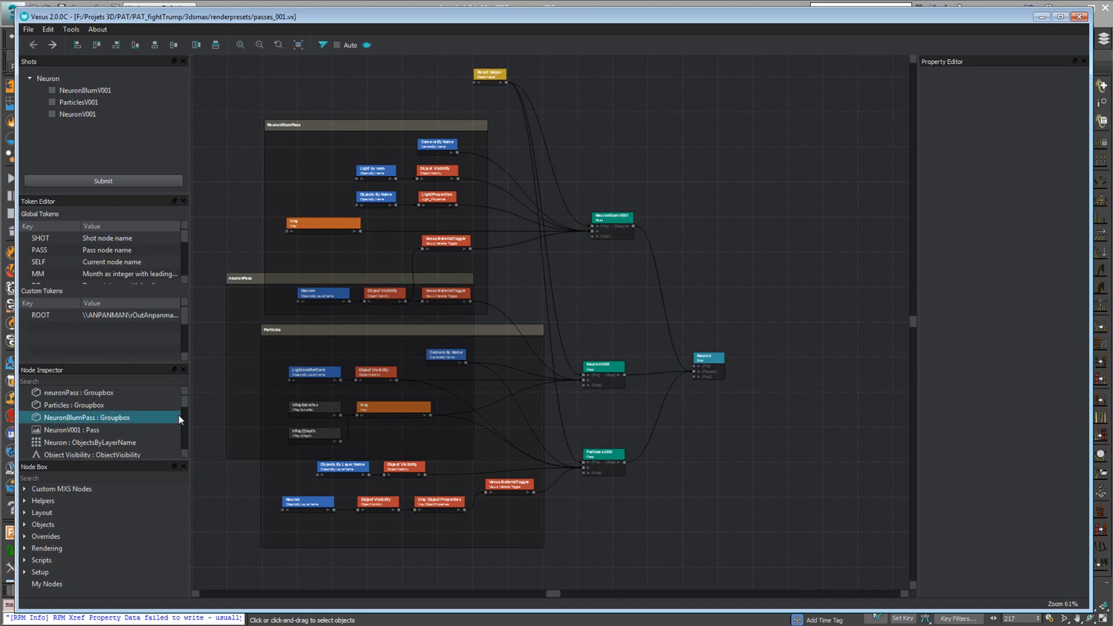
# Enlarge the Node Box and expand its Setup, Scripts, Rendering, Overrides and Objects categories to show the available nodes
pyautogui.moveTo(122, 459); pyautogui.dragTo(118, 389)
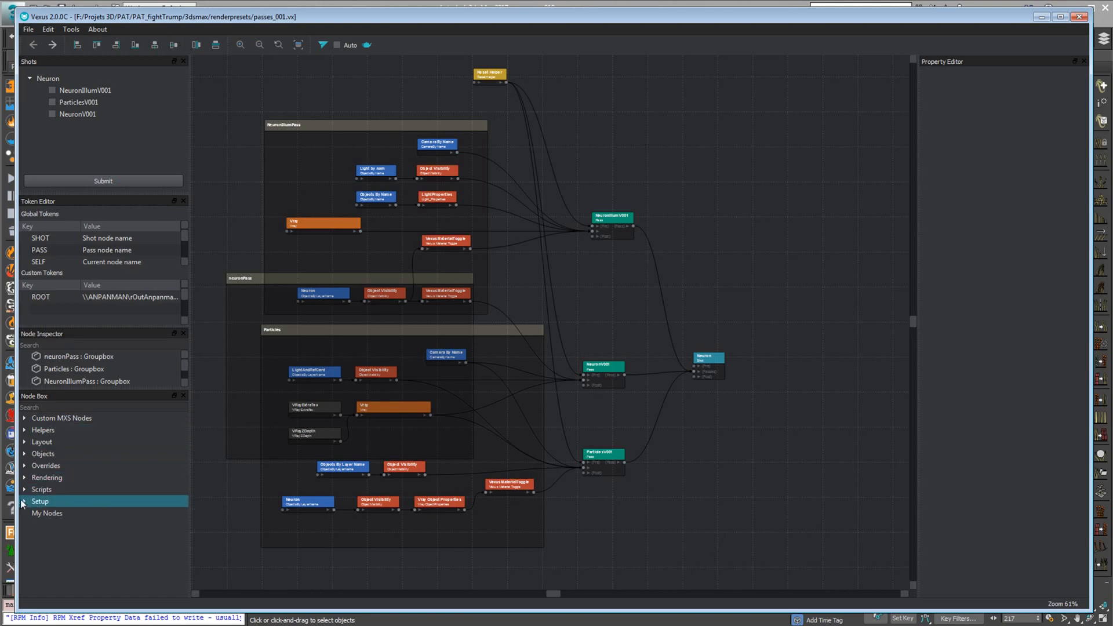
pyautogui.click(24, 501)
pyautogui.click(24, 477)
pyautogui.click(24, 465)
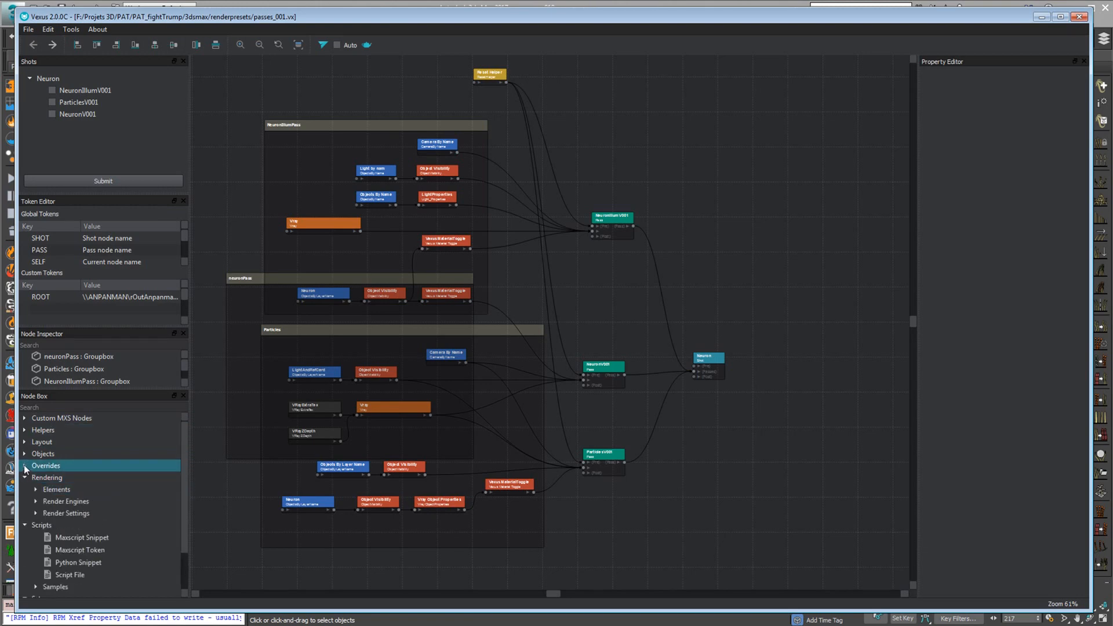
pyautogui.click(24, 453)
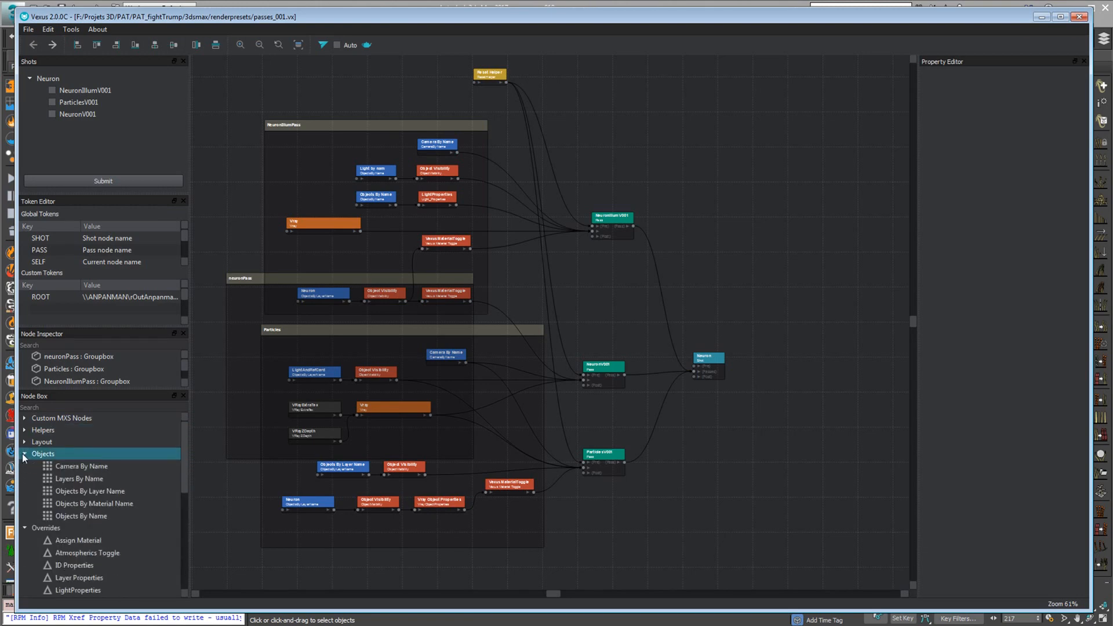
pyautogui.click(72, 491)
# Place a Camera By Name node in the empty area beside the graph, open its Camera Name property, and delete the node
pyautogui.moveTo(73, 468); pyautogui.dragTo(500, 464)
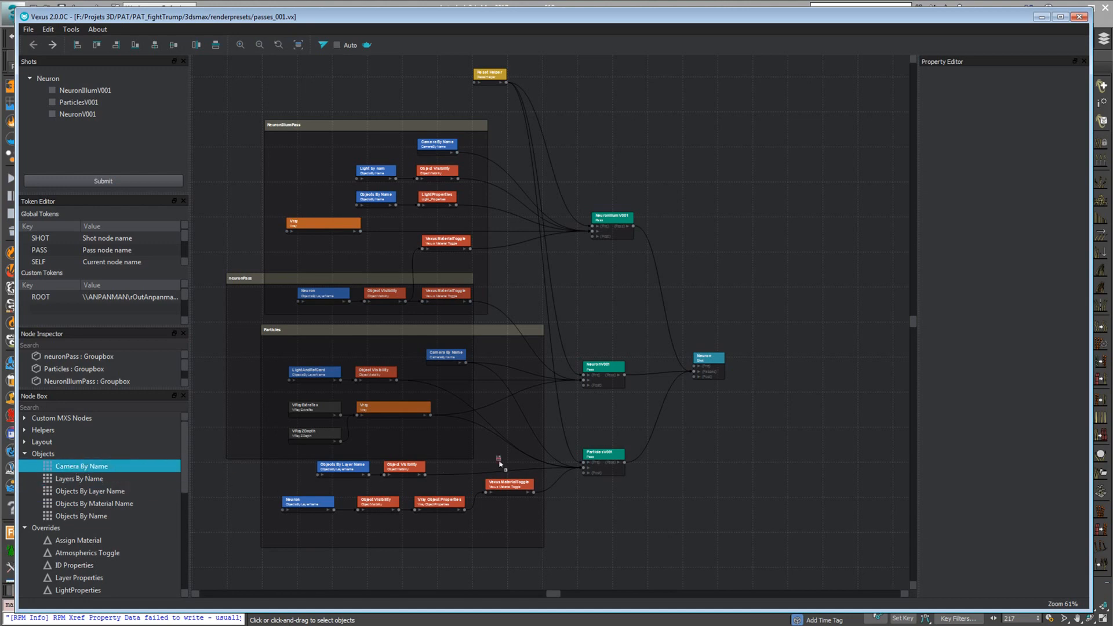
pyautogui.moveTo(761, 244); pyautogui.dragTo(761, 244)
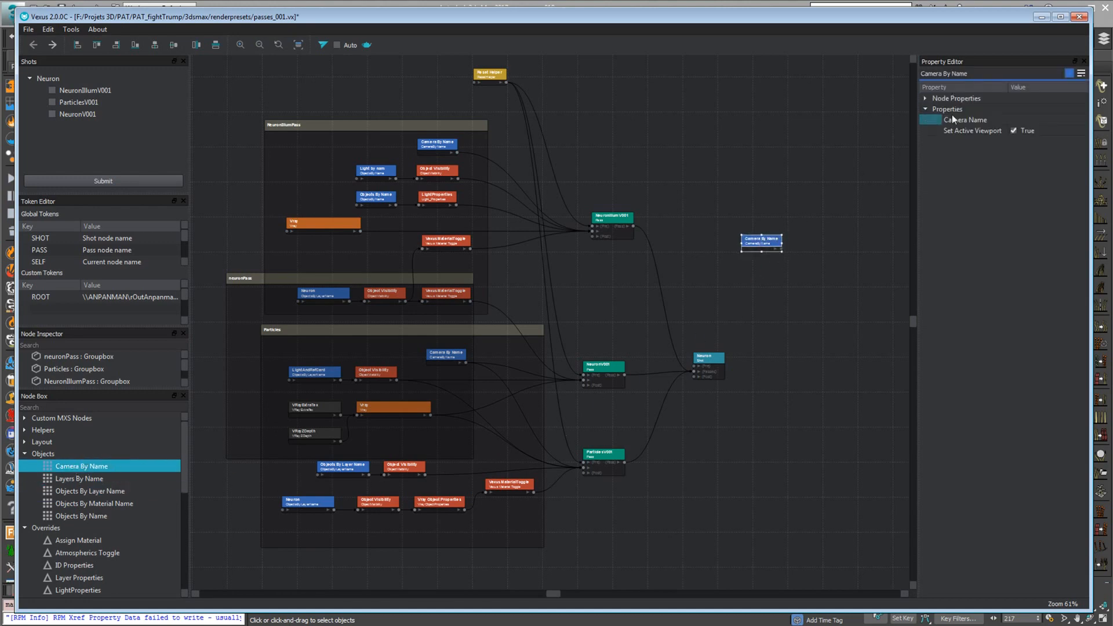
pyautogui.click(1032, 120)
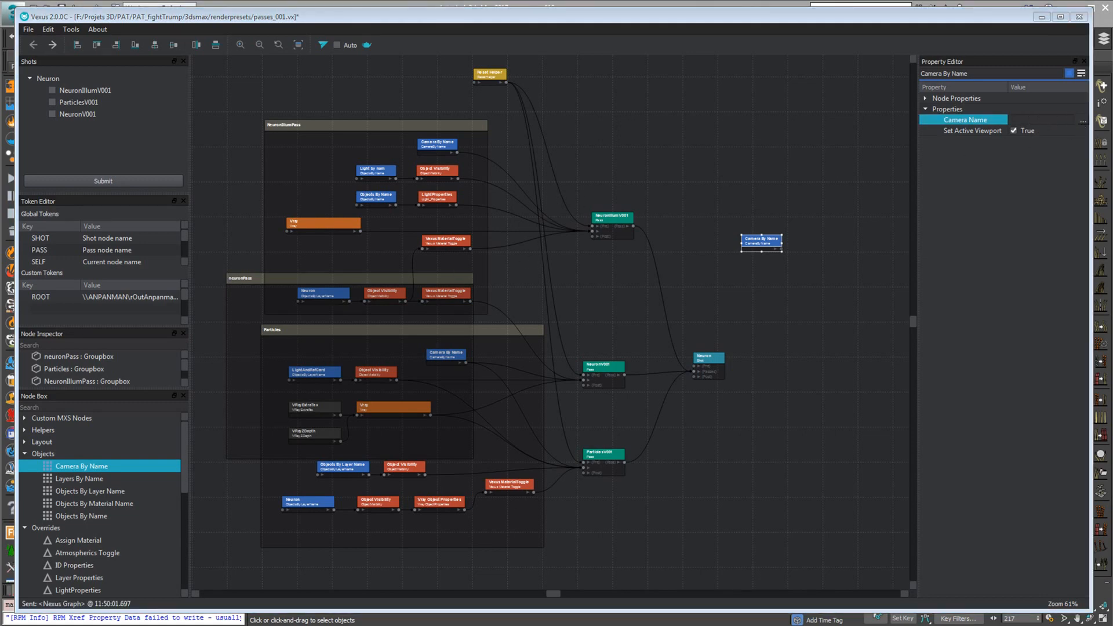
pyautogui.click(689, 443)
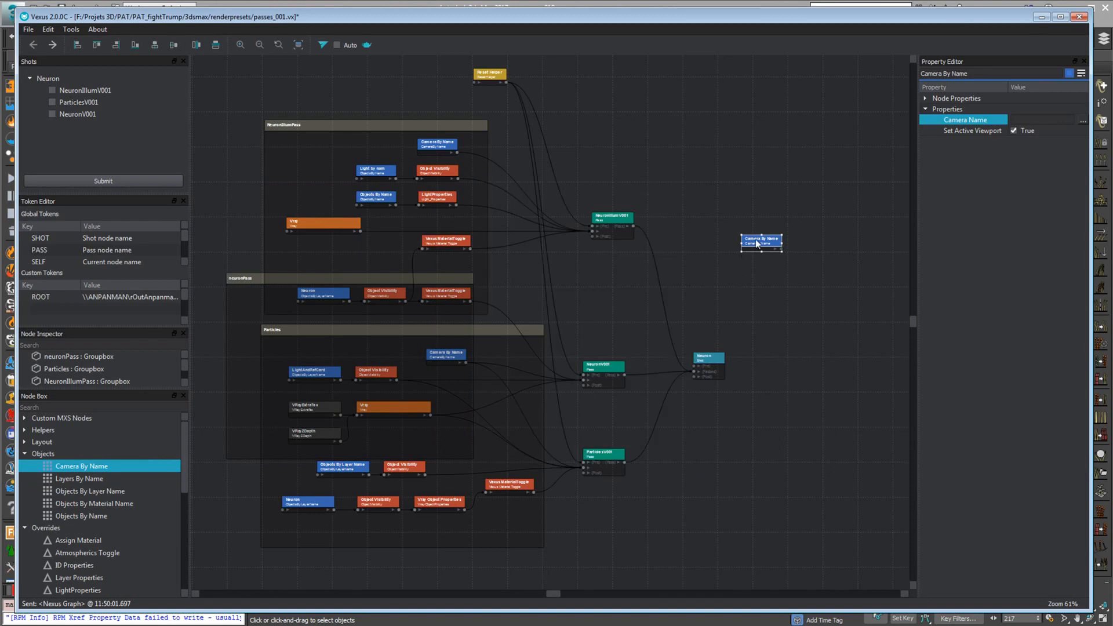
pyautogui.press('Delete')
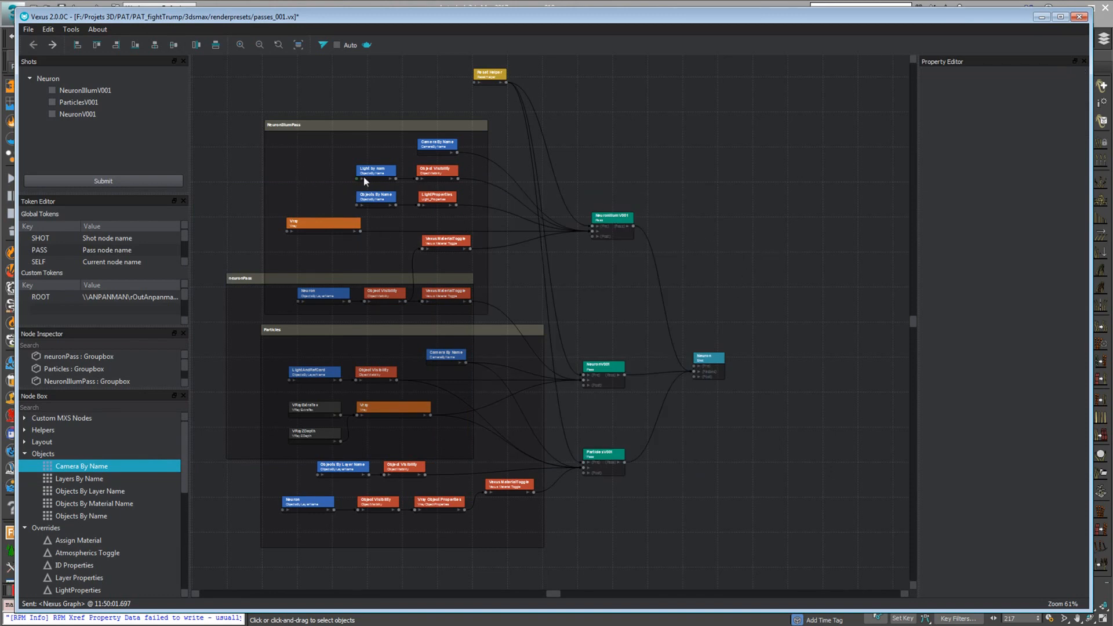
# Recentre the graph and inspect the properties of the NeuronIllumV001 and NeuronV001 pass nodes
pyautogui.moveTo(247, 163); pyautogui.dragTo(290, 170, button='middle')
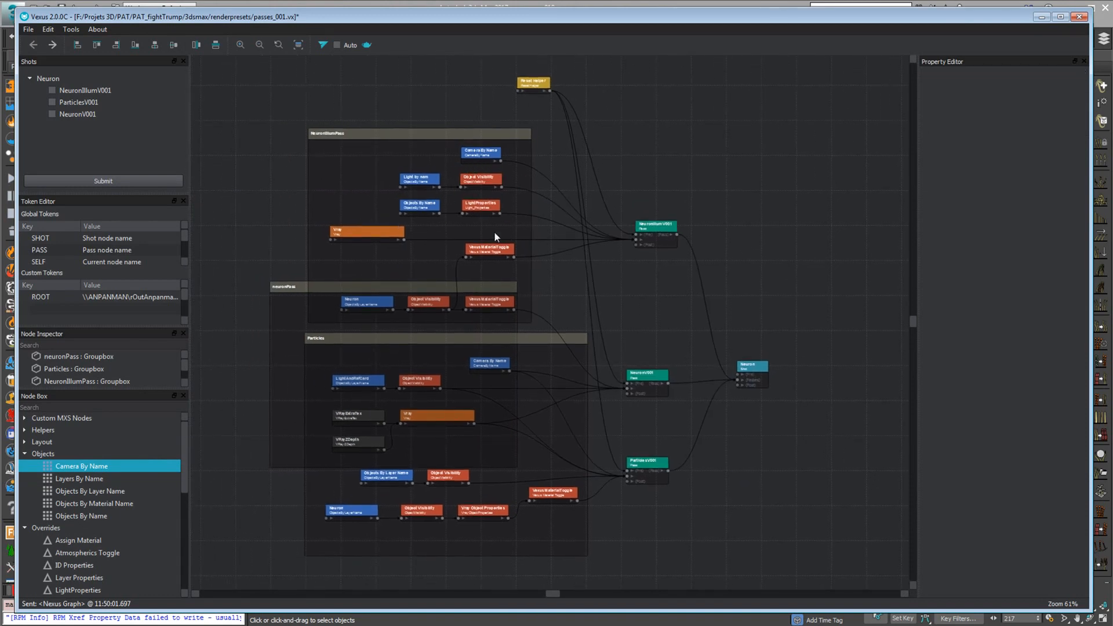
pyautogui.click(650, 229)
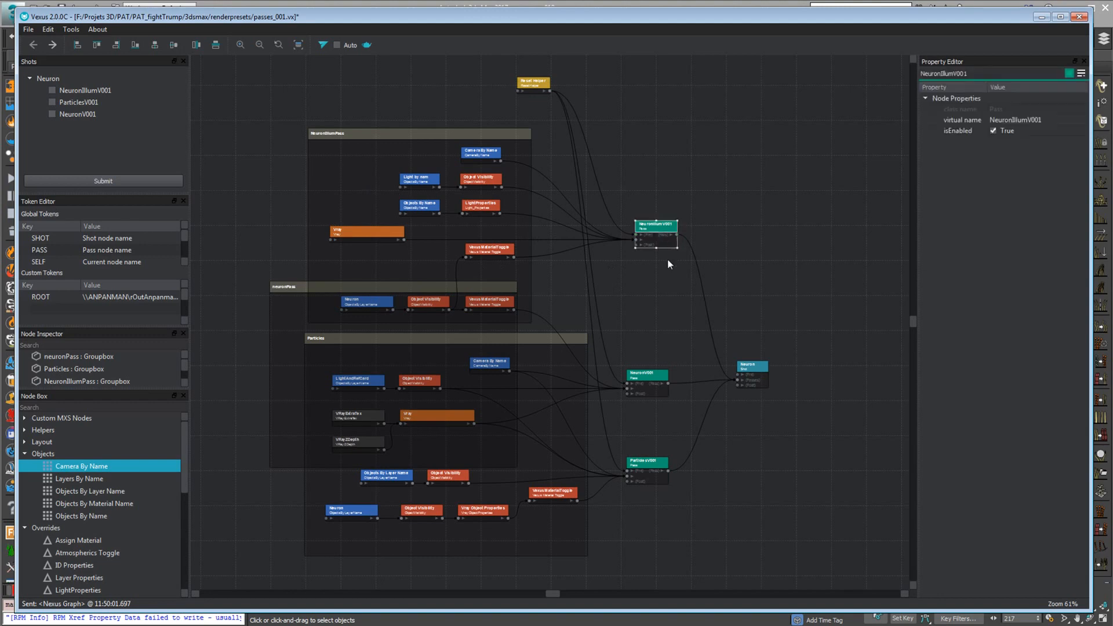
pyautogui.click(658, 380)
pyautogui.moveTo(652, 377); pyautogui.dragTo(660, 377)
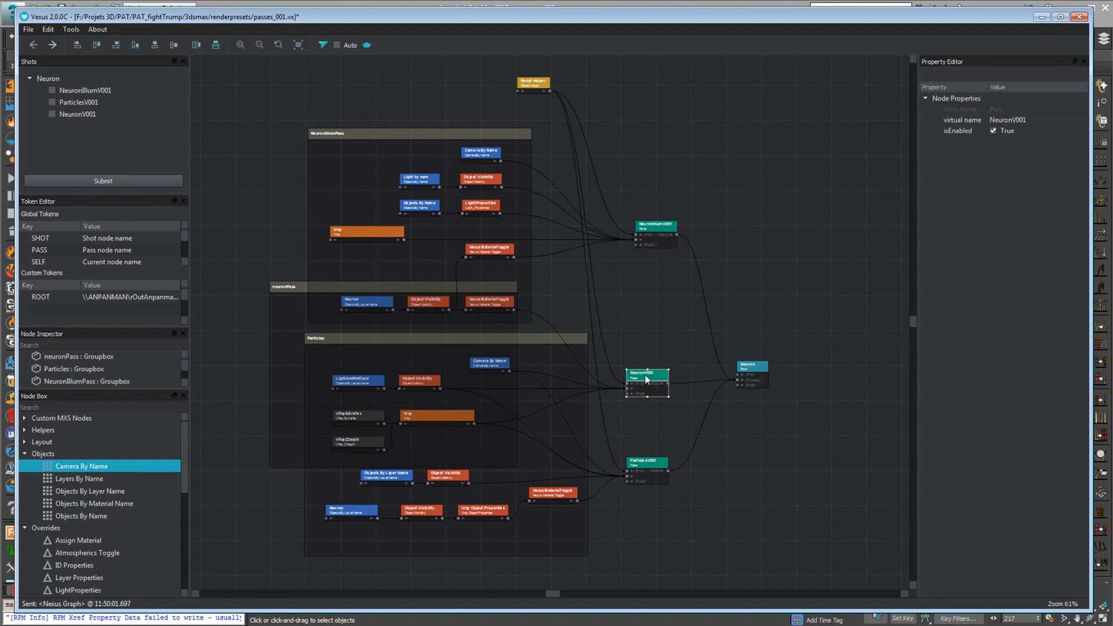
# Inspect the NeuronIllumV001, NeuronV001 and ParticlesV001 pass nodes, and align ParticlesV001 beneath NeuronV001 in the graph
pyautogui.click(658, 228)
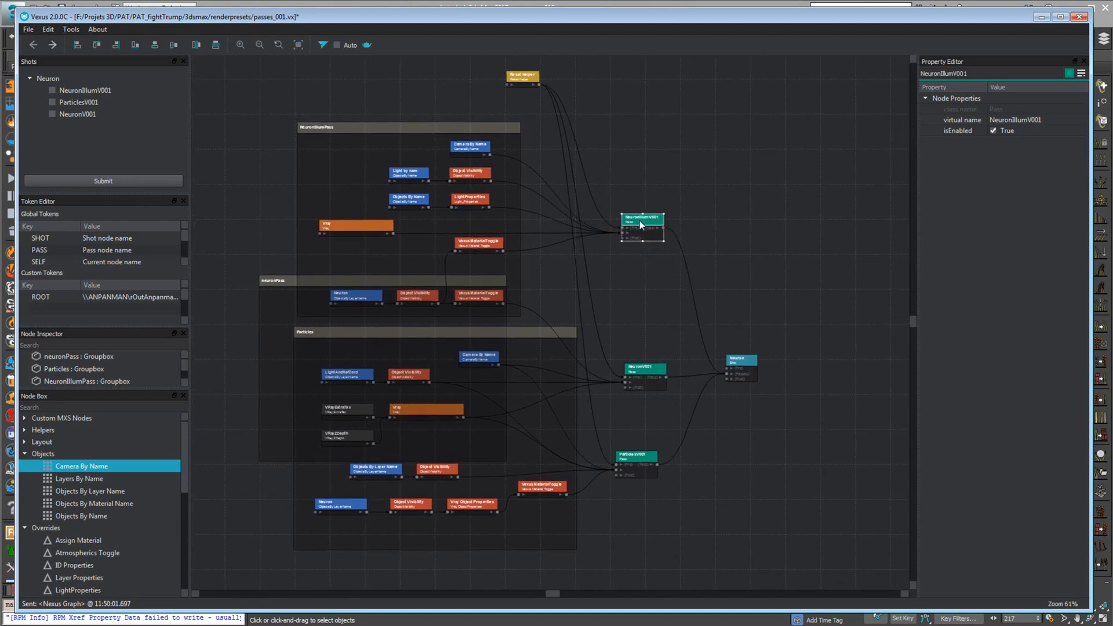
pyautogui.moveTo(652, 267)
pyautogui.mouseDown(button='middle')
pyautogui.moveTo(659, 273)
pyautogui.moveTo(646, 269)
pyautogui.mouseUp(button='middle')
pyautogui.moveTo(651, 293); pyautogui.dragTo(719, 375, button='right')
pyautogui.click(638, 374)
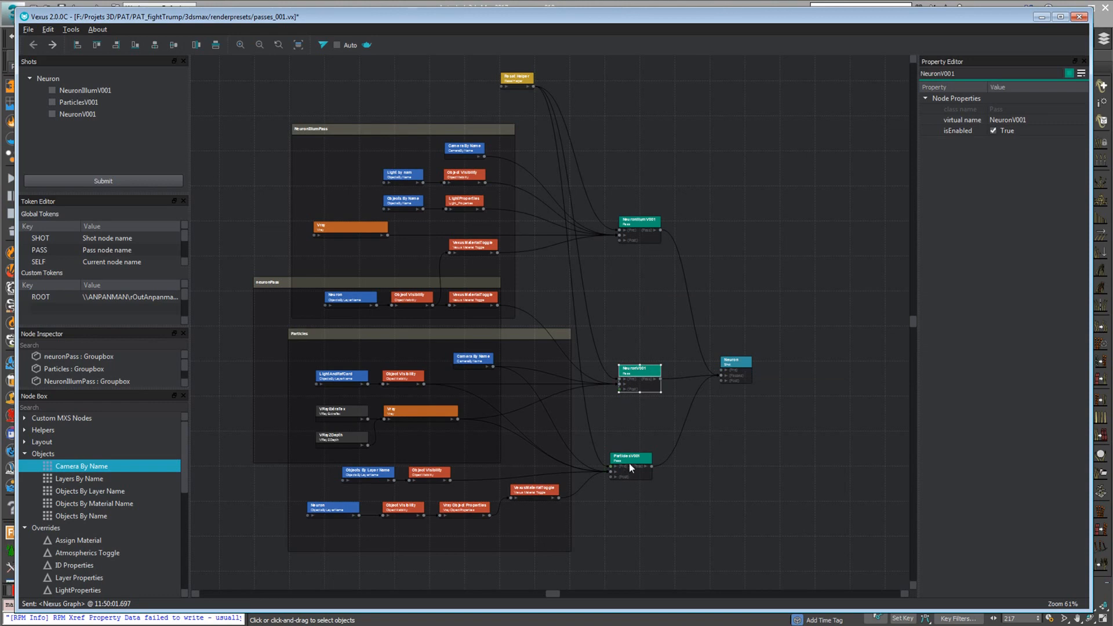
pyautogui.moveTo(631, 467)
pyautogui.mouseDown()
pyautogui.moveTo(648, 457)
pyautogui.moveTo(639, 466)
pyautogui.mouseUp()
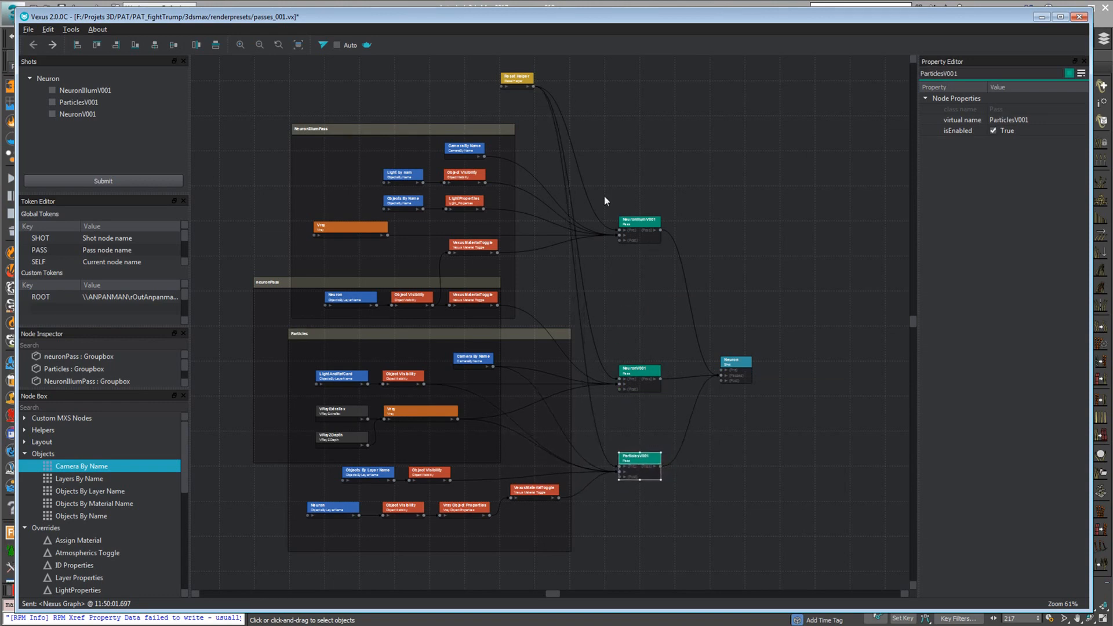
# Execute the Reset Helper node on the scene, check the viewport, and review the node's Pre-Pass Setup properties
pyautogui.moveTo(504, 87)
pyautogui.mouseDown()
pyautogui.moveTo(545, 89)
pyautogui.moveTo(511, 113)
pyautogui.moveTo(517, 87)
pyautogui.moveTo(544, 85)
pyautogui.moveTo(523, 88)
pyautogui.mouseUp()
pyautogui.moveTo(558, 17); pyautogui.dragTo(562, 241)
pyautogui.moveTo(524, 313); pyautogui.dragTo(533, 313)
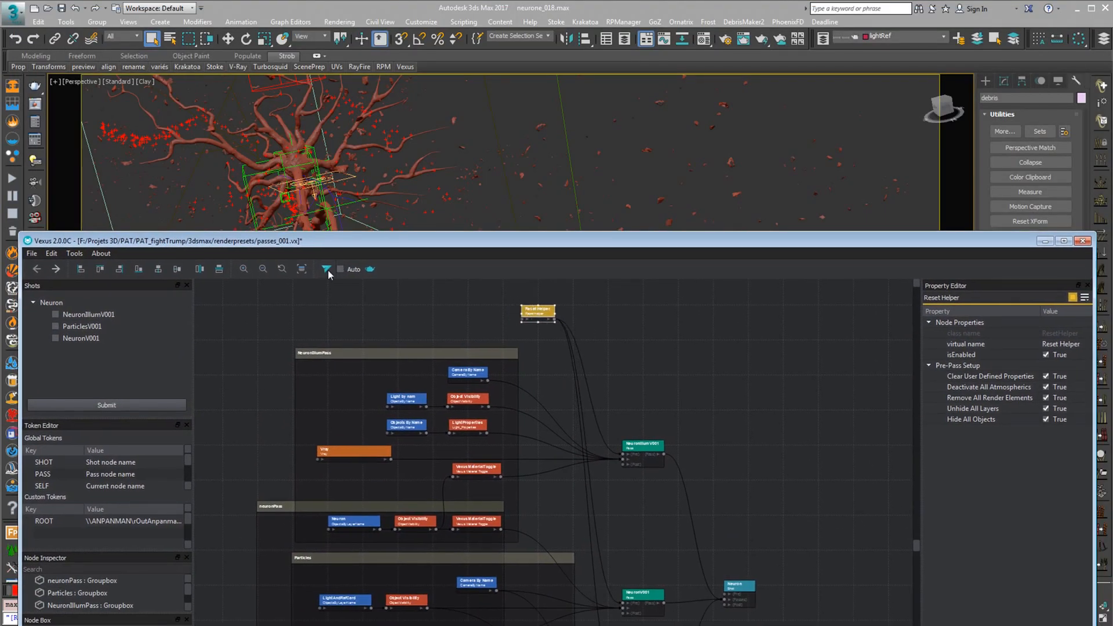
pyautogui.click(326, 270)
pyautogui.moveTo(390, 243); pyautogui.dragTo(408, 583)
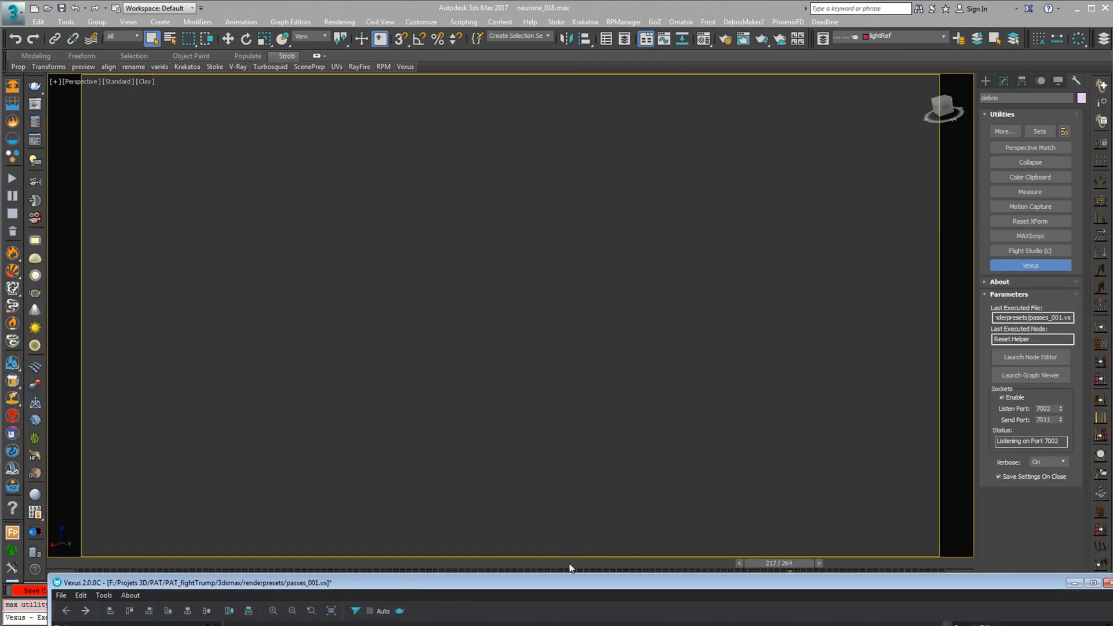
pyautogui.moveTo(576, 581); pyautogui.dragTo(548, 99)
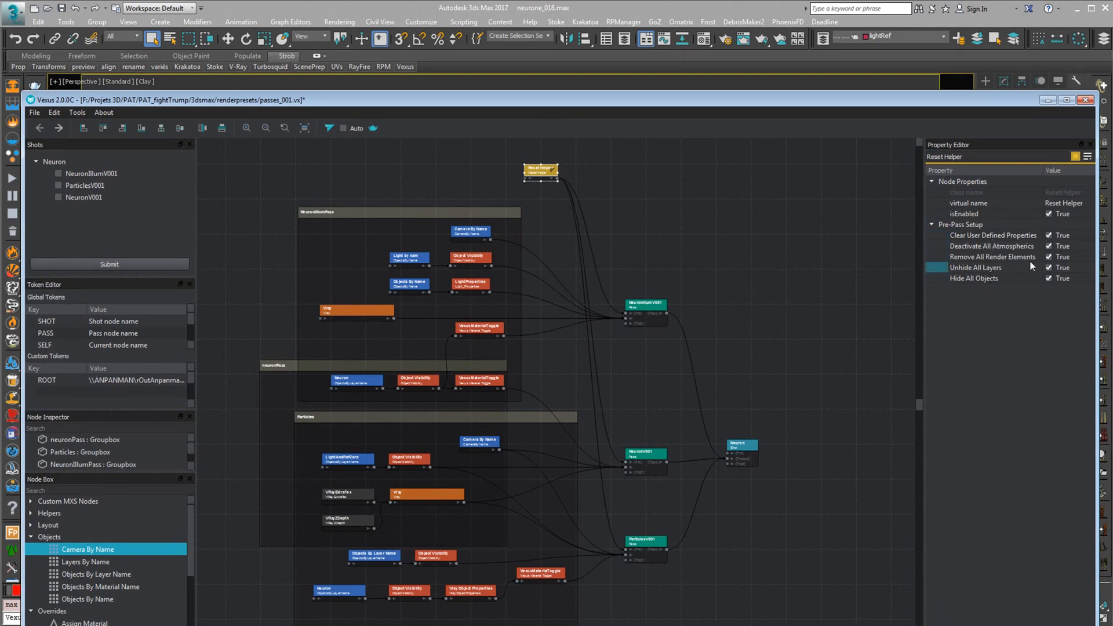
pyautogui.moveTo(518, 103); pyautogui.dragTo(575, 211)
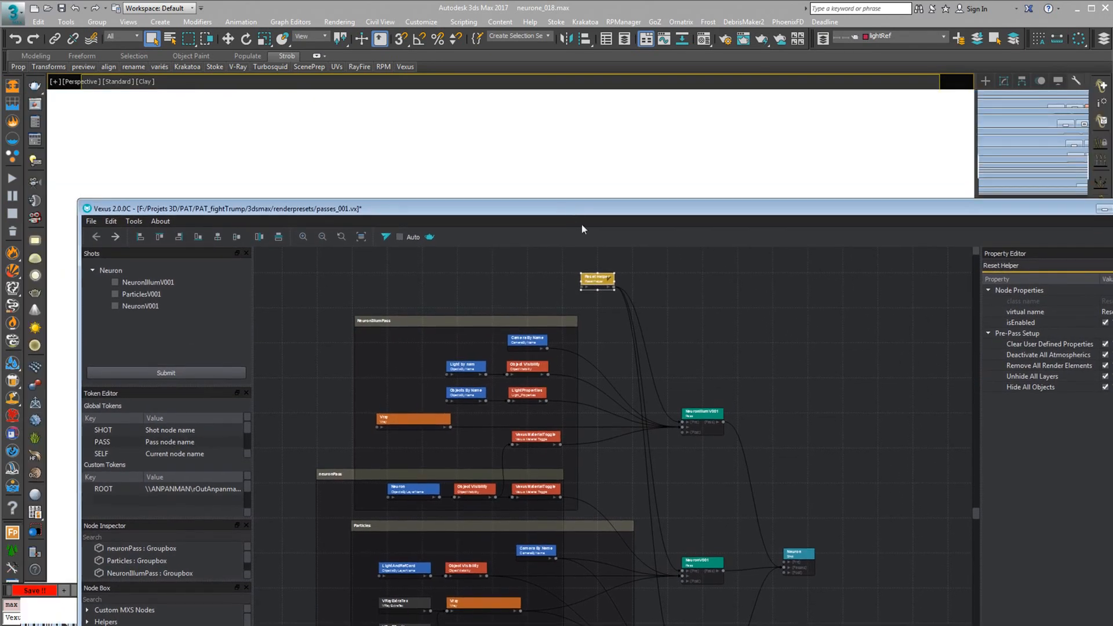
# Move the NeuronIllumV001 pass node farther from its group, and execute the ParticlesV001 pass to view it in the viewport
pyautogui.click(721, 415)
pyautogui.moveTo(724, 417); pyautogui.dragTo(763, 373)
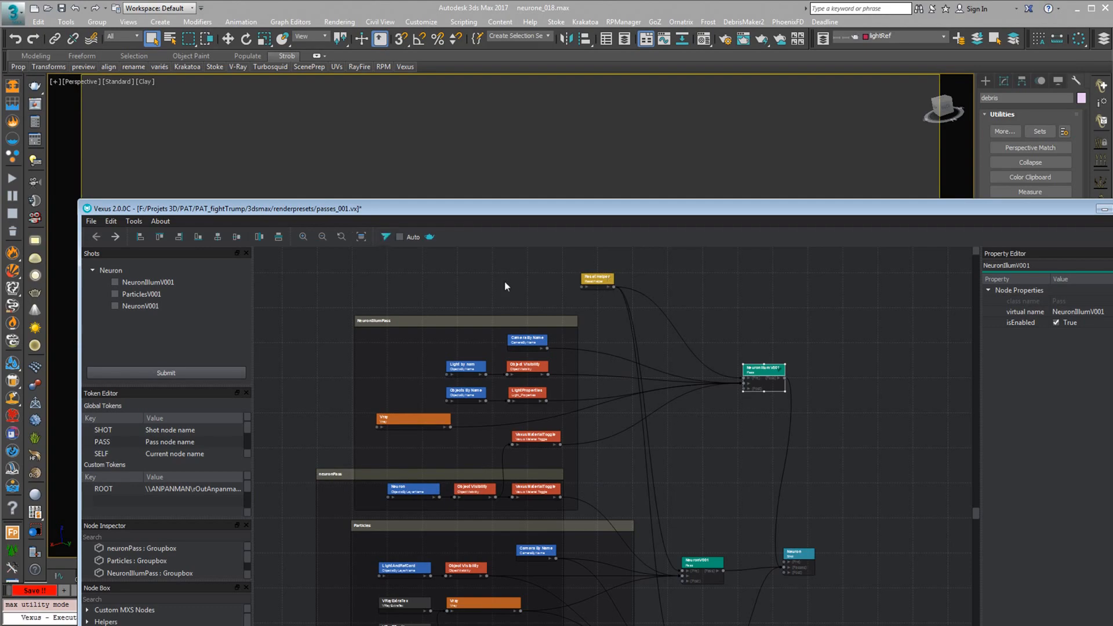
pyautogui.moveTo(549, 210); pyautogui.dragTo(555, 133)
pyautogui.click(689, 571)
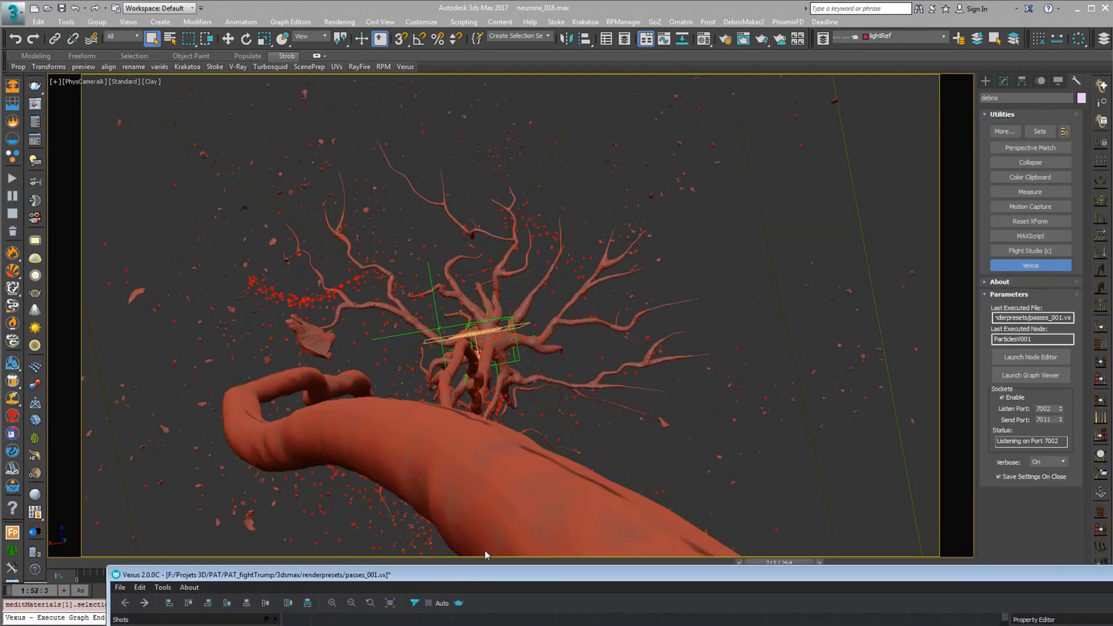
pyautogui.moveTo(554, 574); pyautogui.dragTo(455, 22)
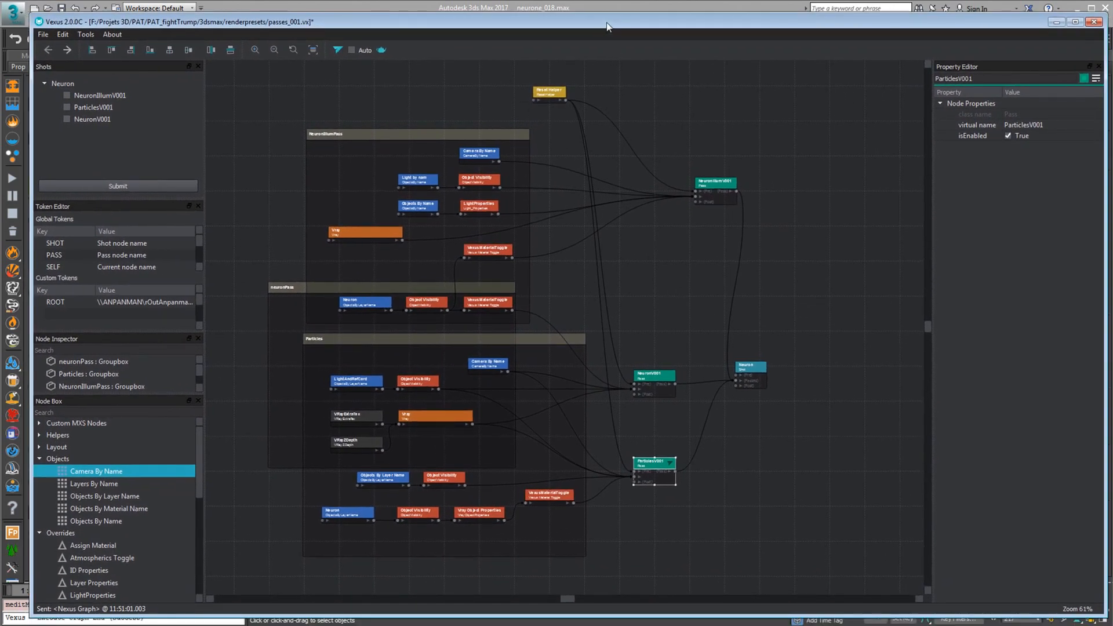
pyautogui.moveTo(604, 25); pyautogui.dragTo(627, 41)
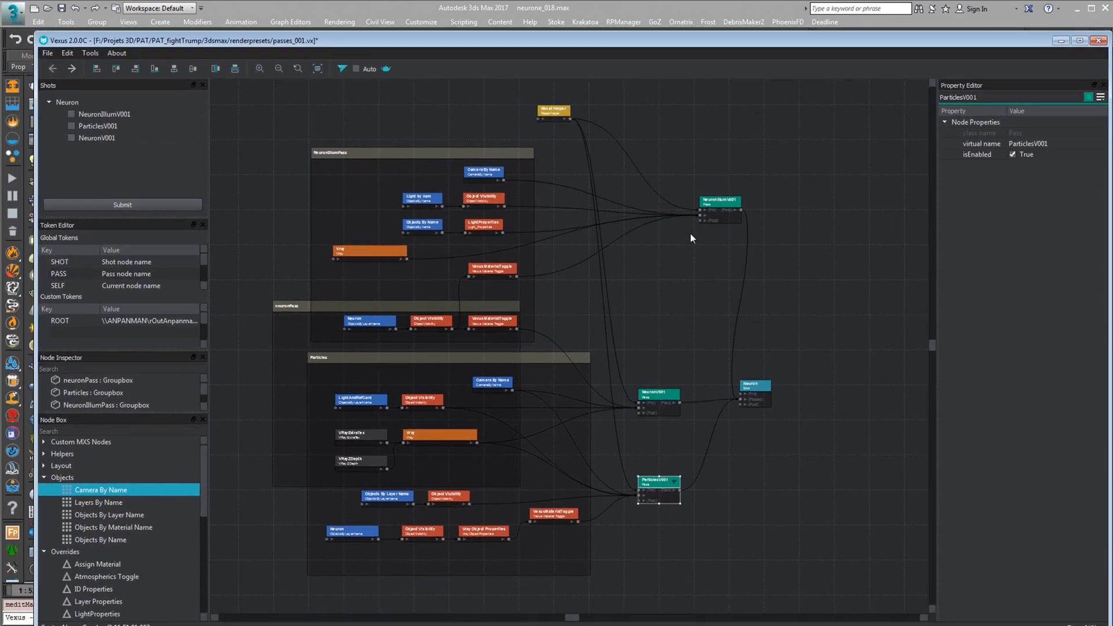
pyautogui.moveTo(689, 293); pyautogui.dragTo(688, 303, button='middle')
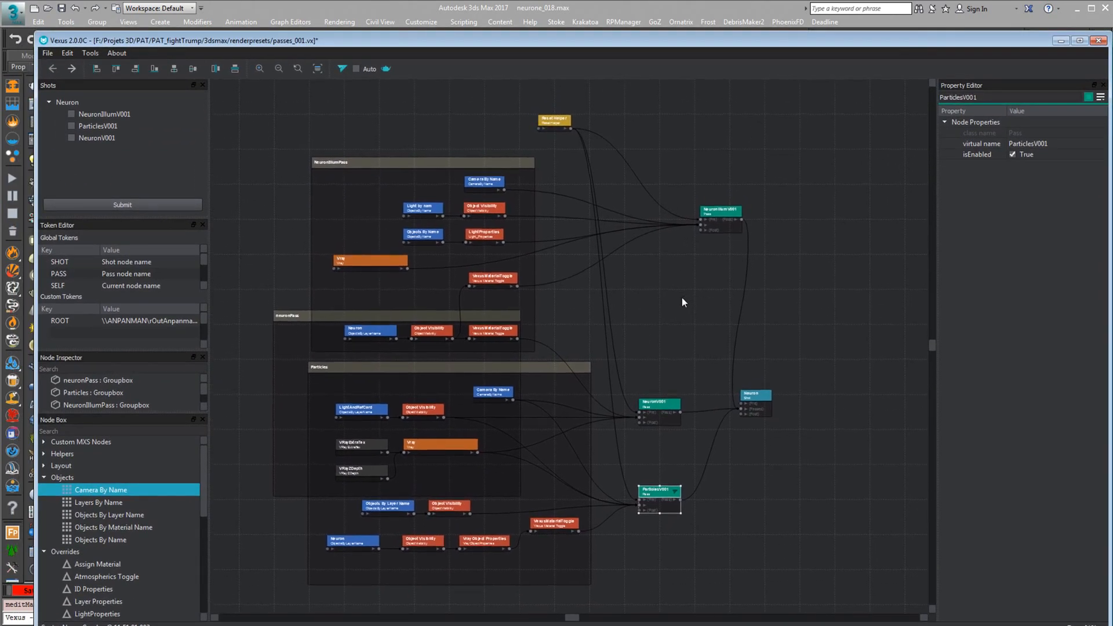
# Move the NeuronIllumV001 pass node back closer to the NeuronIllumPass group
pyautogui.moveTo(720, 212); pyautogui.dragTo(668, 212)
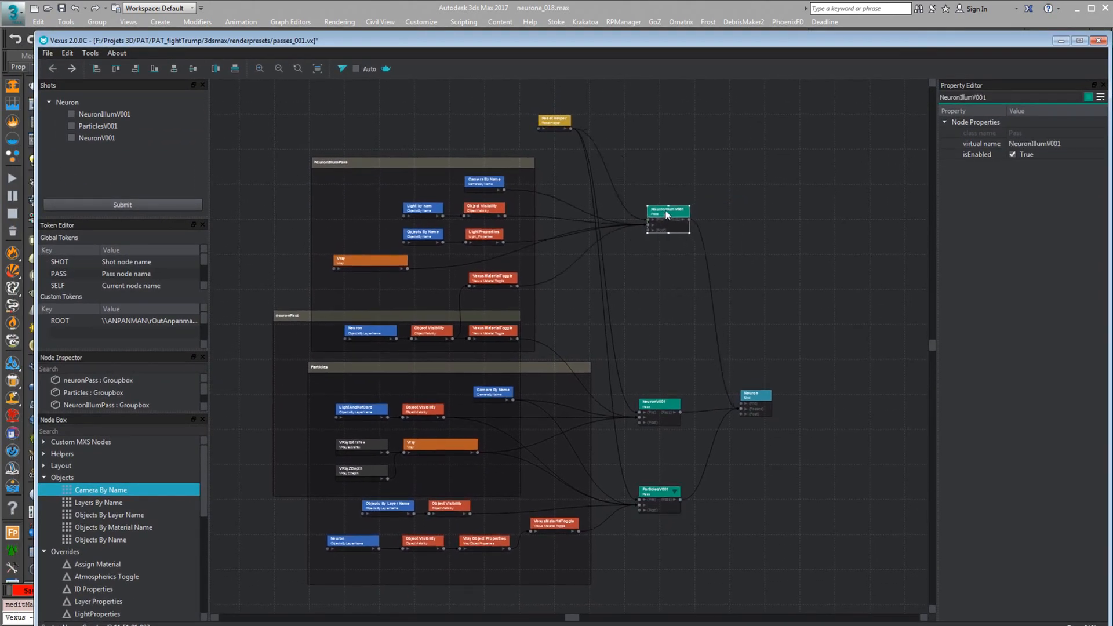
pyautogui.moveTo(541, 39); pyautogui.dragTo(531, 22)
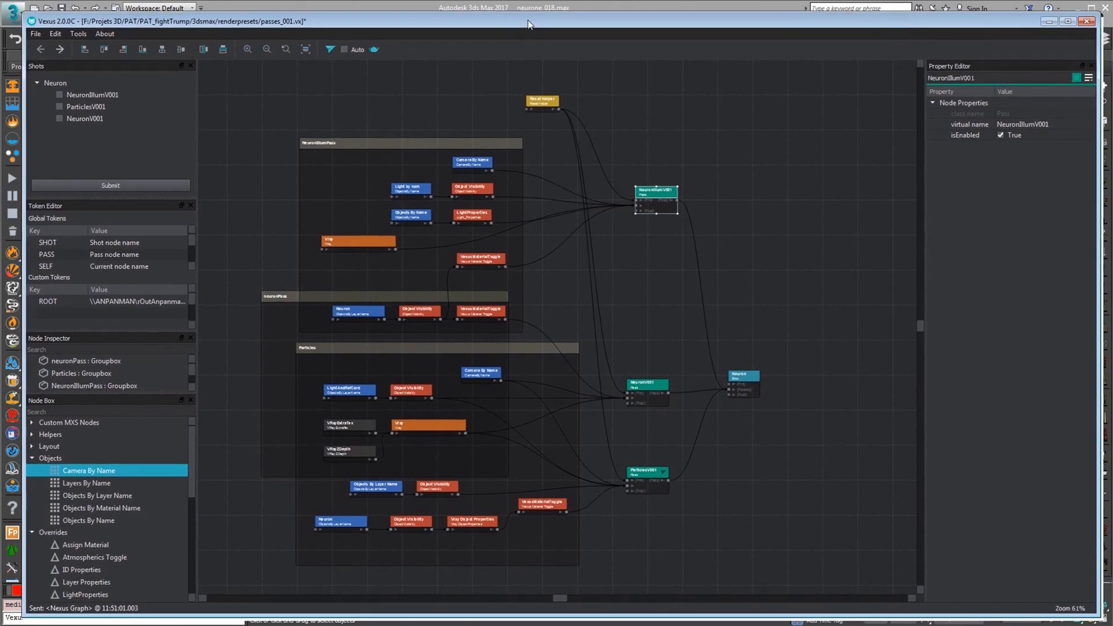
pyautogui.moveTo(644, 196); pyautogui.dragTo(661, 205)
# Inspect the camera, light, visibility, Vray, layer and VexusMaterialToggle nodes in the NeuronIllumPass and neuronPass groups
pyautogui.moveTo(471, 172); pyautogui.dragTo(475, 167)
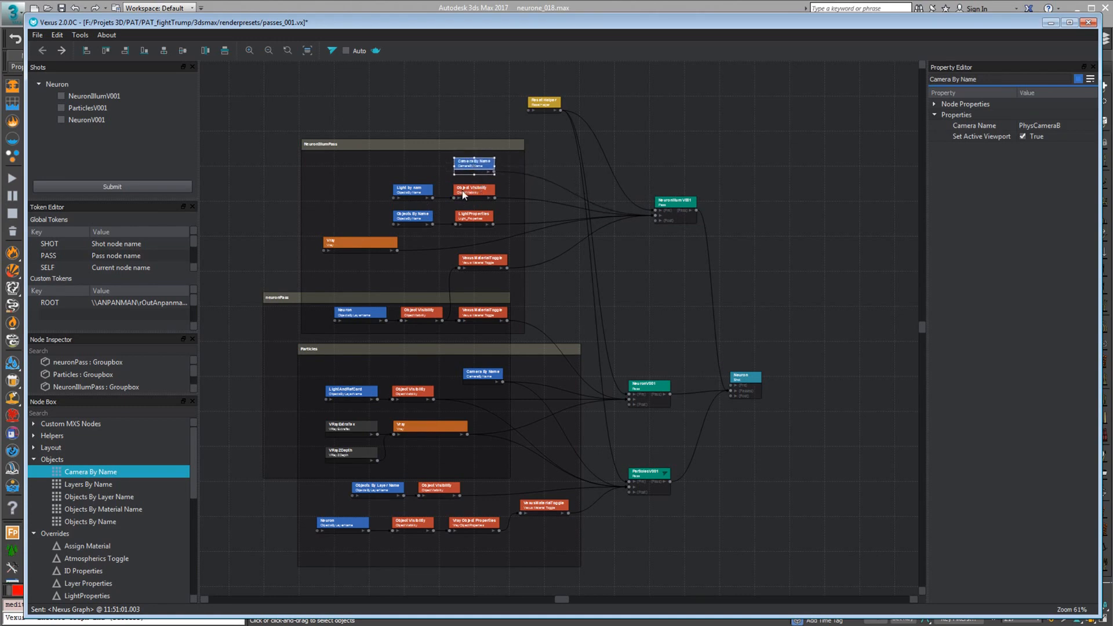
pyautogui.click(469, 193)
pyautogui.click(409, 193)
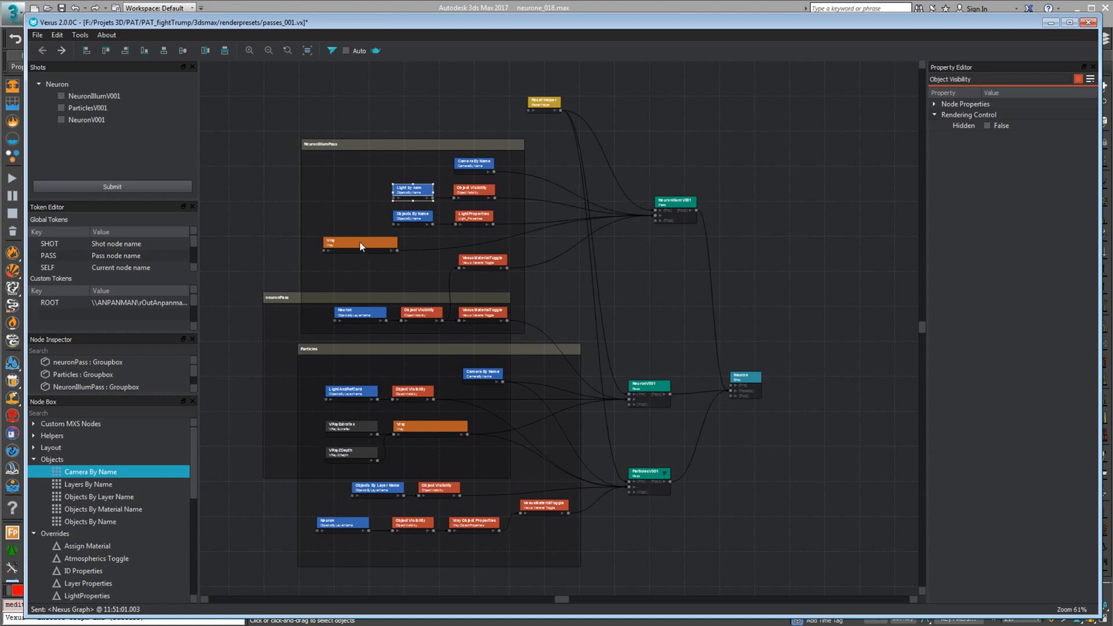
pyautogui.moveTo(360, 242); pyautogui.dragTo(368, 244)
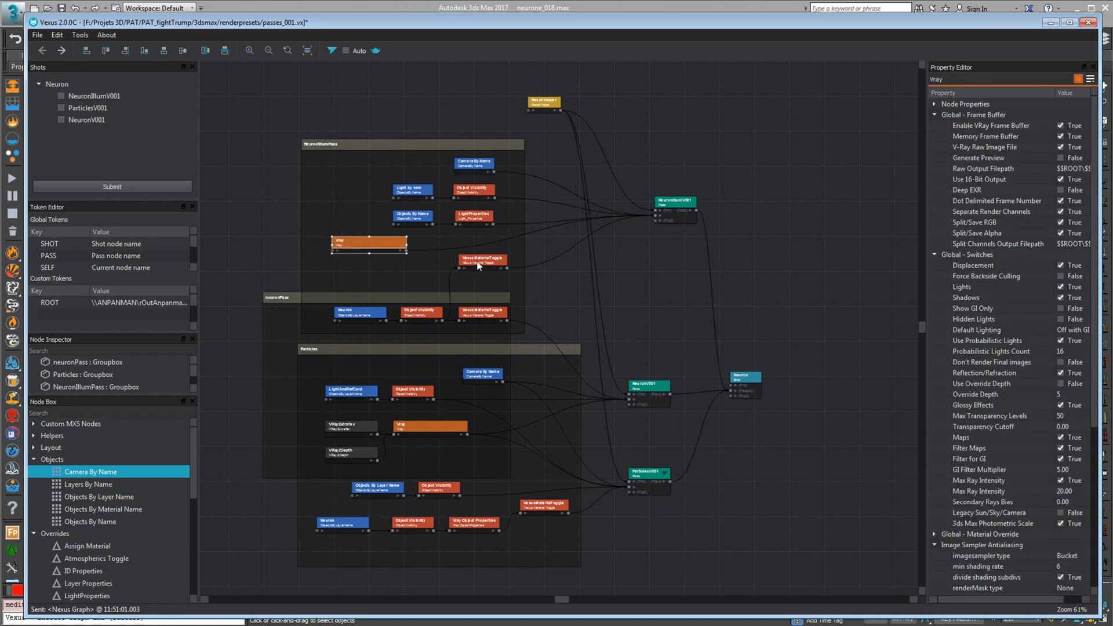
pyautogui.click(478, 262)
pyautogui.click(371, 315)
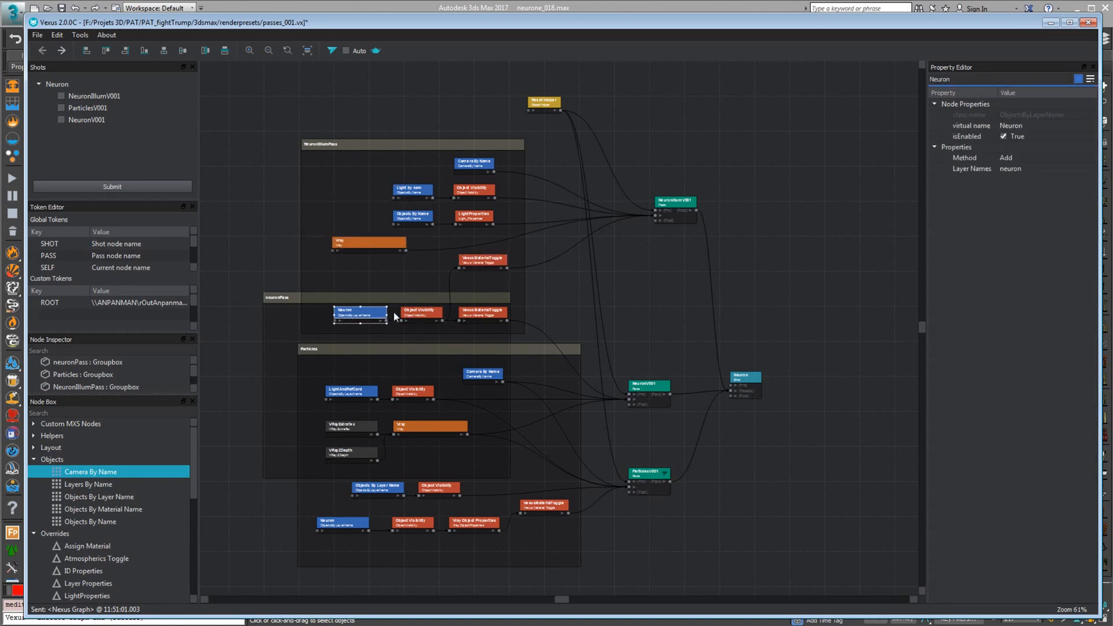
pyautogui.click(473, 316)
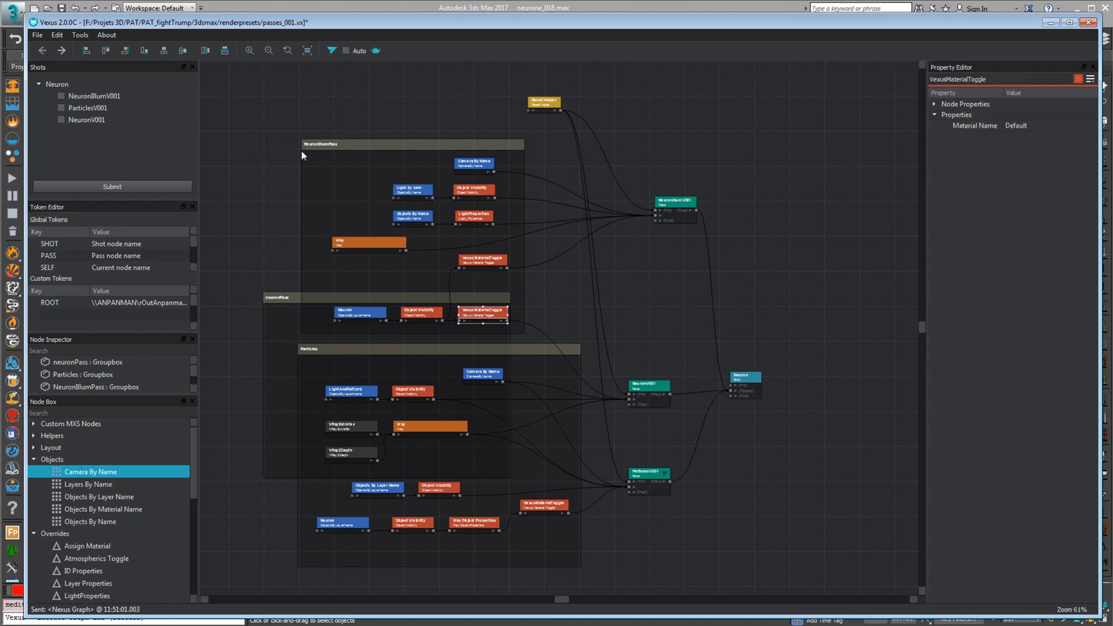
# Shift the NeuronIllumPass group box slightly down, and move the NeuronIllumV001 pass node farther away from it
pyautogui.moveTo(331, 172); pyautogui.dragTo(326, 182)
pyautogui.moveTo(680, 209); pyautogui.dragTo(709, 204)
pyautogui.moveTo(567, 21); pyautogui.dragTo(563, 21)
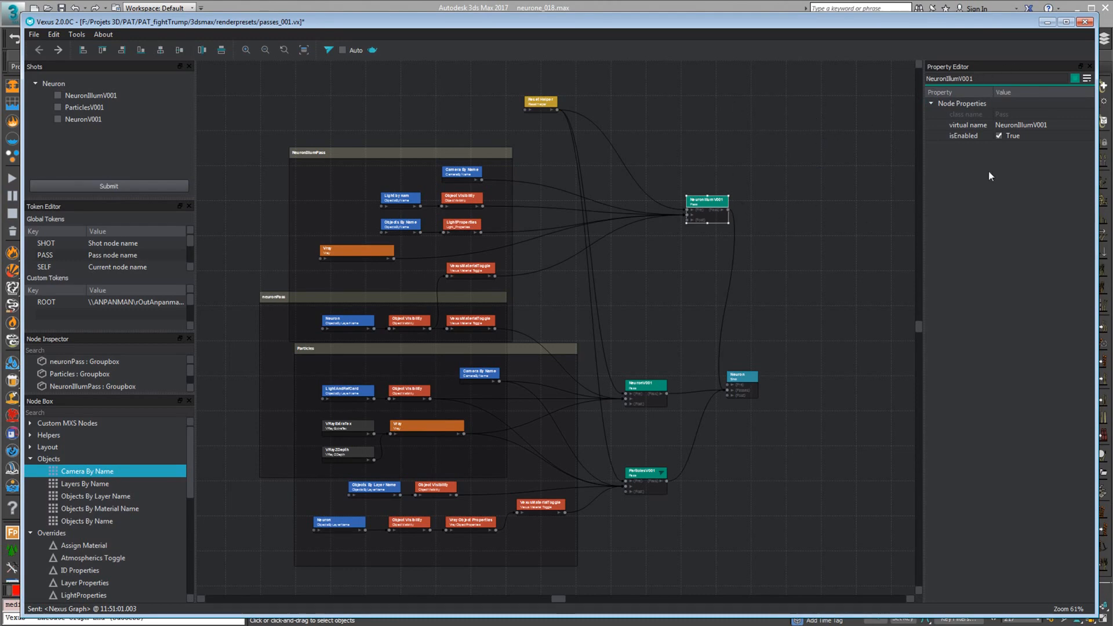
# Minimize the node editor without closing the graph, view the rendered NeuronV001 sequence in djv_view, and return to Vexus
pyautogui.click(1085, 22)
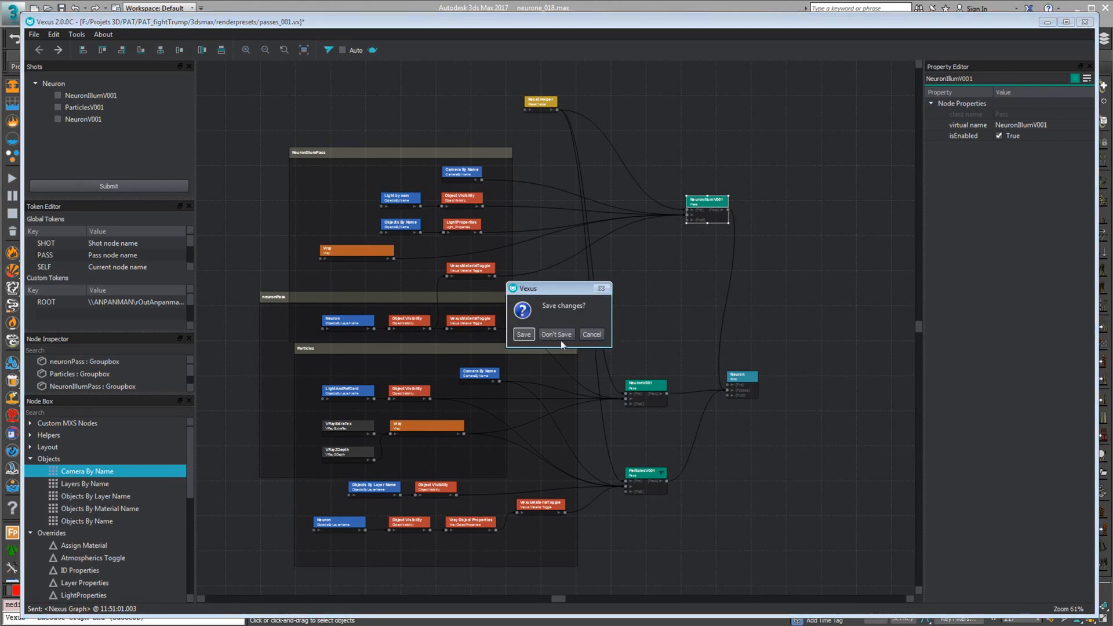
pyautogui.click(590, 335)
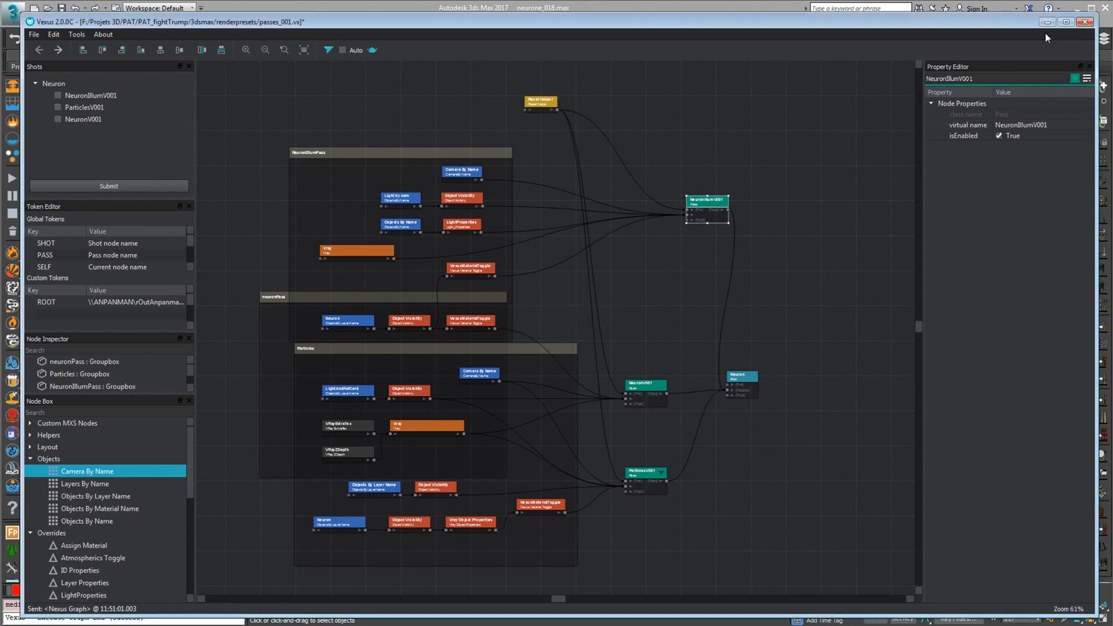
pyautogui.click(1047, 23)
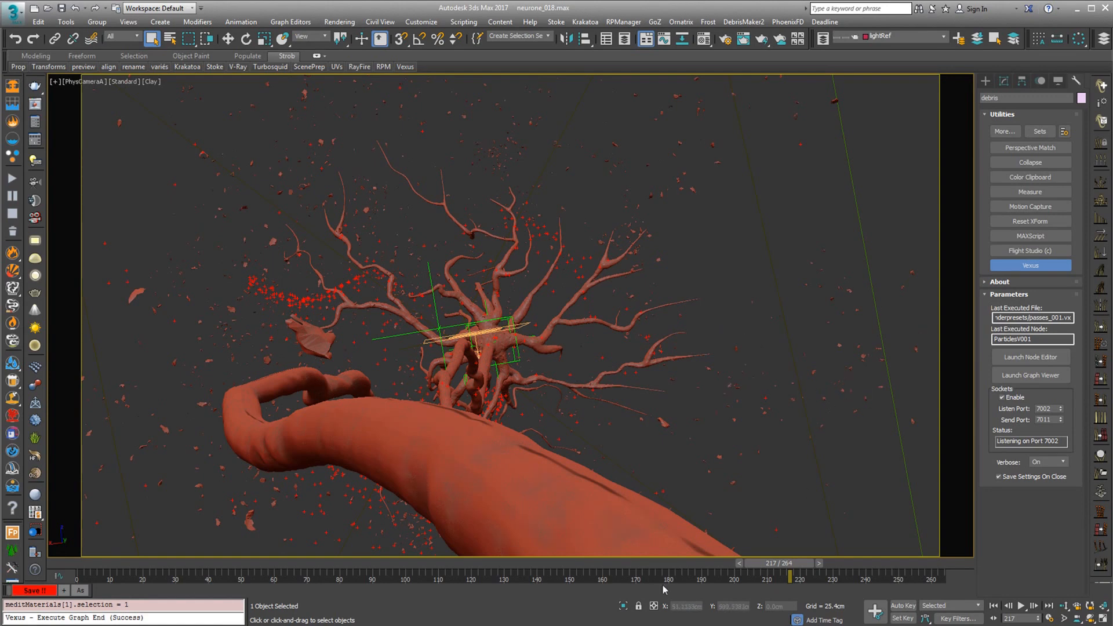
pyautogui.hotkey('alt', 'Tab')
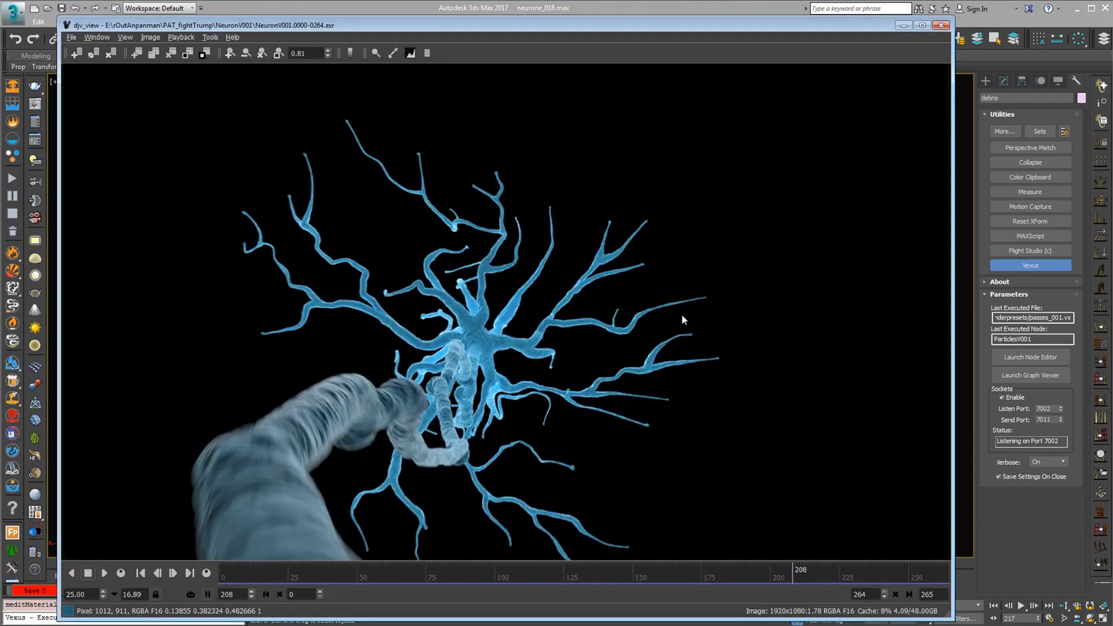
pyautogui.moveTo(511, 25); pyautogui.dragTo(519, 26)
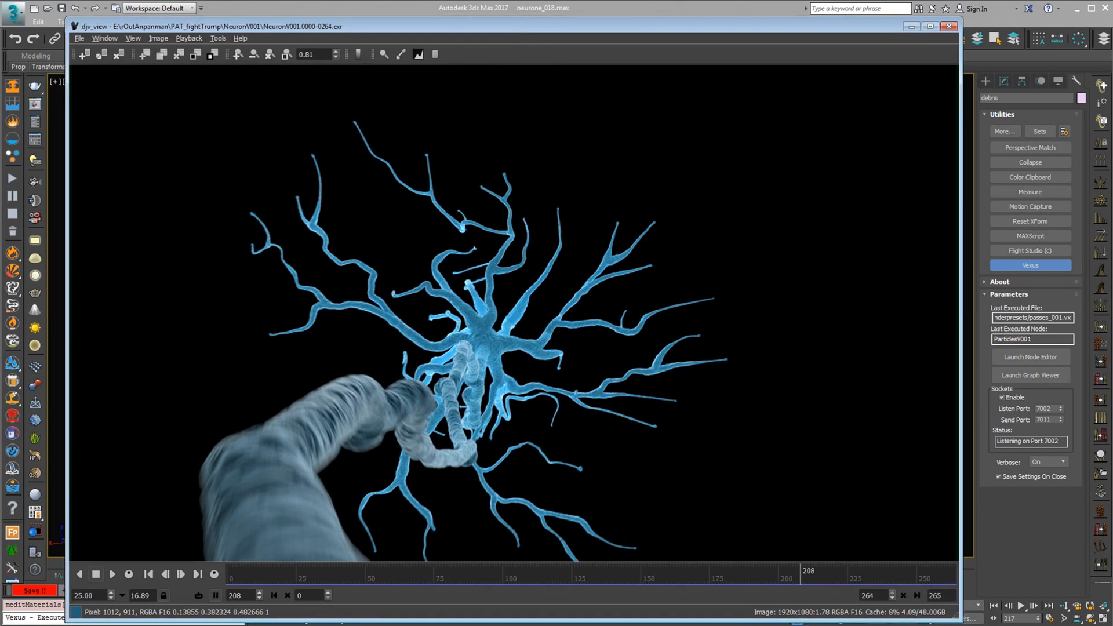
pyautogui.hotkey('alt', 'Tab')
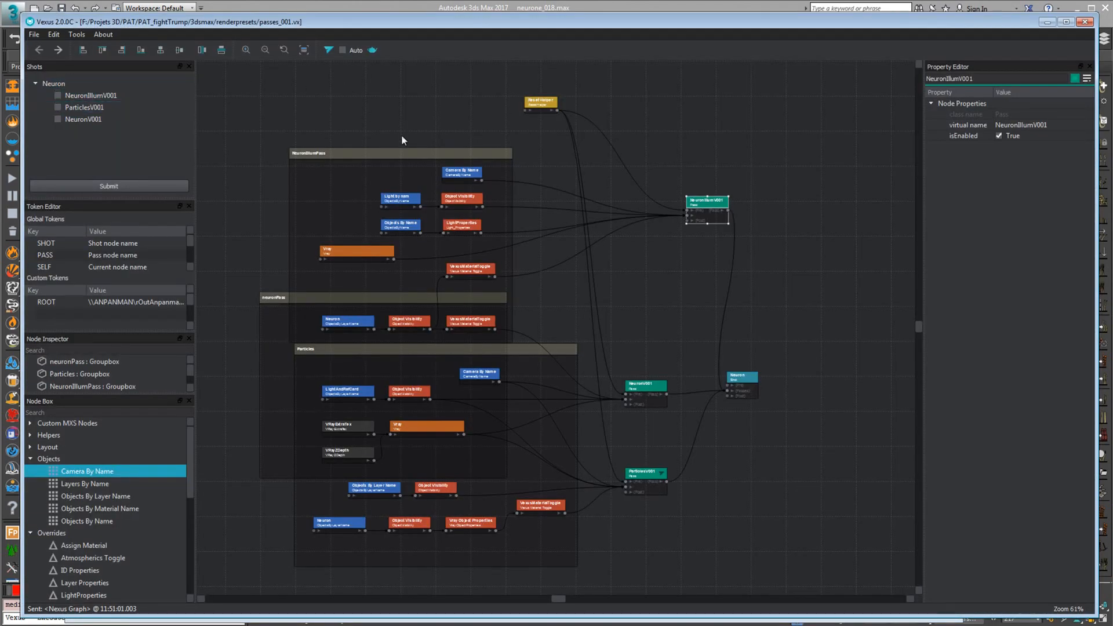
# Enable the NeuronIllumV001, ParticlesV001 and NeuronV001 passes of the Neuron shot and submit them
pyautogui.moveTo(137, 21); pyautogui.dragTo(129, 12)
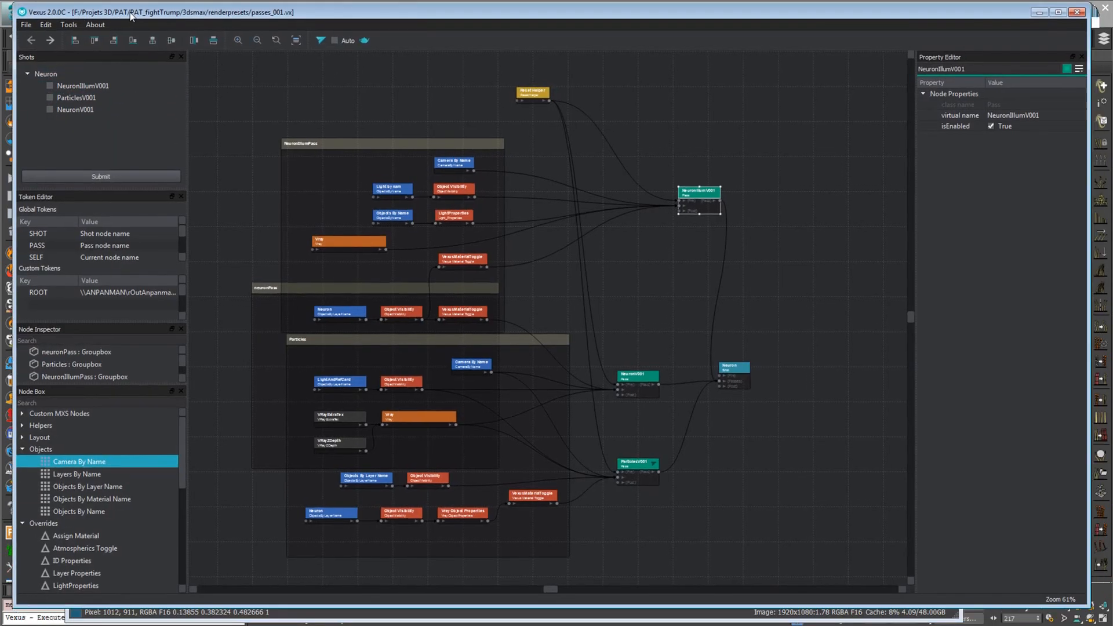
pyautogui.click(51, 86)
pyautogui.click(49, 85)
pyautogui.click(49, 98)
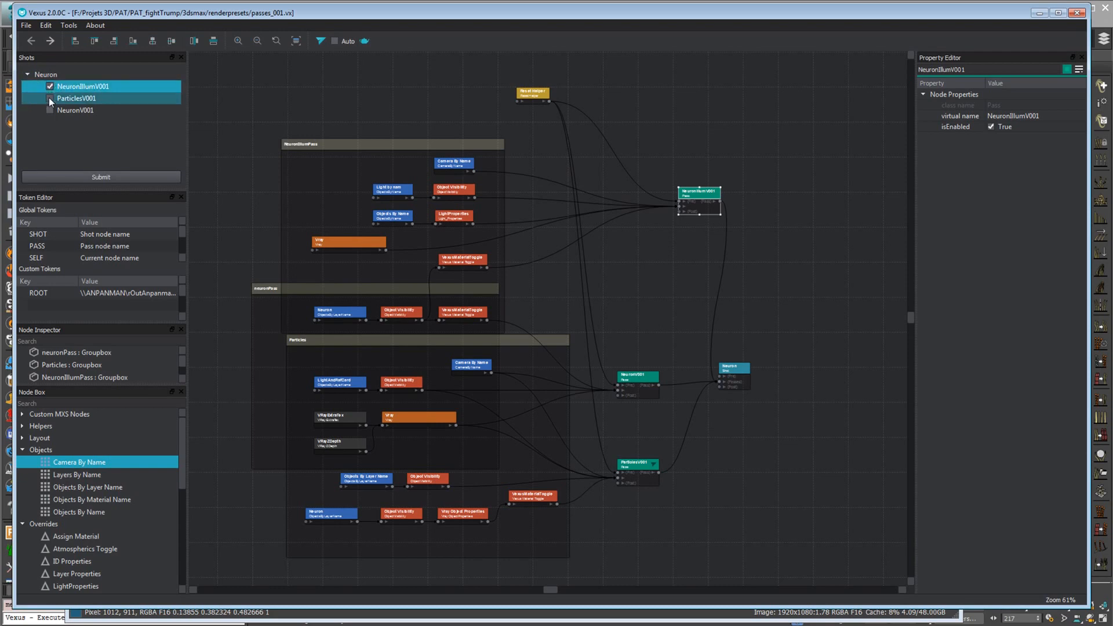
pyautogui.click(50, 110)
pyautogui.click(95, 175)
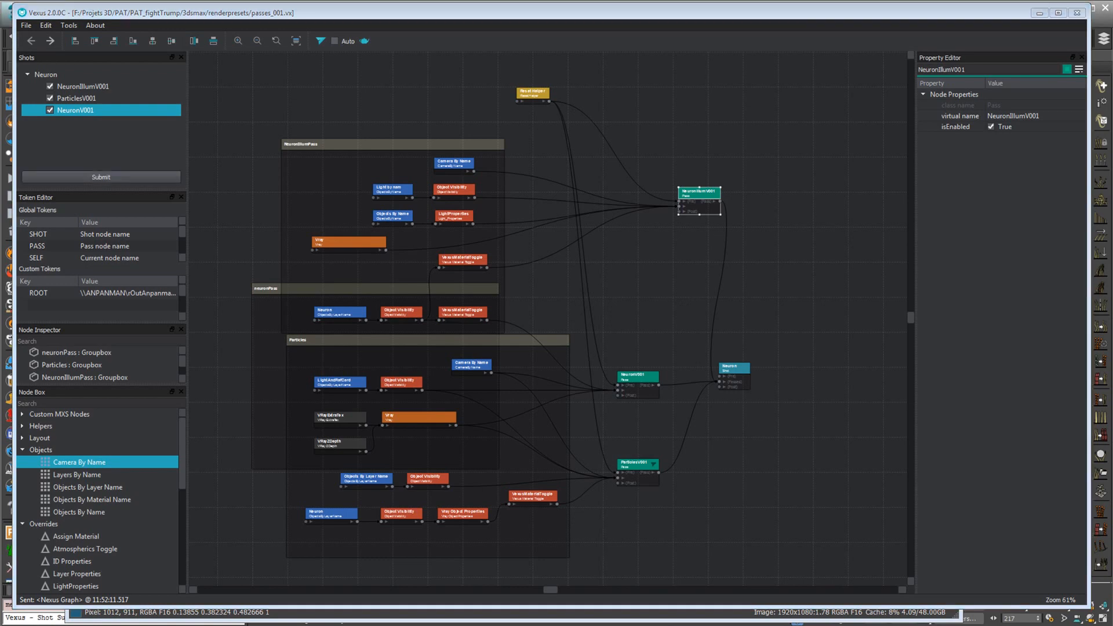
# Switch to Deadline Monitor and go through the render slaves one by one, from anpanman to UFO
pyautogui.hotkey('alt', 'Tab')
pyautogui.moveTo(457, 68); pyautogui.dragTo(466, 64)
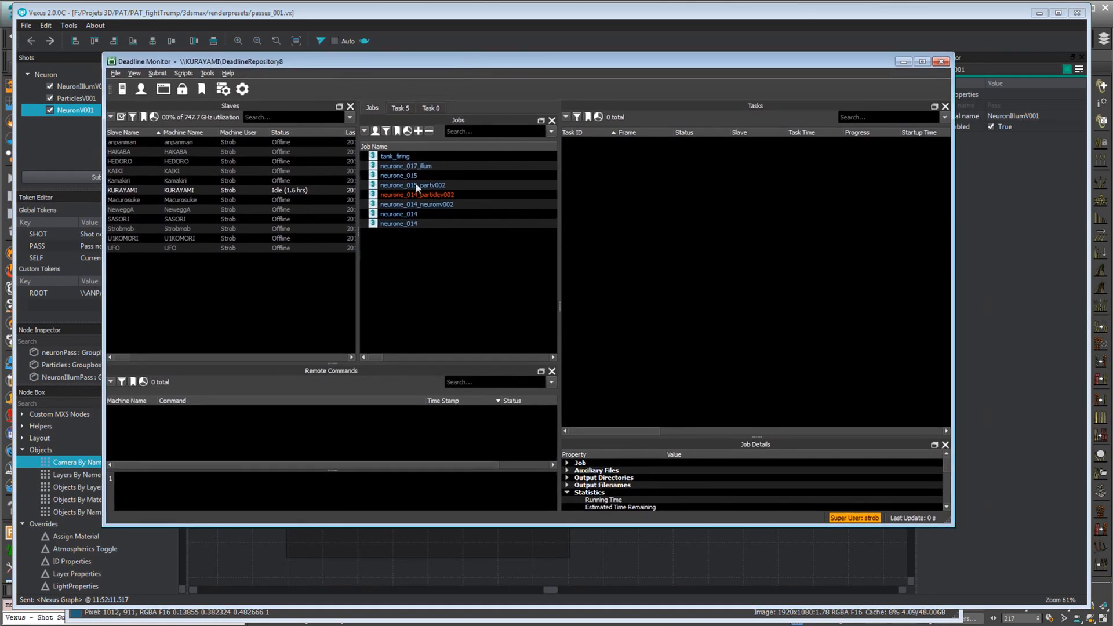
pyautogui.click(122, 143)
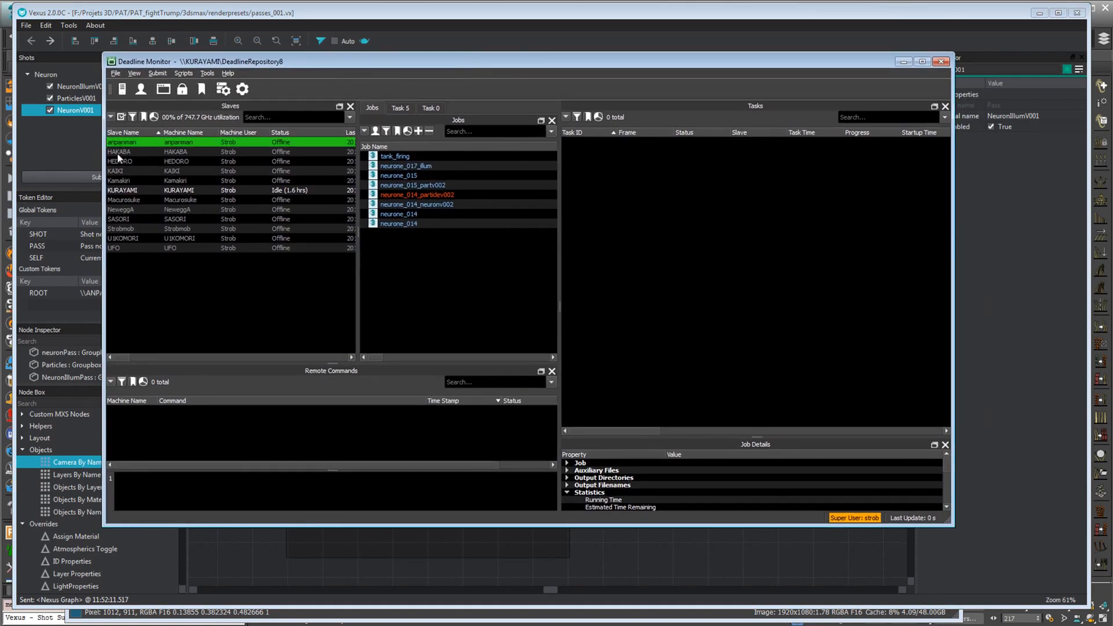
pyautogui.click(119, 152)
pyautogui.click(120, 161)
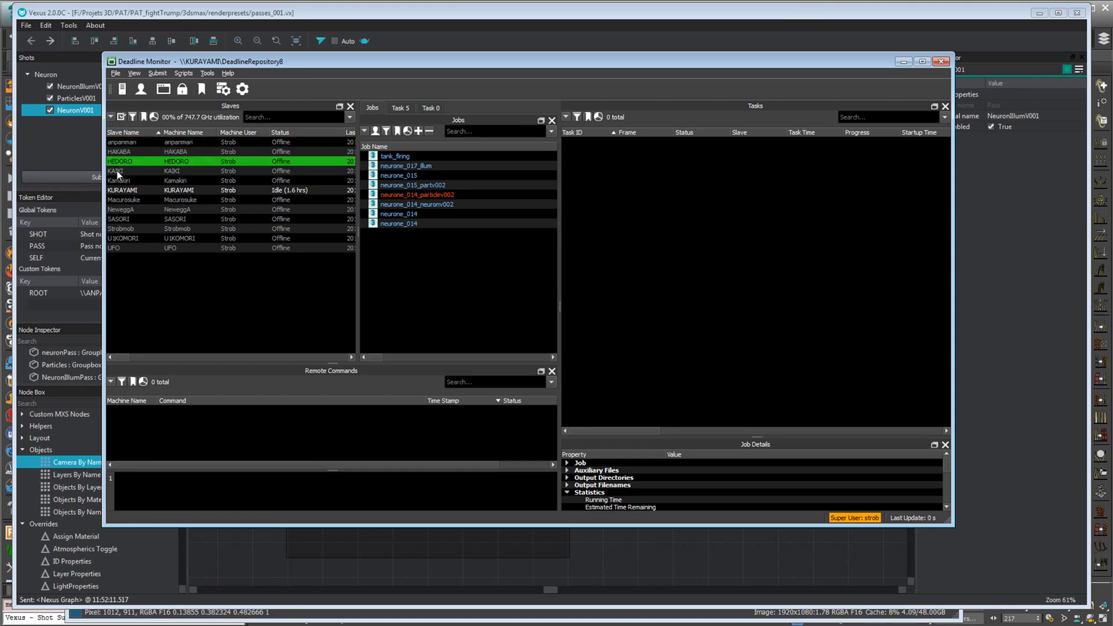
pyautogui.click(120, 171)
pyautogui.click(122, 181)
pyautogui.click(117, 191)
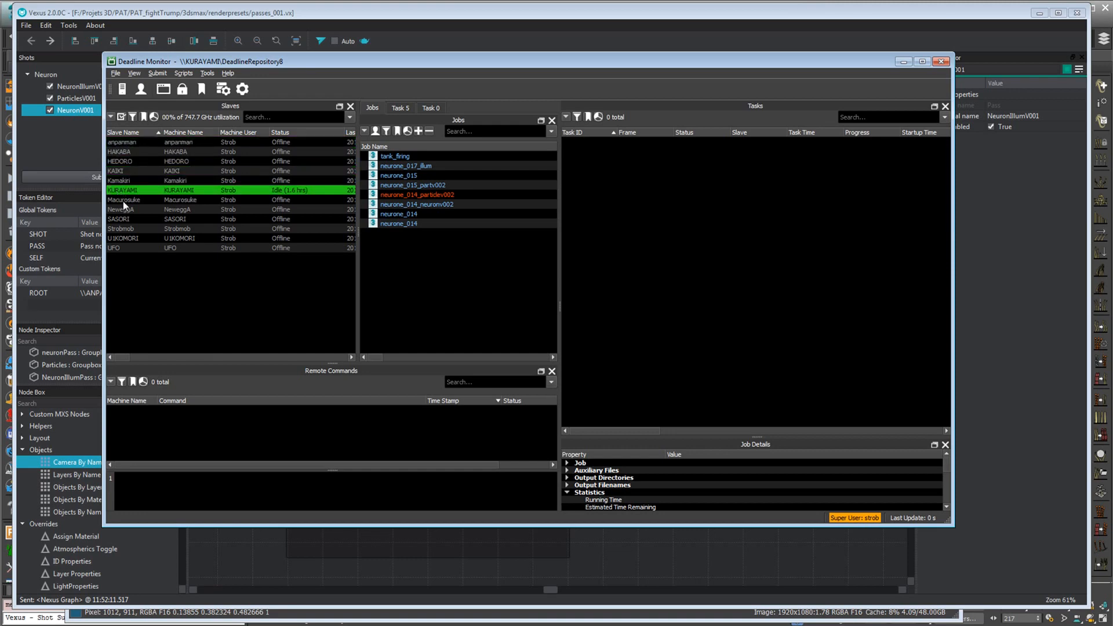
pyautogui.click(122, 199)
pyautogui.click(122, 210)
pyautogui.click(121, 219)
pyautogui.click(119, 229)
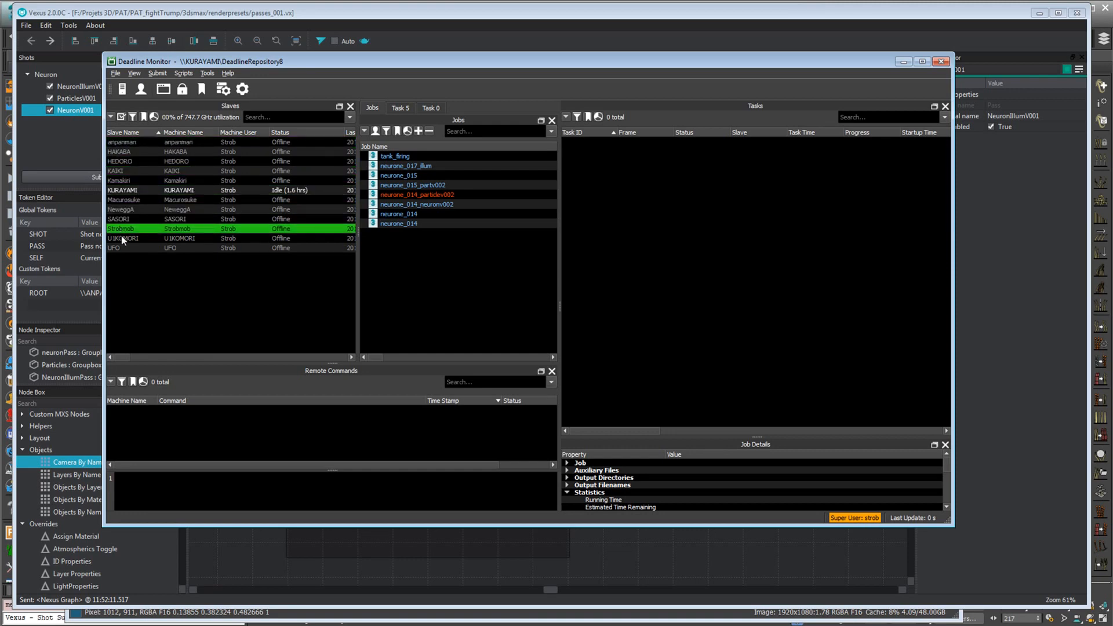
pyautogui.click(118, 238)
pyautogui.click(119, 248)
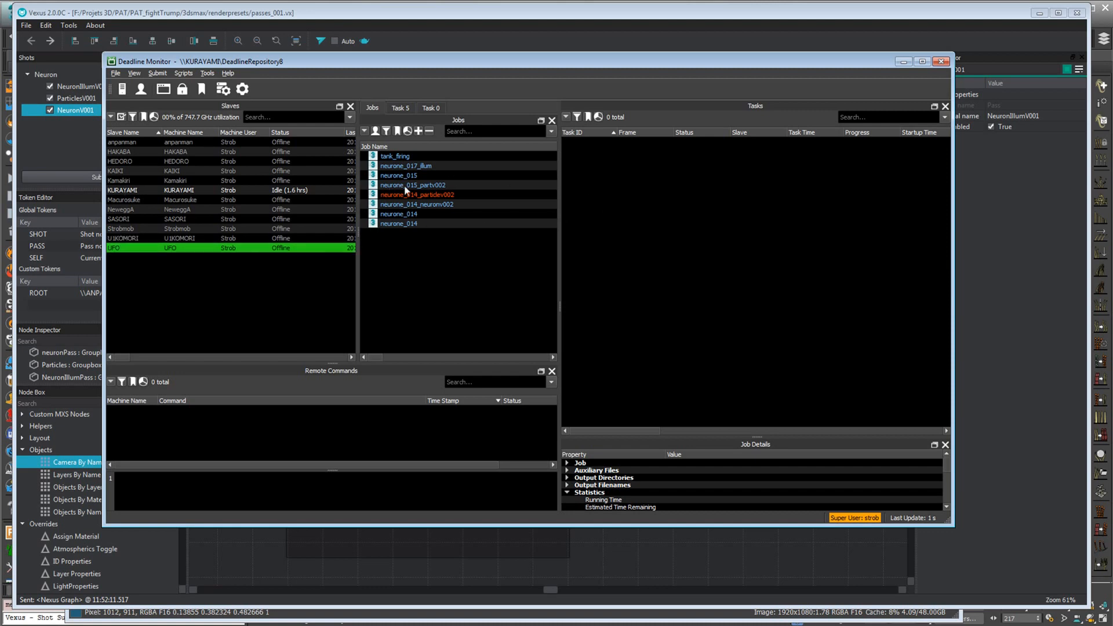
# Shift the Deadline Monitor window slightly and select the anpanman and SASORI render slaves in turn, ending on anpanman
pyautogui.moveTo(333, 61); pyautogui.dragTo(343, 64)
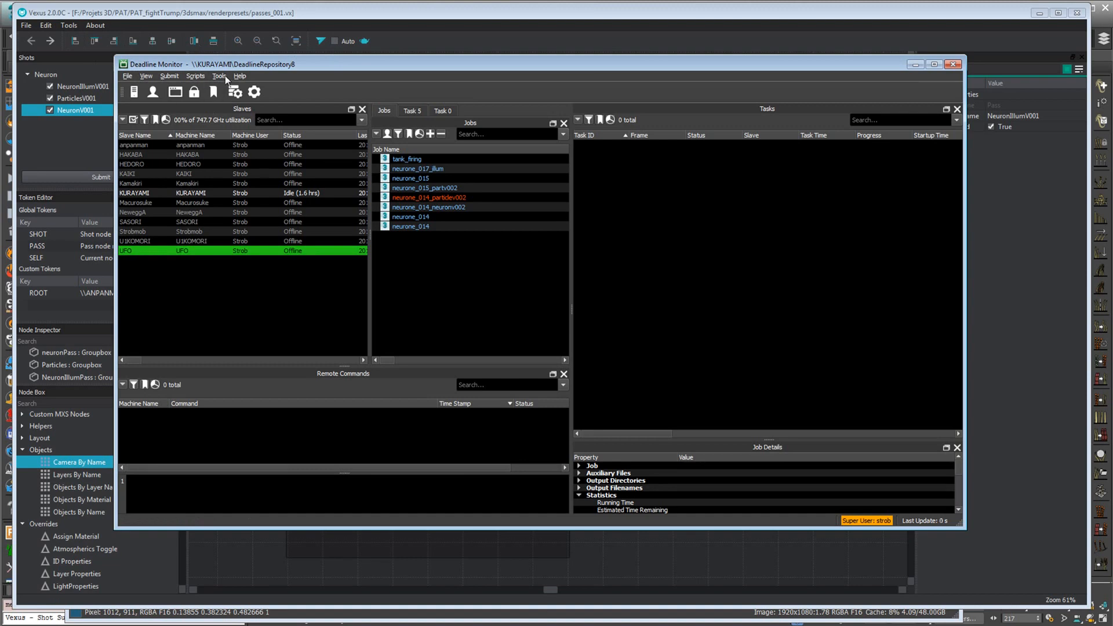
pyautogui.moveTo(260, 64); pyautogui.dragTo(265, 66)
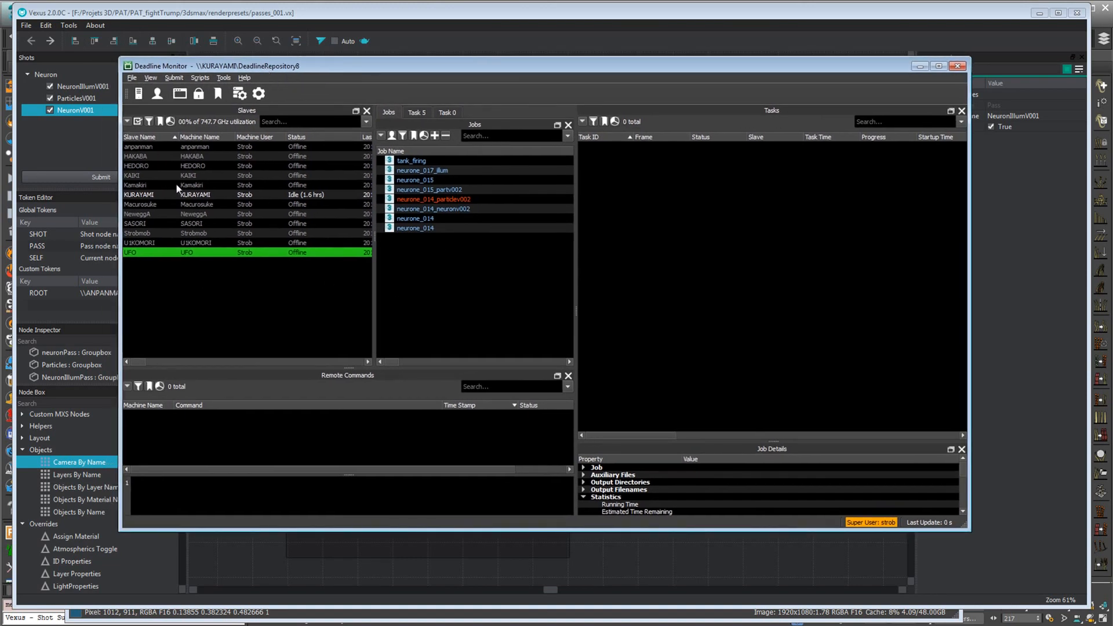
pyautogui.click(145, 147)
pyautogui.click(147, 225)
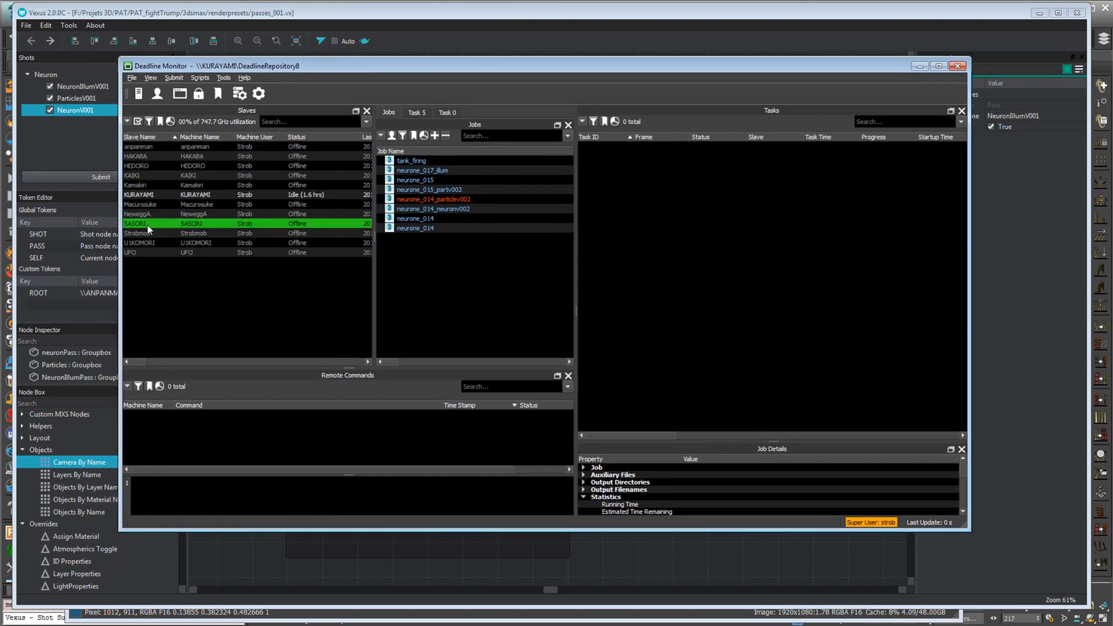
pyautogui.click(138, 149)
# Open the last neurone_014 job in the list and check which slaves rendered frames 1, 2, 5 and 12
pyautogui.click(404, 227)
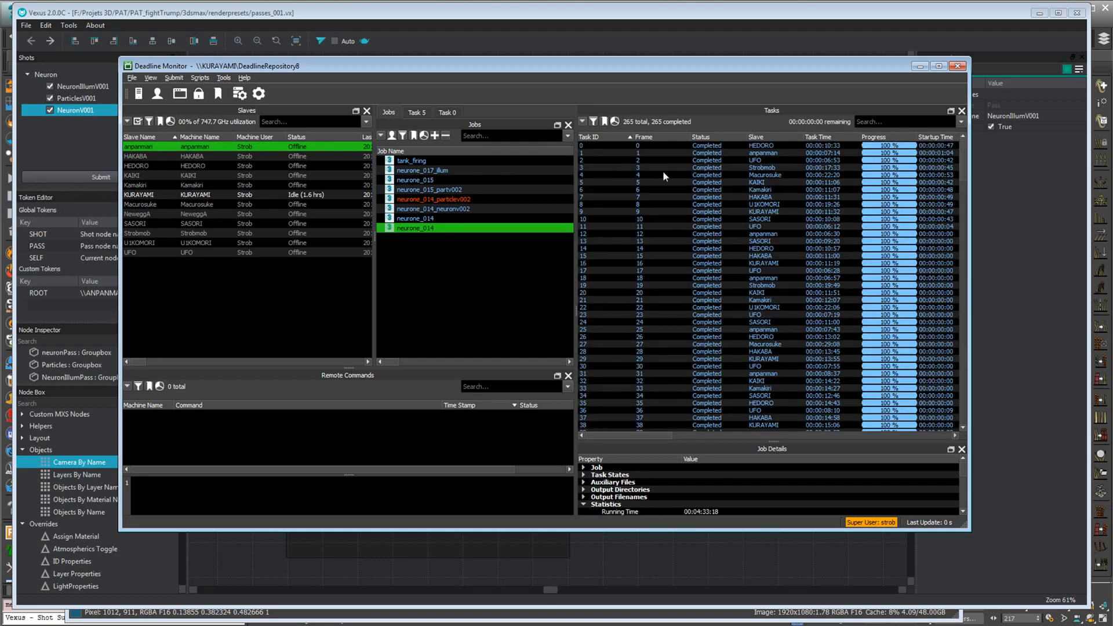
pyautogui.click(643, 152)
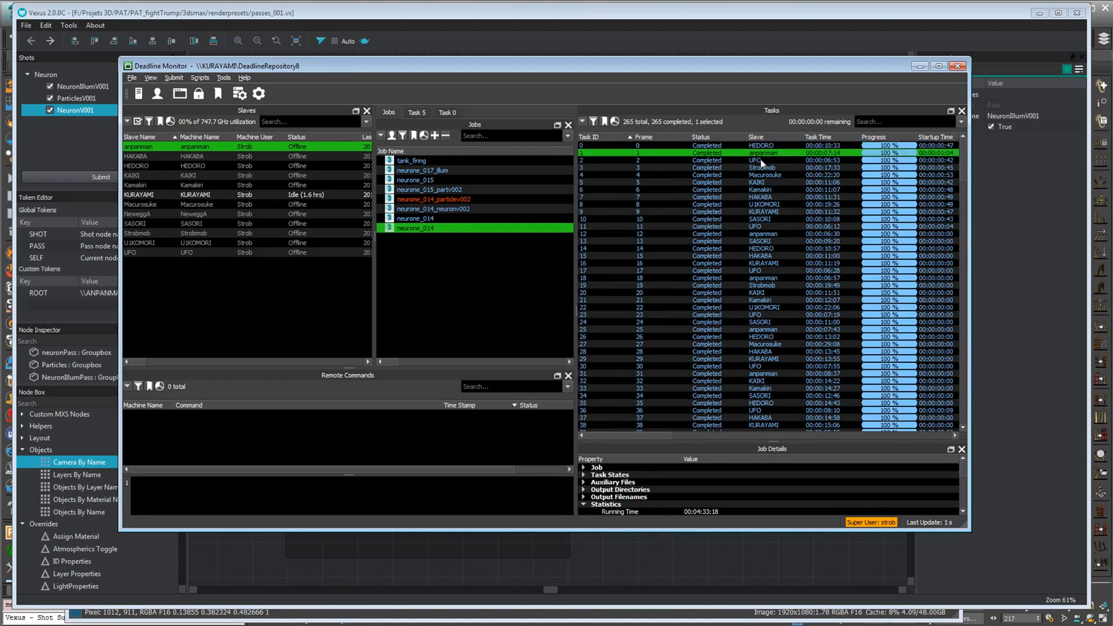
pyautogui.click(761, 162)
pyautogui.click(765, 182)
pyautogui.click(766, 235)
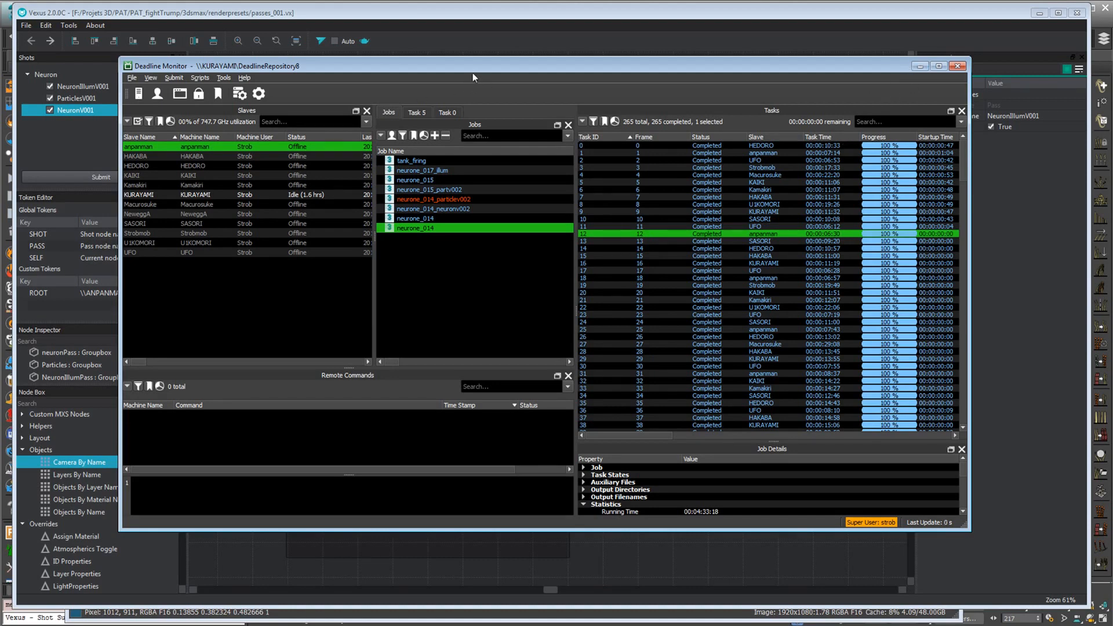
pyautogui.moveTo(475, 66); pyautogui.dragTo(493, 61)
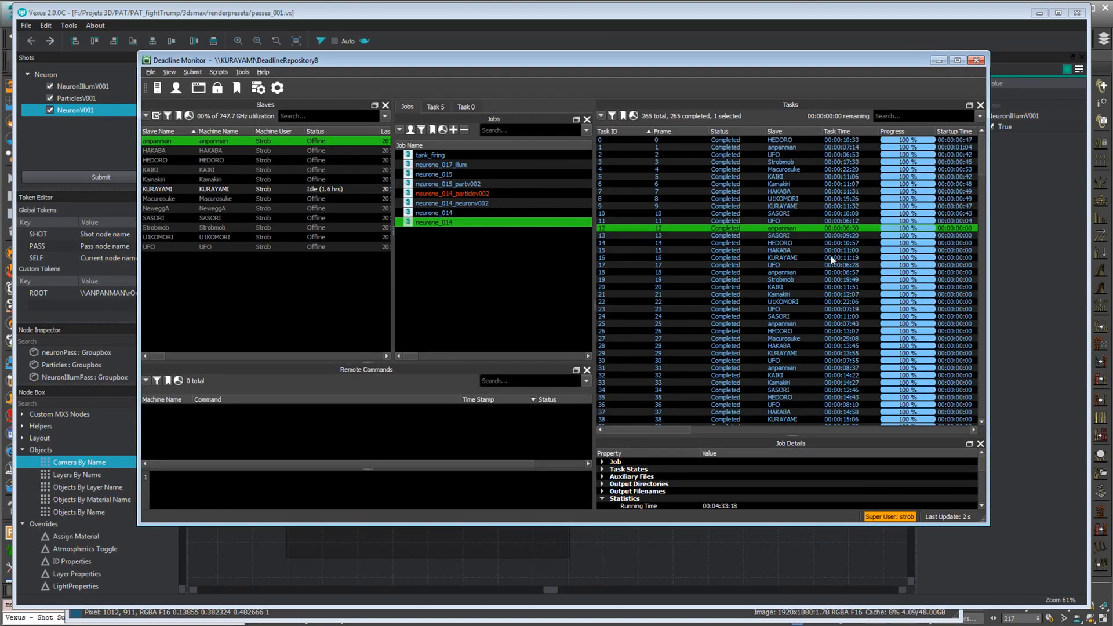
# Minimize Deadline Monitor, Vexus and djv_view to return to the neuron scene in 3ds Max
pyautogui.click(938, 60)
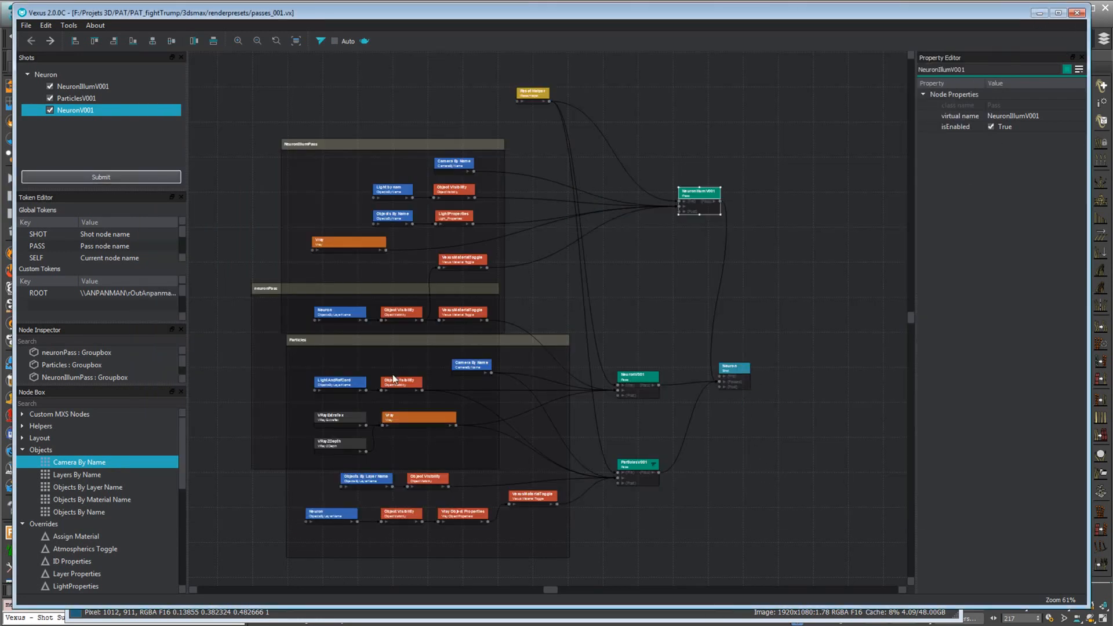
pyautogui.click(1040, 13)
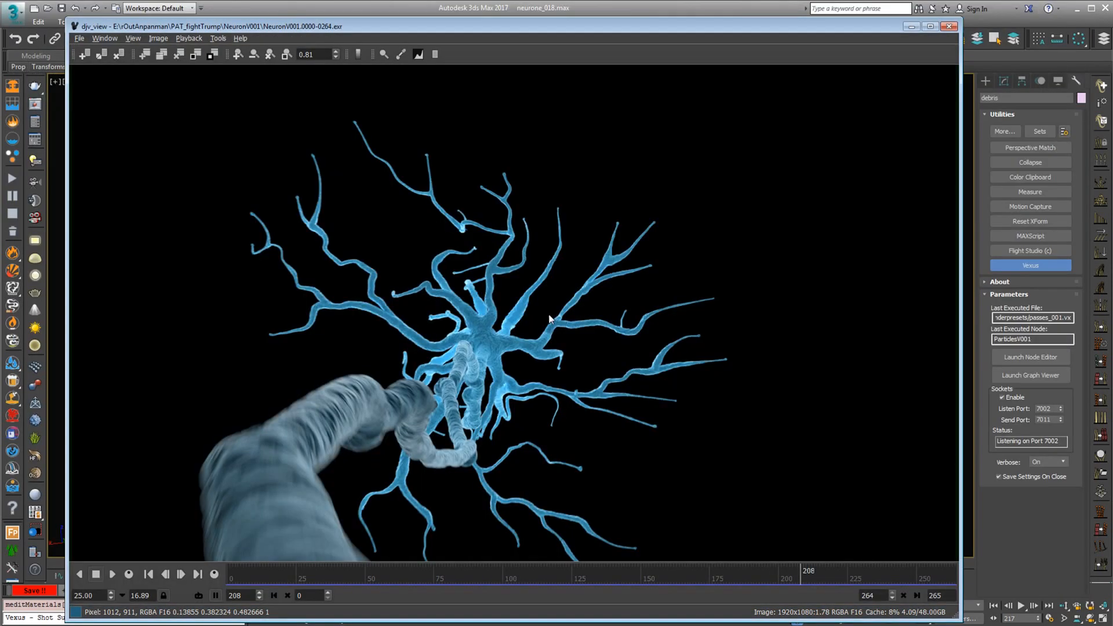
pyautogui.click(912, 26)
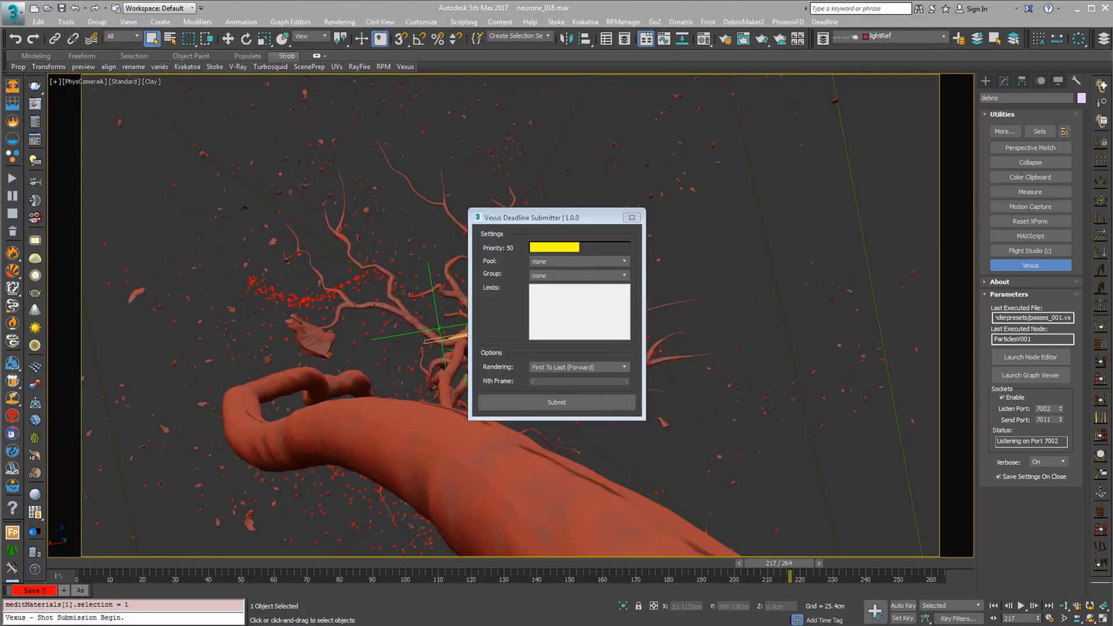
# Switch to the browser, replay the neuron sequence of the FIGHT TRUMP video up to 0:12, and view The Art of CG website
pyautogui.hotkey('alt', 'Tab')
pyautogui.click(123, 52)
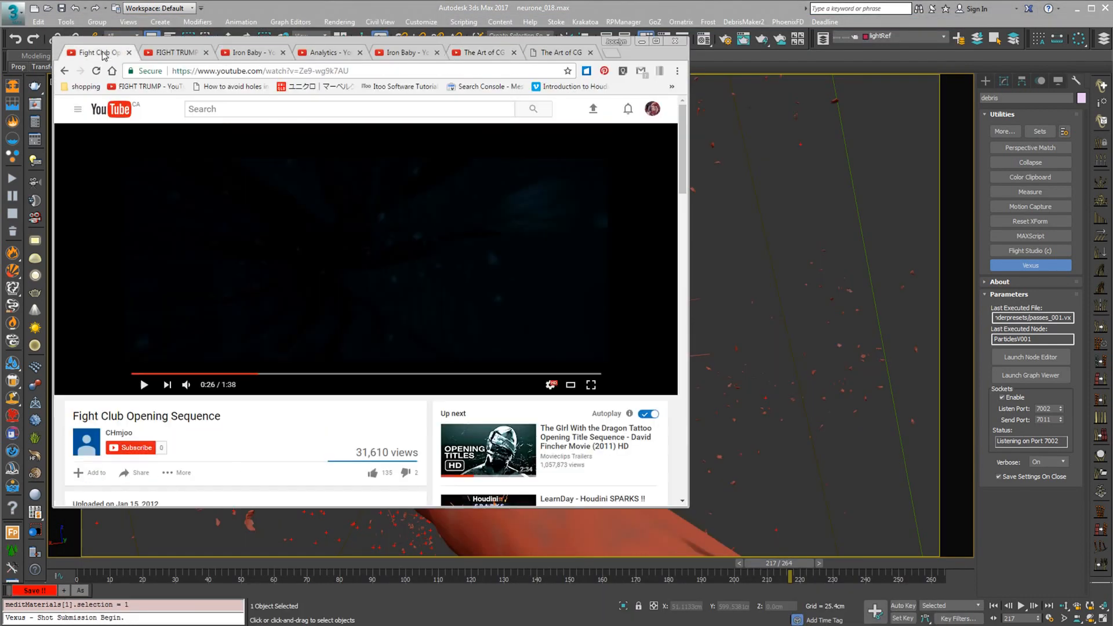
pyautogui.click(180, 54)
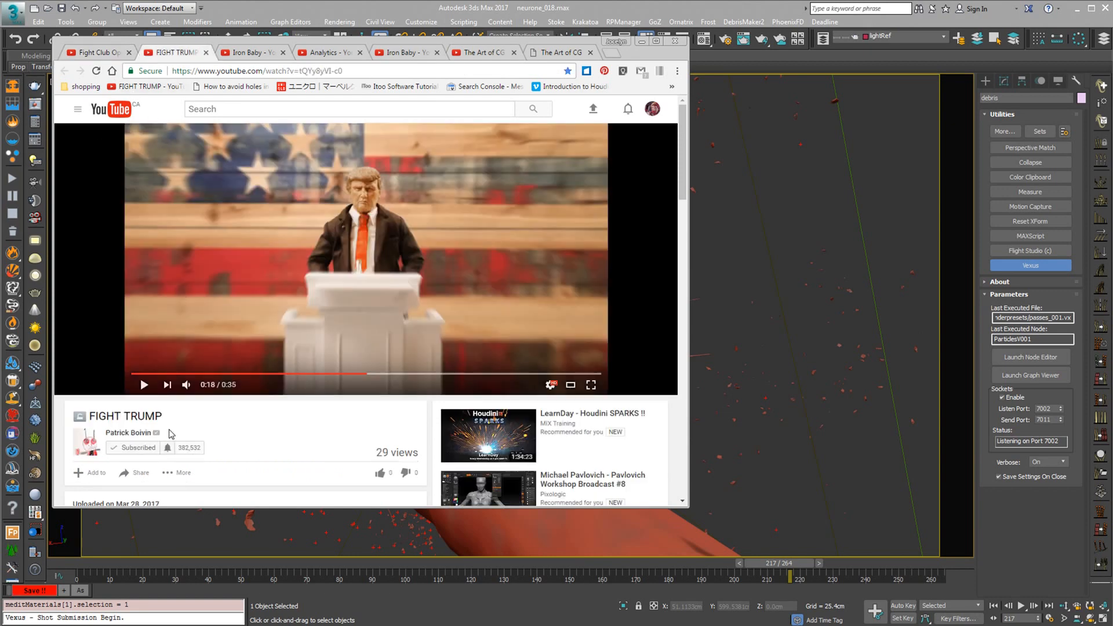
pyautogui.click(145, 385)
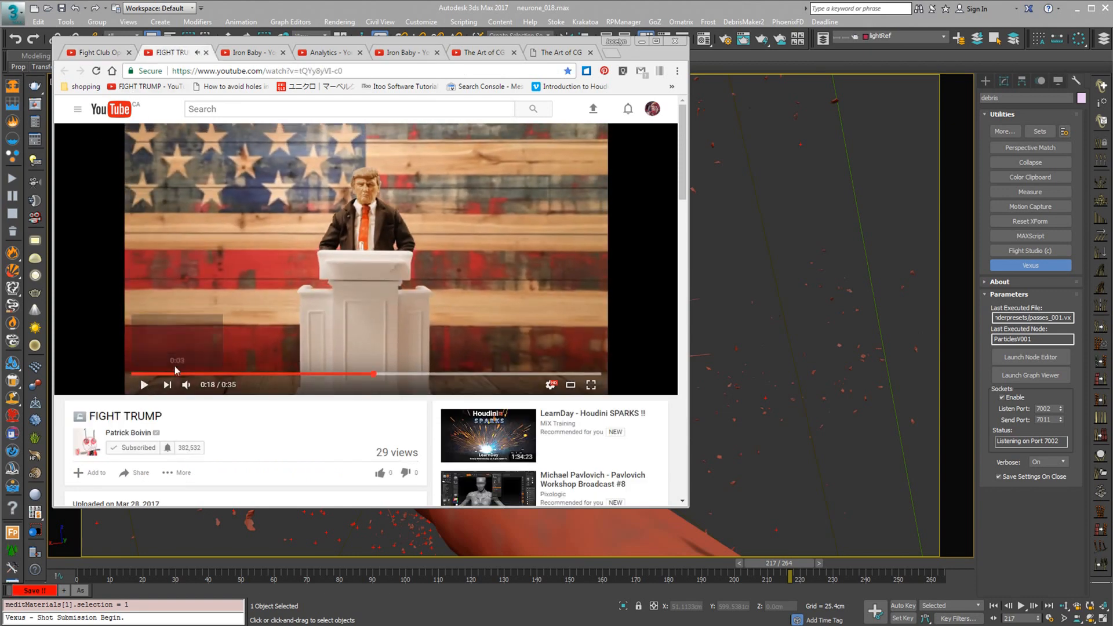
pyautogui.click(205, 373)
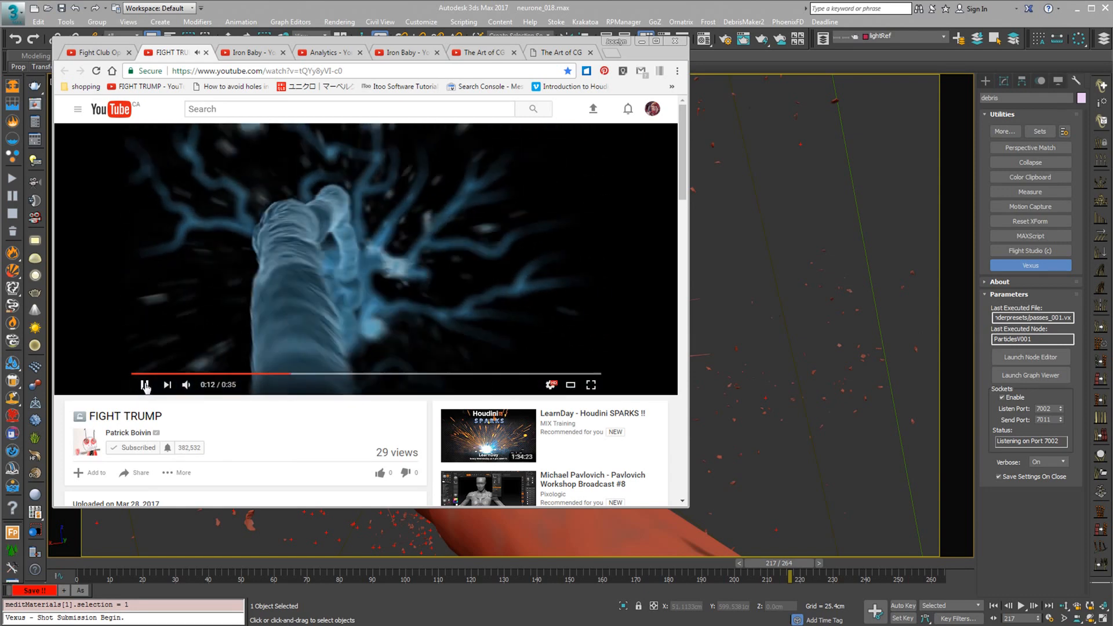
pyautogui.click(145, 386)
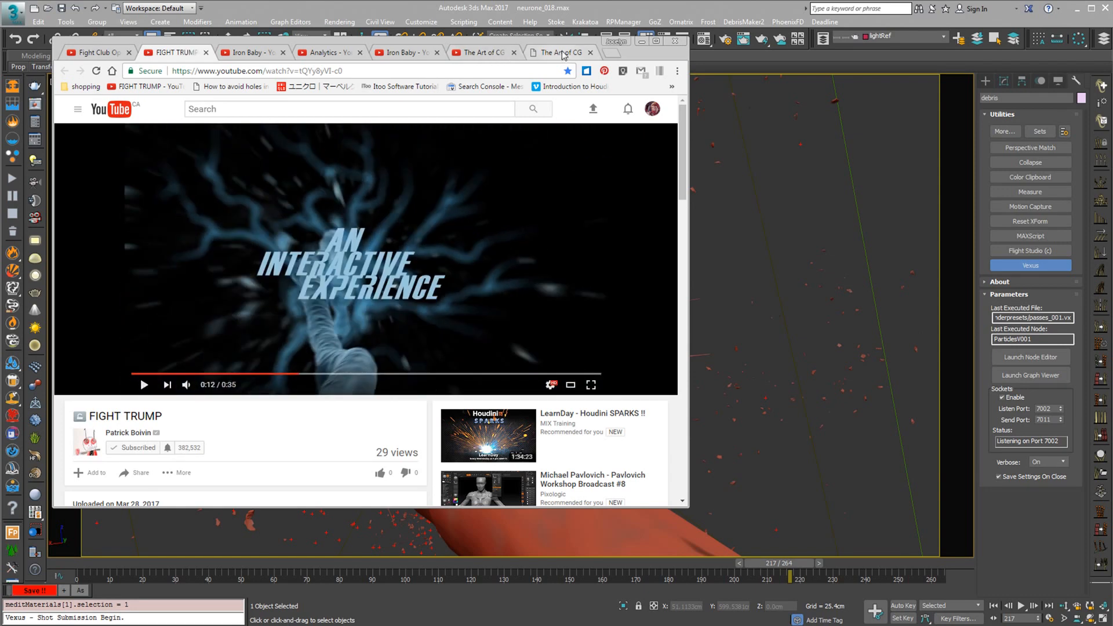
pyautogui.click(542, 52)
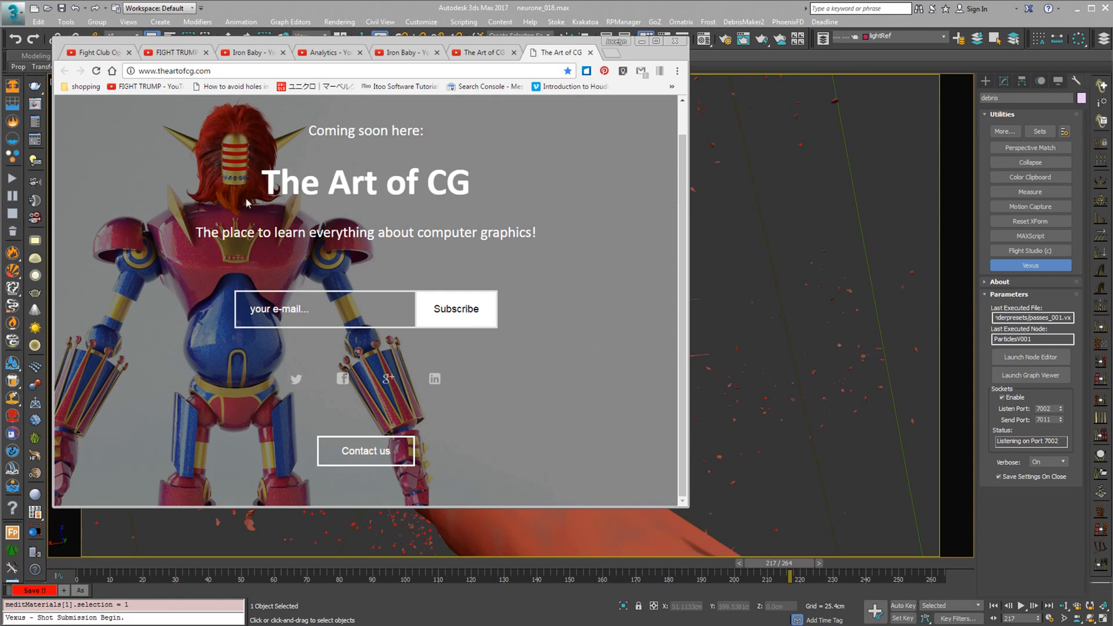